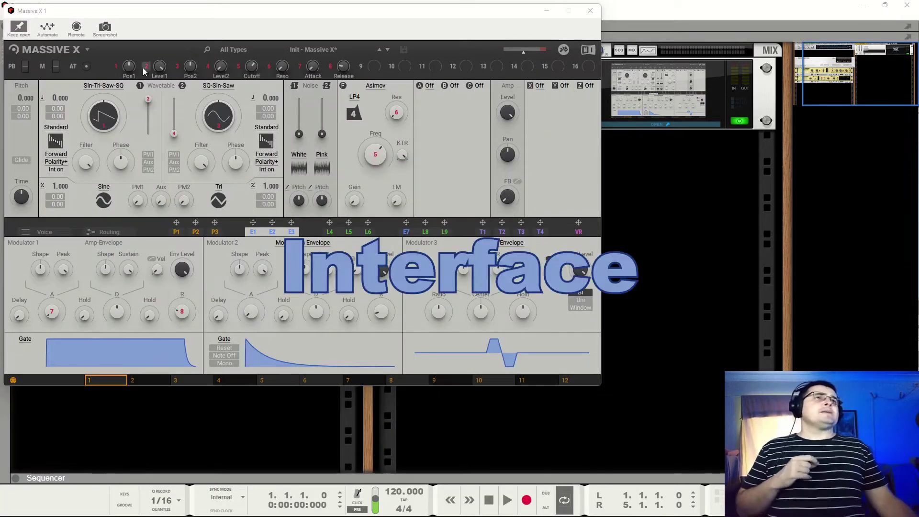
Step: Try the 125% view size for the Massive X interface and restore it to 100%
left_click_drag(126, 16, 127, 14)
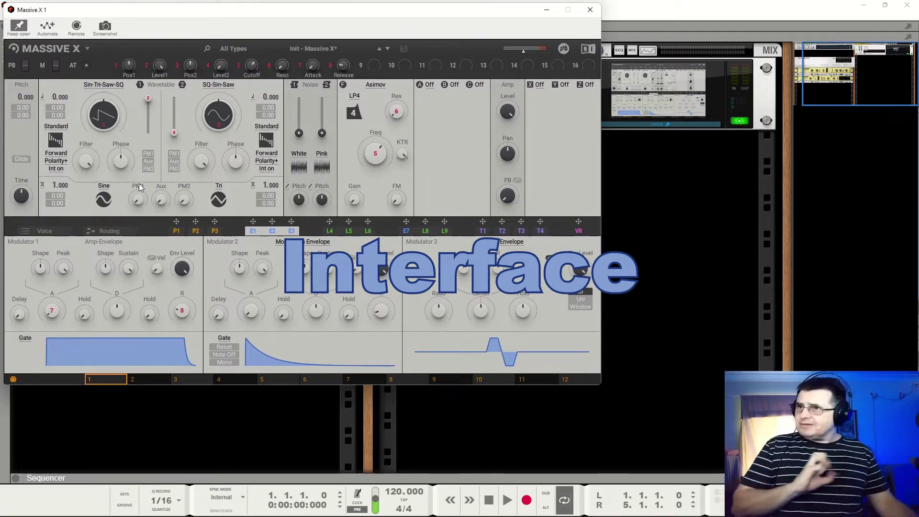
mouse_move(27, 193)
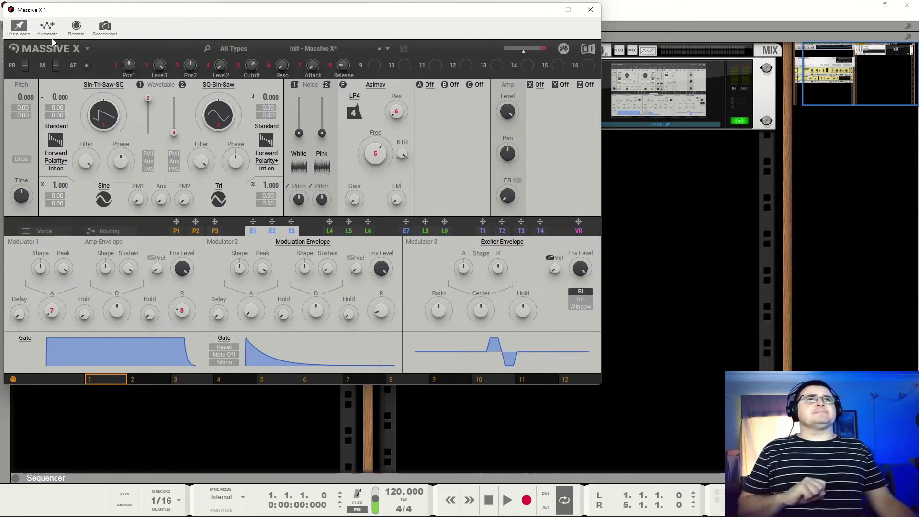
left_click(89, 50)
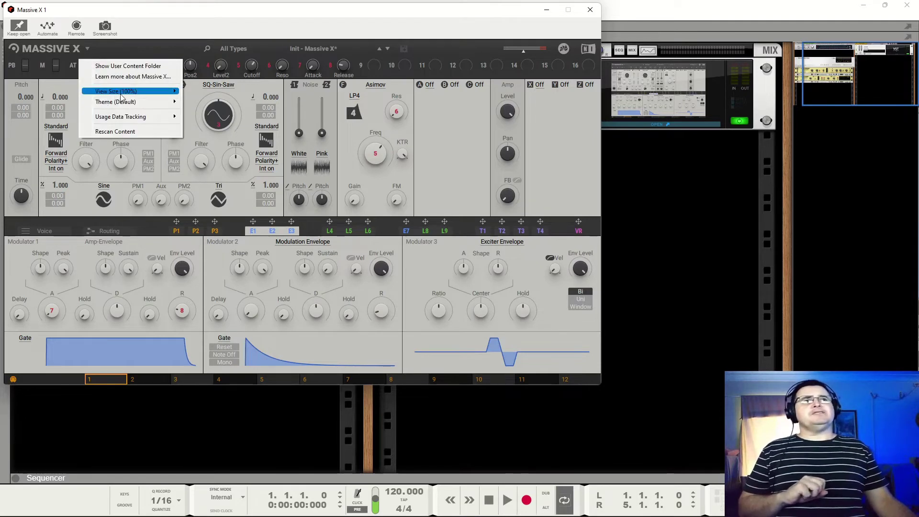
mouse_move(124, 96)
left_click(206, 132)
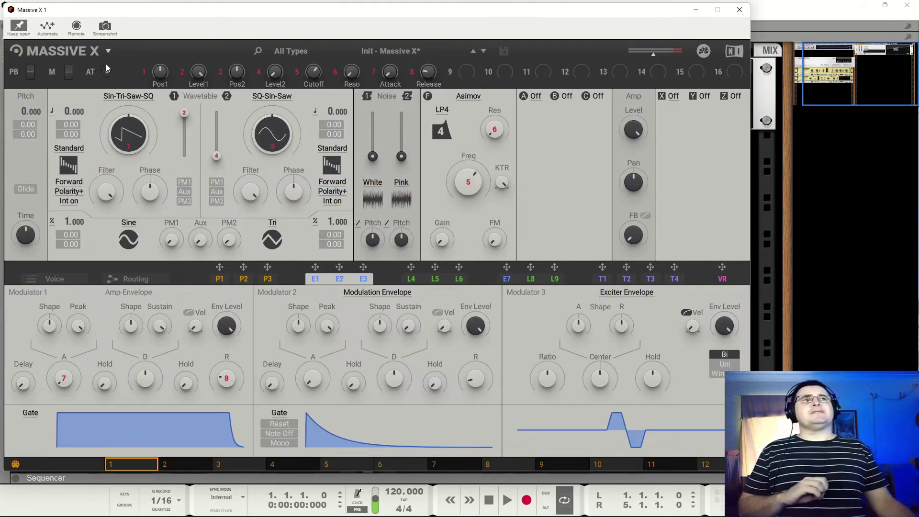
left_click(108, 51)
mouse_move(139, 101)
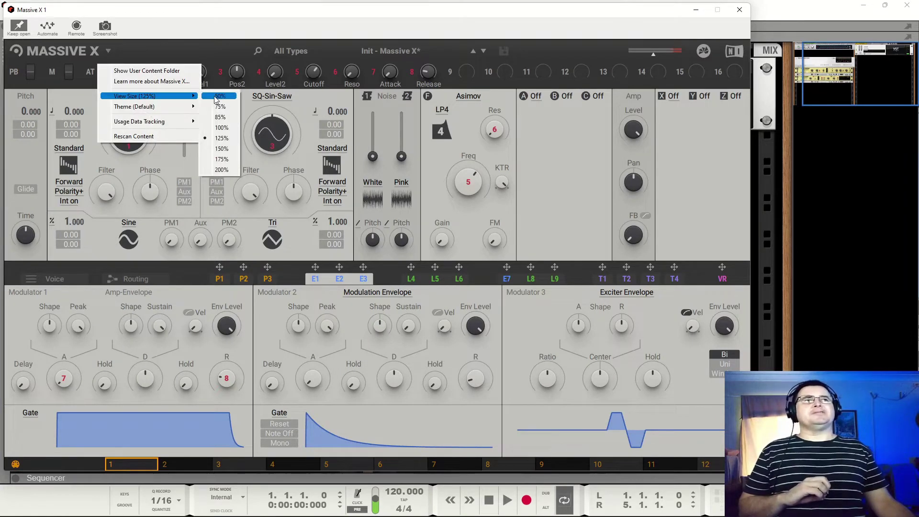
left_click(223, 141)
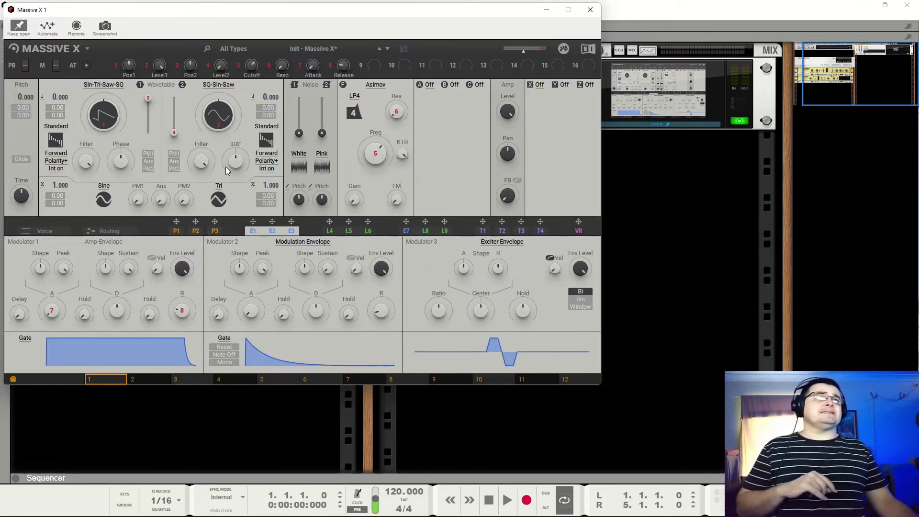
Step: Examine the mode options offered for the first wavetable oscillator and leave its mode on Standard
left_click(53, 141)
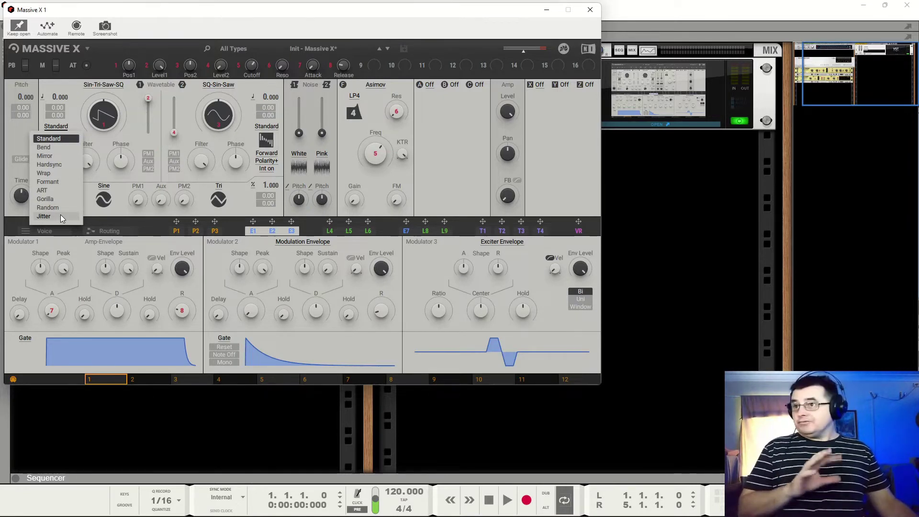
left_click(97, 139)
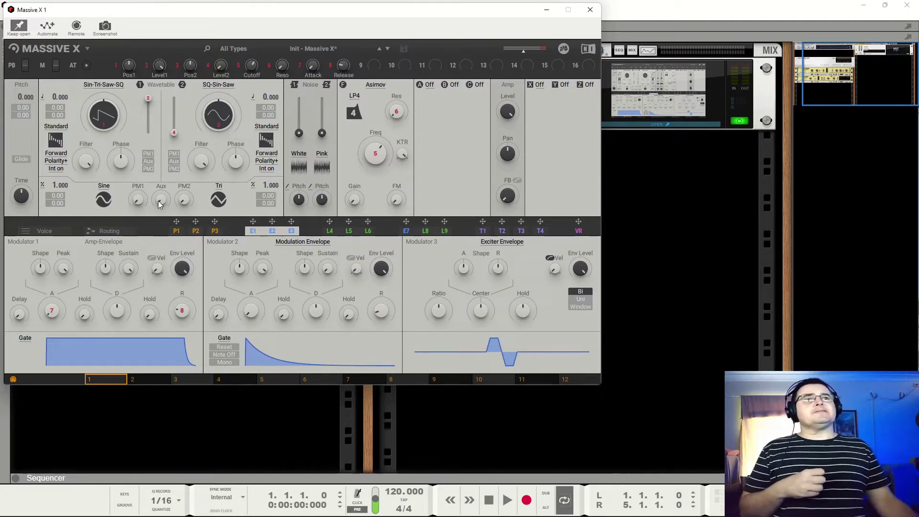
mouse_move(141, 206)
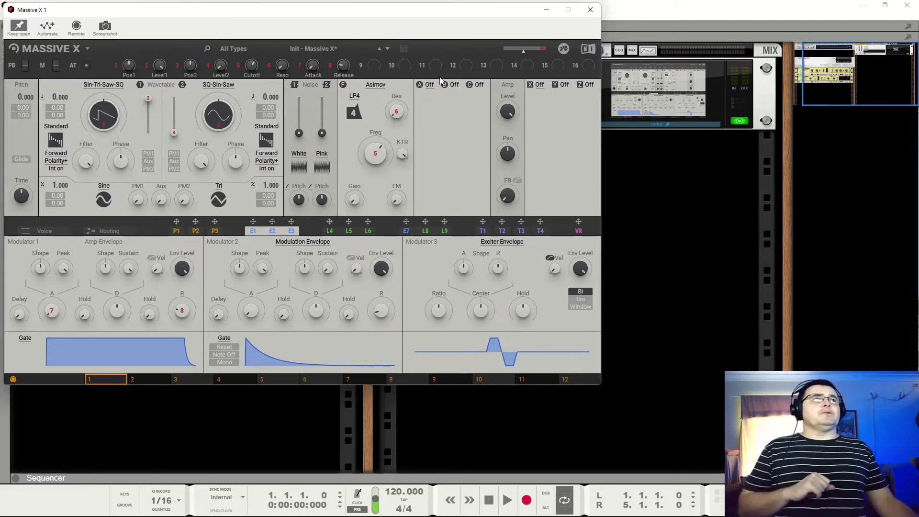
Step: Try the OSC module in insert slot A and switch the slot back to Off
left_click(429, 86)
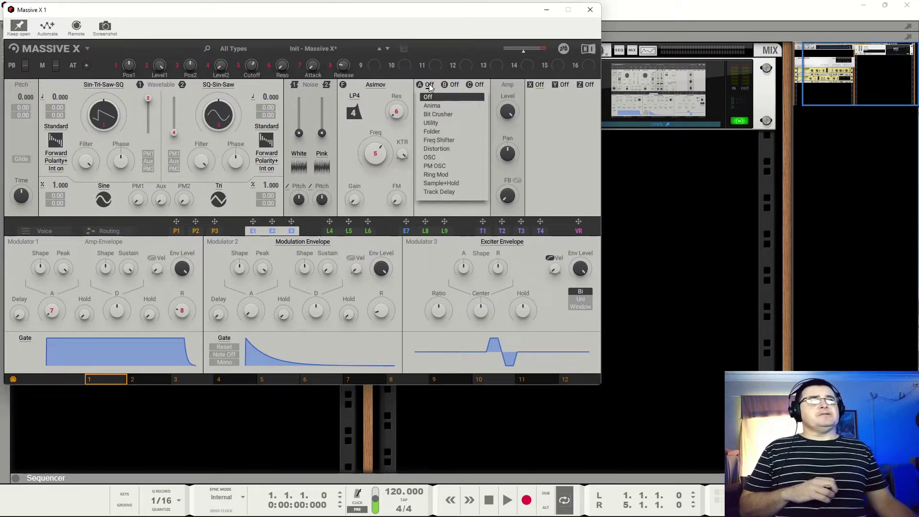
left_click(429, 158)
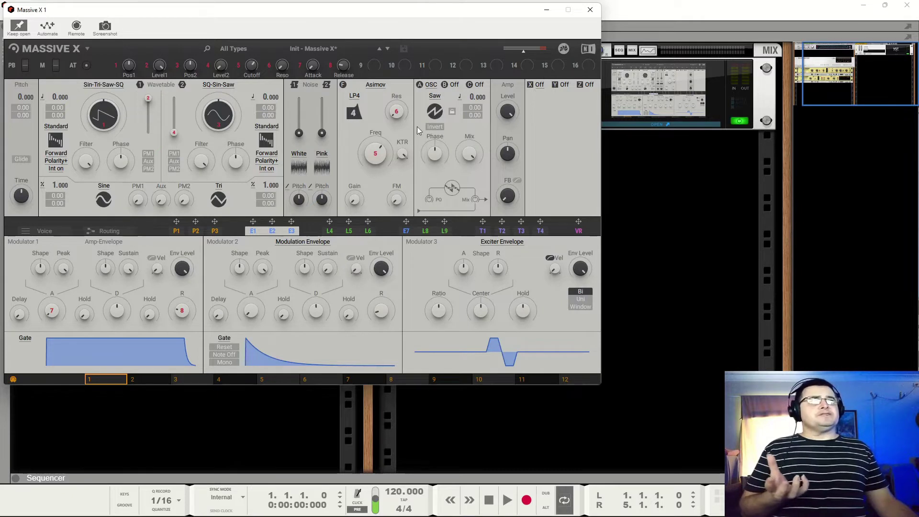
left_click(431, 85)
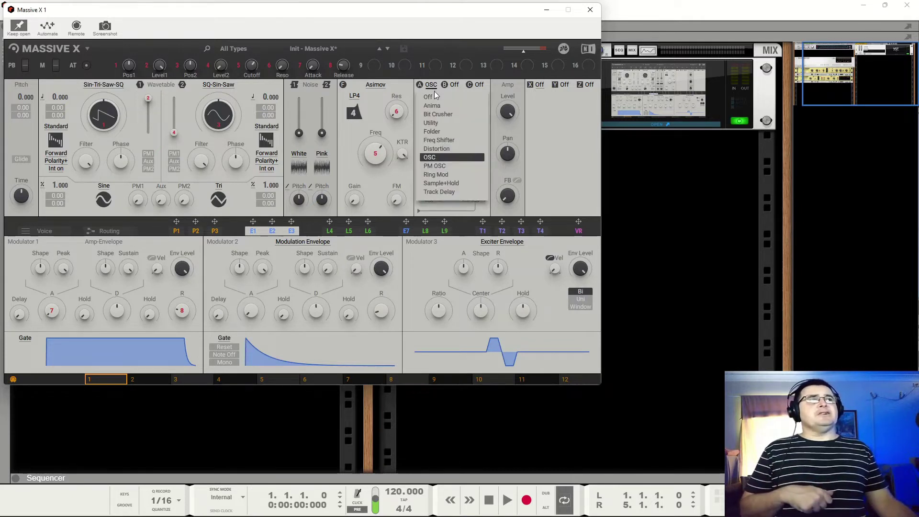
left_click(435, 96)
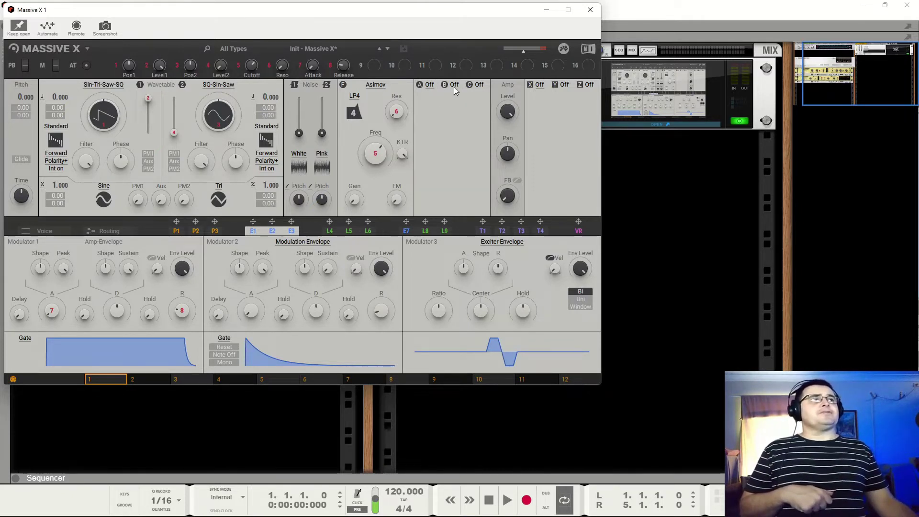
Step: Review the effects offered for effect slot X without choosing one
left_click(543, 87)
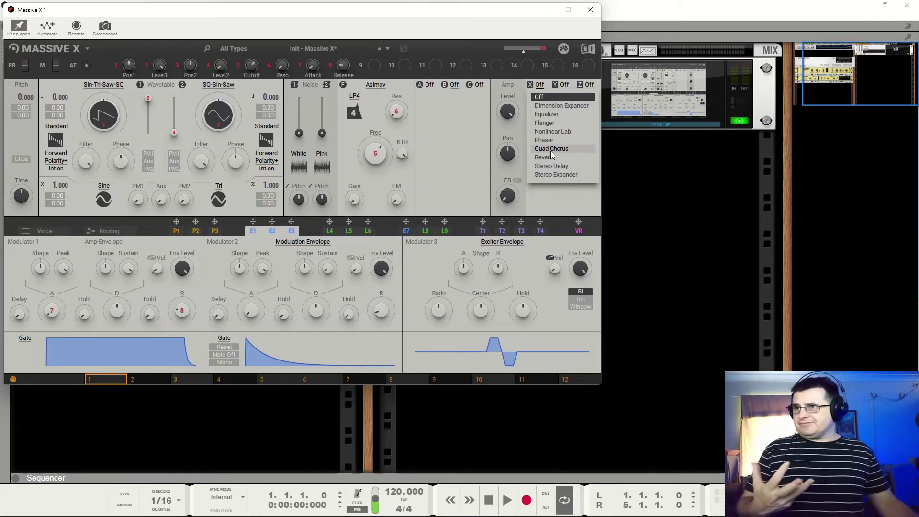
left_click(153, 223)
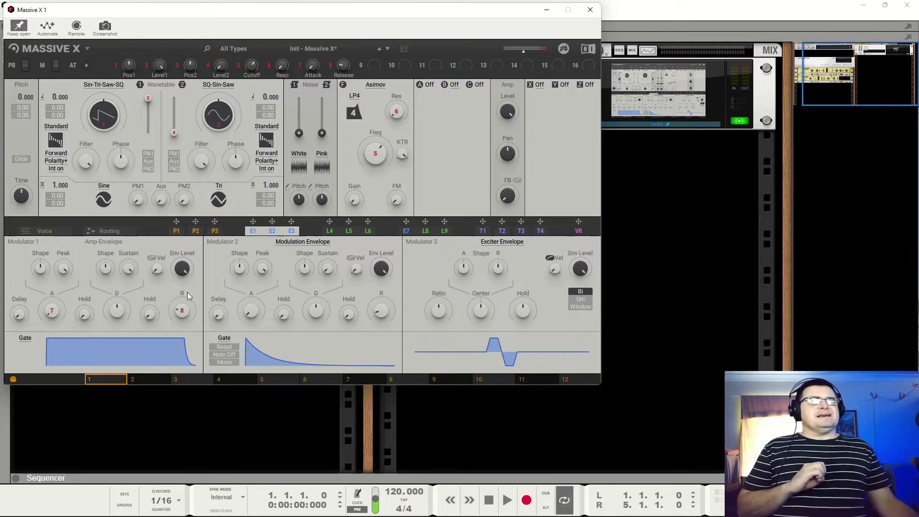
Step: Review the type options for Modulator 2 and display modulators 7 to 9
left_click(299, 242)
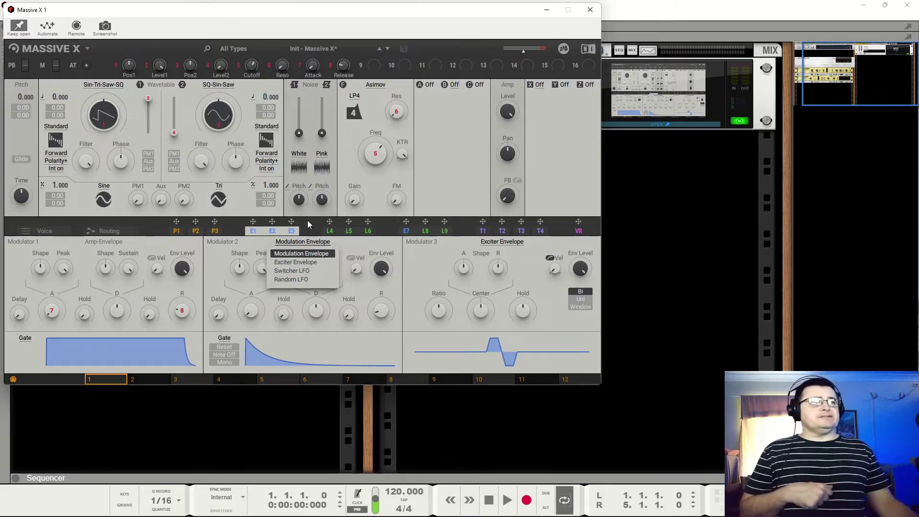
left_click(330, 235)
left_click(417, 231)
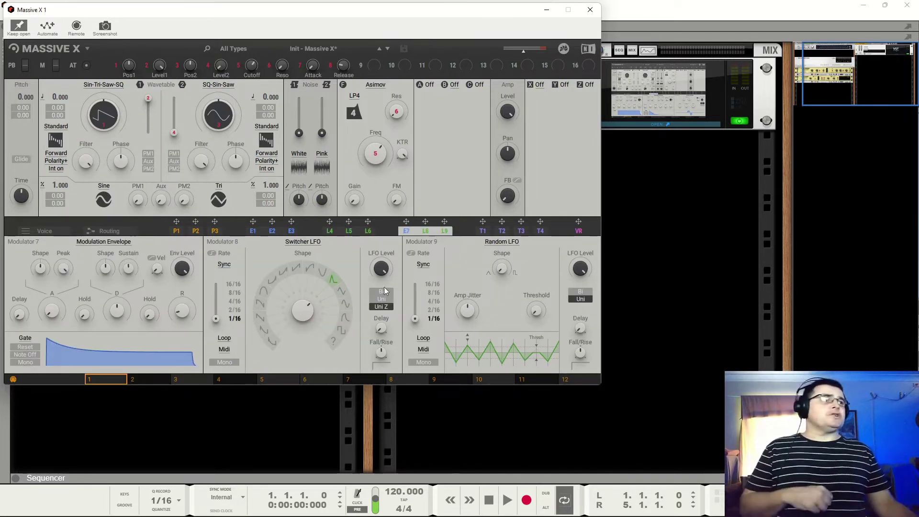
Step: Show tracker T1 and try the sources Velocity On, Velocity Off, Gate and Inverse Gate in turn
left_click(483, 232)
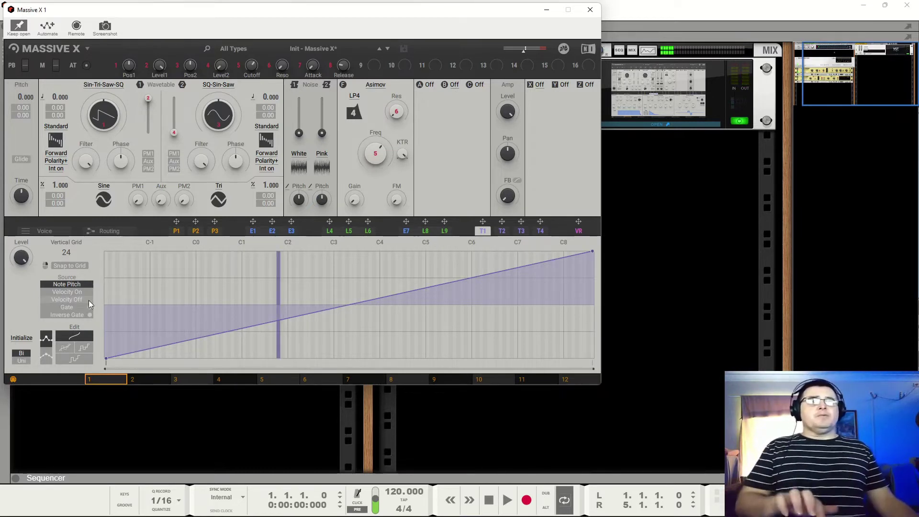
left_click(78, 291)
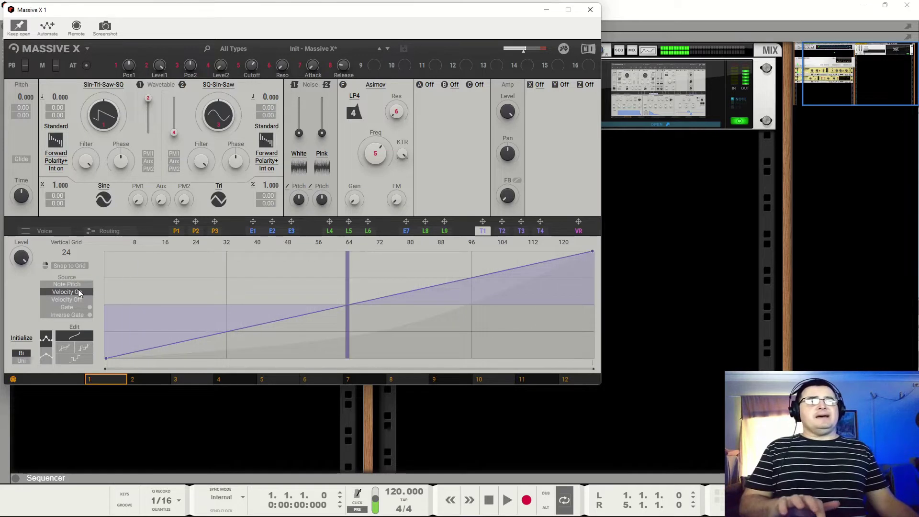
left_click(76, 299)
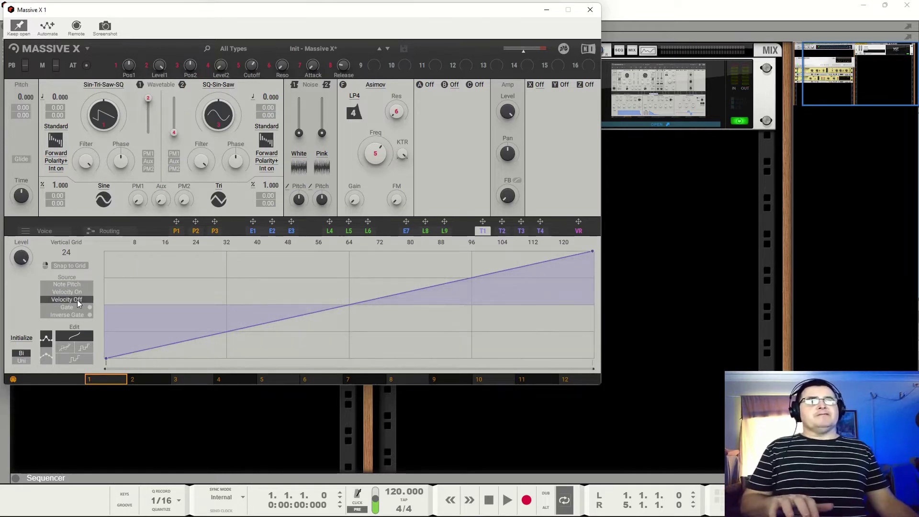
left_click(70, 305)
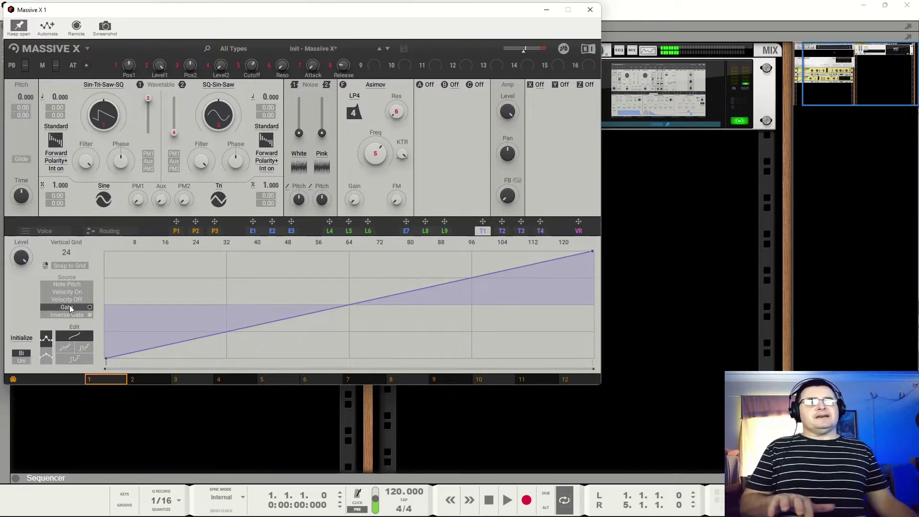
left_click(67, 315)
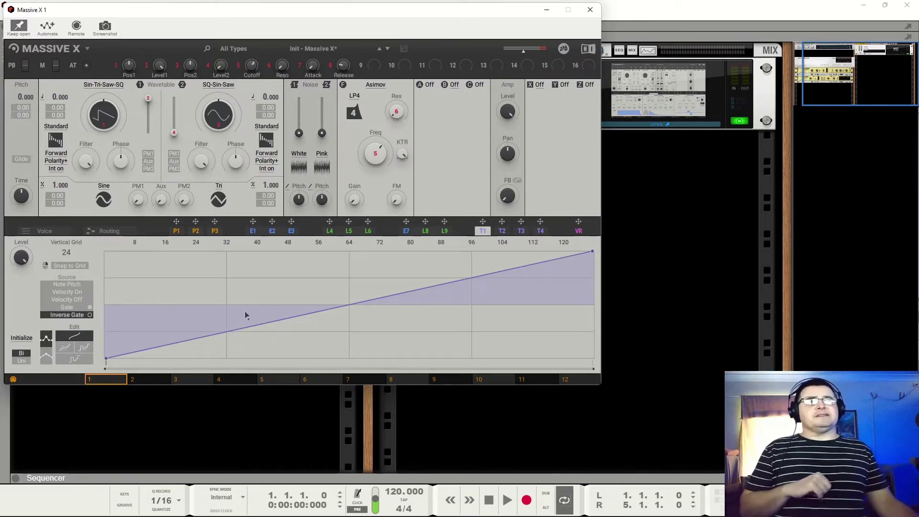
Step: Show performer P1 and inspect its remote launch grid, closing the grid after viewing
left_click(177, 231)
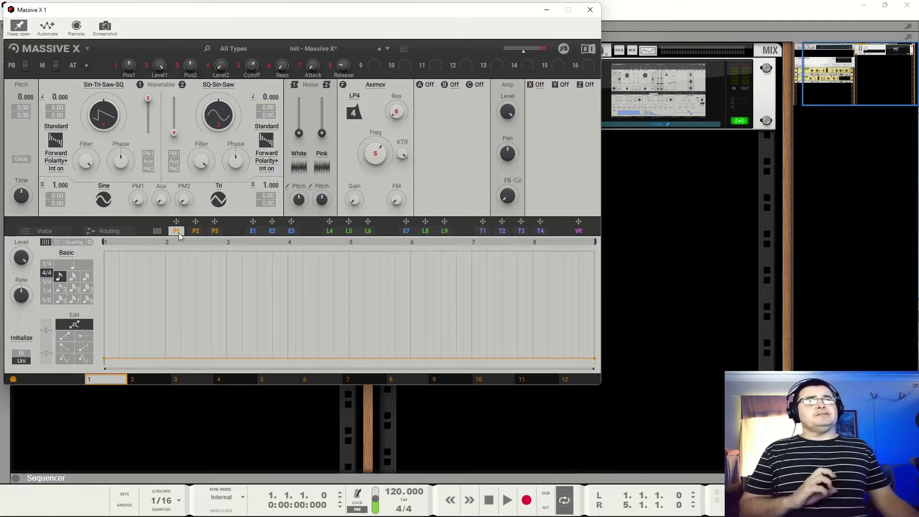
left_click(158, 231)
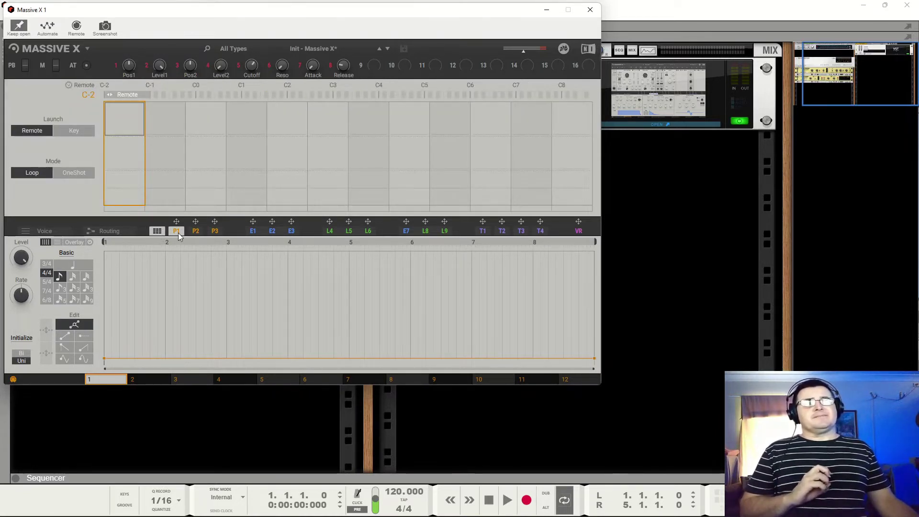
left_click(160, 231)
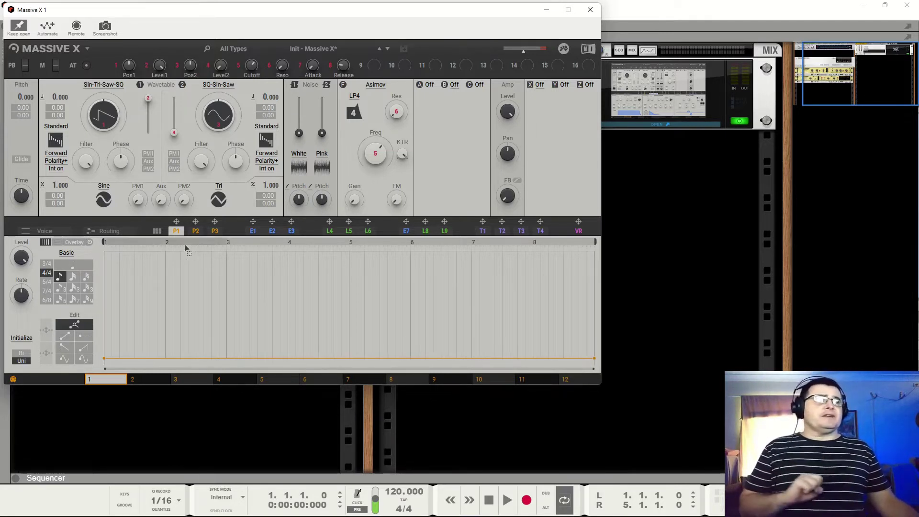
Step: In the voice settings, switch the polyphony between Poly and Mono, finishing on Mono
left_click(42, 230)
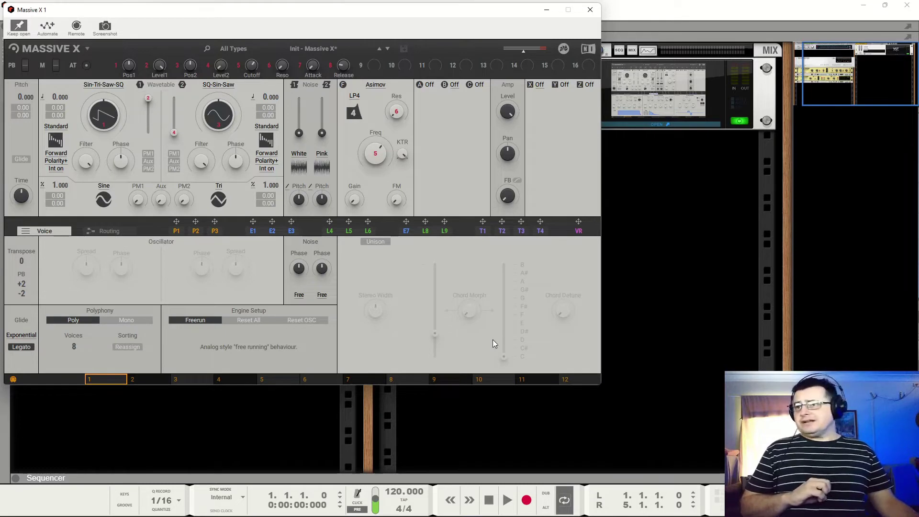
left_click(136, 320)
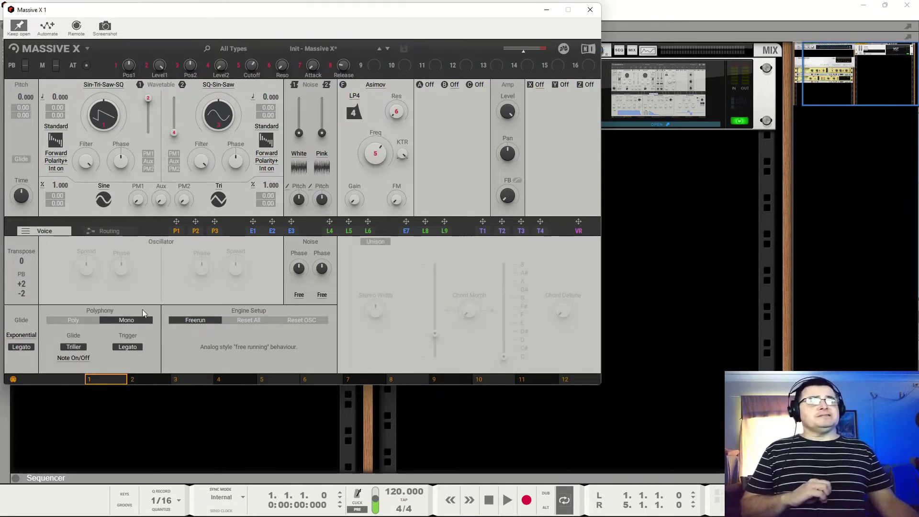
left_click(75, 324)
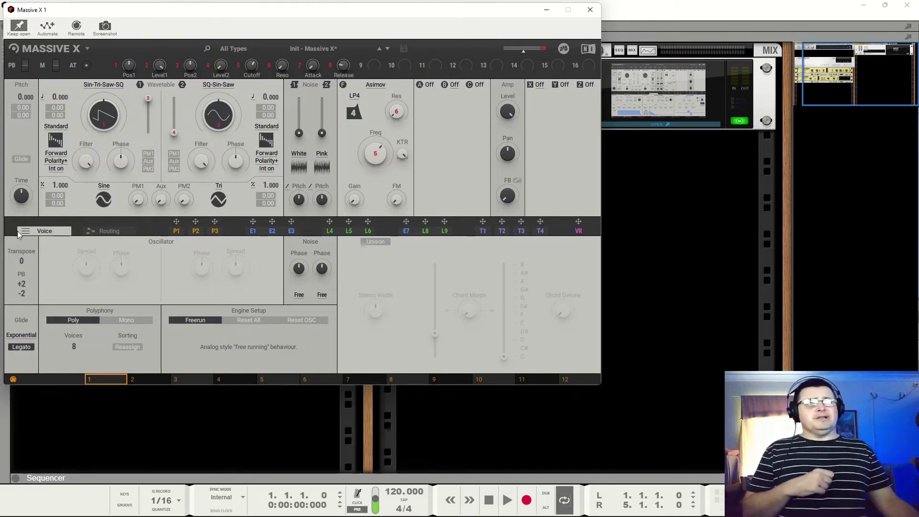
left_click(119, 320)
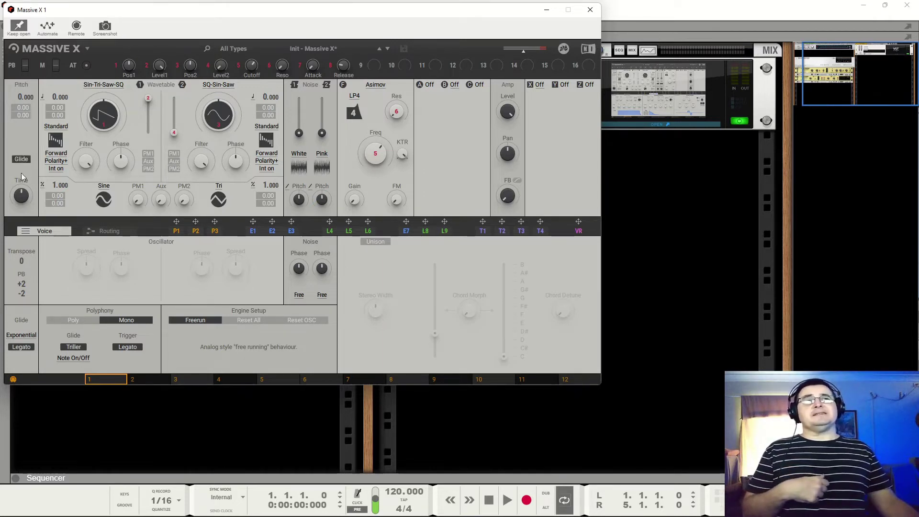
mouse_move(25, 202)
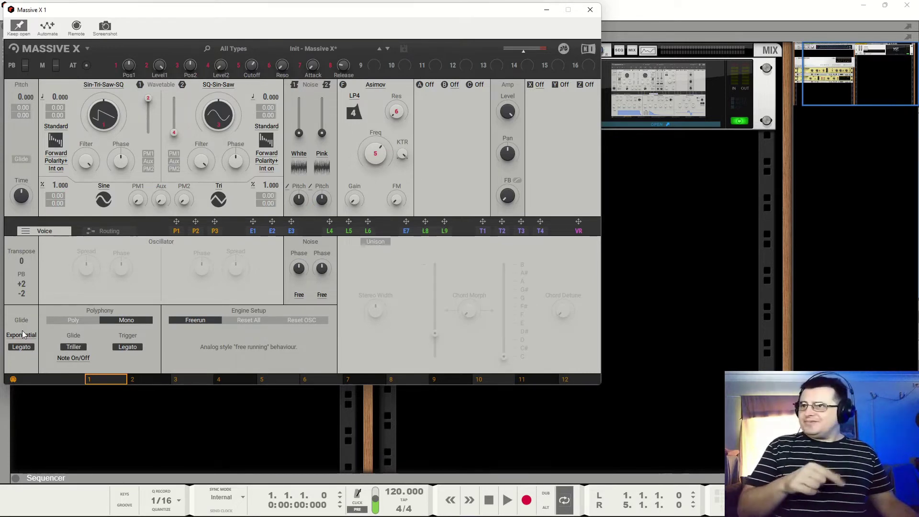
Step: View the signal routing diagram and look through the available presets without loading one
left_click(129, 231)
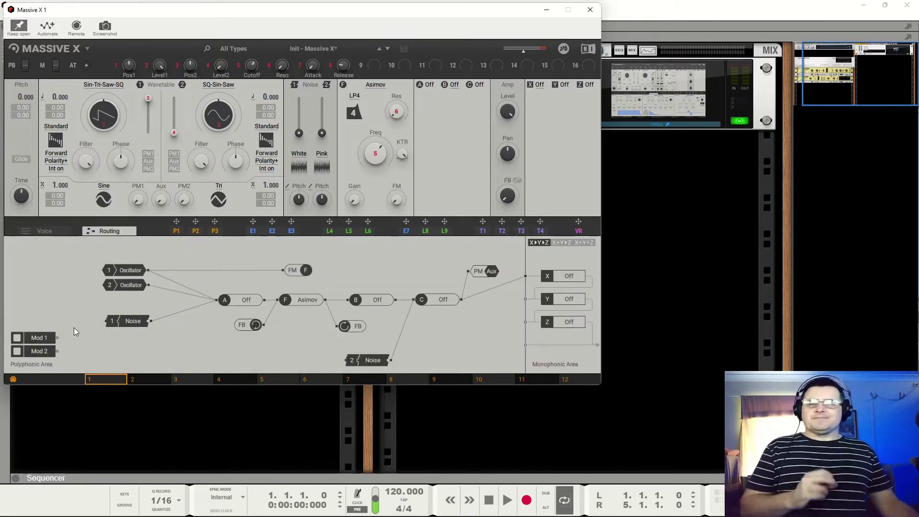
left_click(321, 49)
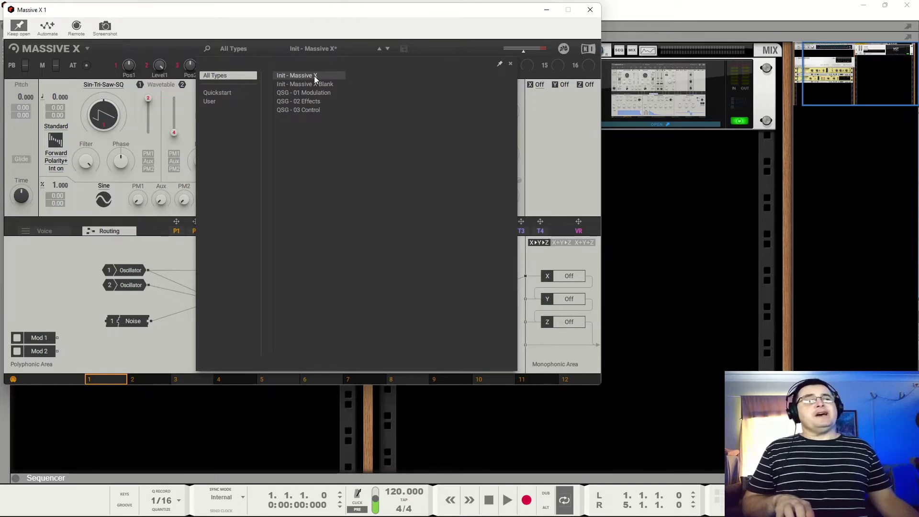
left_click(186, 123)
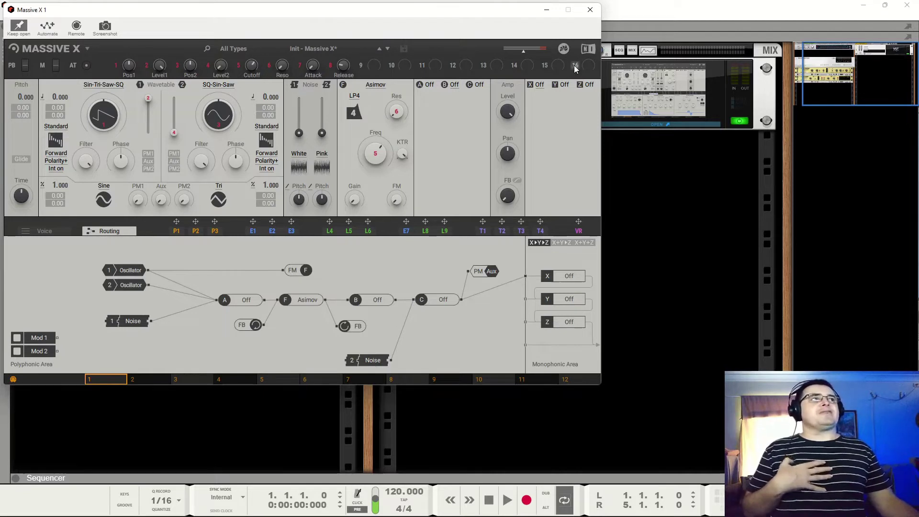
Step: Load the Init - Massive X preset from the preset browser and close the browser
left_click(330, 48)
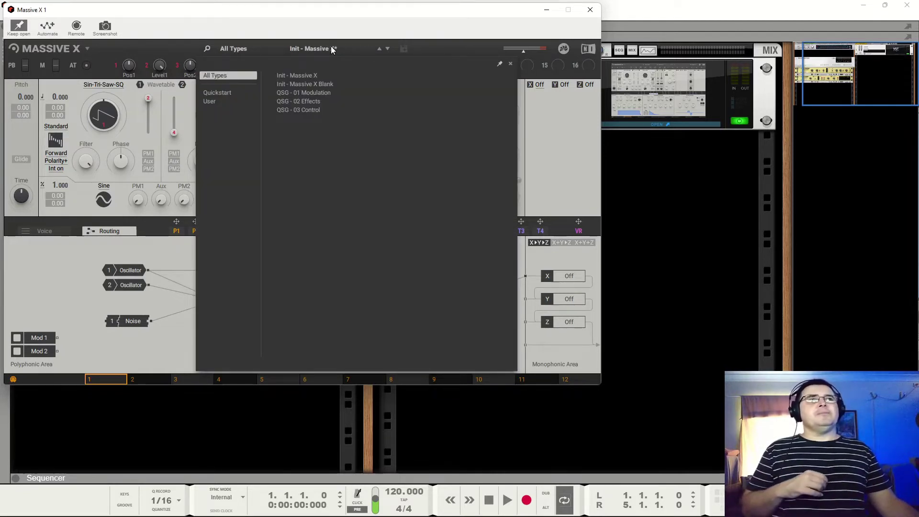
left_click(325, 85)
left_click(168, 47)
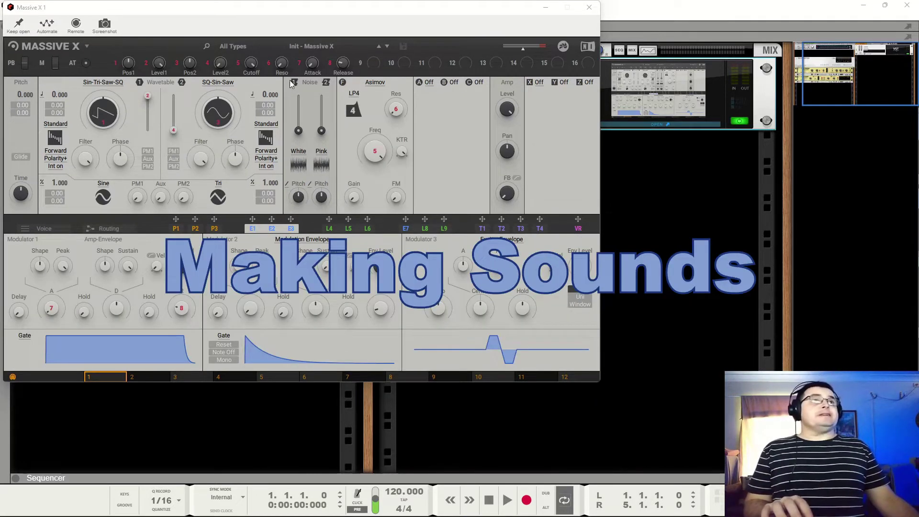
Step: Load the Init - Massive X Blank preset from the preset browser and close the browser
left_click(329, 47)
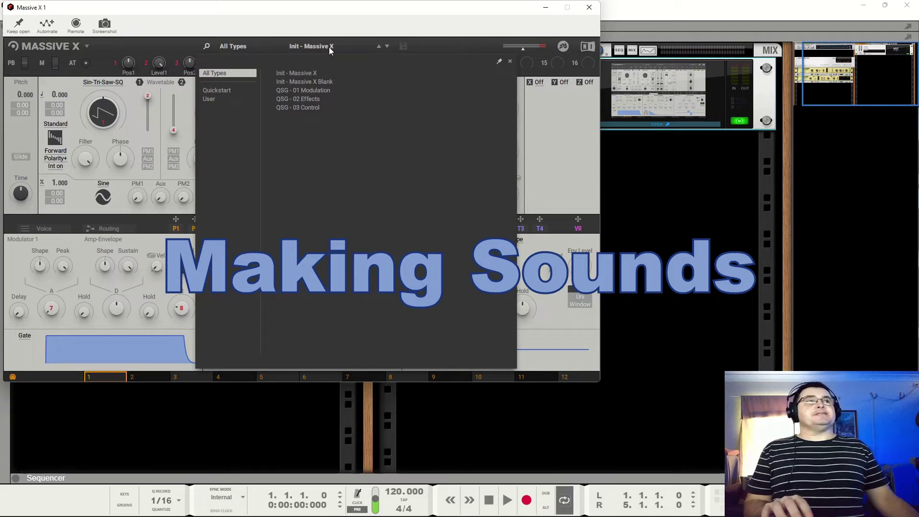
left_click(315, 82)
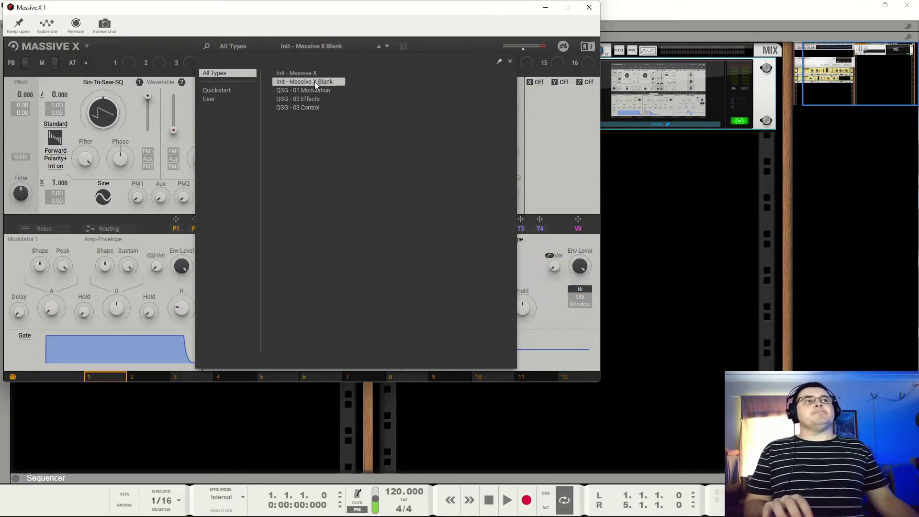
double_click(315, 83)
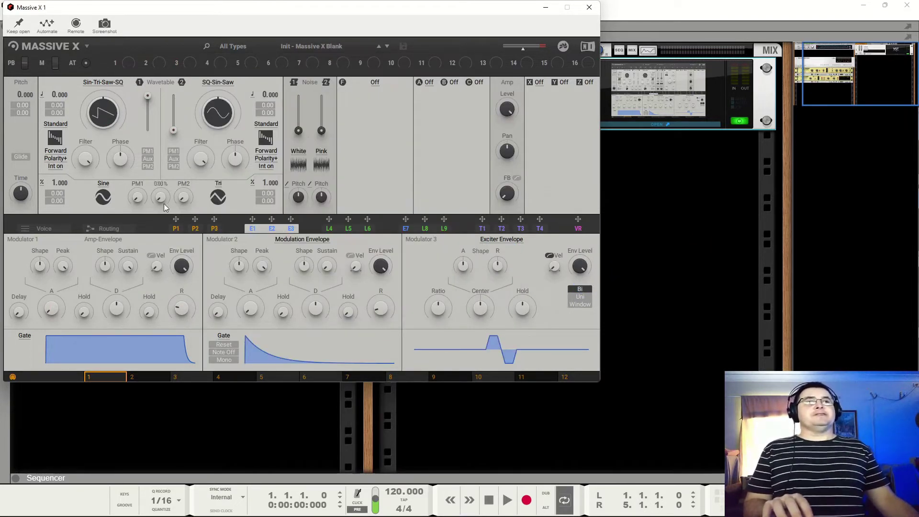
Step: In the signal routing diagram, place Oscillator 1 in the polyphonic area and connect its output to the X effect input
left_click(112, 228)
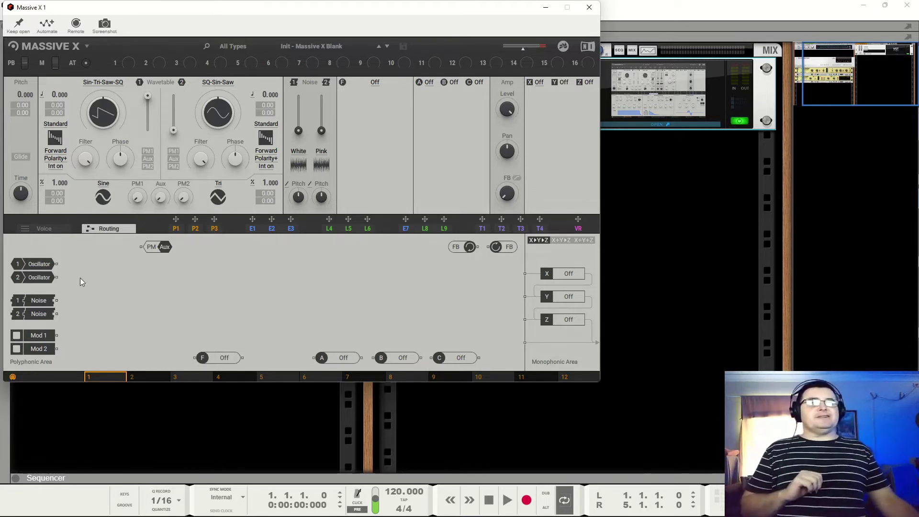
left_click_drag(38, 263, 224, 292)
left_click_drag(372, 304, 525, 273)
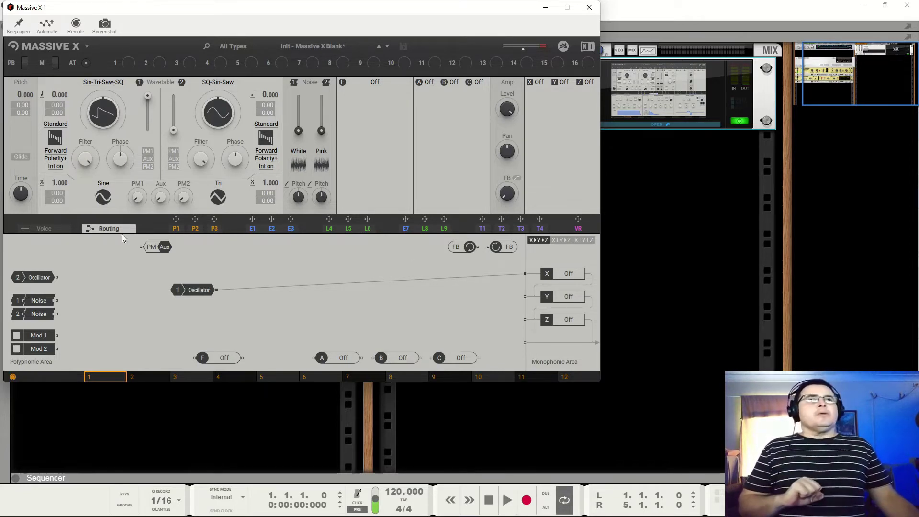
Step: Show the amp envelope, set its attack to about 163 ms, lengthen the release and bring the sustain down to zero
left_click(253, 228)
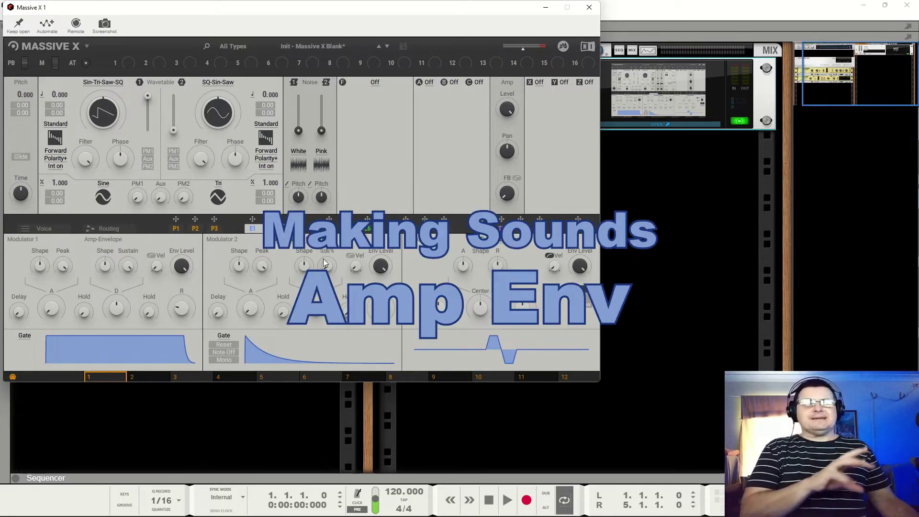
mouse_move(51, 310)
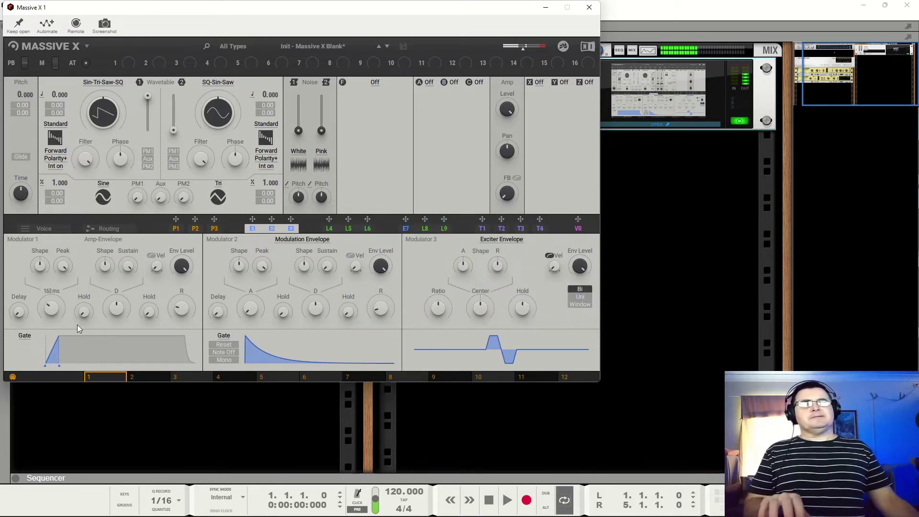
mouse_move(179, 314)
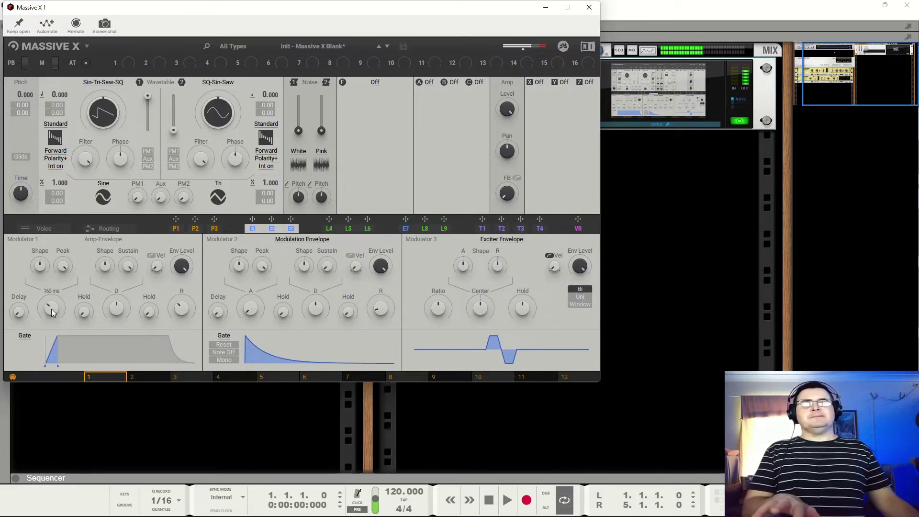
left_click_drag(128, 266, 128, 355)
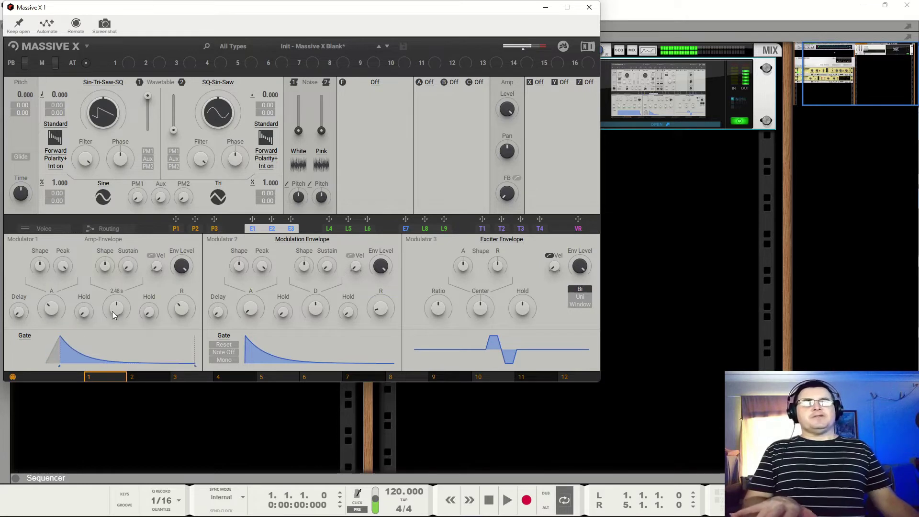
Step: Try longer and shorter decays with some sustain on the amp envelope, finishing on minimum attack, a decay of about 149 ms and no sustain
left_click_drag(113, 312, 127, 256)
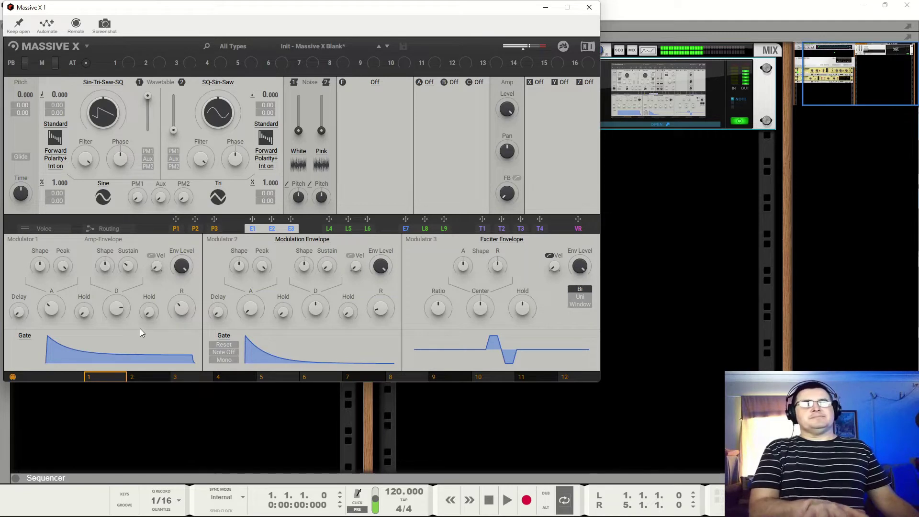
left_click_drag(117, 308, 118, 337)
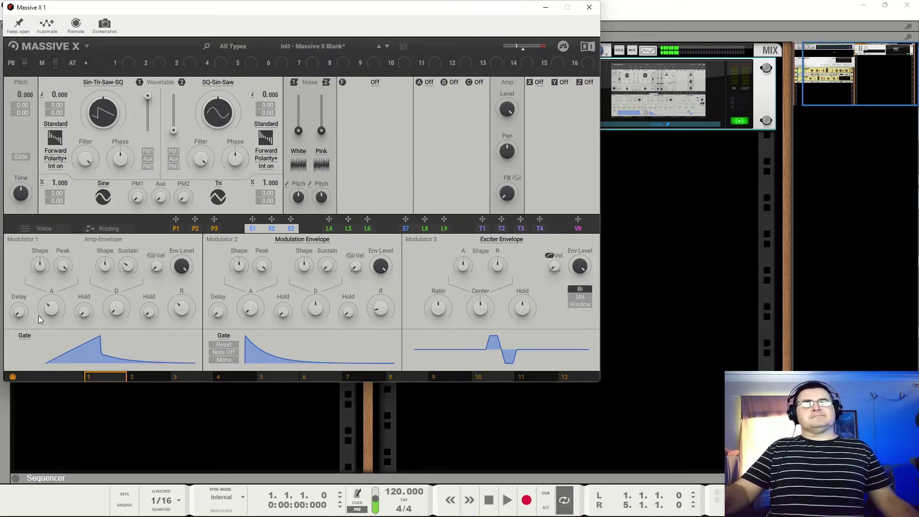
left_click_drag(52, 309, 51, 326)
left_click_drag(120, 306, 85, 318)
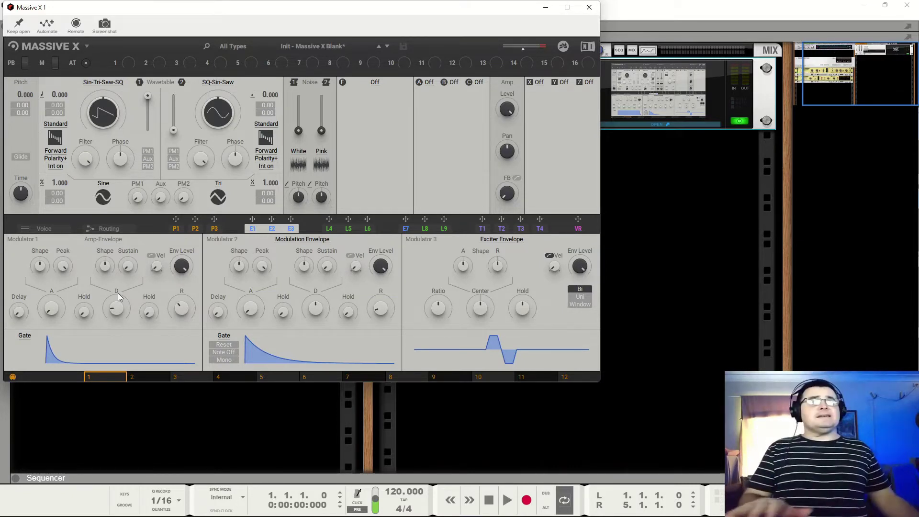
Step: Raise the amp envelope's attack shape while trying a 14.5 ms attack, finishing with the attack back at minimum
left_click_drag(20, 311, 20, 311)
left_click_drag(40, 266, 40, 264)
left_click_drag(51, 309, 51, 301)
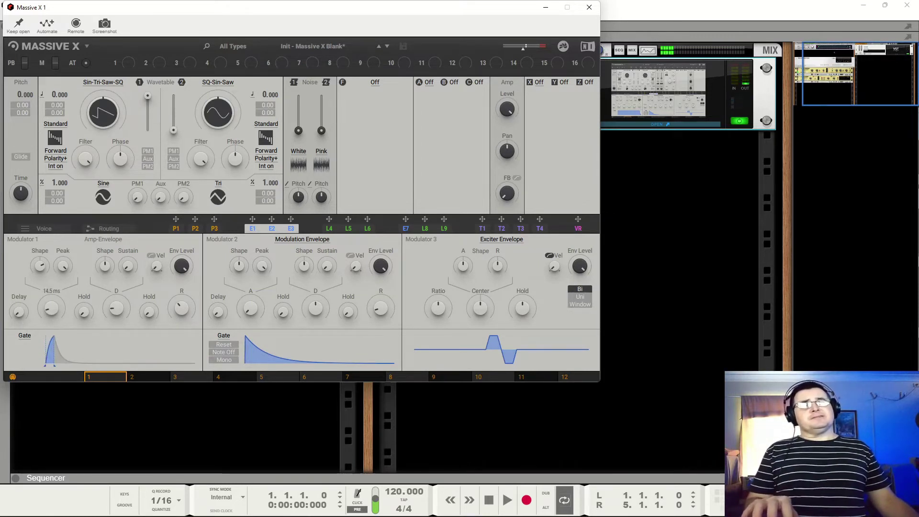
left_click_drag(39, 266, 62, 249)
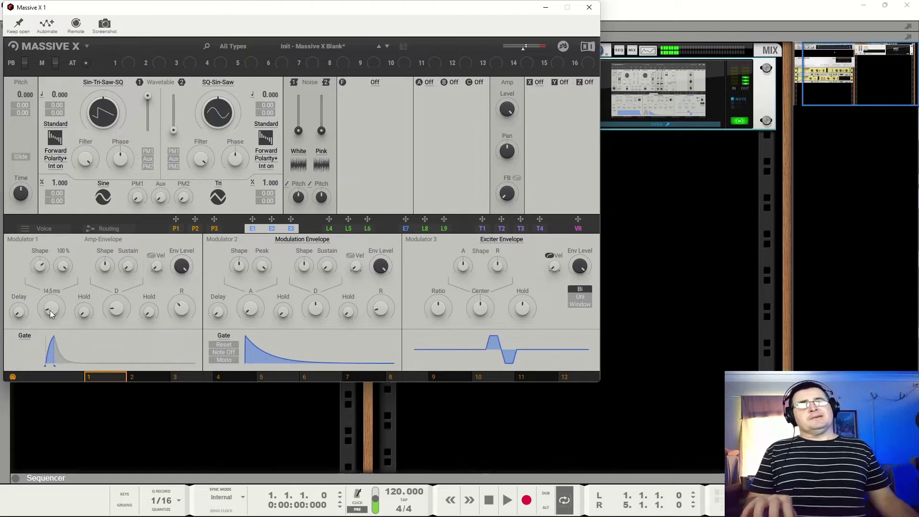
left_click_drag(53, 311, 53, 325)
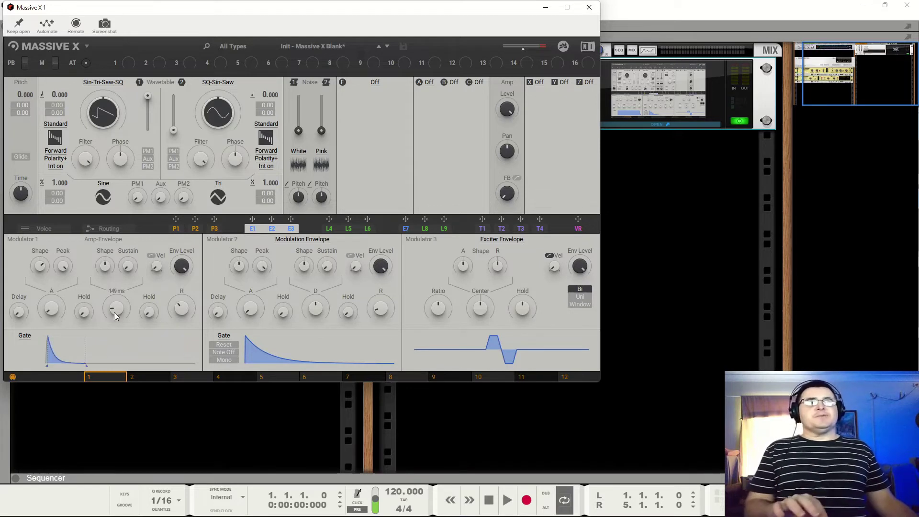
Step: Raise the amp envelope's sustain to a partial level and lengthen its decay
left_click_drag(115, 312, 109, 316)
left_click_drag(122, 292, 128, 221)
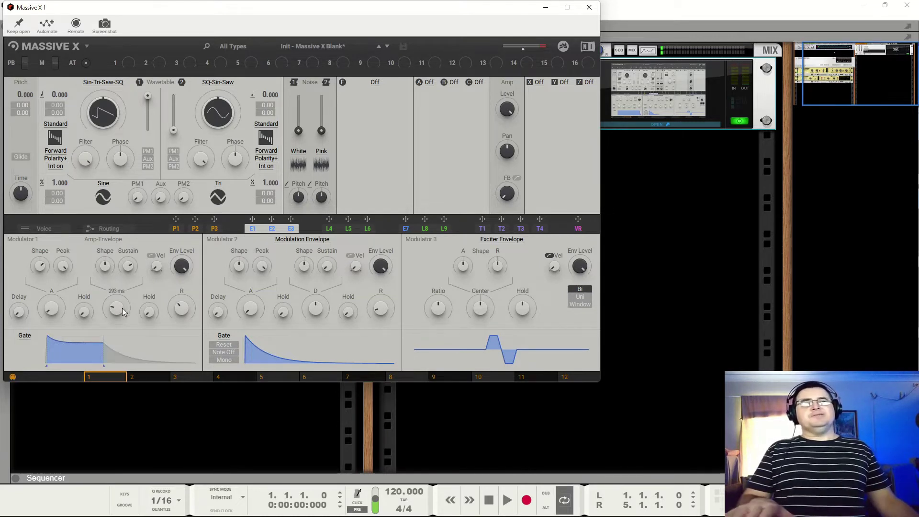
left_click_drag(122, 309, 130, 287)
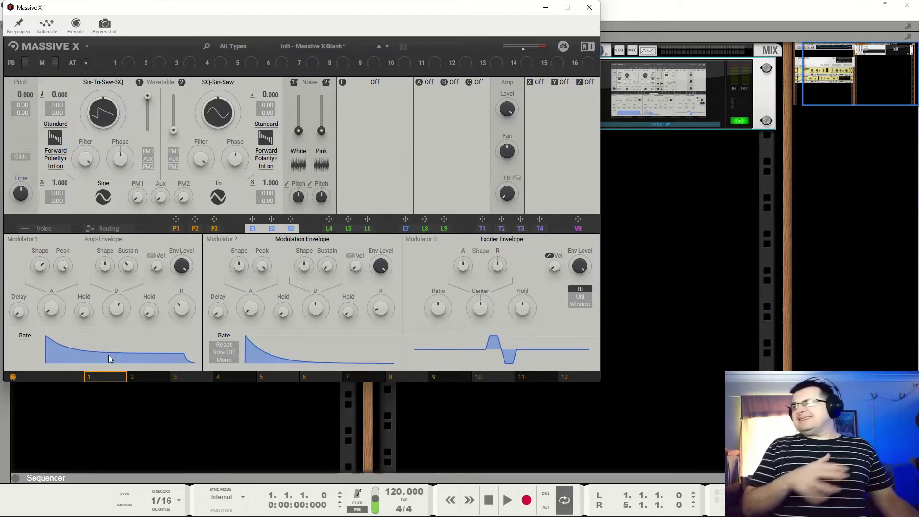
Step: Switch the amp envelope to LoopGate mode, bring its sustain to zero and set the decay to about 268 ms
left_click(24, 336)
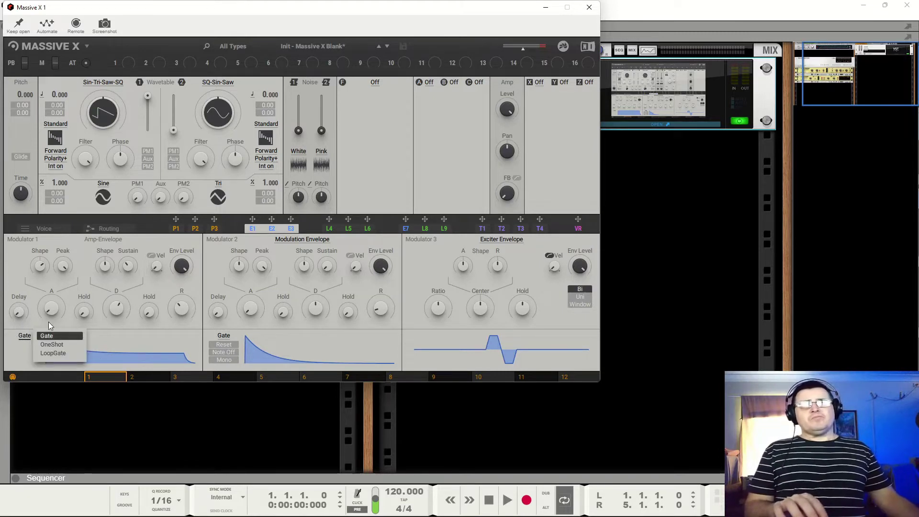
left_click(61, 354)
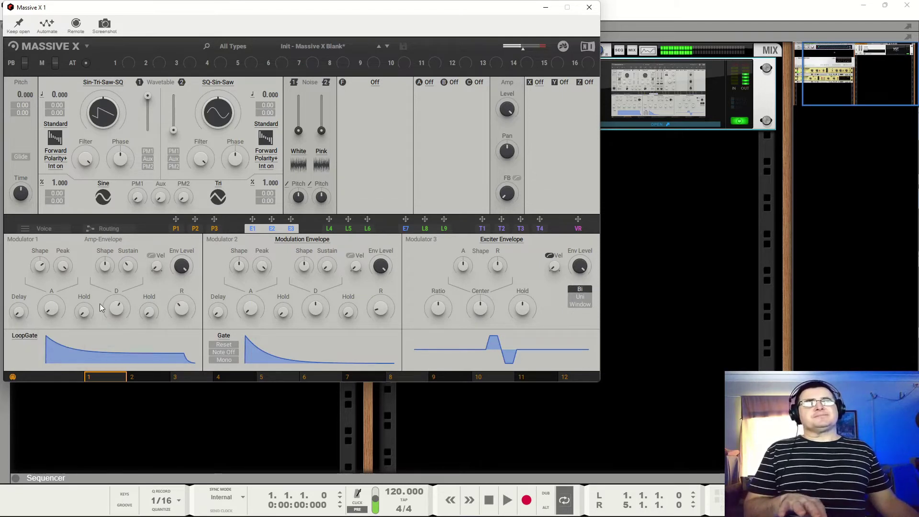
left_click_drag(116, 306, 116, 356)
left_click_drag(129, 261, 129, 292)
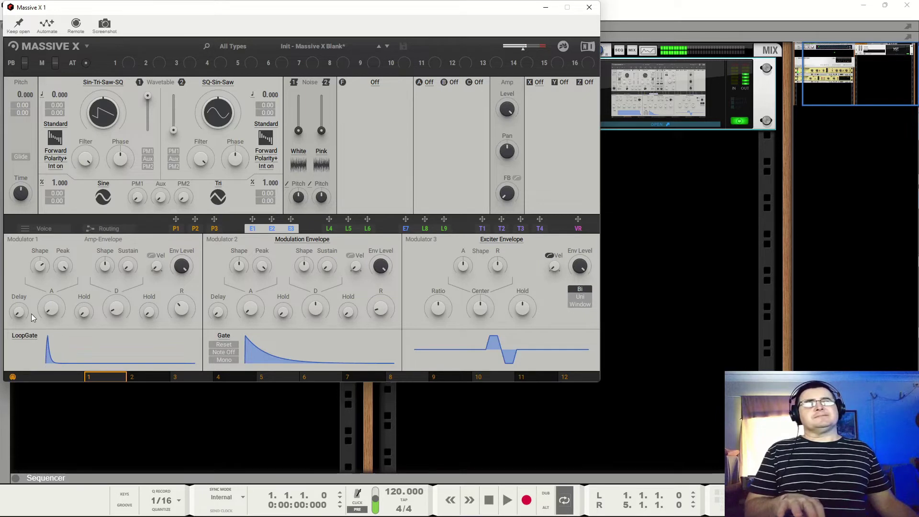
left_click_drag(109, 311, 109, 284)
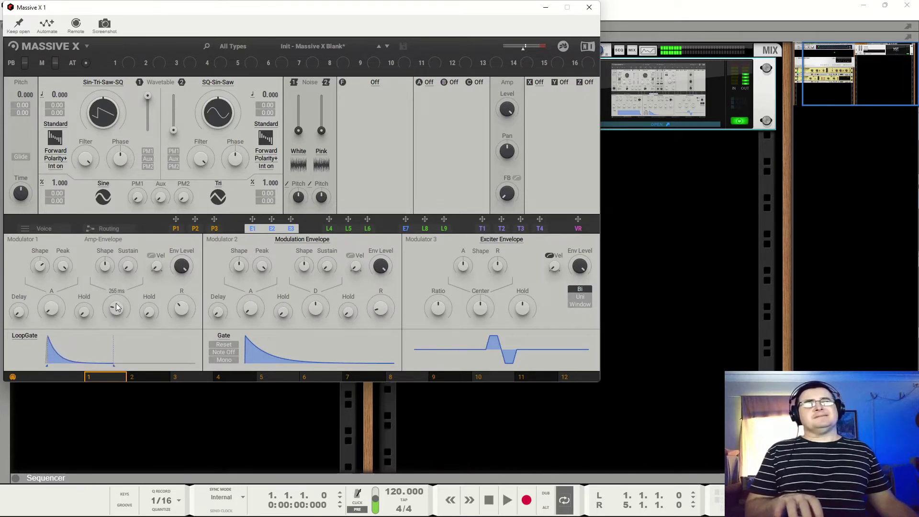
Step: Return the amp envelope to Gate mode and lengthen its decay
left_click(22, 336)
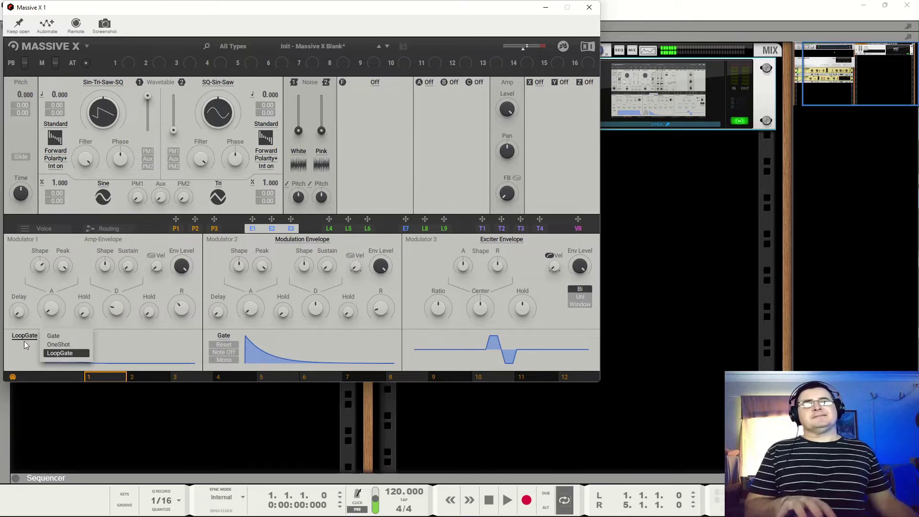
left_click(54, 337)
left_click_drag(117, 311, 117, 285)
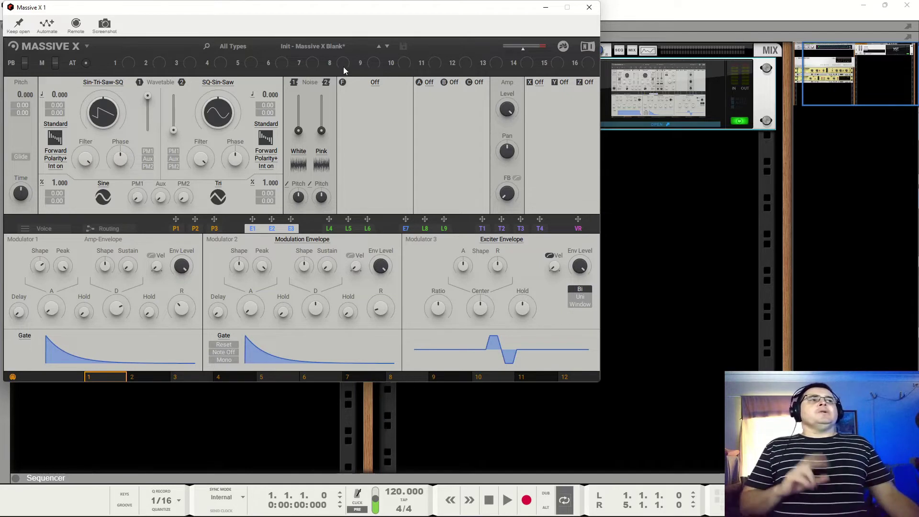
Step: Load the Asimov filter and insert it in the routing between Oscillator 1 and the X effect input, replacing the direct connection
left_click(375, 86)
left_click(376, 103)
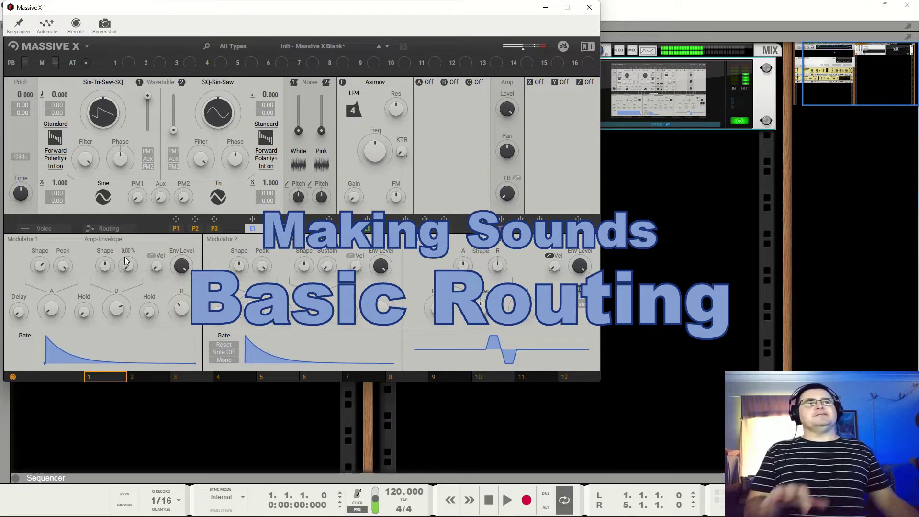
left_click(116, 229)
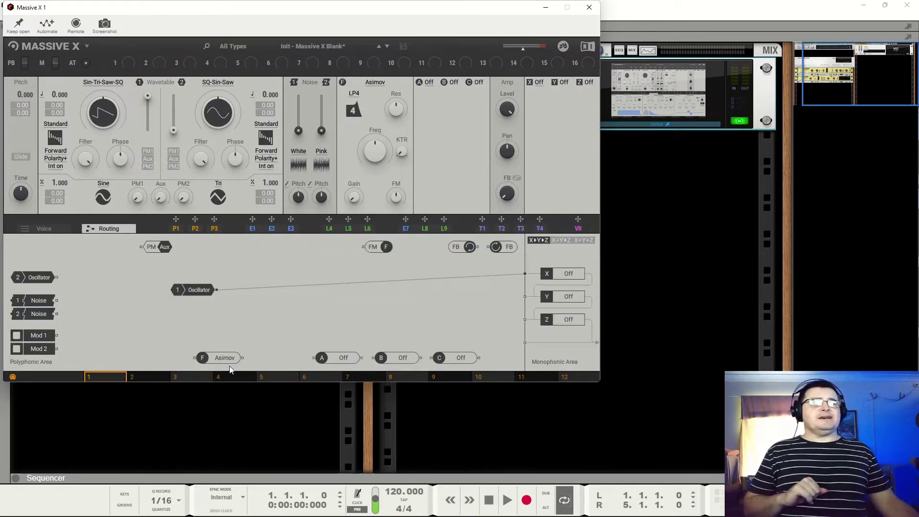
left_click_drag(232, 358, 296, 300)
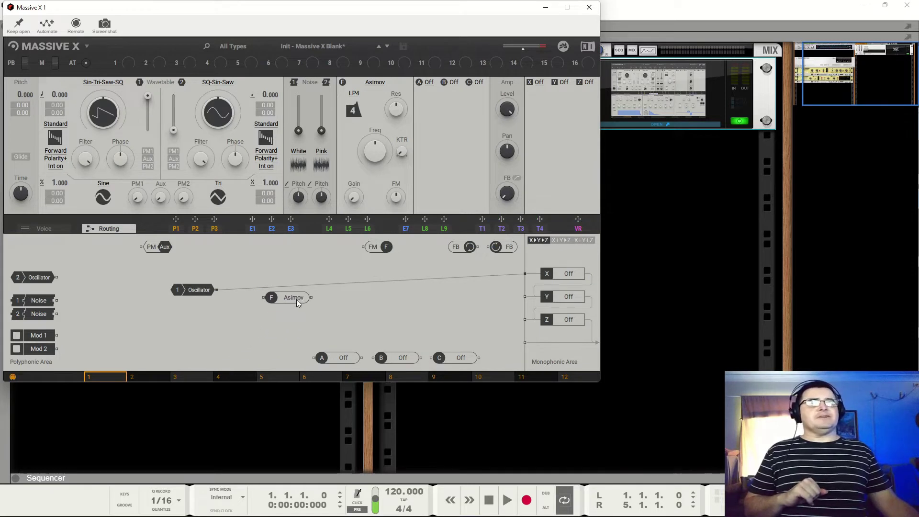
double_click(379, 281)
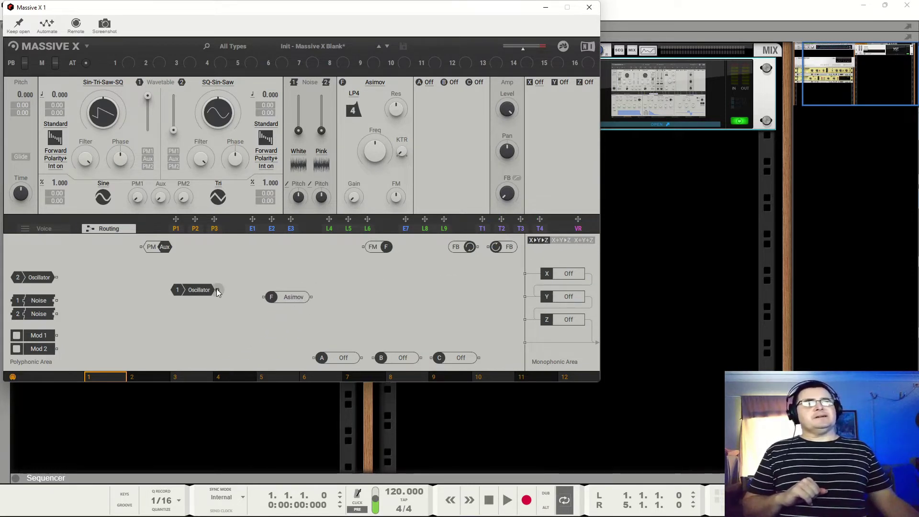
left_click_drag(216, 289, 525, 274)
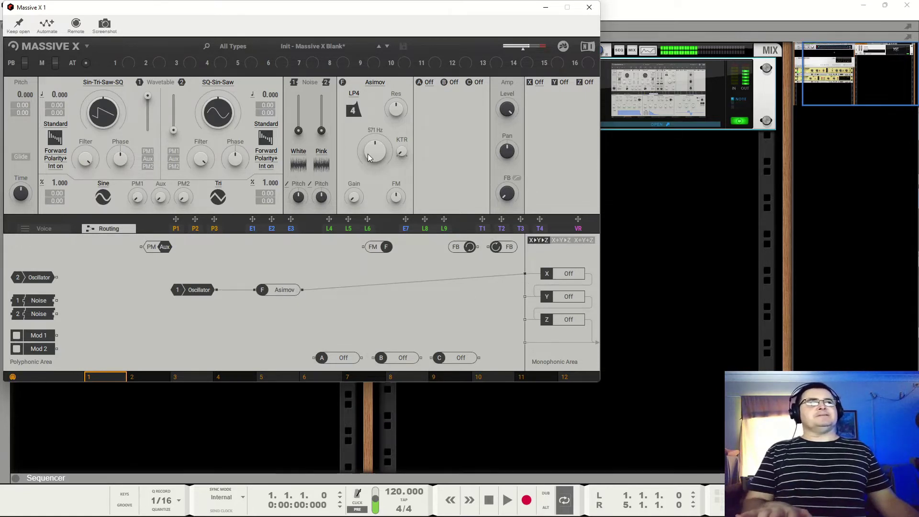
Step: Vary the Asimov filter's frequency and resonance, leaving the frequency above 571 Hz
mouse_move(369, 153)
left_mouse_down()
mouse_move(369, 137)
mouse_move(368, 161)
left_mouse_up()
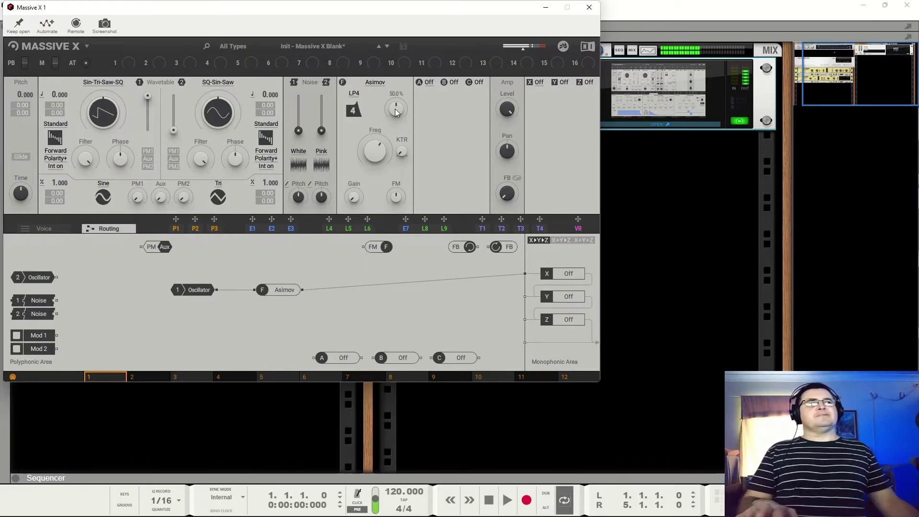
left_click_drag(396, 109, 396, 106)
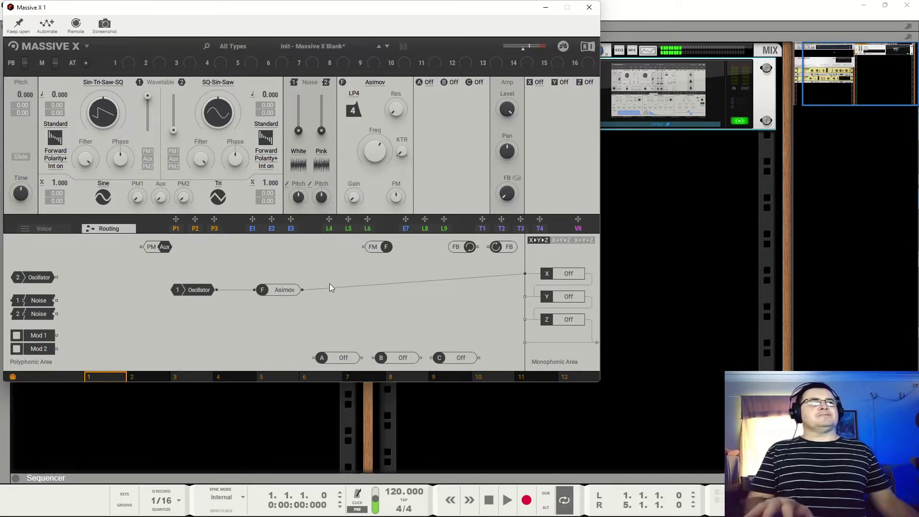
Step: Load Stereo Delay into effect slot Y, link its left and right times, and lower its time, mix, feedback and color
left_click(564, 82)
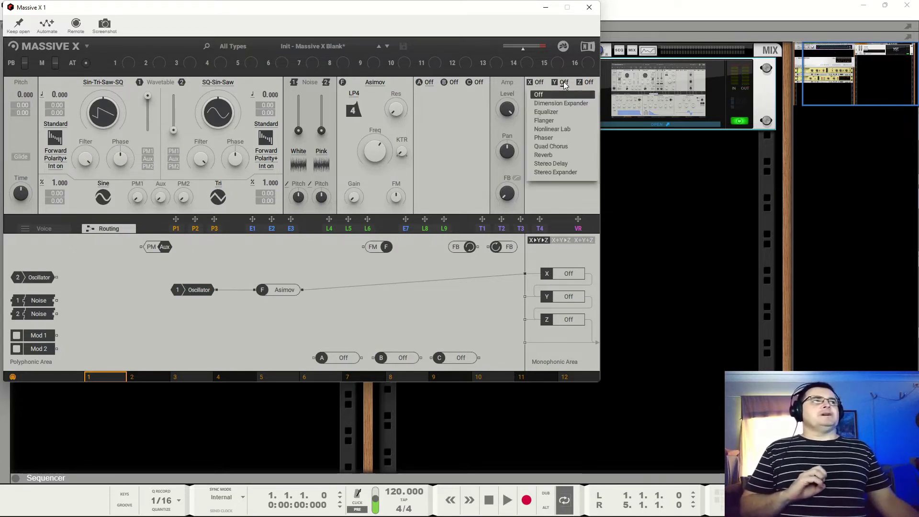
left_click(563, 165)
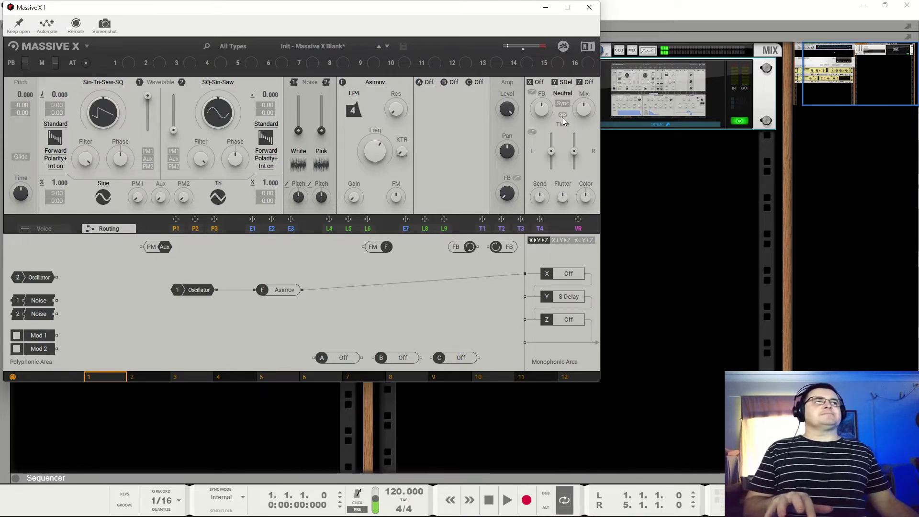
left_click(562, 115)
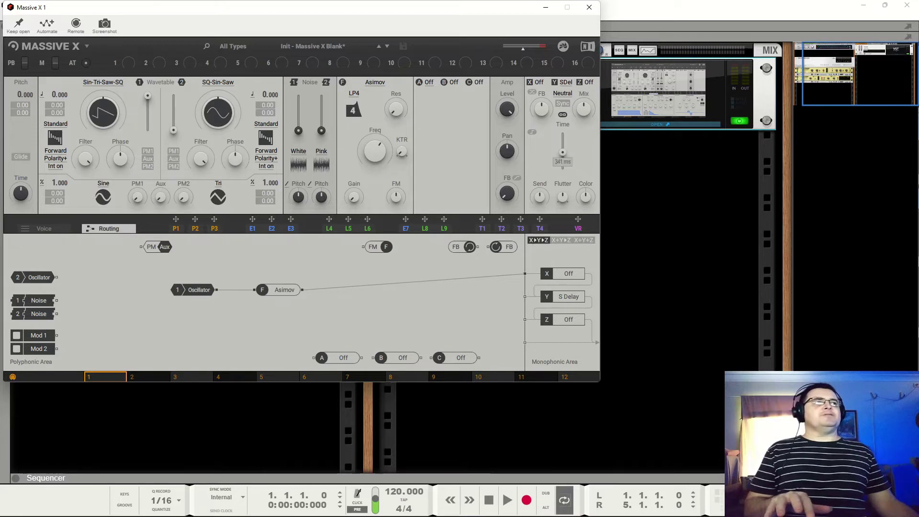
left_click_drag(562, 153, 562, 160)
left_click_drag(586, 111, 586, 139)
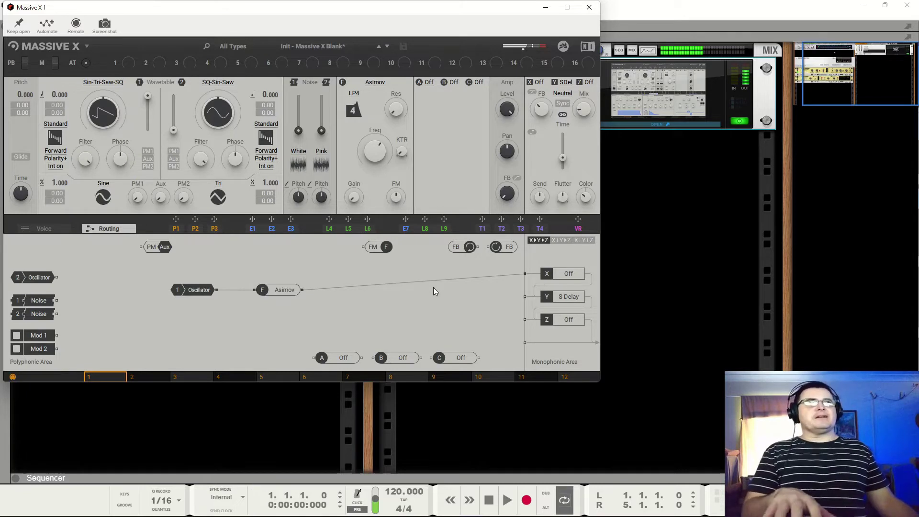
mouse_move(404, 151)
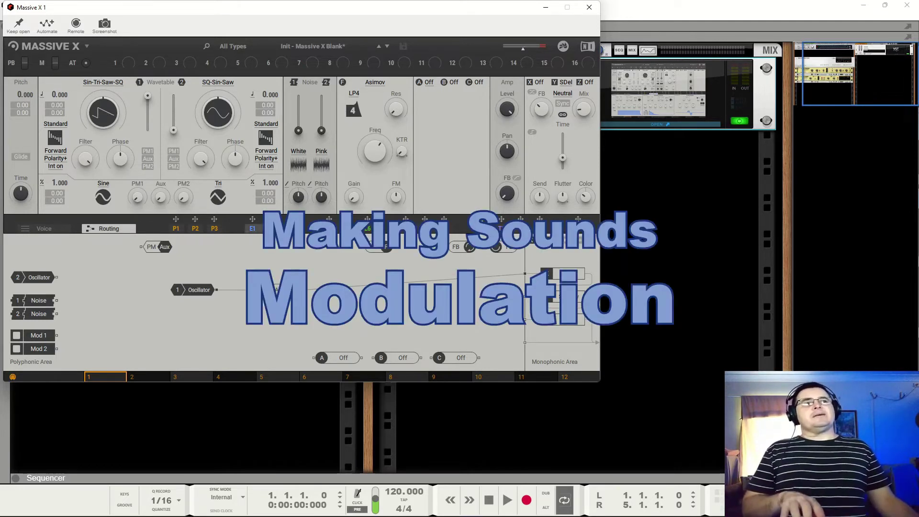
Step: Assign the modulation envelope E2 to the Asimov filter's frequency with a positive amount, and lower the filter's base frequency
left_click(252, 228)
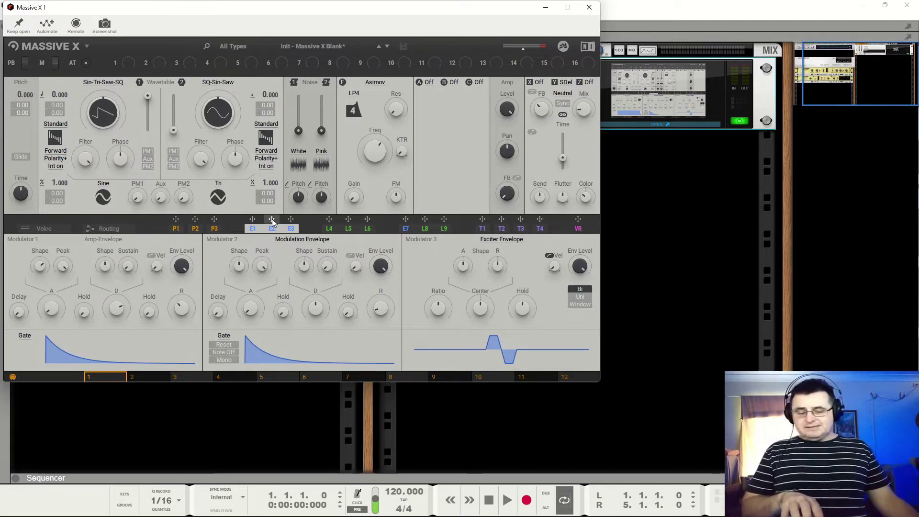
left_click_drag(272, 220, 383, 177)
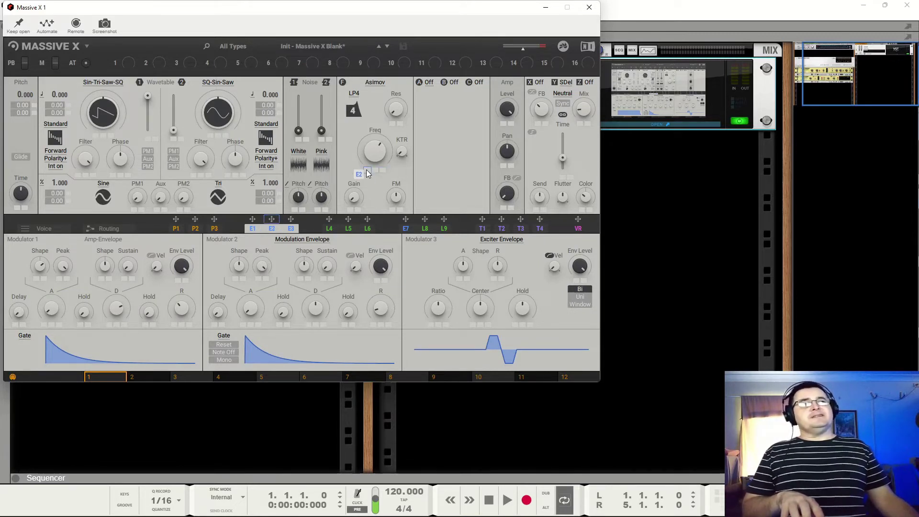
left_click_drag(367, 174, 366, 170)
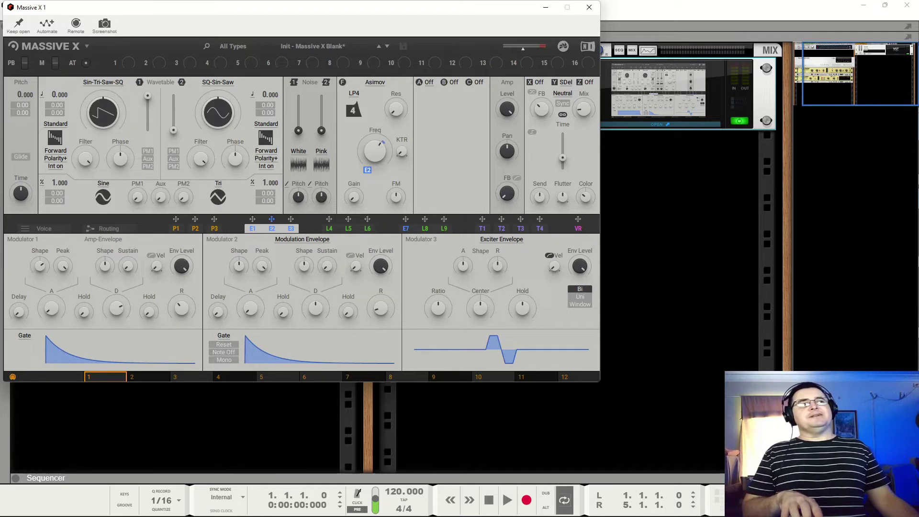
left_click_drag(367, 170, 367, 160)
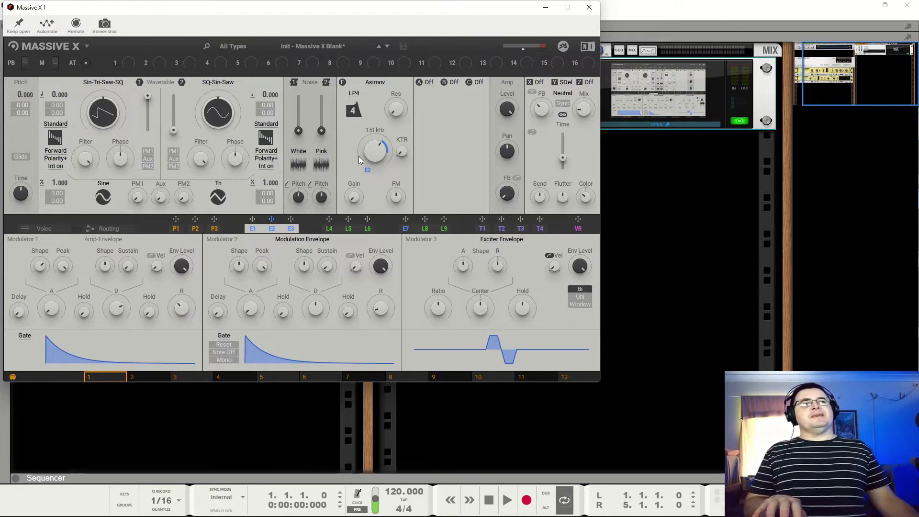
left_click_drag(375, 151, 378, 218)
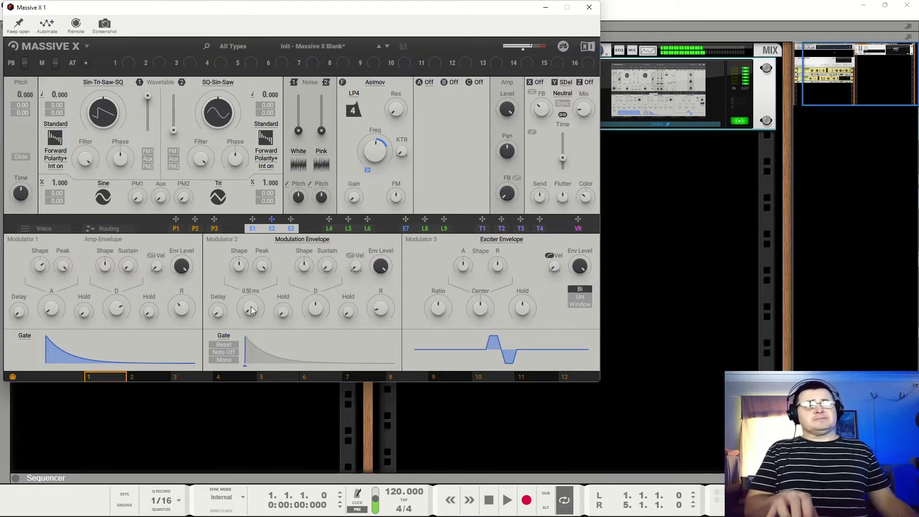
Step: Lengthen the modulation envelope's attack slightly and turn the Asimov filter's FM amount down
left_click_drag(249, 317, 249, 311)
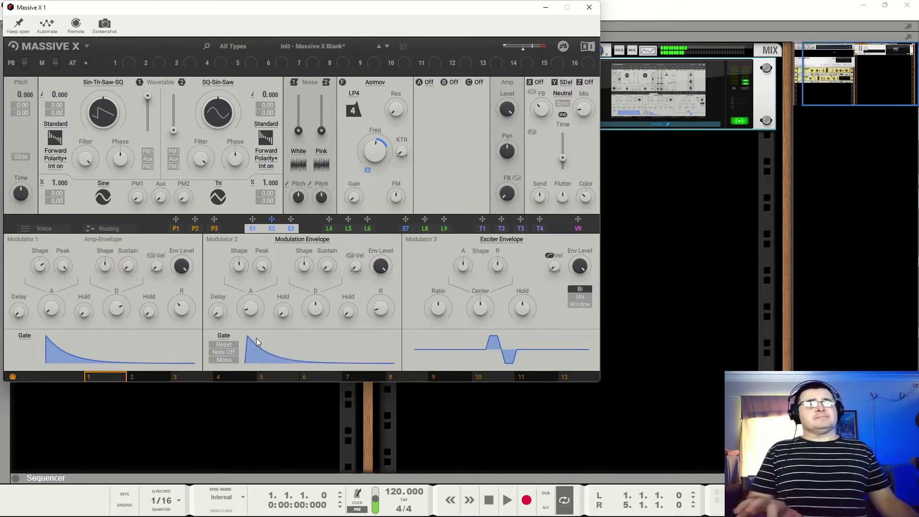
left_click_drag(221, 315, 227, 341)
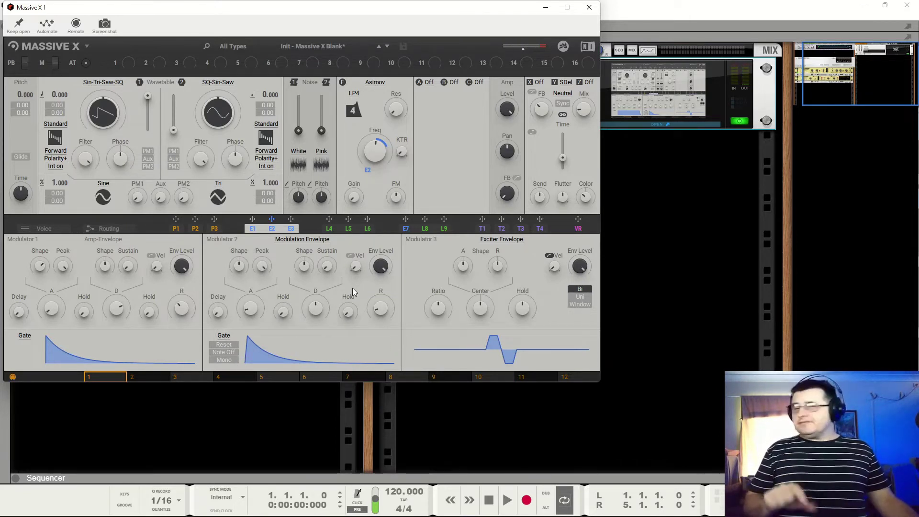
mouse_move(311, 309)
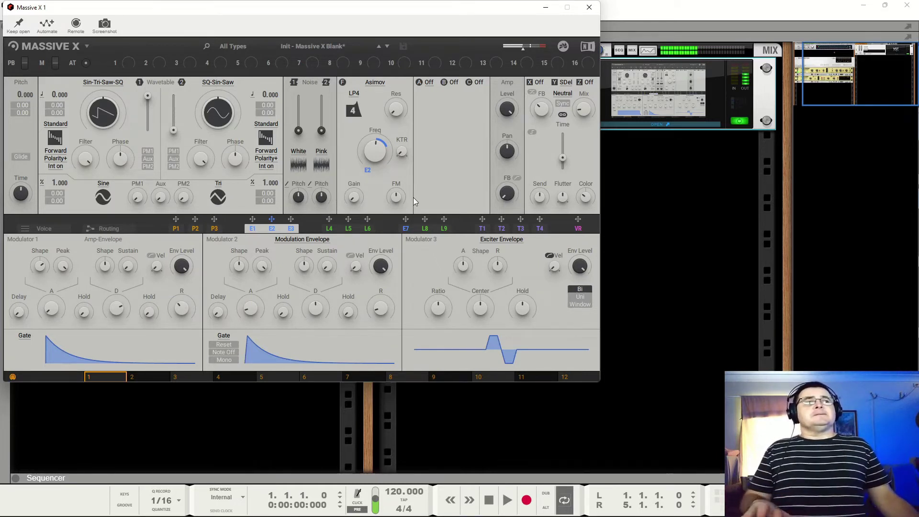
left_click_drag(398, 198, 399, 246)
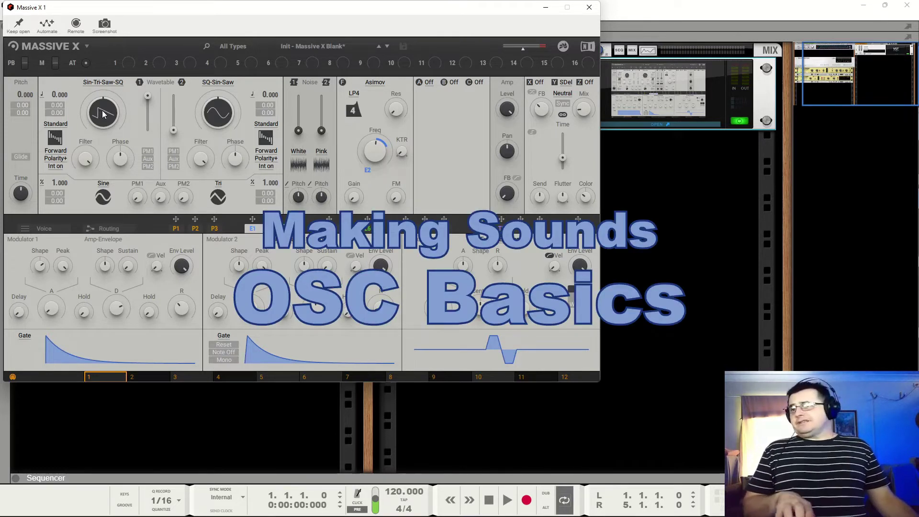
Step: Sweep Oscillator 1's wavetable position from sine through saw to square, and raise the amp envelope's sustain to about halfway
left_click_drag(105, 110, 105, 122)
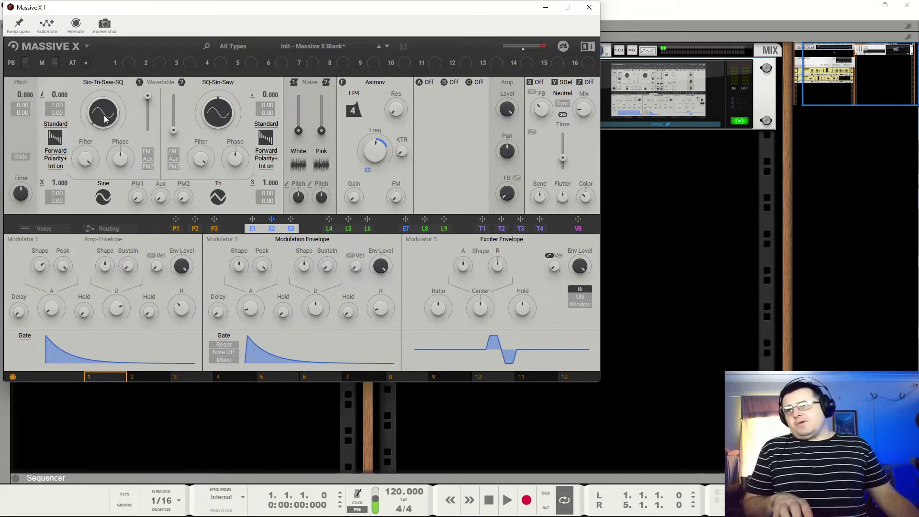
left_click_drag(104, 115, 105, 112)
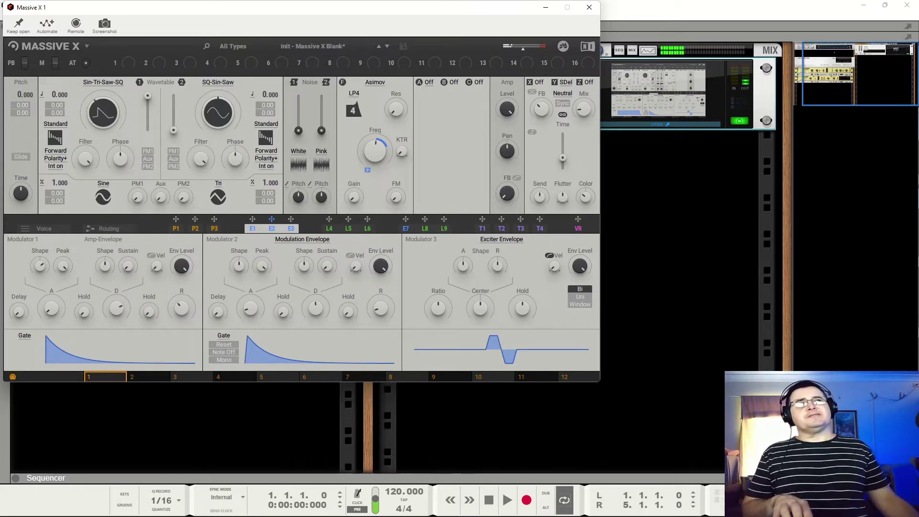
left_click_drag(104, 112, 107, 132)
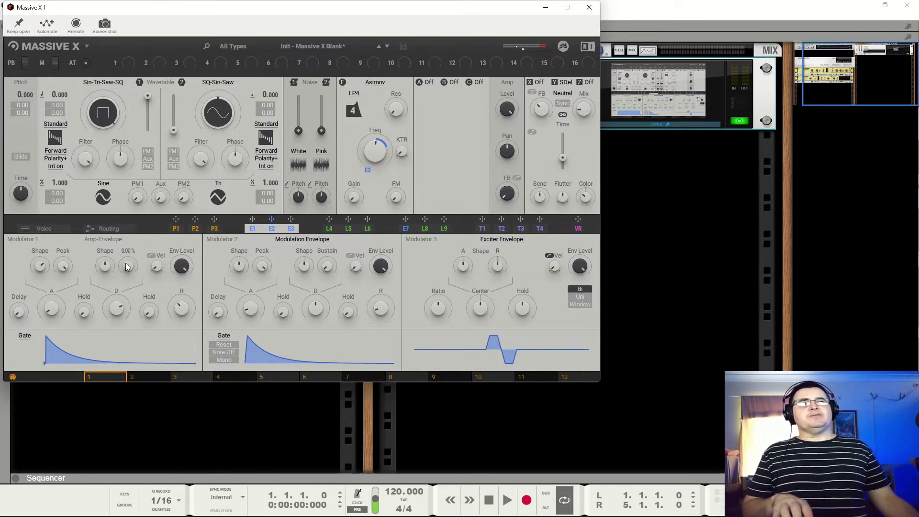
left_click_drag(128, 266, 128, 256)
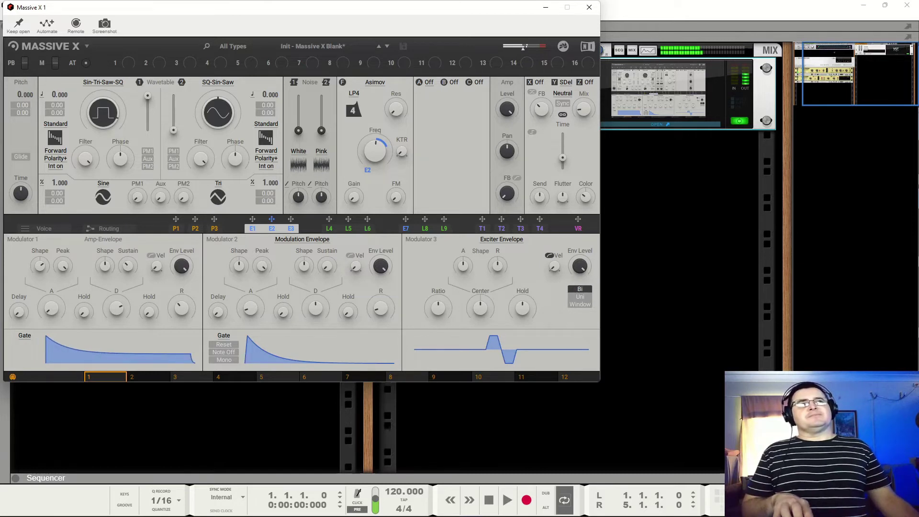
left_click_drag(107, 132, 108, 130)
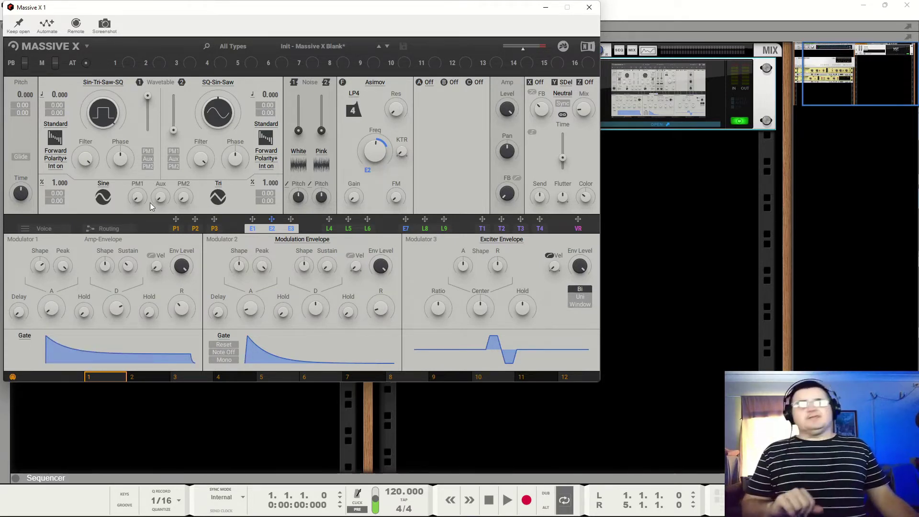
mouse_move(128, 268)
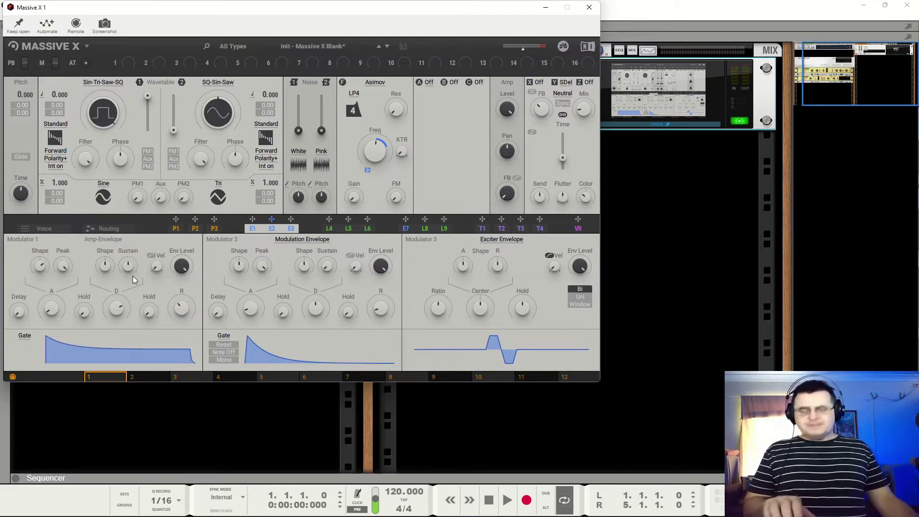
Step: Load the Aggrogut wavetable from the Formant category into Oscillator 1 and raise the Asimov filter's frequency
left_click(109, 83)
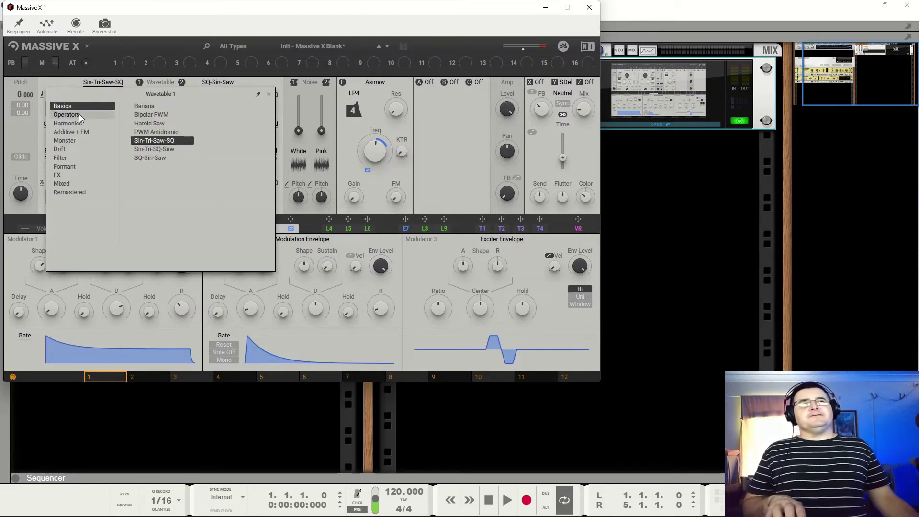
left_click(71, 167)
left_click(148, 108)
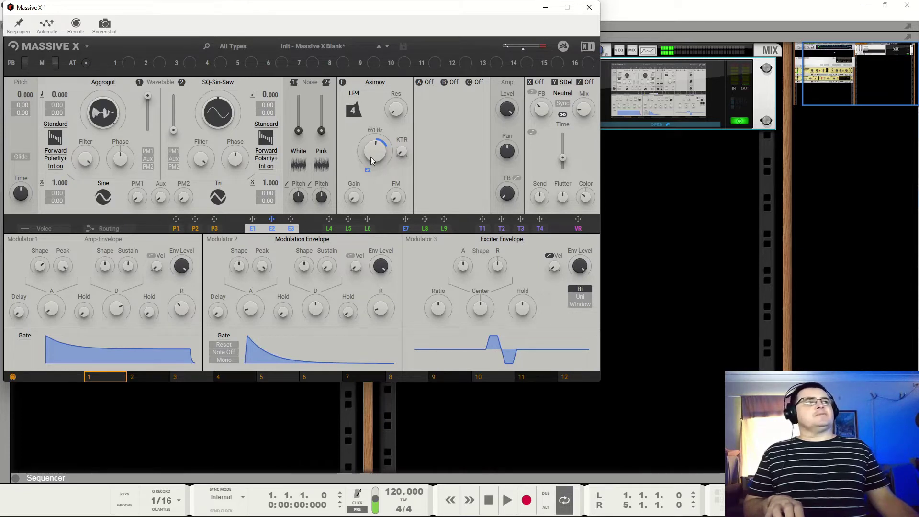
left_click_drag(369, 155, 369, 154)
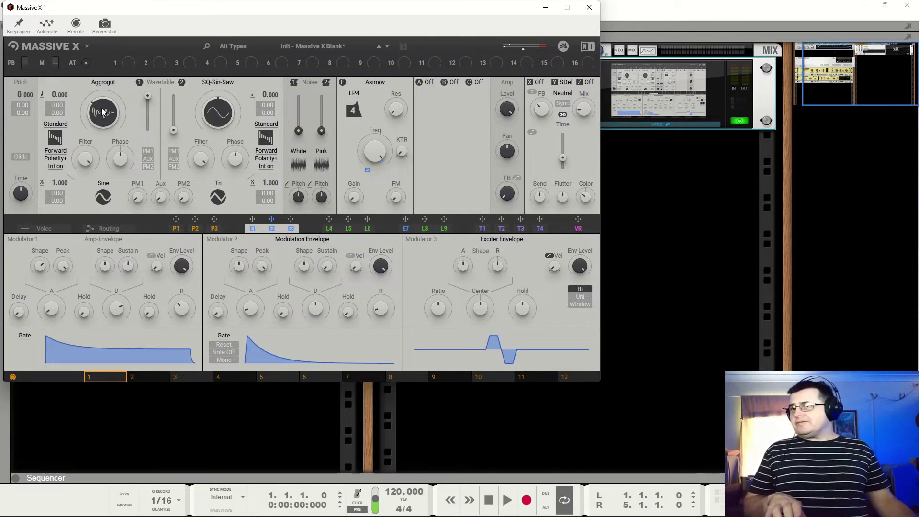
Step: Set tracker T1's source to Velocity On and assign it to Oscillator 1's wavetable position
left_click(482, 229)
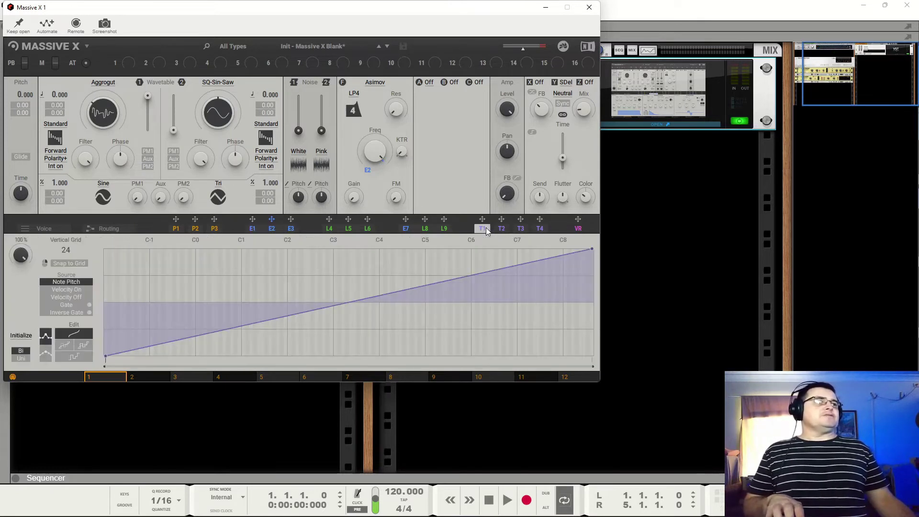
left_click(67, 291)
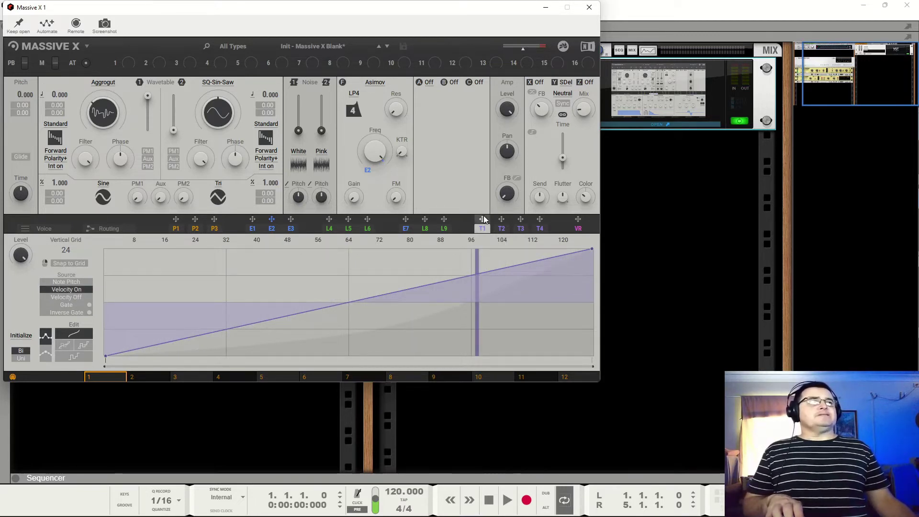
left_click_drag(483, 219, 97, 139)
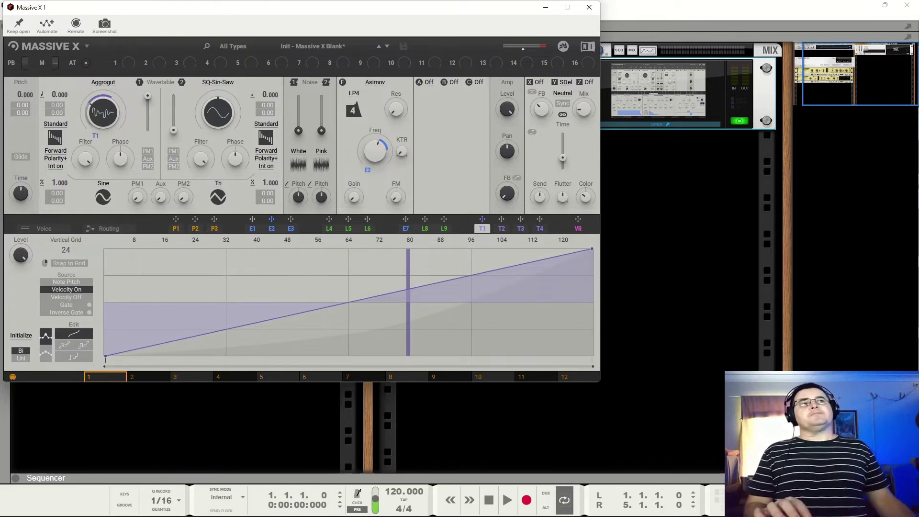
mouse_move(89, 162)
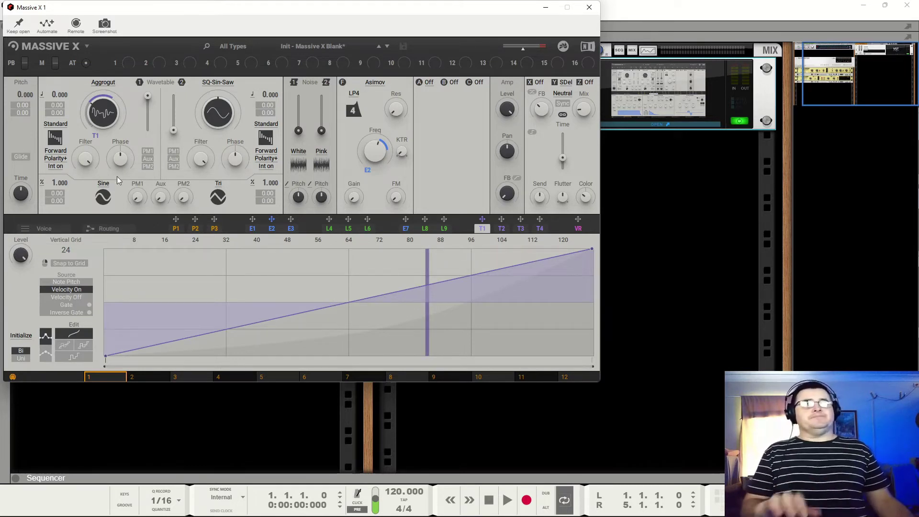
Step: Audition the Scrap Yard, Digigrain, Kangaroo, Halskloss and Notch SQ Lofi wavetables in Oscillator 1
left_click(108, 81)
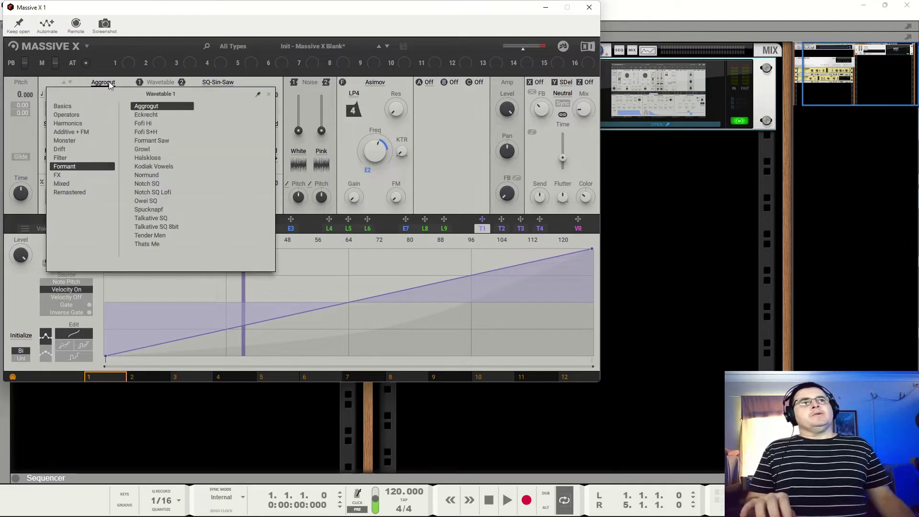
left_click(70, 191)
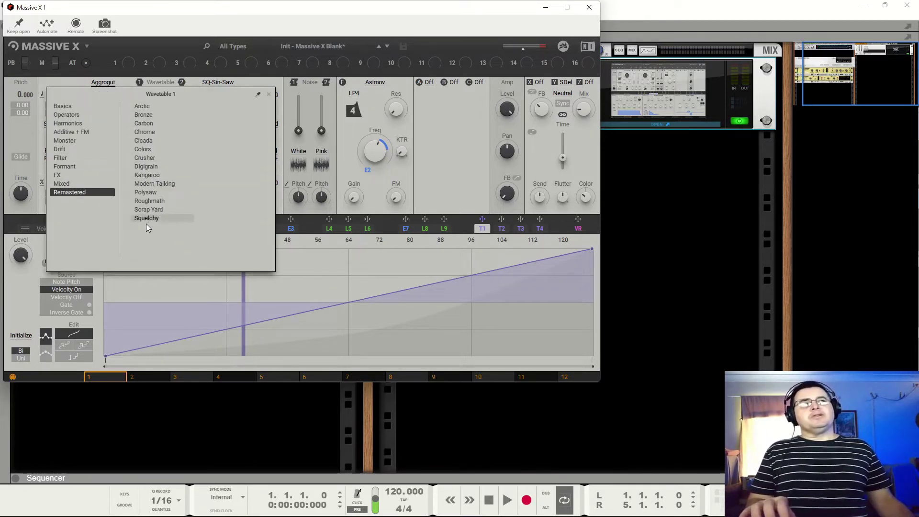
left_click(151, 211)
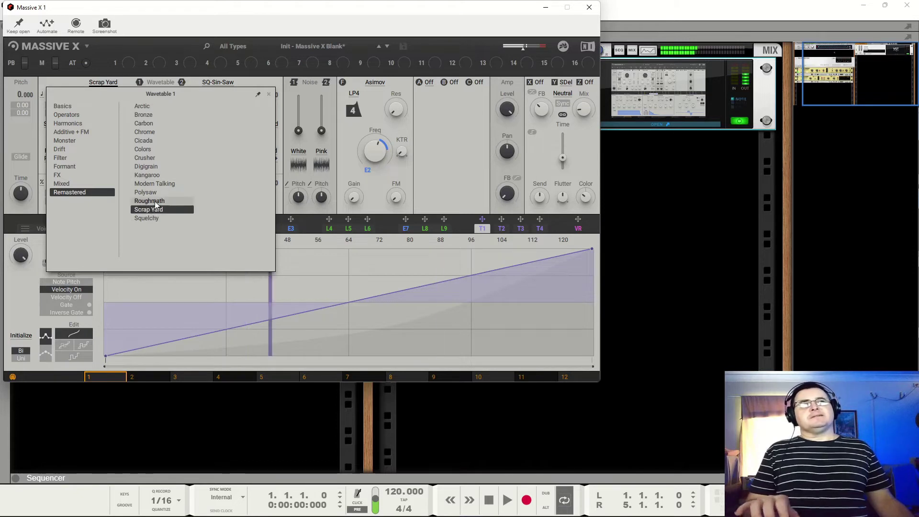
left_click(153, 167)
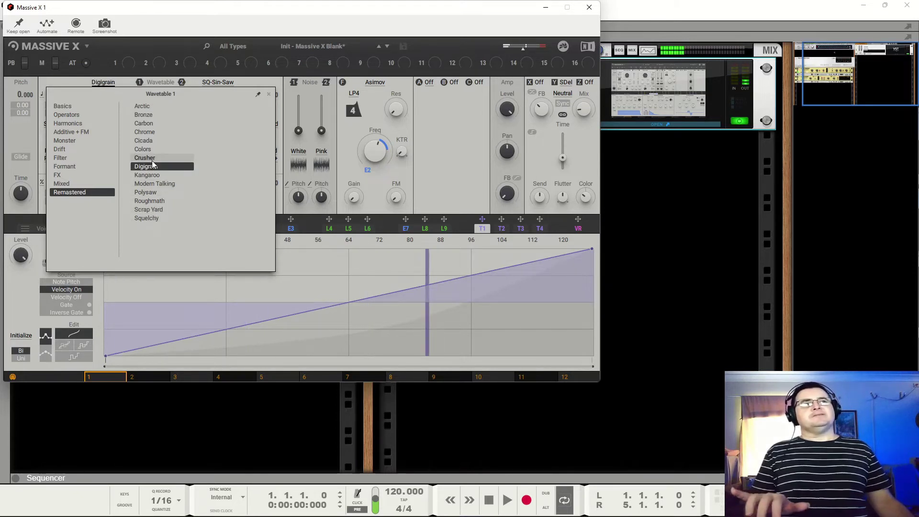
left_click(150, 175)
left_click(74, 166)
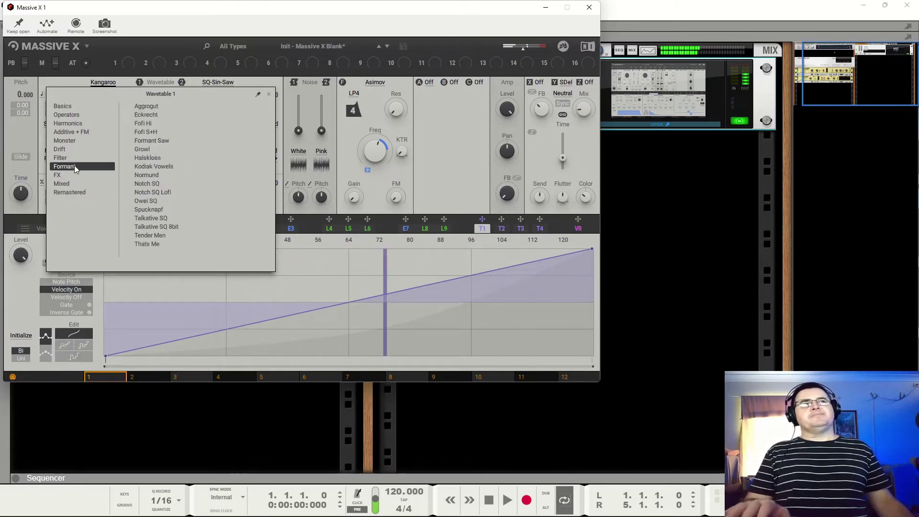
left_click(152, 159)
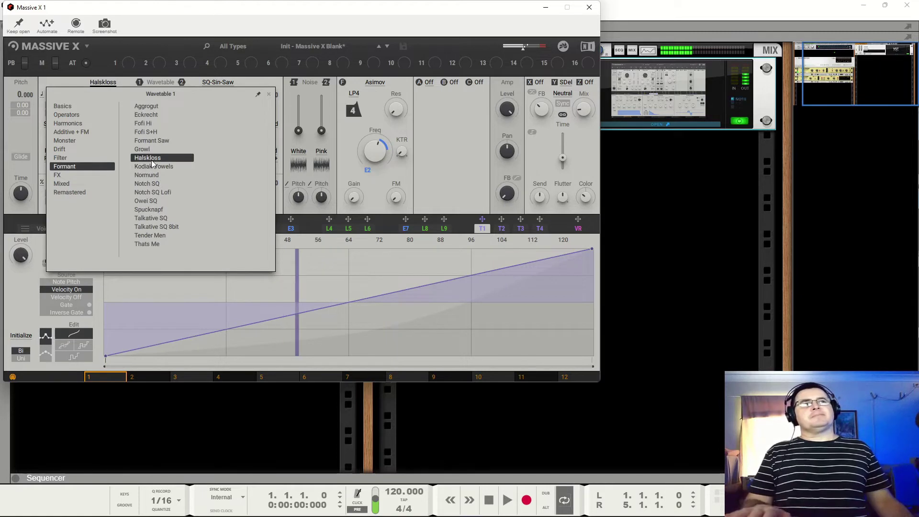
left_click(153, 193)
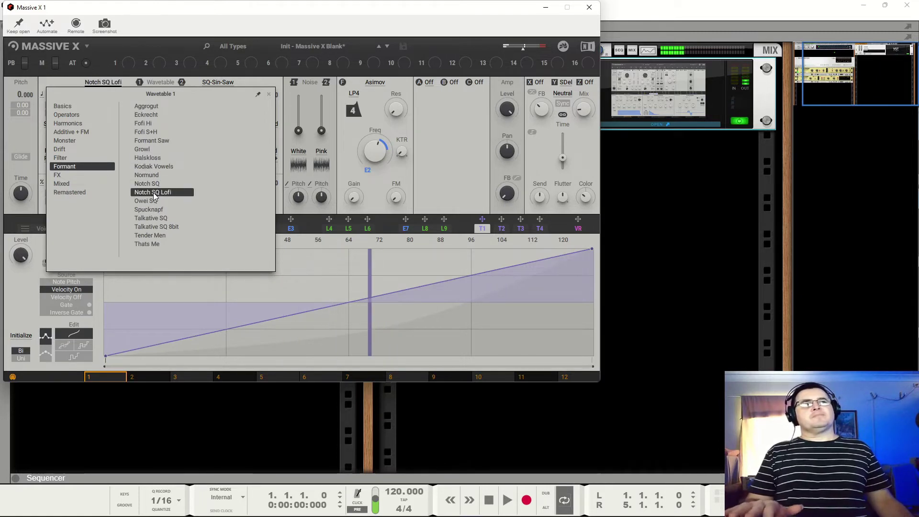
Step: Check the FX wavetable category and step Oscillator 1 through its wavetables, including Noise Seed, as far as Pladep
left_click(97, 176)
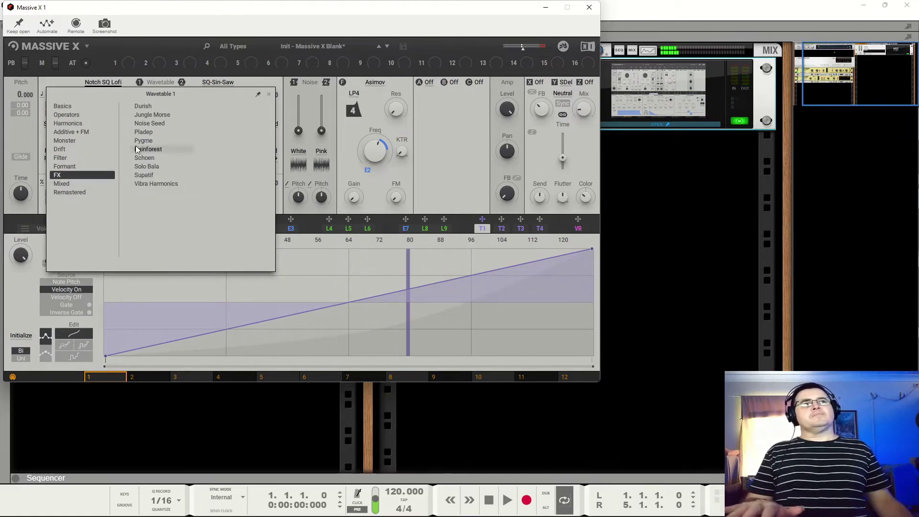
left_click(269, 94)
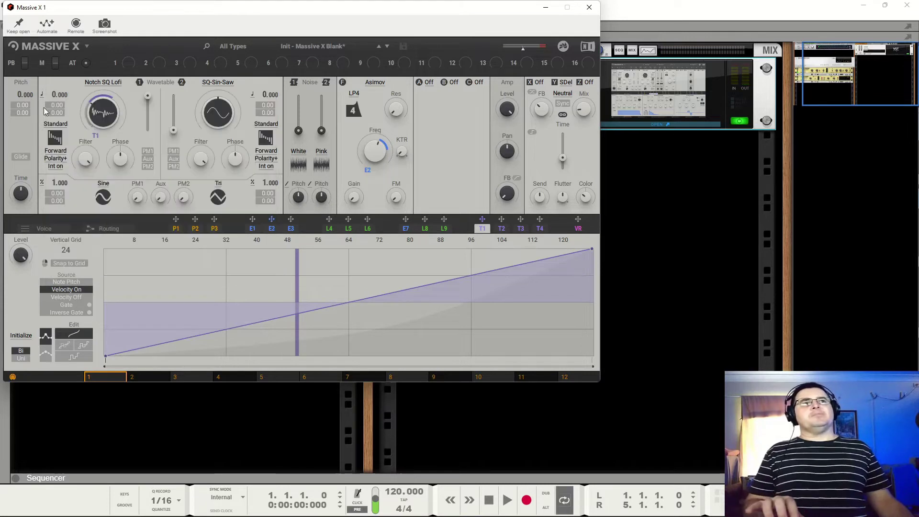
left_click(71, 83)
left_click(71, 83)
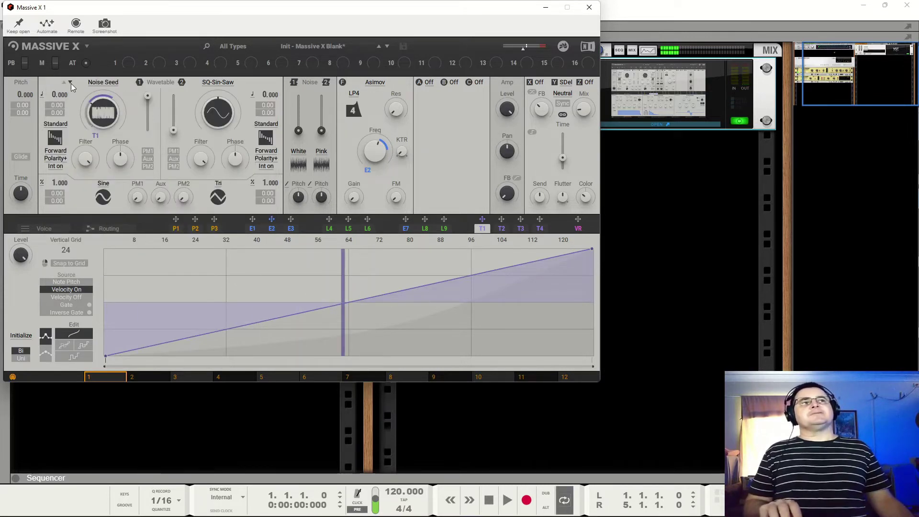
left_click(71, 83)
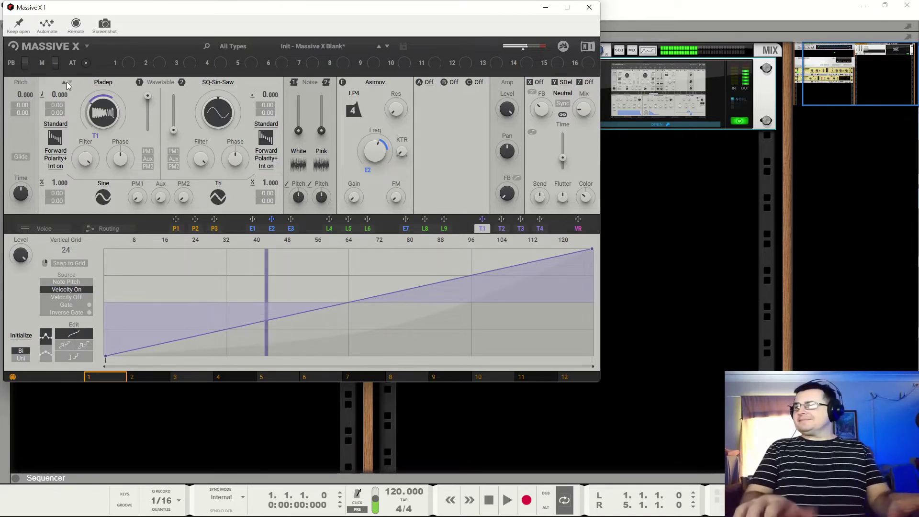
Step: Load the Sin-Tri-Saw-SQ wavetable from the Basics category back into Oscillator 1
left_click(103, 82)
left_click(75, 107)
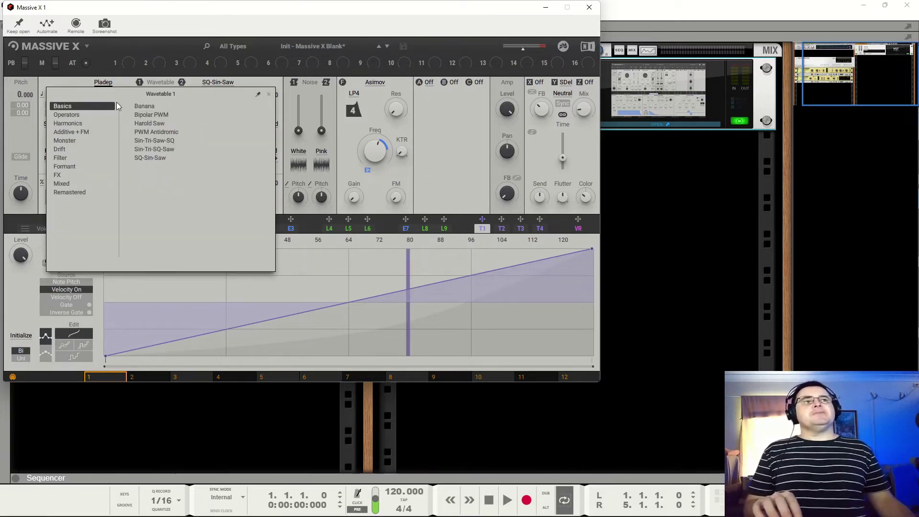
left_click(168, 141)
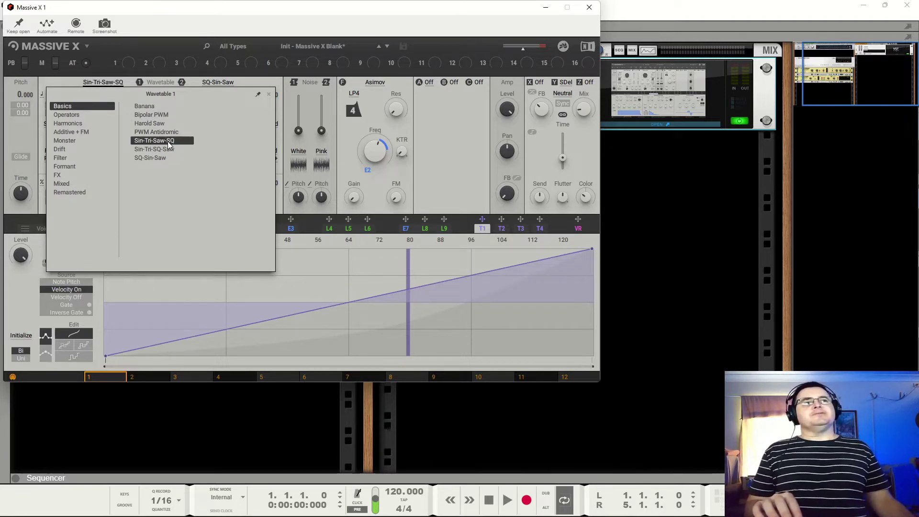
Step: Close the wavetable browser and sweep Oscillator 1's wavetable position down to its minimum, the sine shape
left_click(125, 85)
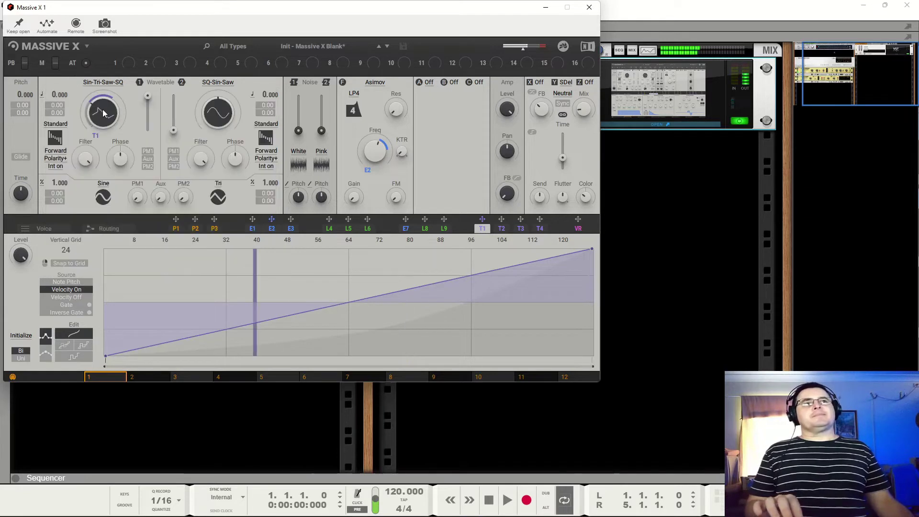
left_click_drag(103, 110, 102, 144)
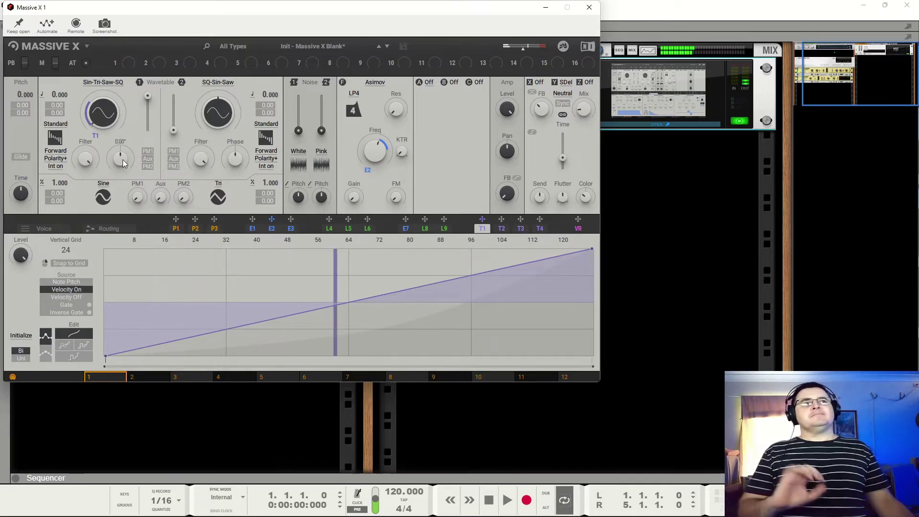
left_click_drag(103, 115, 94, 137)
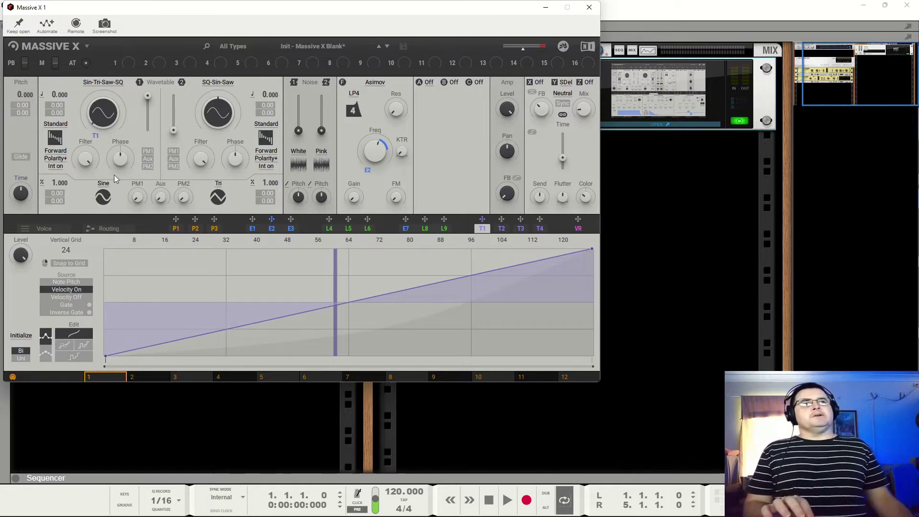
Step: Switch Oscillator 1 to Bend mode and try different Filter and Bend amounts
left_click(55, 142)
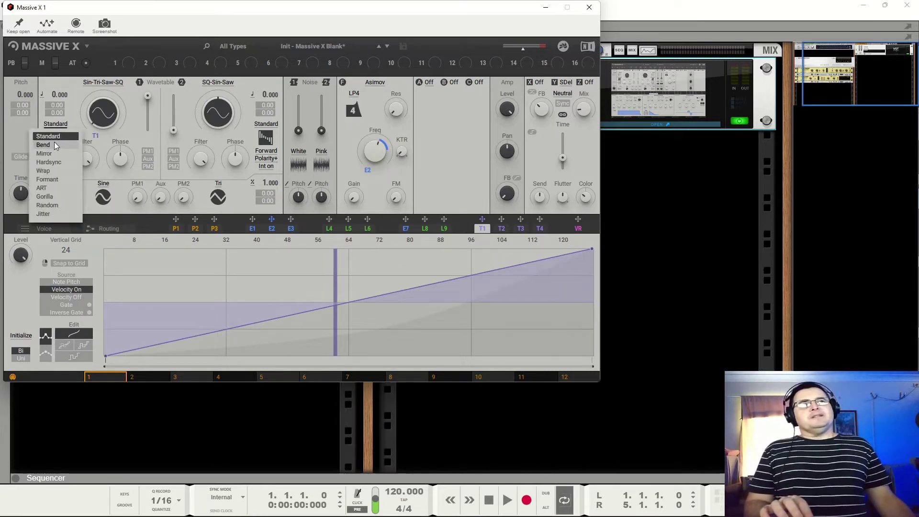
left_click(56, 146)
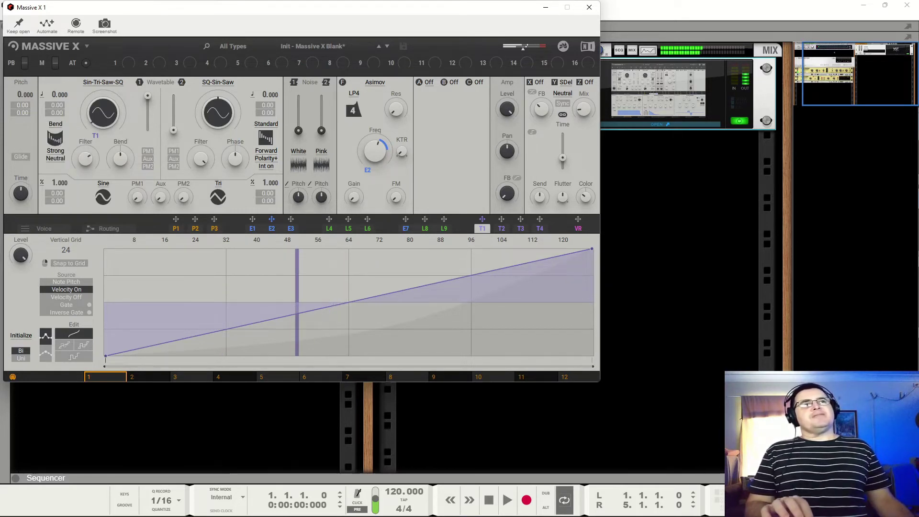
left_click_drag(86, 159, 121, 175)
Step: Switch Oscillator 1 to Mirror mode and try different Bend and Ratio amounts
left_click(55, 139)
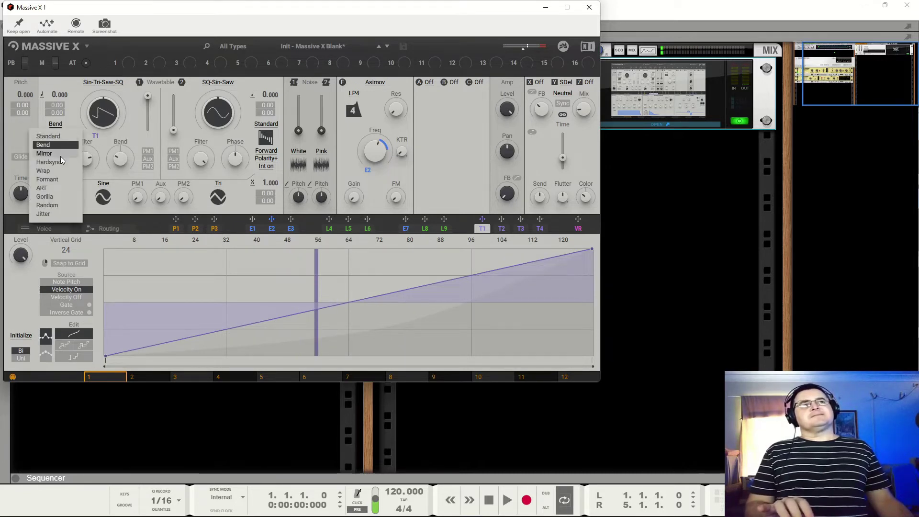
left_click(60, 156)
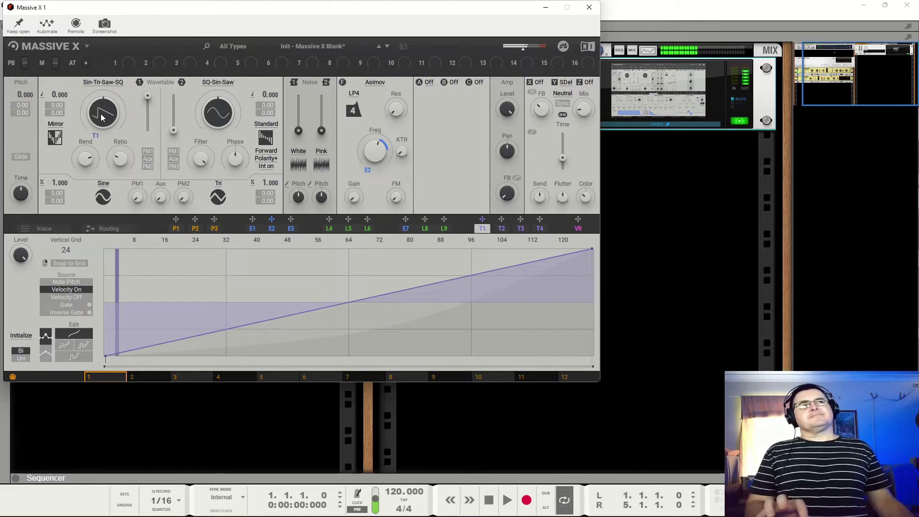
left_click_drag(114, 159, 114, 130)
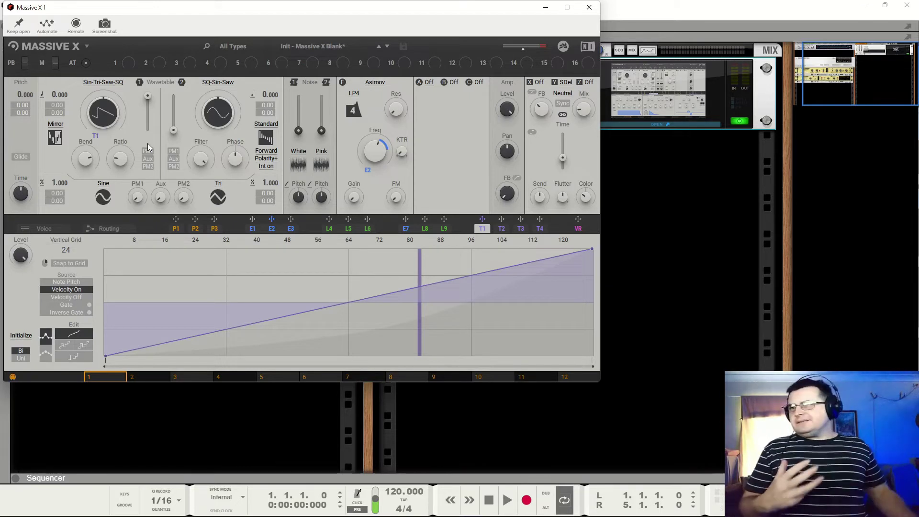
mouse_move(86, 161)
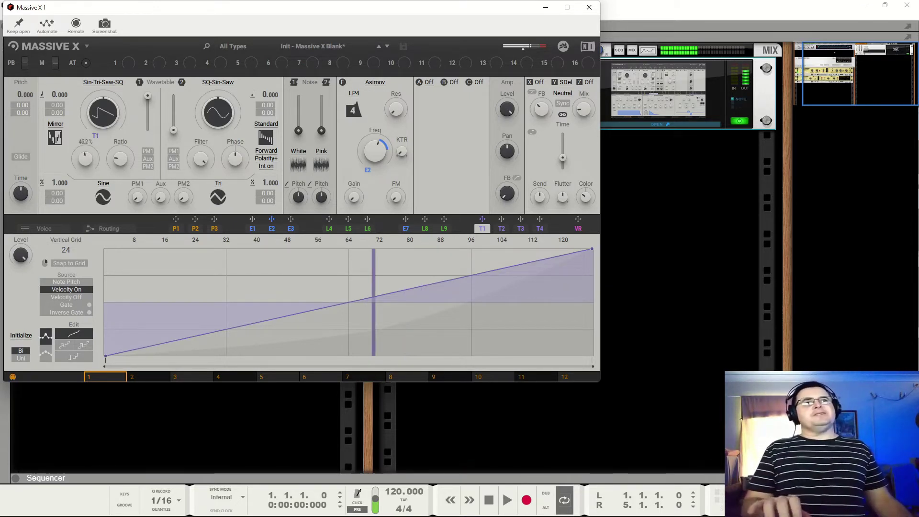
Step: Switch Oscillator 1 to Hardsync mode, vary 2nd Lev and Ratio, and lower the wavetable position to the sine shape
left_click(55, 136)
left_click(63, 167)
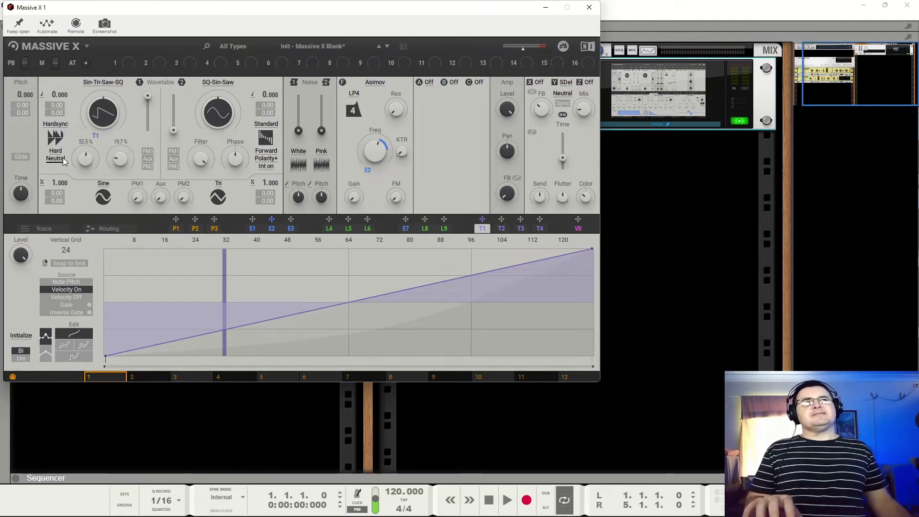
left_click_drag(85, 159, 121, 155)
left_click_drag(103, 113, 103, 161)
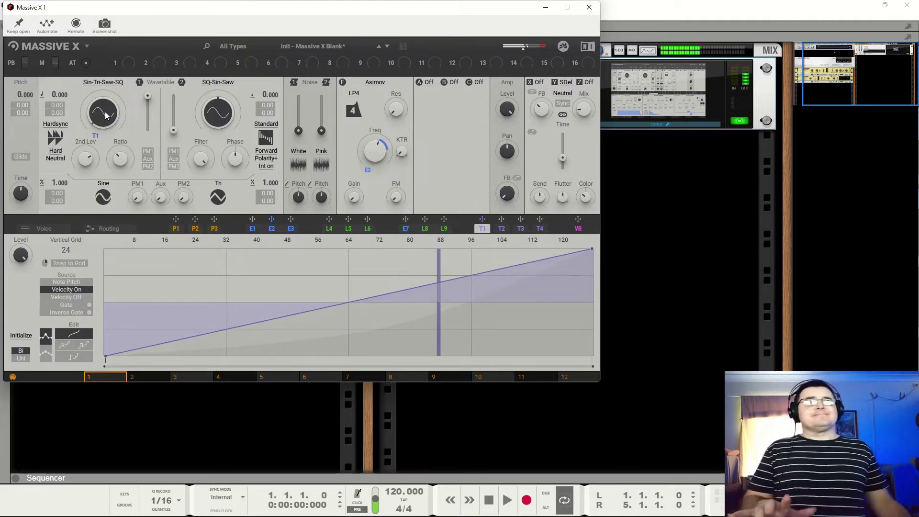
Step: Switch Oscillator 1 to Gorilla mode, change its variant from King to Kong, and lower the Over amount
left_click(57, 130)
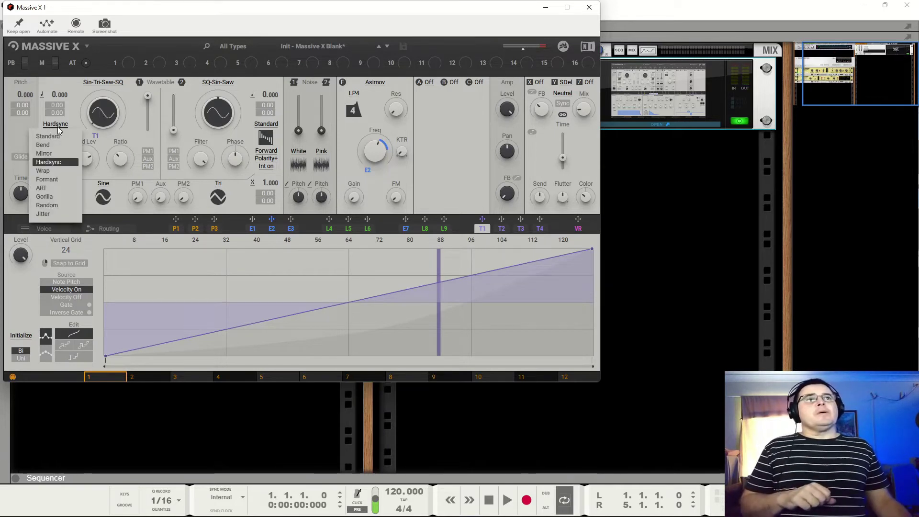
left_click(54, 201)
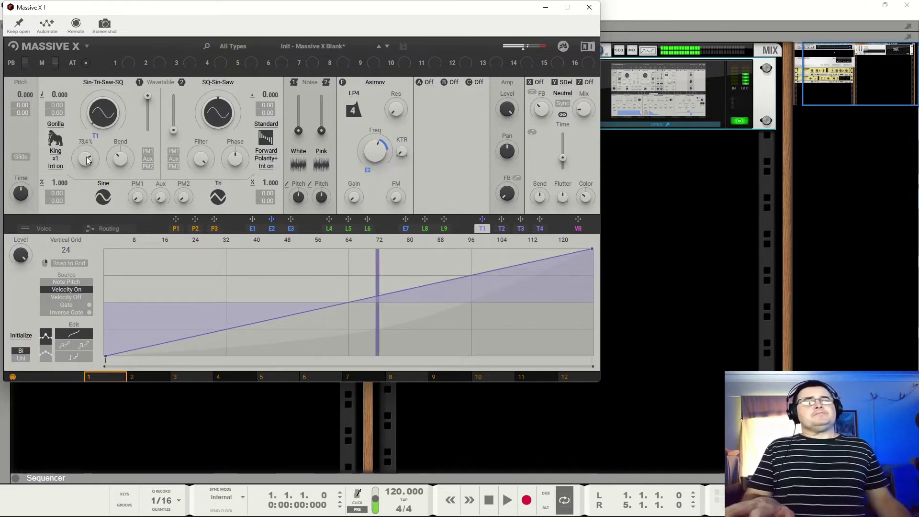
left_click(58, 153)
left_click(57, 181)
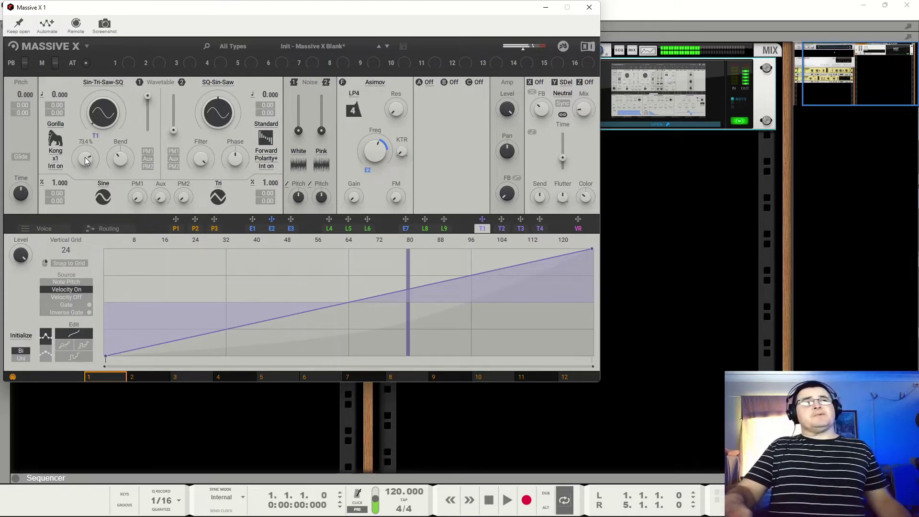
left_click_drag(87, 161, 86, 192)
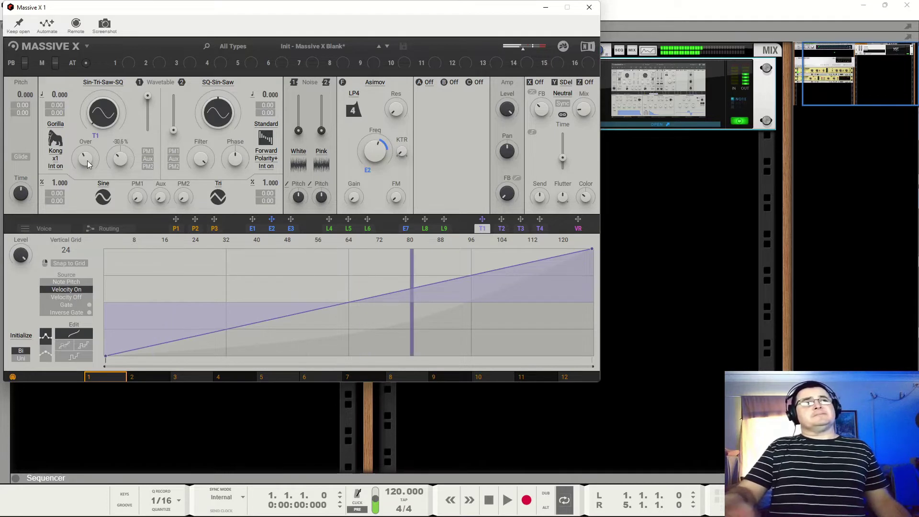
Step: Sweep the Gorilla Kong oscillator's Over amount up to about 79% and back down to about 33%
left_click(55, 137)
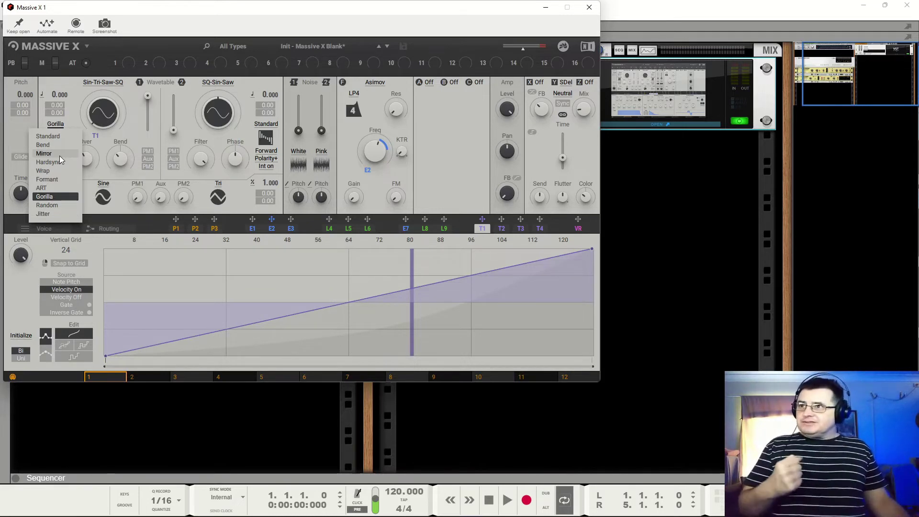
left_click(131, 127)
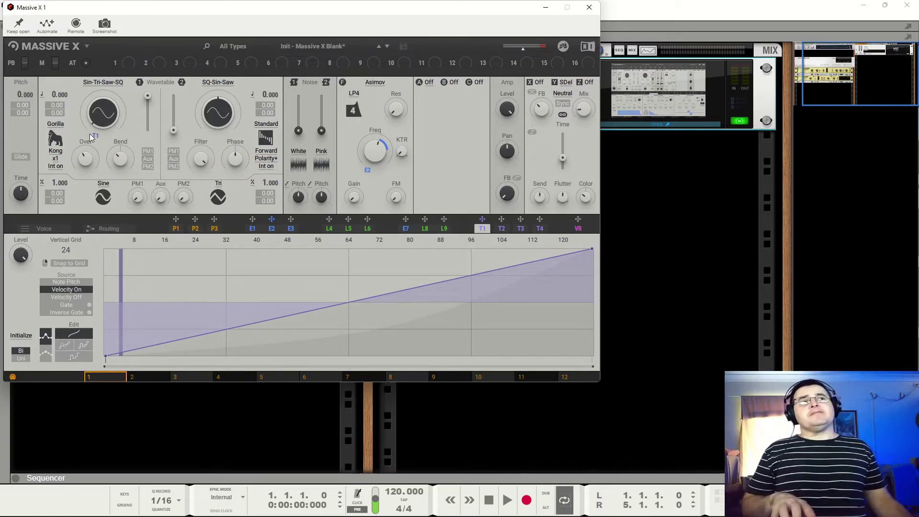
left_click_drag(89, 155, 89, 118)
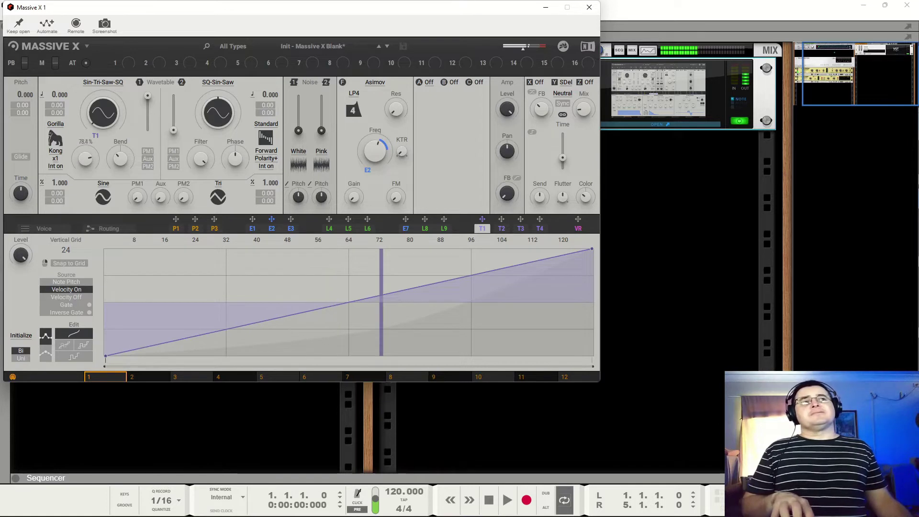
left_click_drag(89, 117, 92, 159)
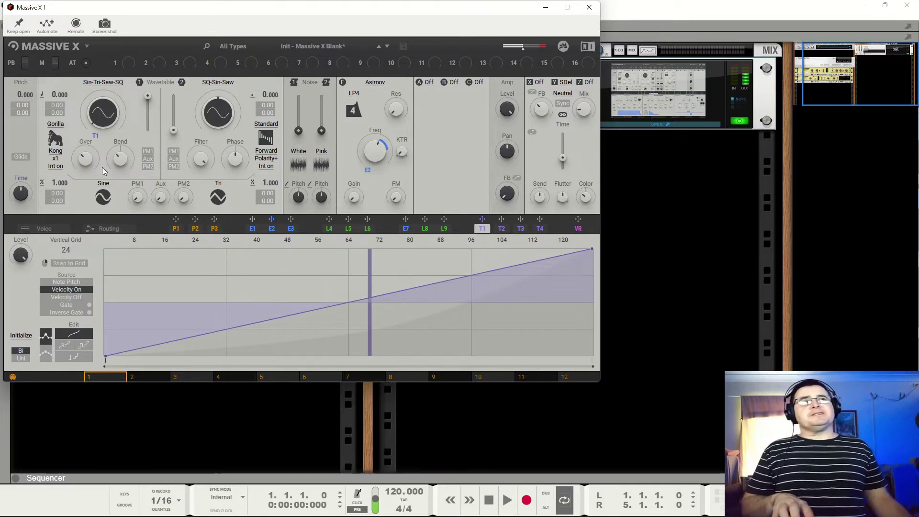
mouse_move(85, 164)
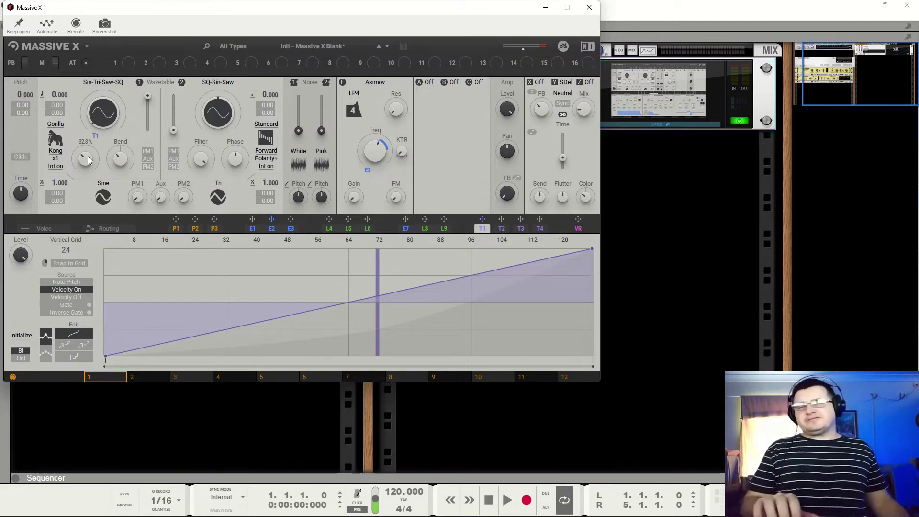
Step: Switch Oscillator 1 to Random mode, set Pos.J/Clk Div to 58.7%, lower Jitter, and choose the Thunder variant
left_click(55, 142)
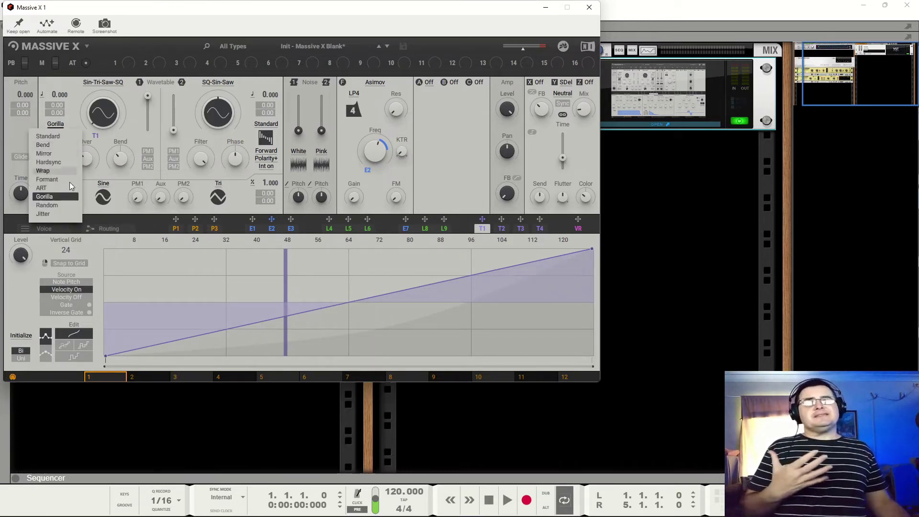
left_click(70, 205)
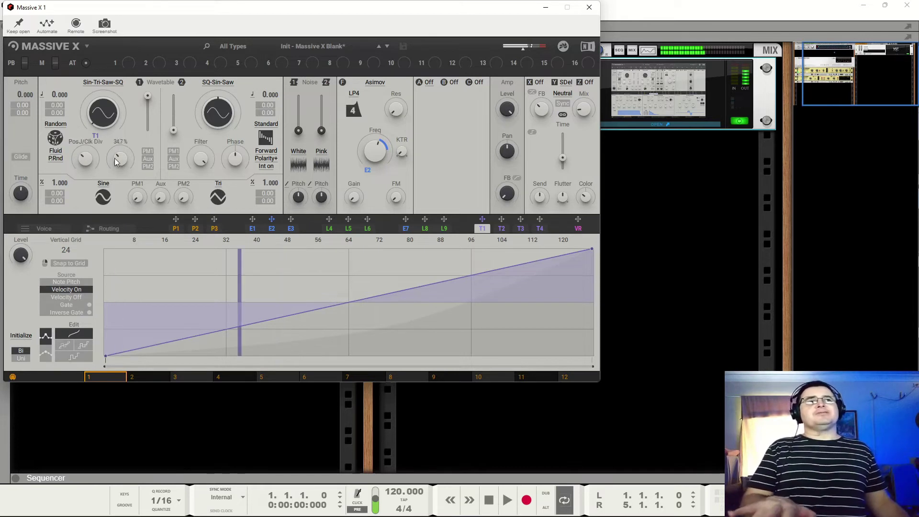
left_click_drag(121, 159, 120, 161)
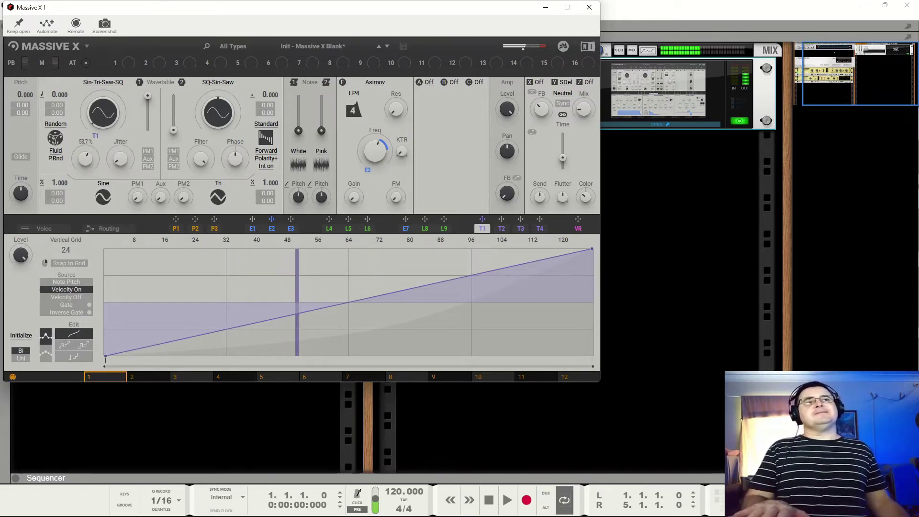
left_click(58, 151)
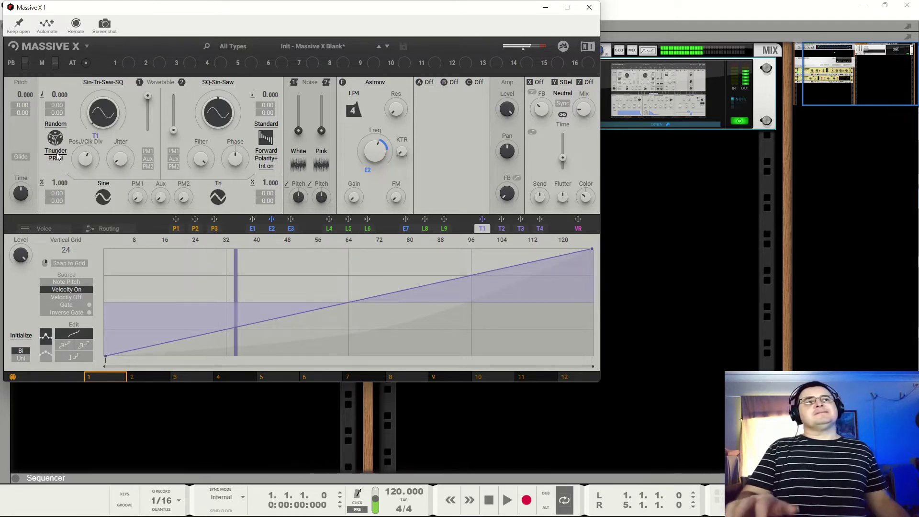
left_click(56, 171)
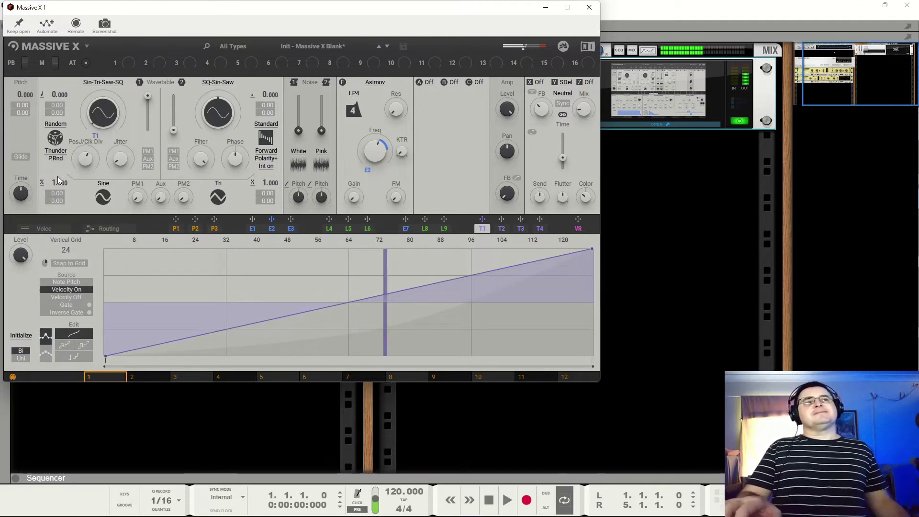
left_click(60, 151)
Step: Try Jitter mode on Oscillator 1, and return the oscillator to Standard mode
left_click(58, 139)
left_click(59, 139)
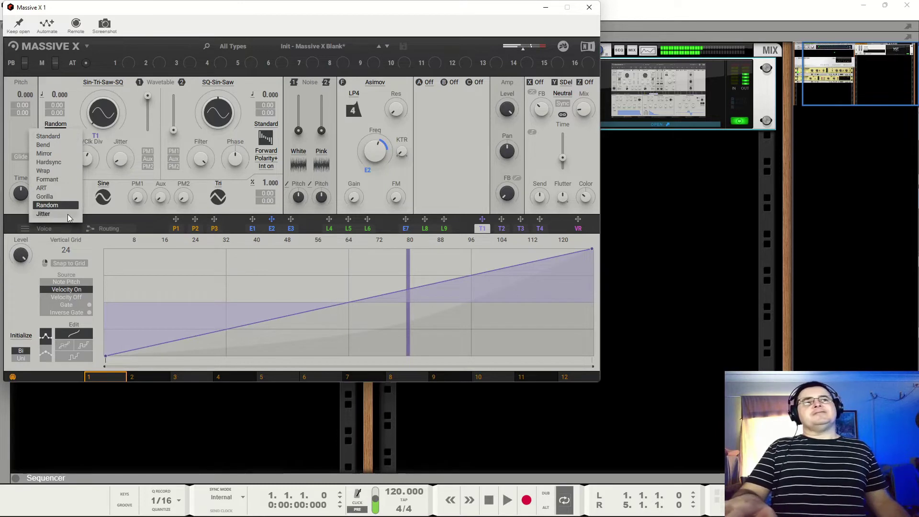
left_click(68, 214)
left_click(55, 137)
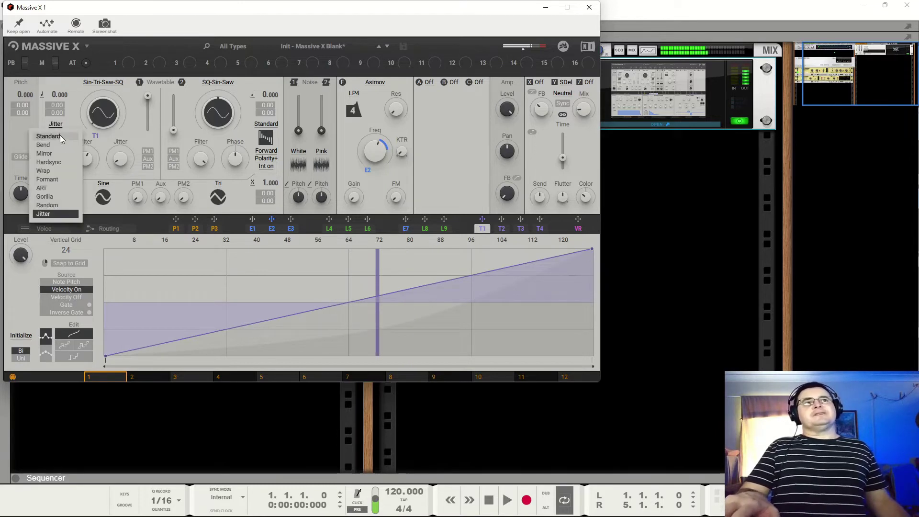
left_click(60, 132)
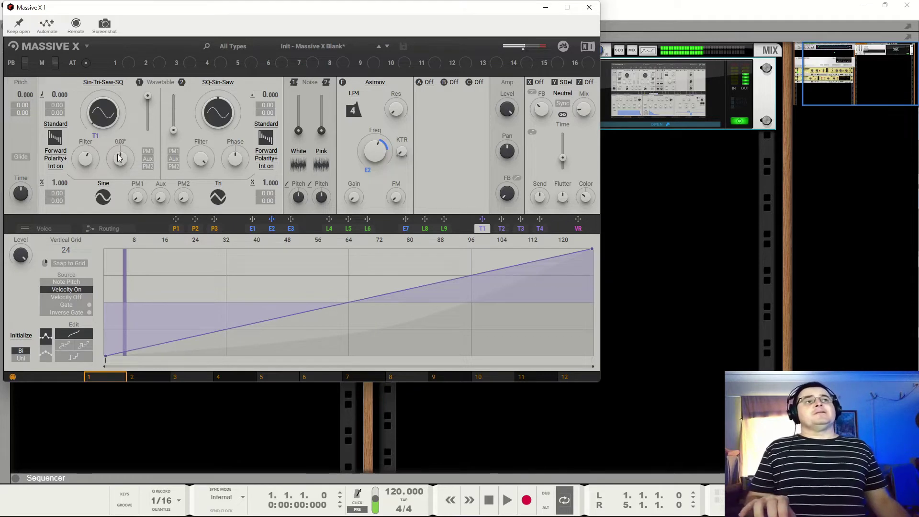
Step: Sweep Oscillator 1's own Filter down and up with the Asimov filter fully open, finishing with Filter at 100%
left_click_drag(86, 158, 85, 192)
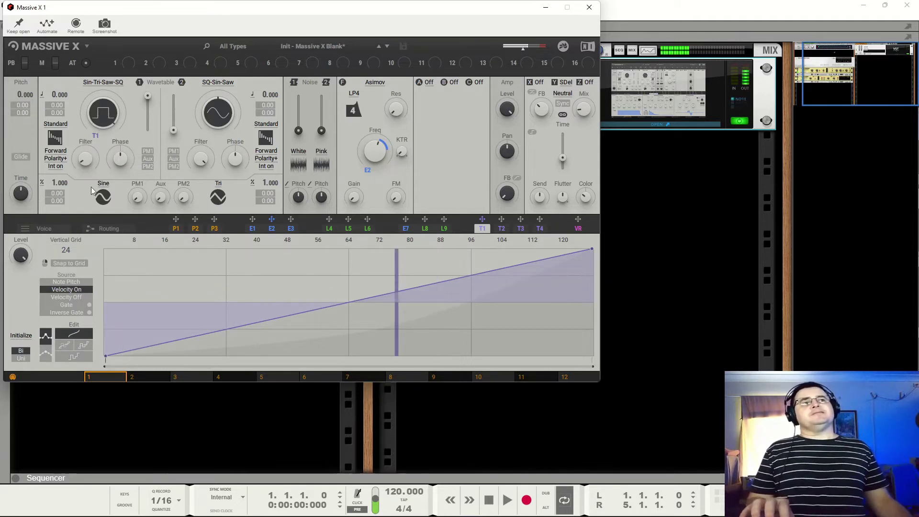
left_click_drag(92, 162, 93, 132)
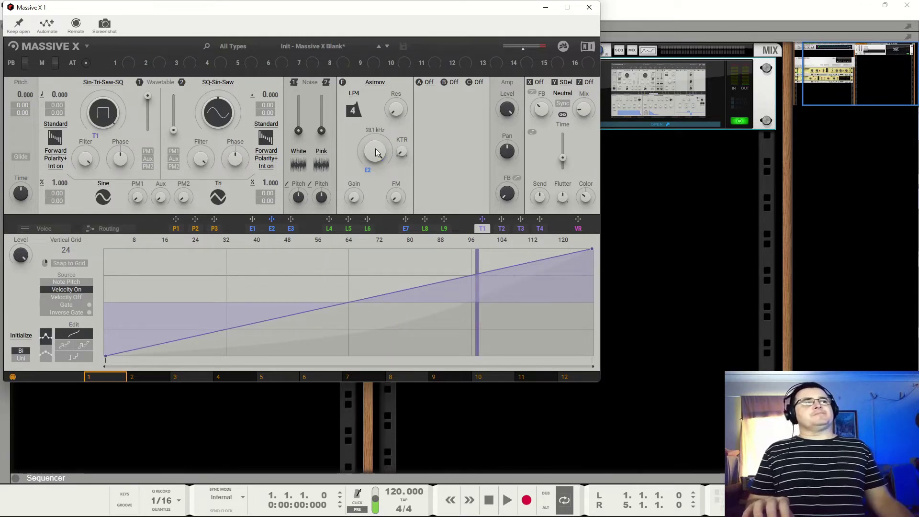
mouse_move(92, 152)
left_mouse_down()
mouse_move(92, 167)
mouse_move(85, 155)
left_mouse_up()
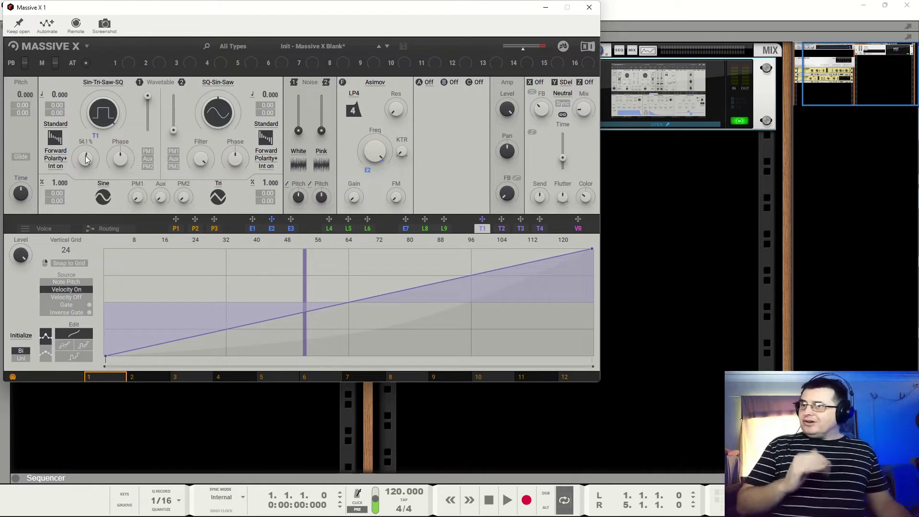
left_click_drag(90, 161, 90, 189)
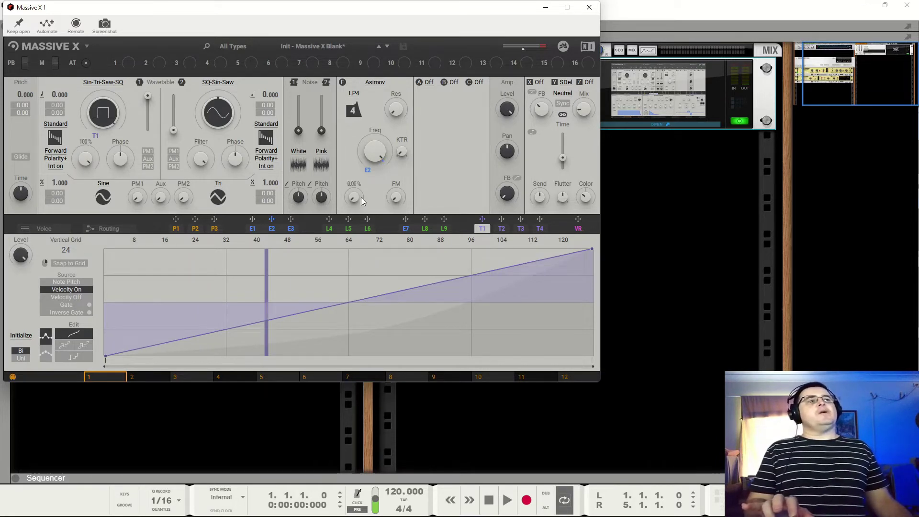
Step: Lower the Asimov filter's frequency back to about its middle position, leaving Oscillator 1's Filter fully open
mouse_move(388, 153)
left_mouse_down()
mouse_move(388, 182)
mouse_move(376, 149)
left_mouse_up()
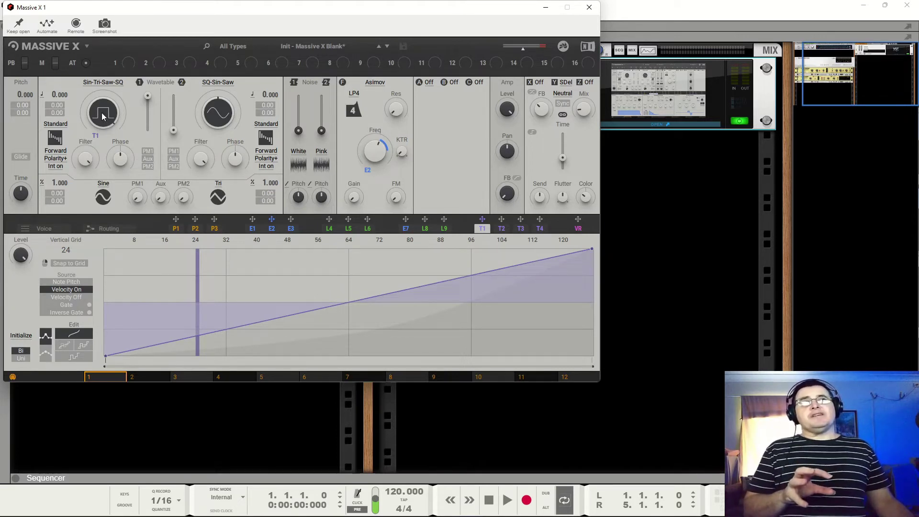
left_click_drag(90, 163, 67, 151)
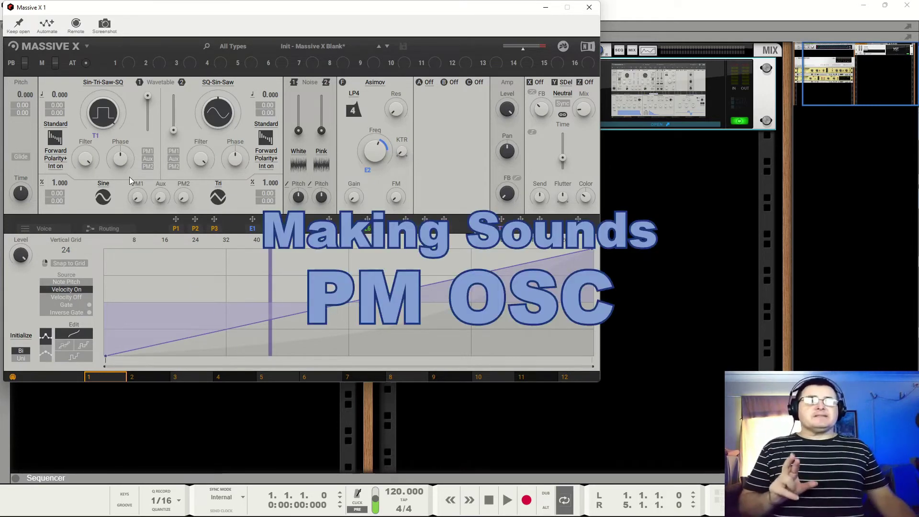
mouse_move(137, 193)
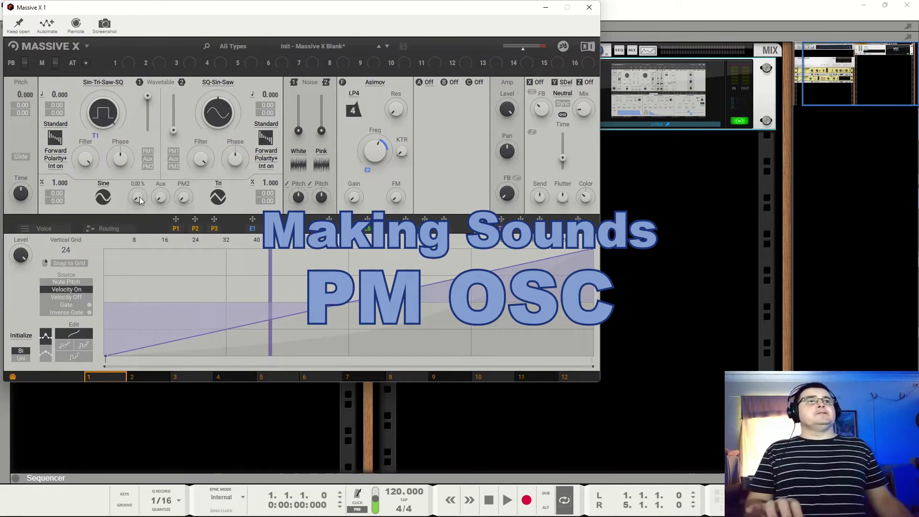
Step: Enable PM1 and PM2 modulation on Oscillator 1, with the PM1 amount at 100% and PM2 at 36.2%
left_click(148, 150)
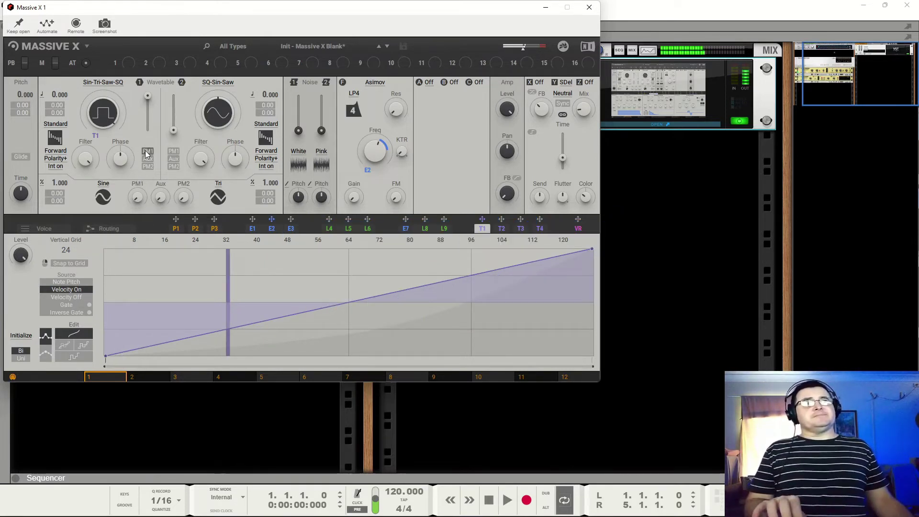
mouse_move(145, 196)
left_mouse_down()
mouse_move(138, 189)
mouse_move(139, 200)
left_mouse_up()
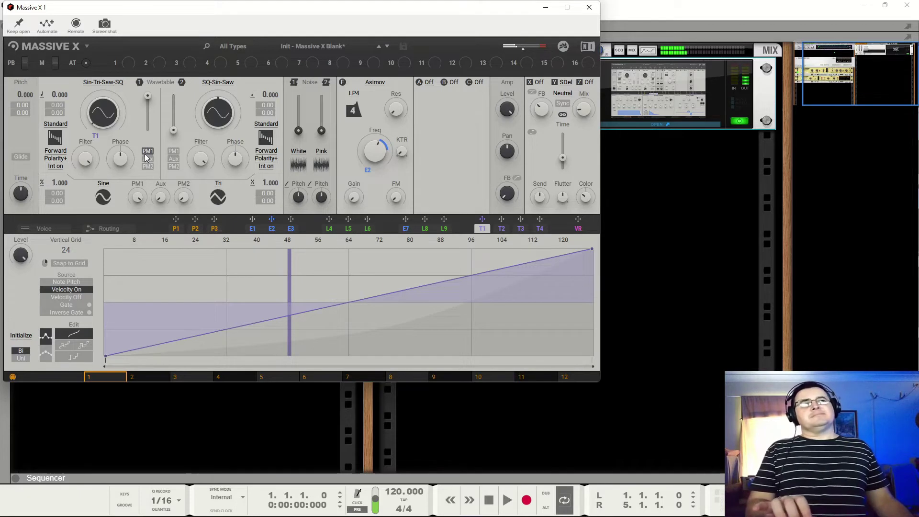
mouse_move(185, 202)
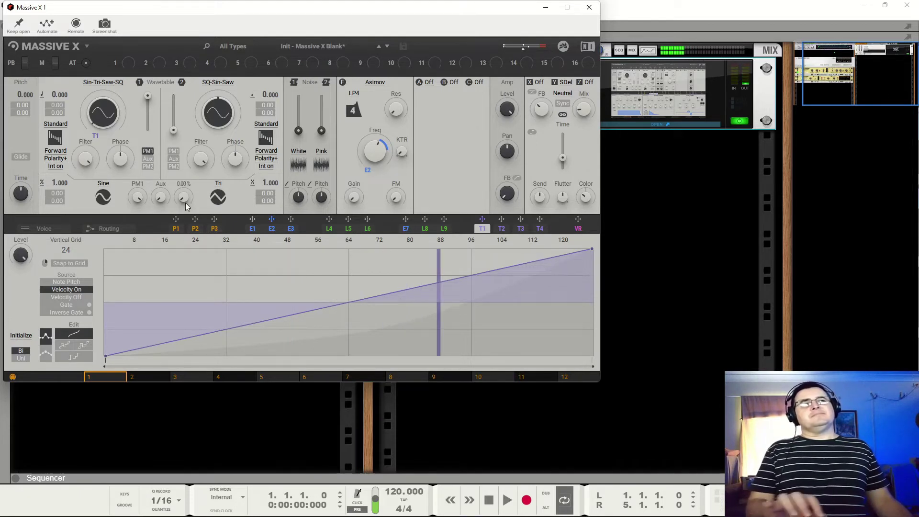
left_click(148, 166)
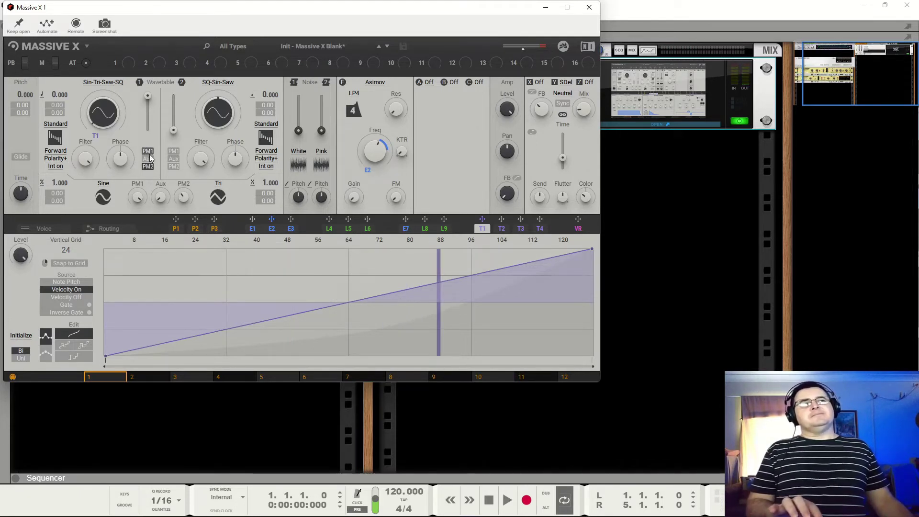
left_click(148, 151)
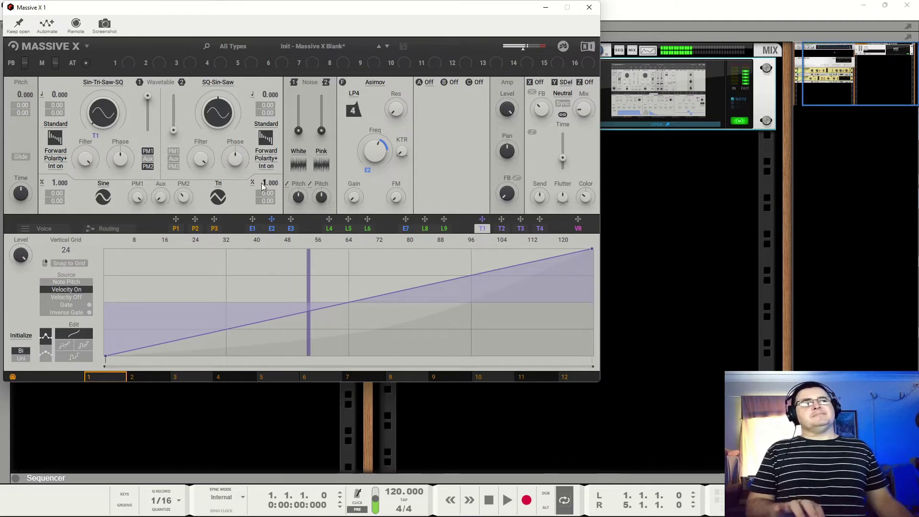
Step: Set the PM2 oscillator's ratio to 4.000 and rebalance the PM amounts, raising PM2 to 73.6%
scroll(263, 187, "up", 3)
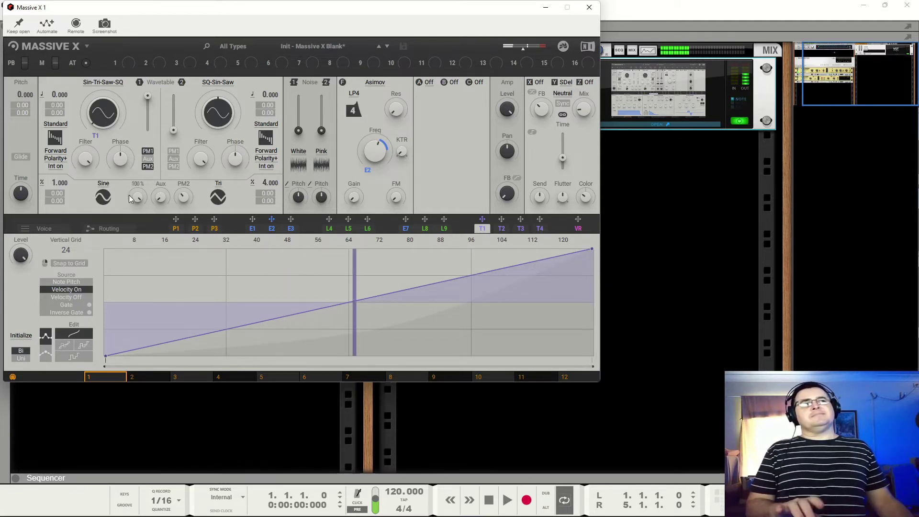
left_click_drag(131, 199, 130, 215)
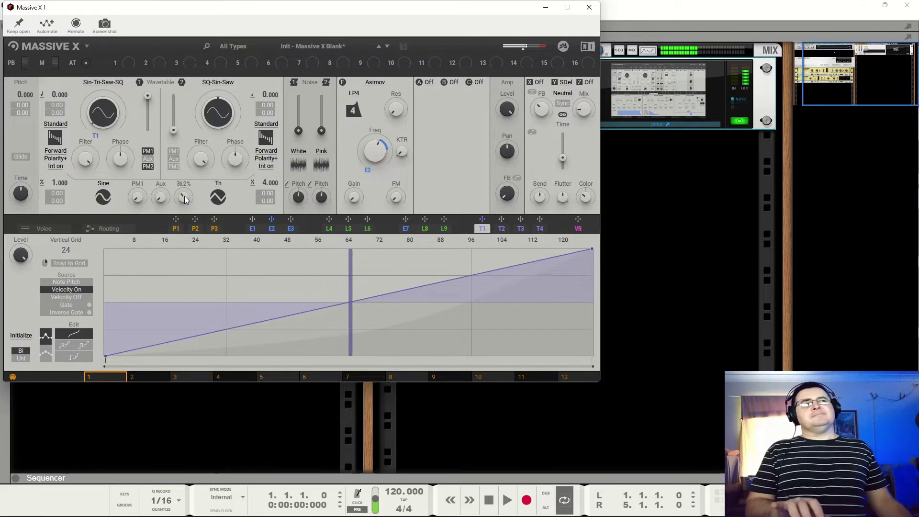
left_click_drag(185, 196, 185, 177)
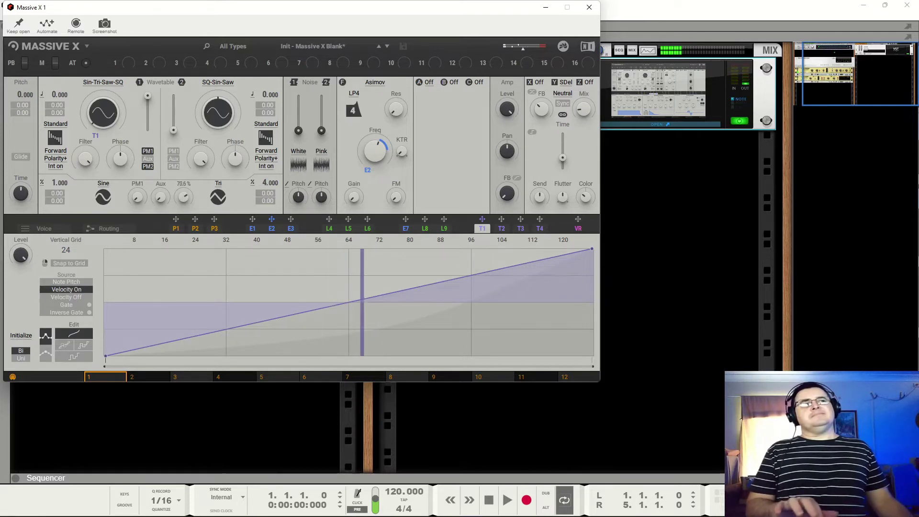
left_click_drag(137, 196, 138, 187)
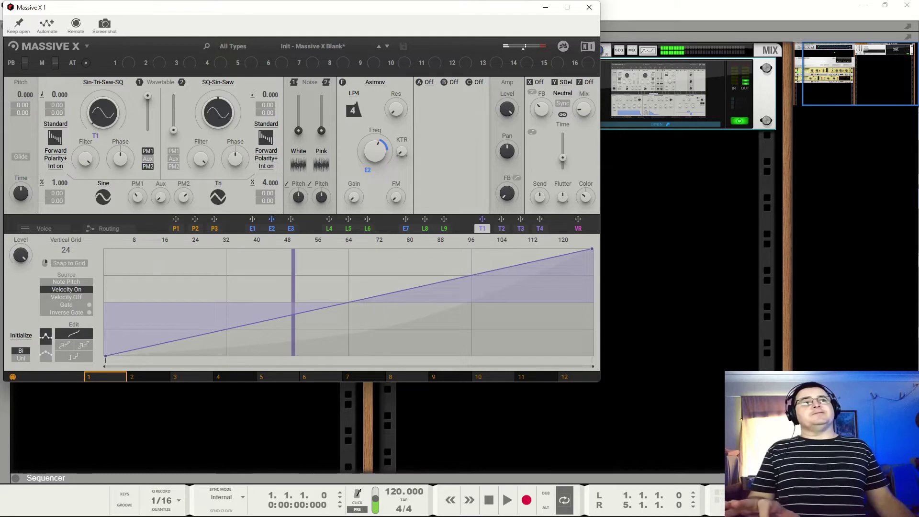
Step: Raise Oscillator 1's wavetable position to a triangle-like wave and view how the oscillator is routed
left_click_drag(94, 137, 94, 119)
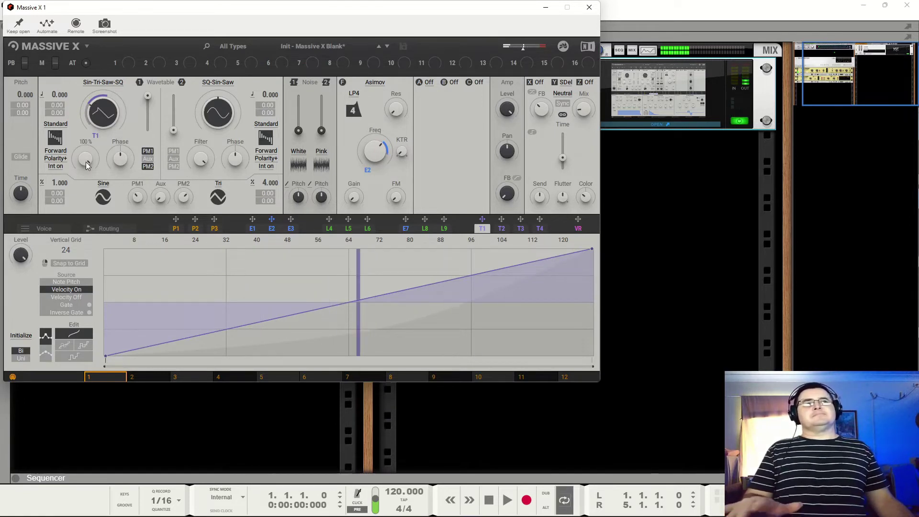
mouse_move(85, 162)
left_mouse_down()
mouse_move(86, 220)
mouse_move(81, 162)
left_mouse_up()
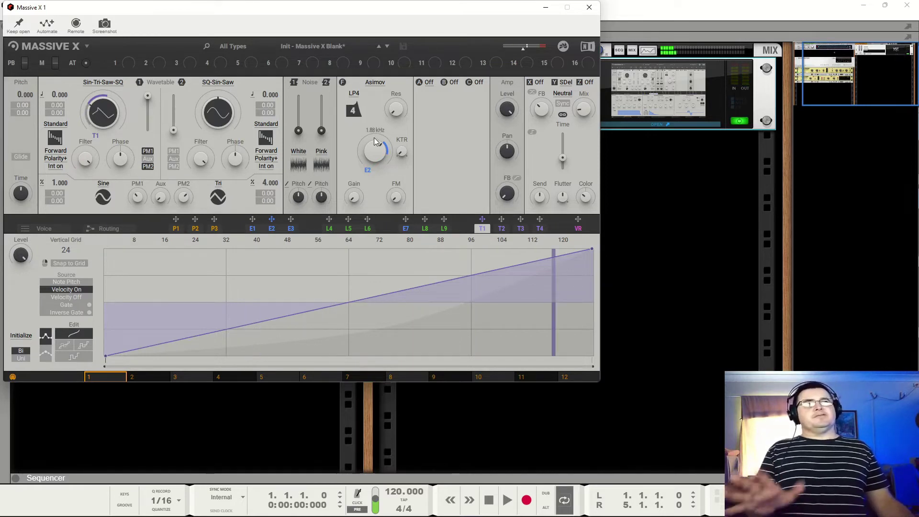
left_click(98, 231)
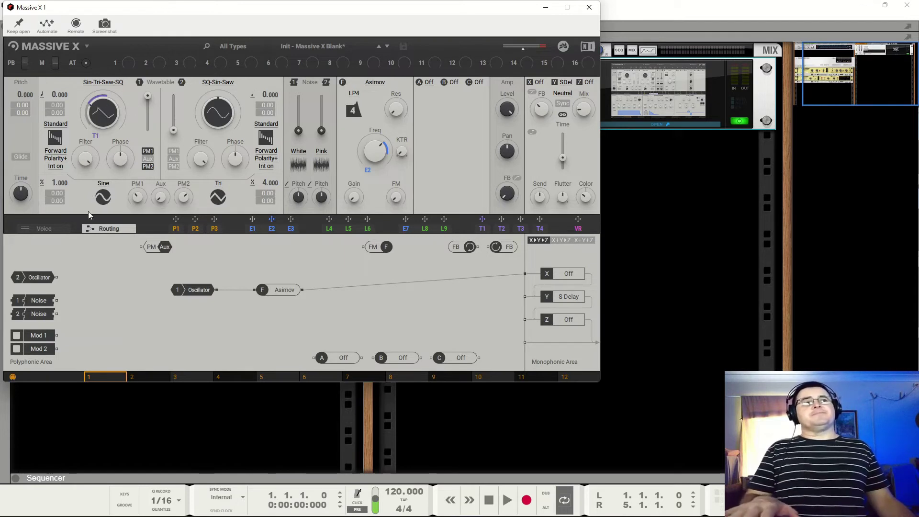
Step: Show the envelope modulators and lower the PM amounts, with PM2 at 8.75% and PM1 reduced as well
left_click(263, 228)
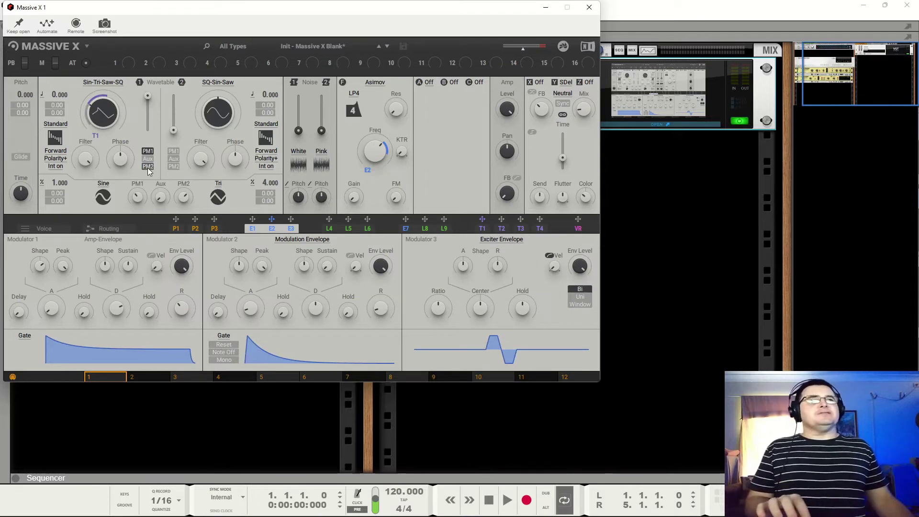
mouse_move(185, 196)
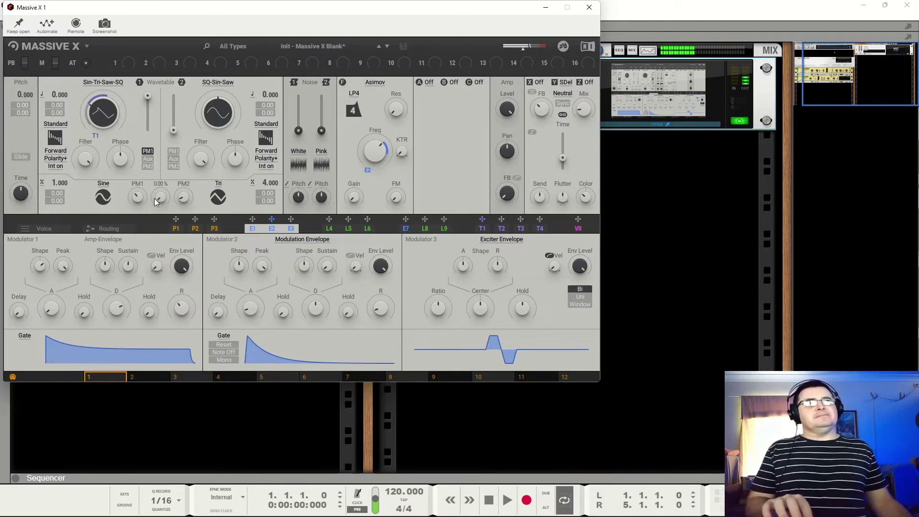
left_click_drag(136, 197, 136, 212)
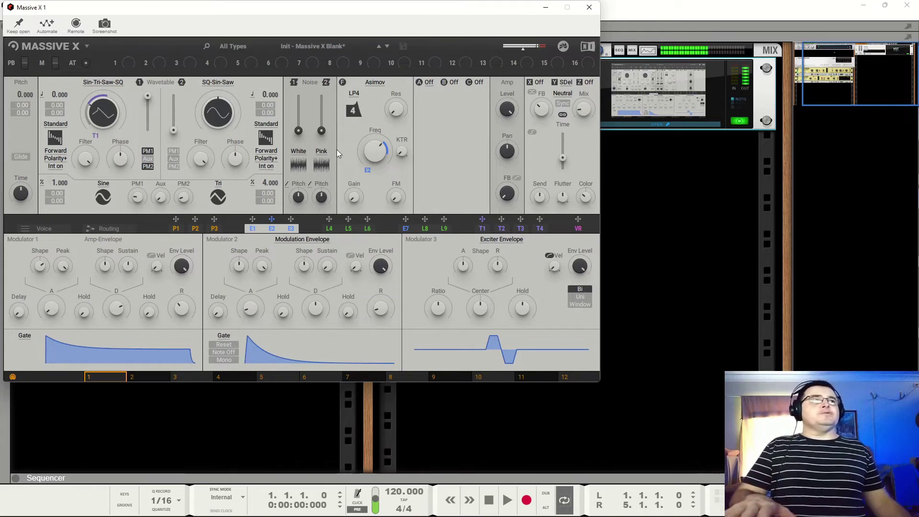
left_click_drag(396, 109, 397, 107)
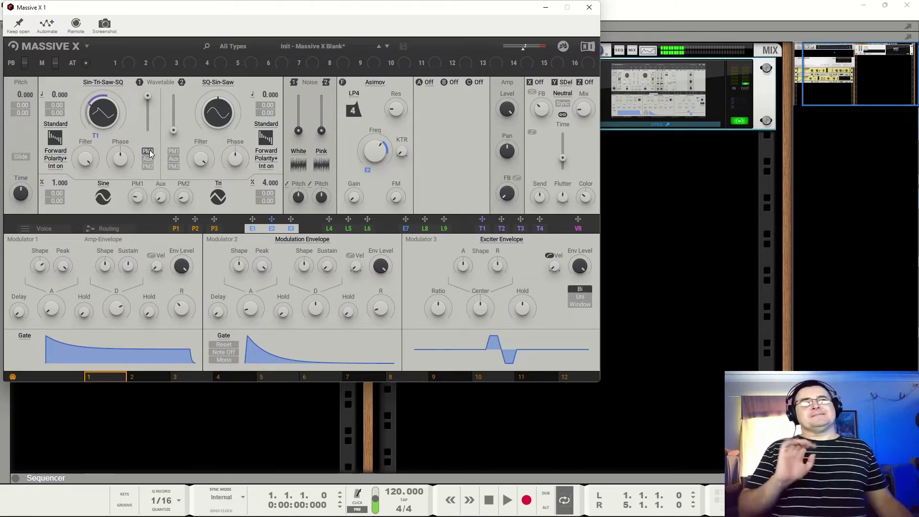
Step: Switch off both PM1 and PM2 modulation on Oscillator 1
left_click(146, 167)
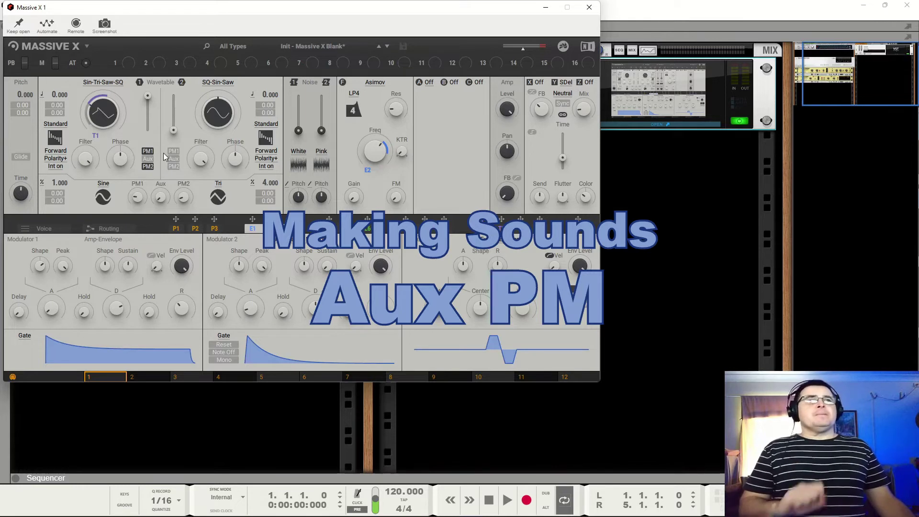
left_click(147, 151)
left_click(148, 166)
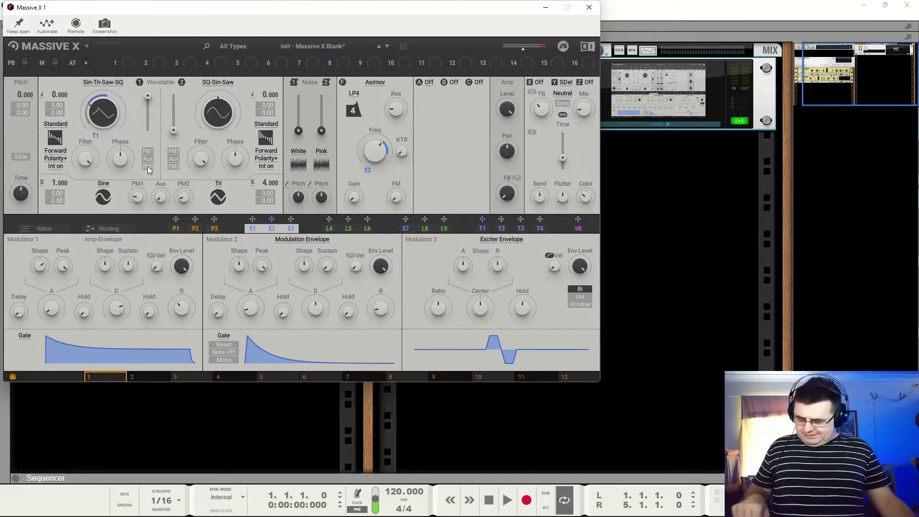
Step: Place the PM Aux node in the routing below the Asimov filter and connect Oscillator 2 to its input
left_click(110, 229)
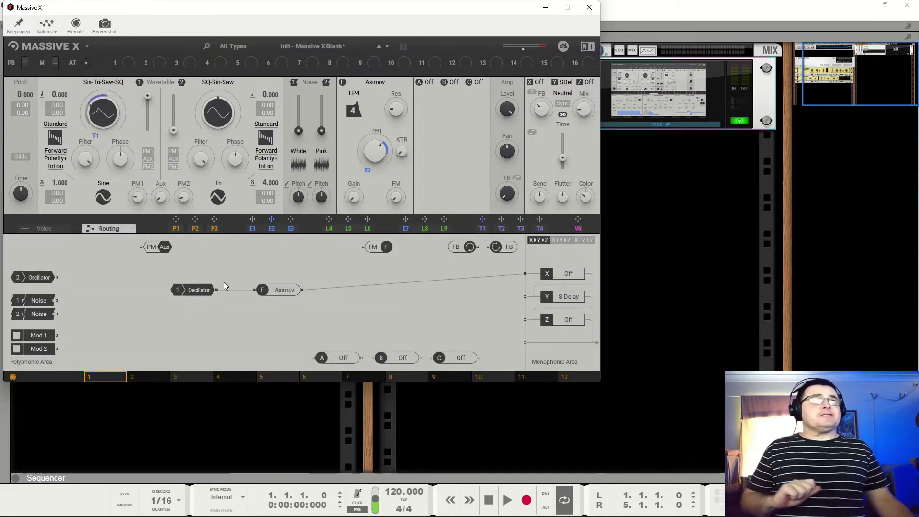
left_click_drag(154, 245, 238, 325)
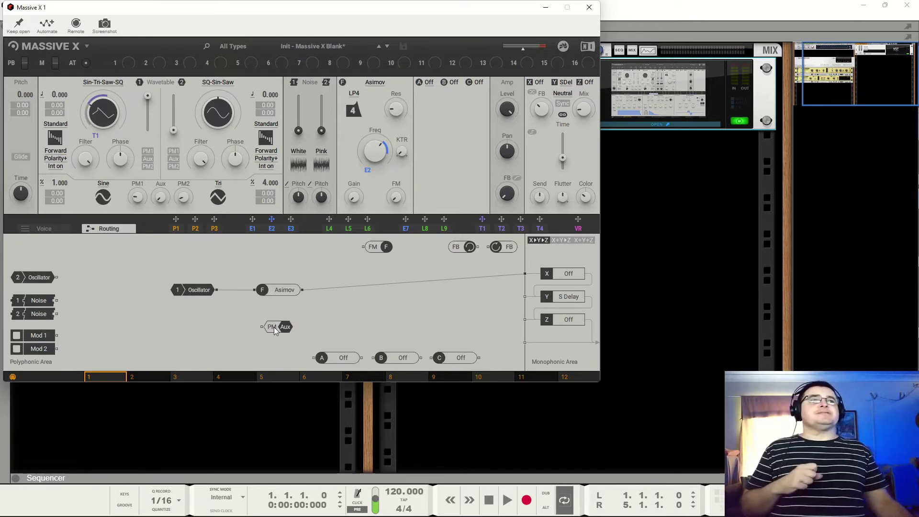
left_click_drag(41, 278, 254, 328)
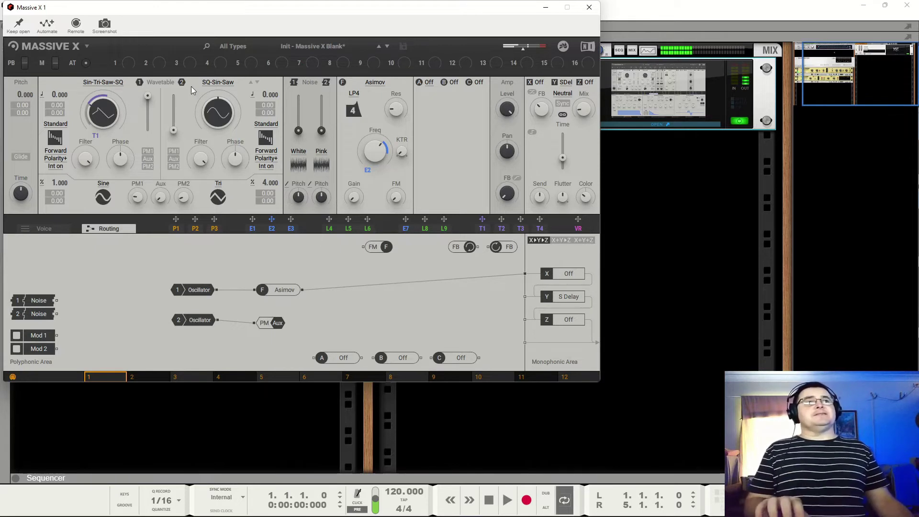
Step: Raise Oscillator 2's level to 100% and turn Oscillator 1 off and on to test whether Oscillator 2 is heard
left_click_drag(174, 128, 174, 96)
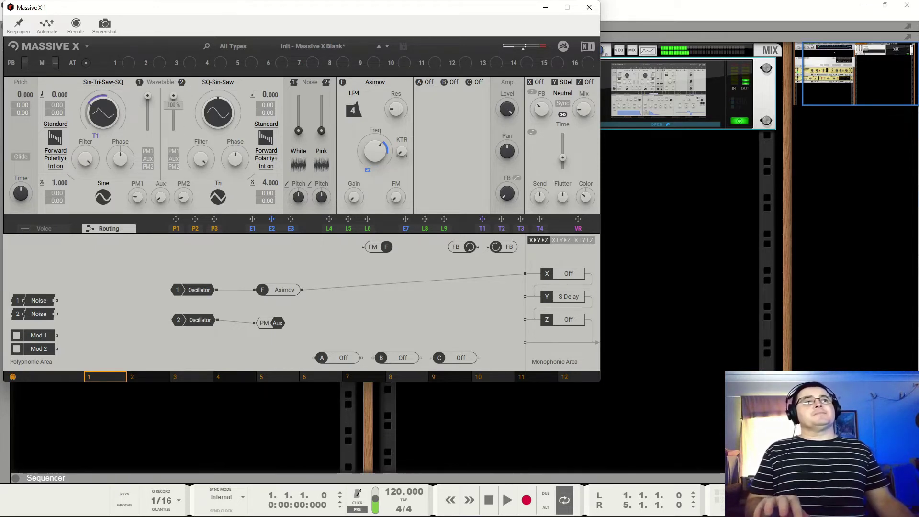
left_click(140, 82)
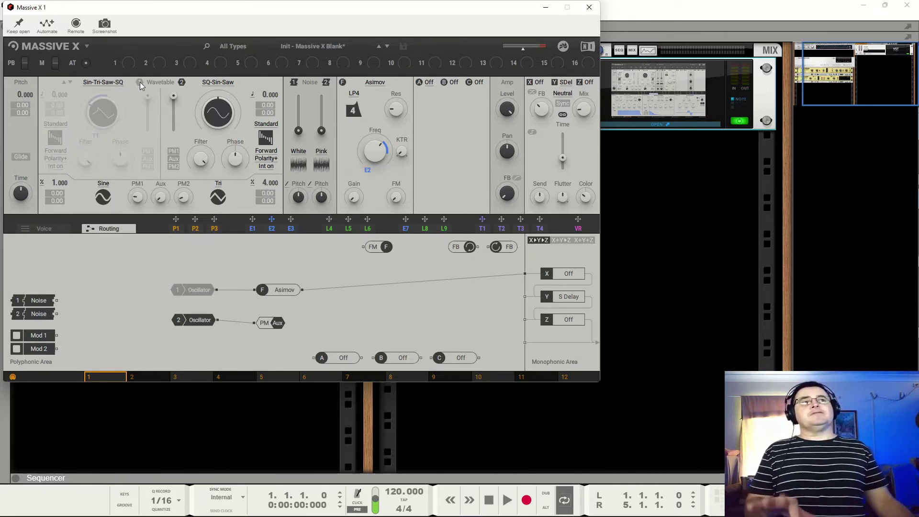
left_click(140, 81)
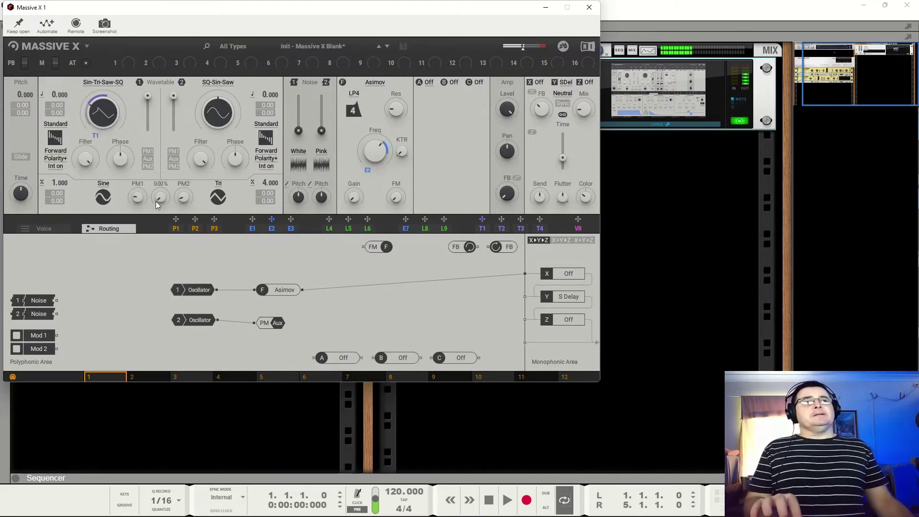
Step: Raise the Aux PM amount to 67.2% and sweep it with Aux modulation enabled on Oscillator 1
left_click_drag(163, 200, 163, 158)
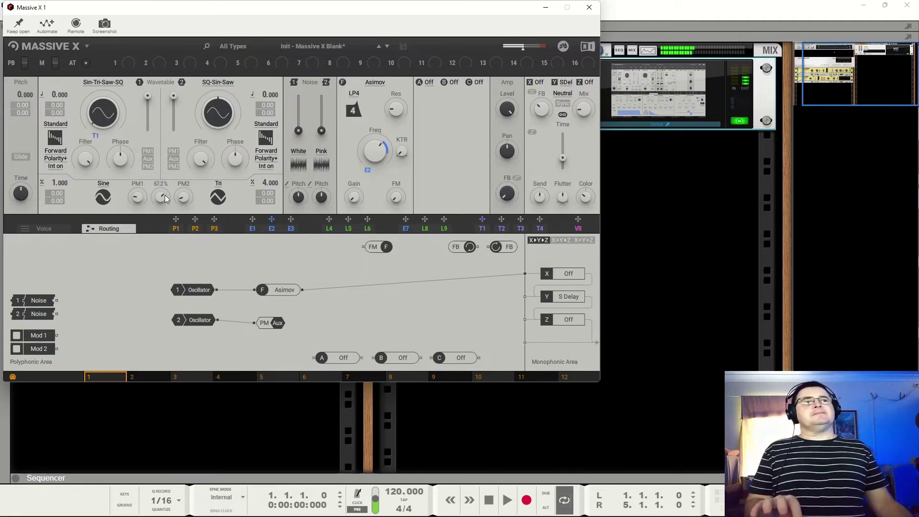
left_click_drag(165, 200, 165, 213)
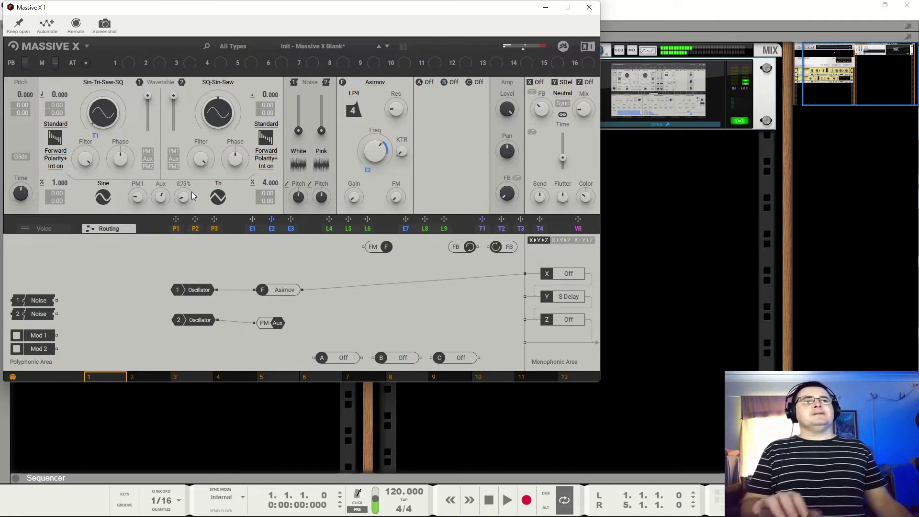
left_click_drag(272, 325, 273, 320)
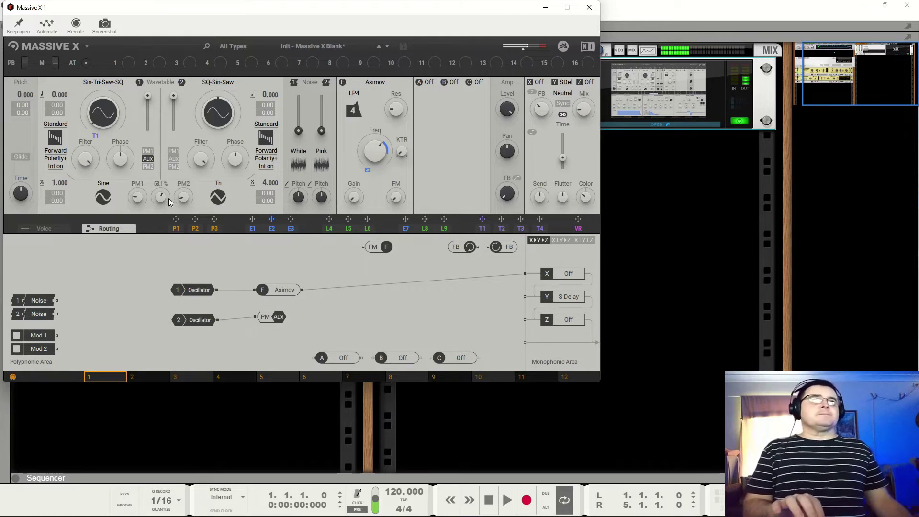
mouse_move(166, 198)
left_mouse_down()
mouse_move(166, 221)
mouse_move(166, 205)
left_mouse_up()
Step: Reset the PM2 oscillator's ratio to 1.000 and sweep Oscillator 2's pitch from -64.000 up to 19.000
left_click_drag(267, 183, 267, 193)
mouse_move(264, 95)
left_mouse_down()
mouse_move(264, 77)
mouse_move(264, 110)
left_mouse_up()
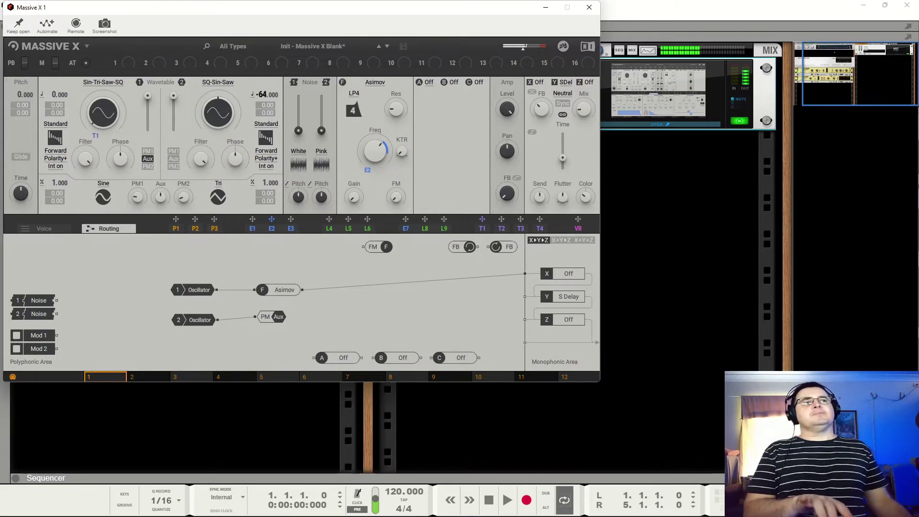
left_click_drag(264, 95, 264, 76)
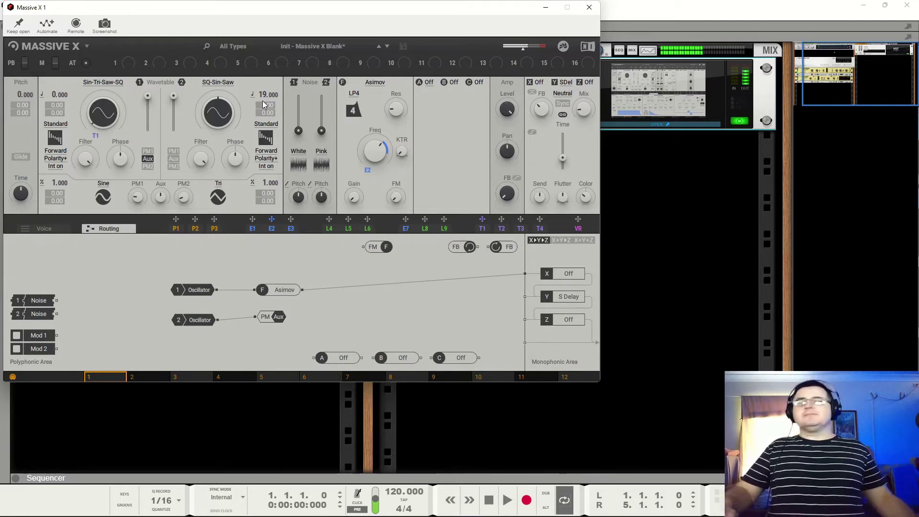
left_click(182, 82)
left_click(182, 82)
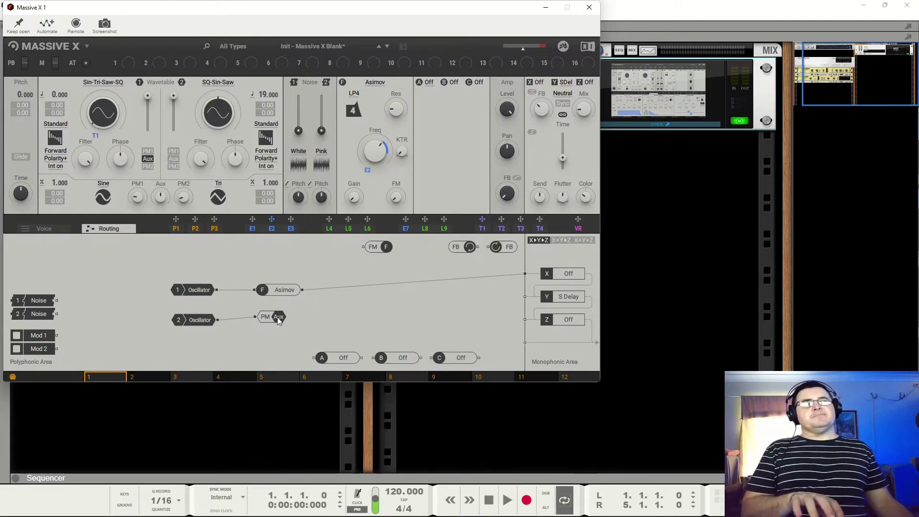
Step: Lower the Aux PM amount and enable PM2 and PM1 alongside Aux on Oscillator 1
left_click_drag(161, 196, 161, 206)
left_click(149, 166)
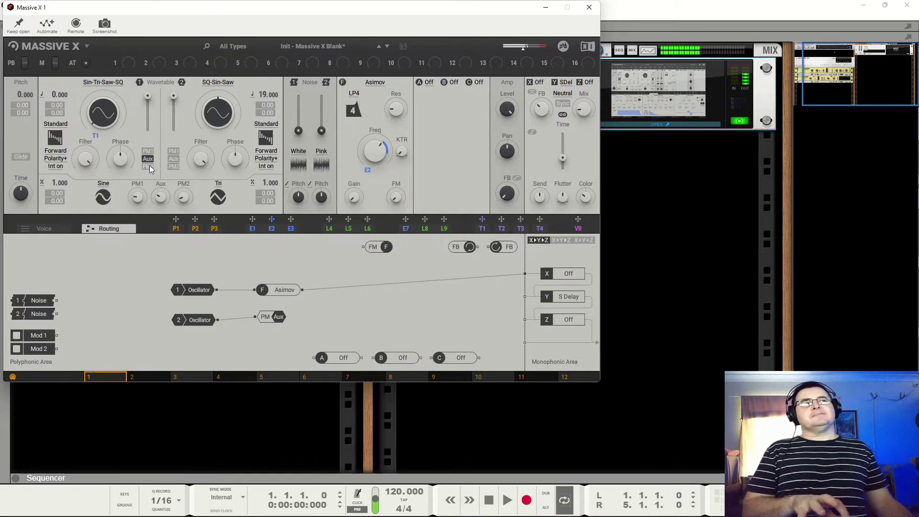
left_click(150, 151)
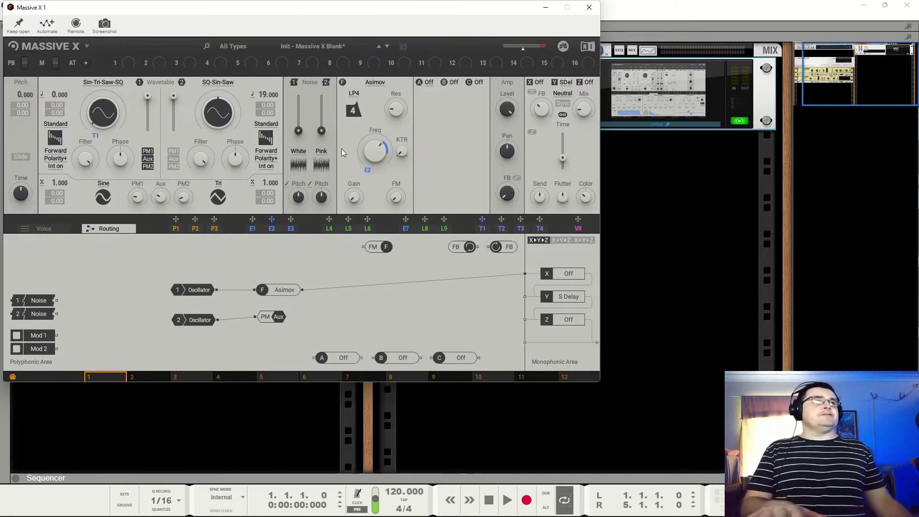
Step: Bypass the Asimov filter and pull Oscillator 2's level all the way down
left_click(343, 86)
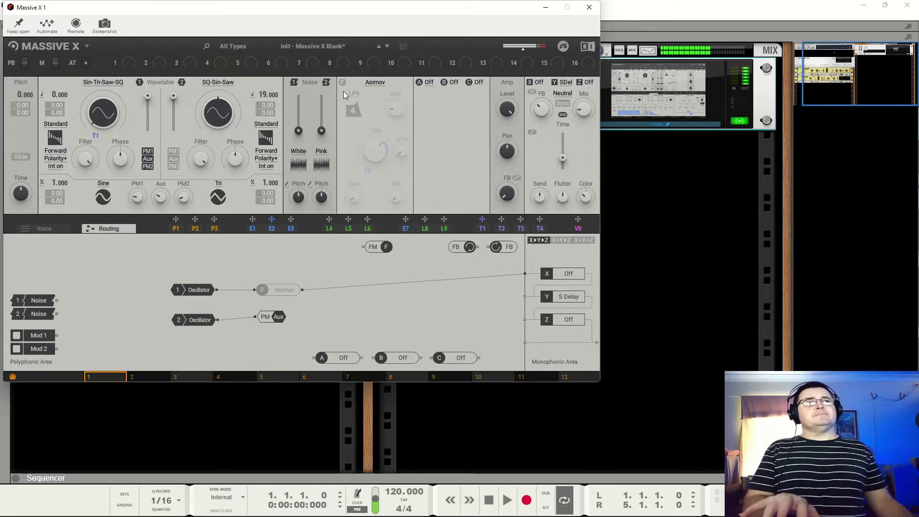
mouse_move(156, 199)
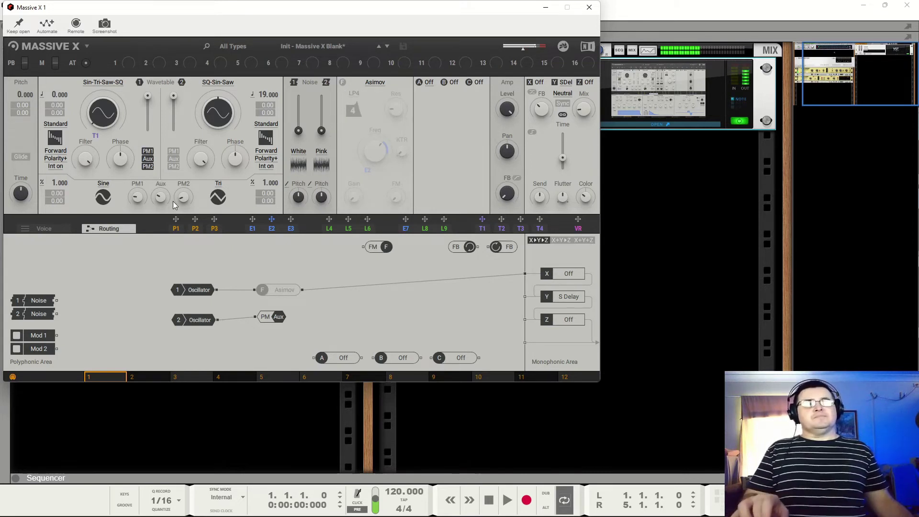
mouse_move(174, 97)
left_click_drag(175, 97, 174, 130)
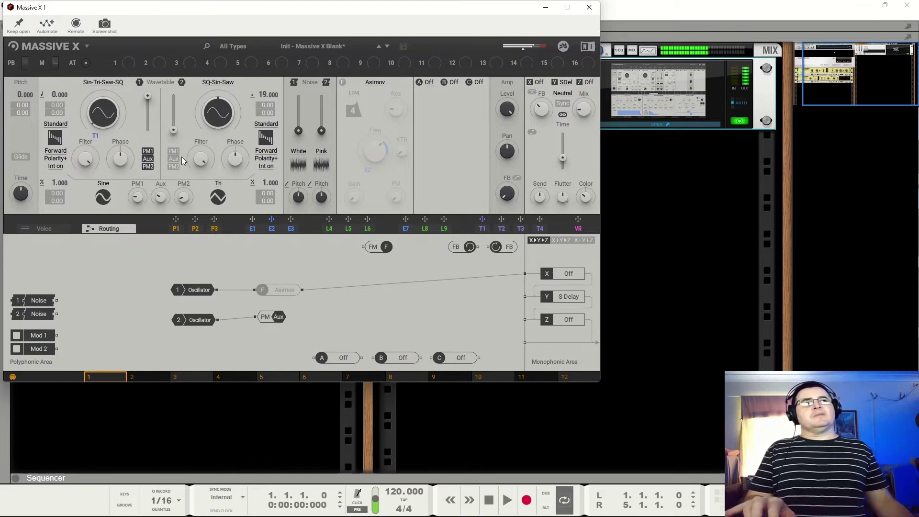
Step: Assign modulation envelope E2 to Oscillator 2's level and increase its modulation depth to the full range
left_click(271, 226)
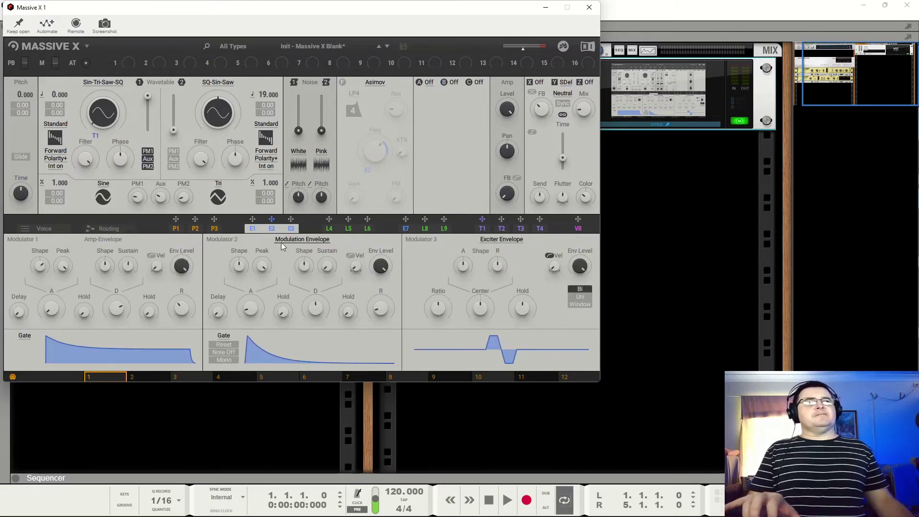
left_click_drag(271, 220, 172, 122)
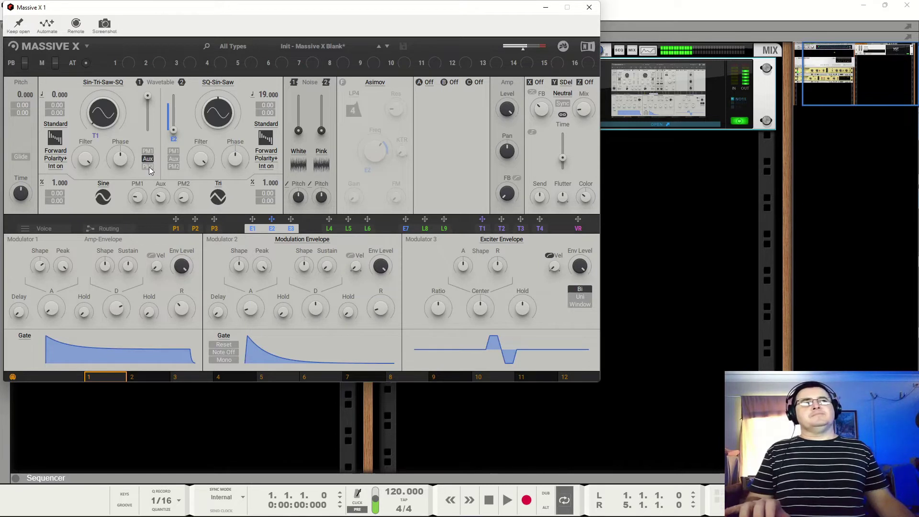
mouse_move(162, 196)
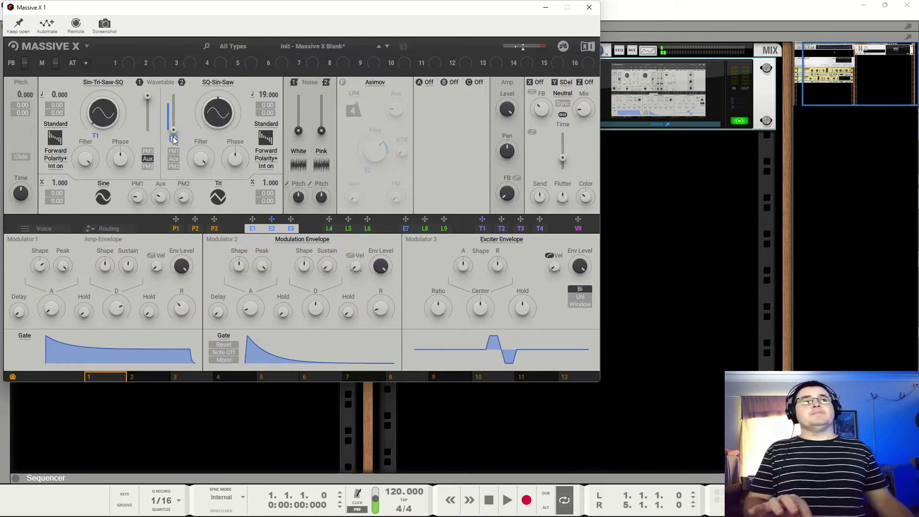
left_click_drag(174, 139, 174, 129)
mouse_move(178, 138)
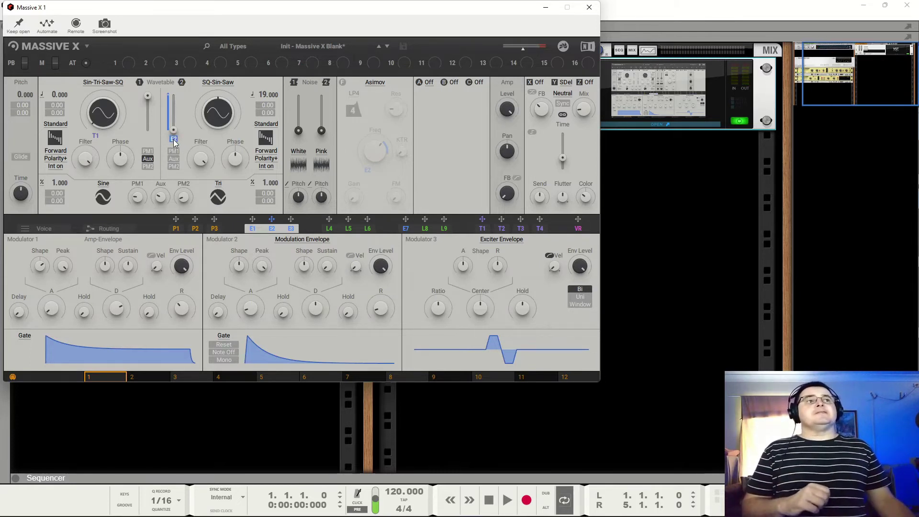
Step: Raise Oscillator 2's level to 100% and re-enable the Asimov filter
left_click_drag(181, 130, 173, 96)
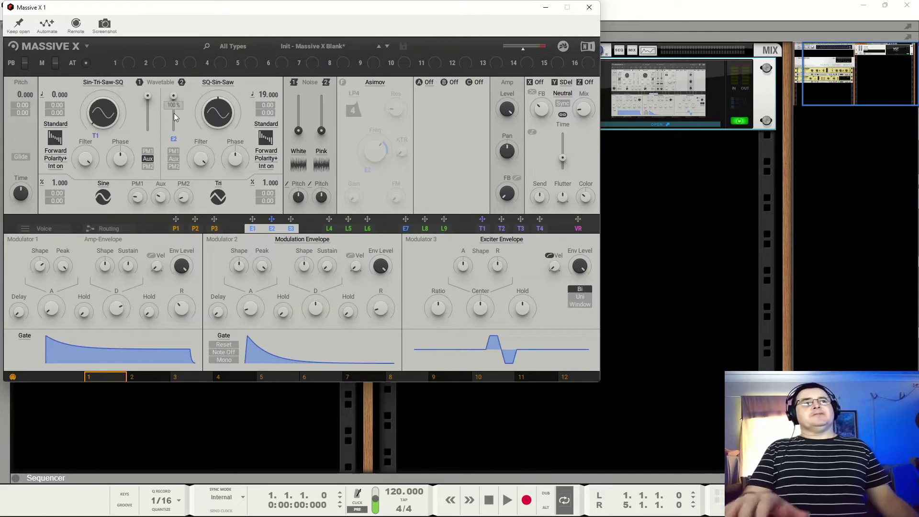
mouse_move(136, 201)
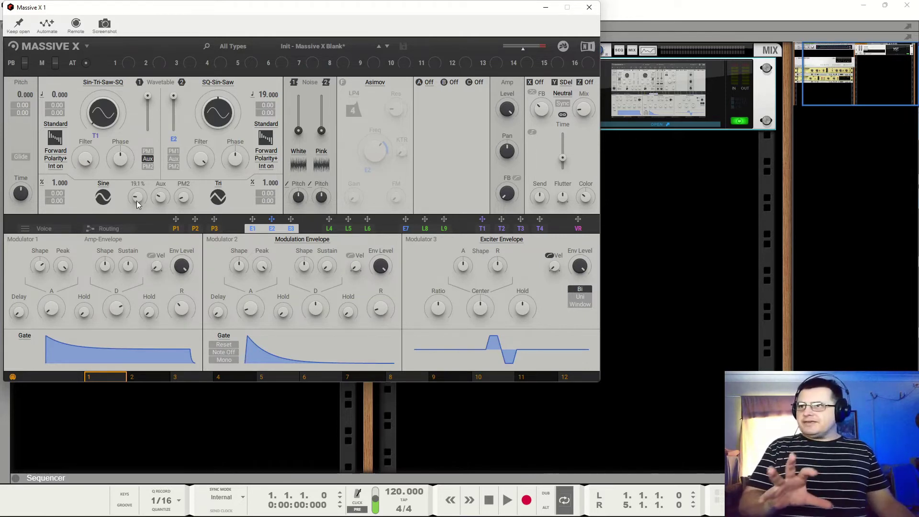
left_click(342, 83)
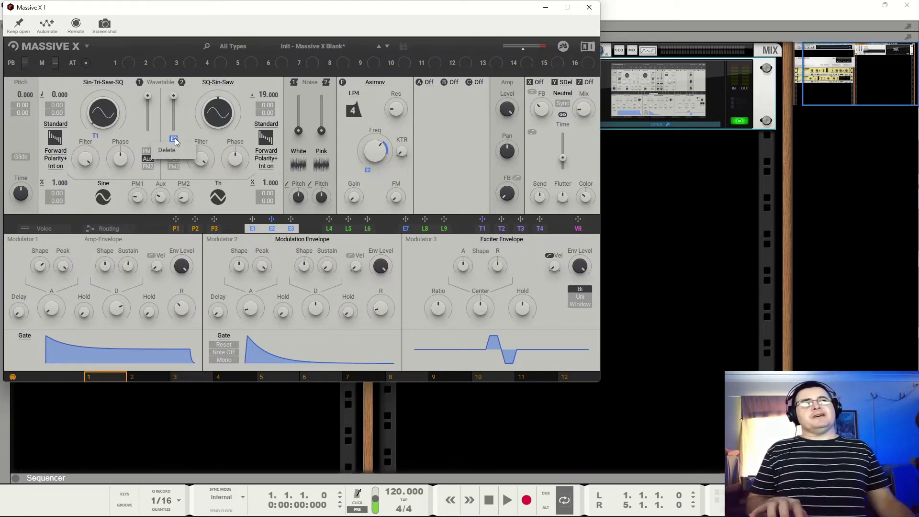
Step: Delete the E2 modulation from Oscillator 2's level, and turn the Aux amount down with PM1, Aux and PM2 enabled on Oscillator 1
left_click(167, 151)
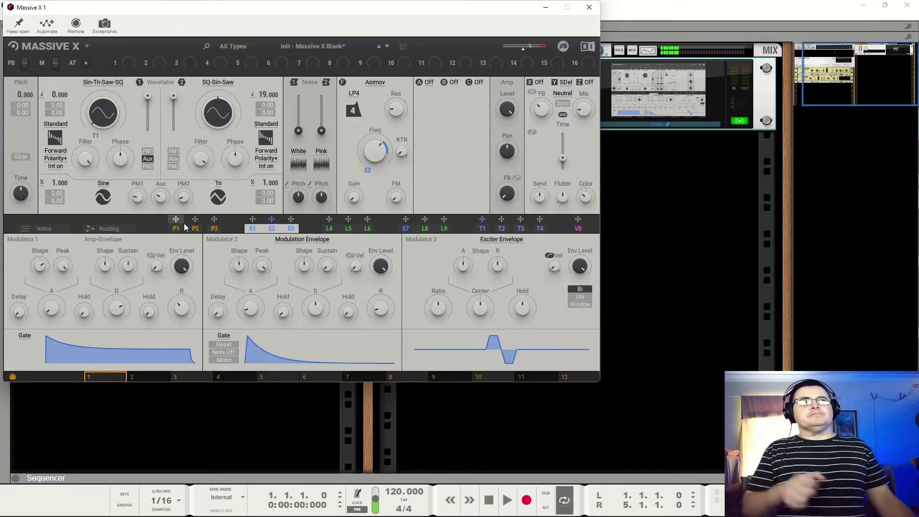
left_click(149, 159)
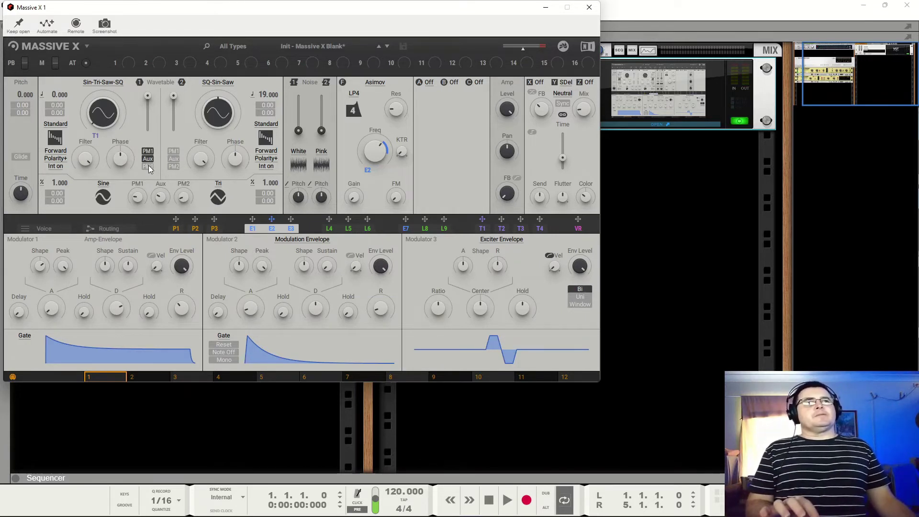
double_click(161, 197)
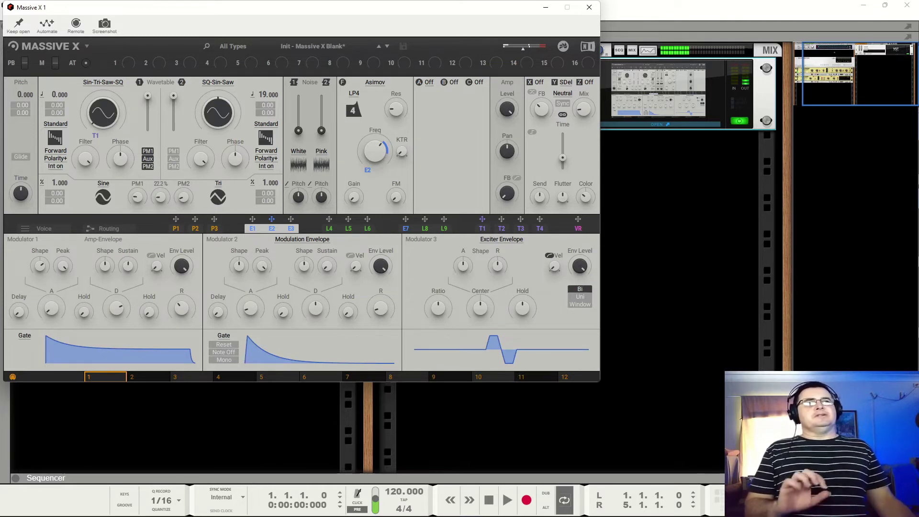
Step: Reroute Oscillator 2's output from the Aux PM module to the Asimov filter's input
left_click(105, 227)
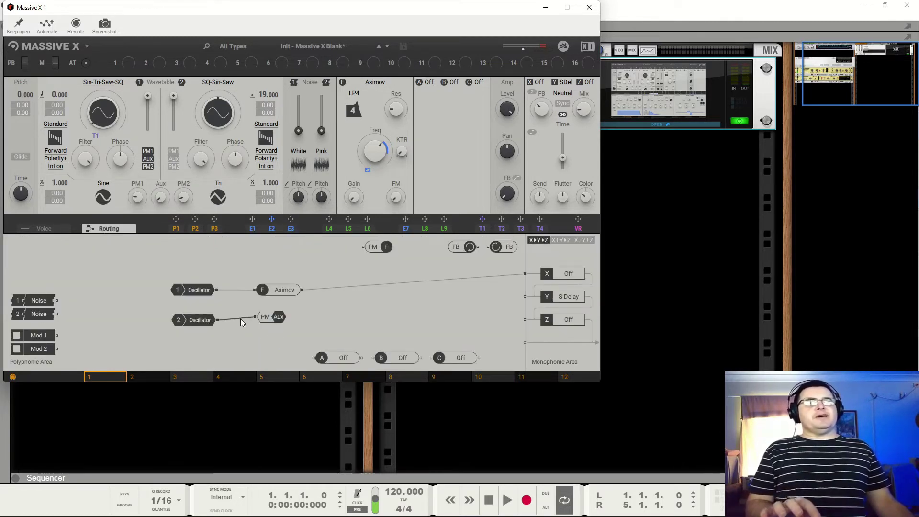
left_click_drag(217, 320, 251, 292)
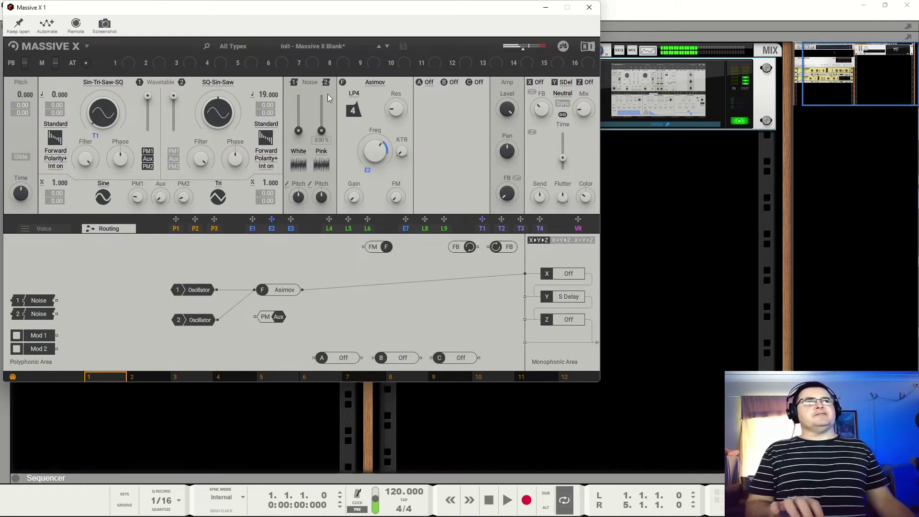
Step: Reset Oscillator 2's pitch to 0.000 while auditioning it without Oscillator 1, and detune it to 0.140 with both oscillators on
left_click(139, 82)
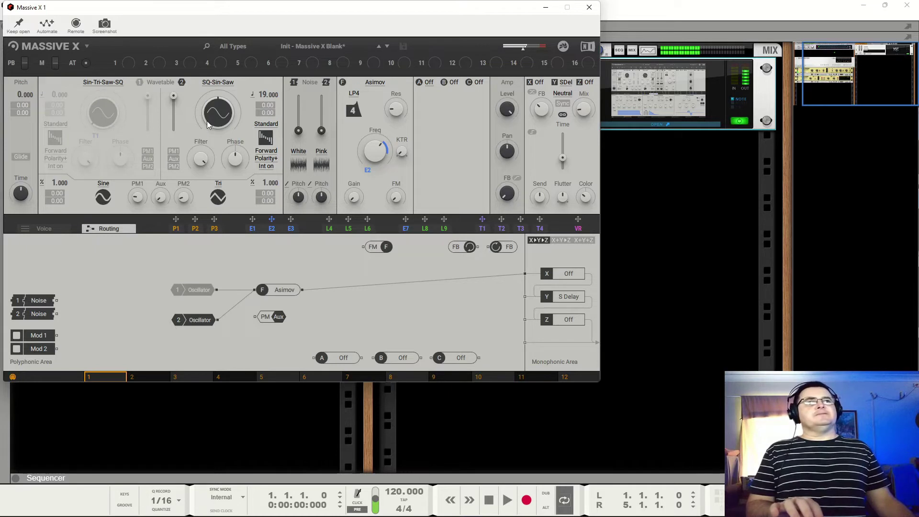
left_click_drag(269, 94, 269, 143)
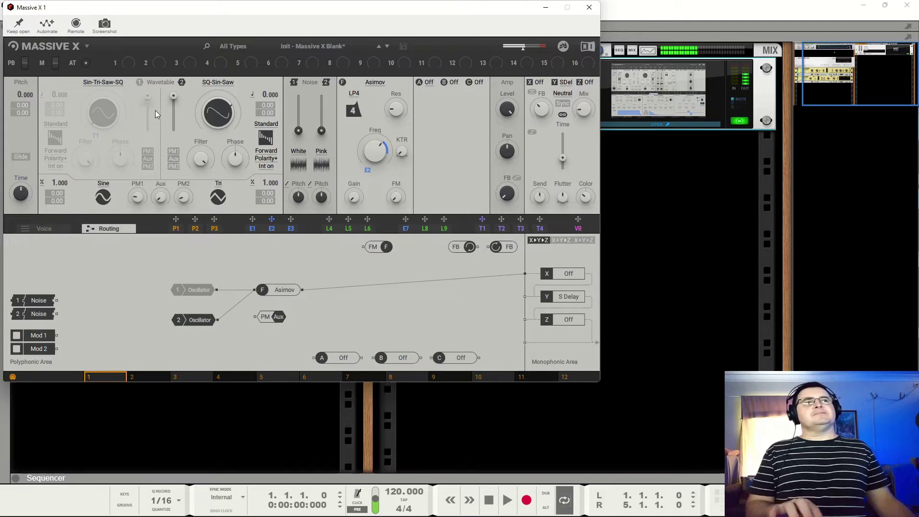
left_click(139, 82)
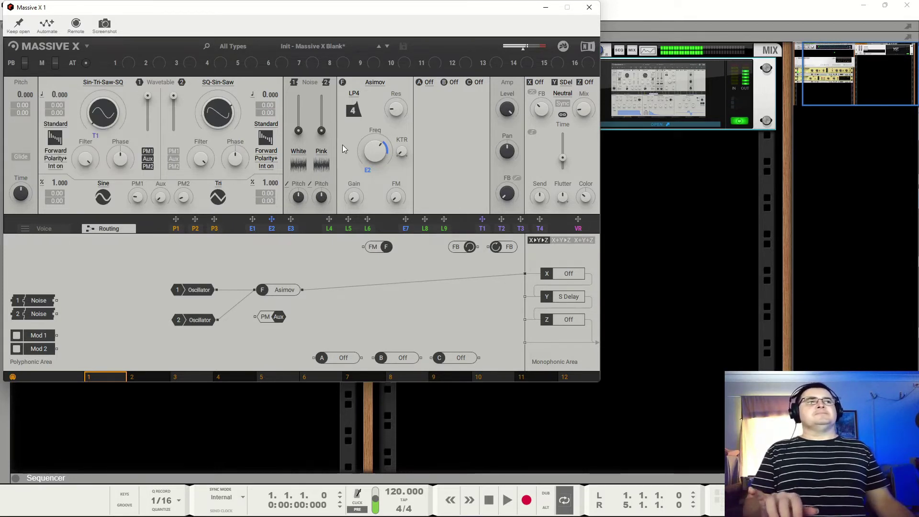
mouse_move(182, 106)
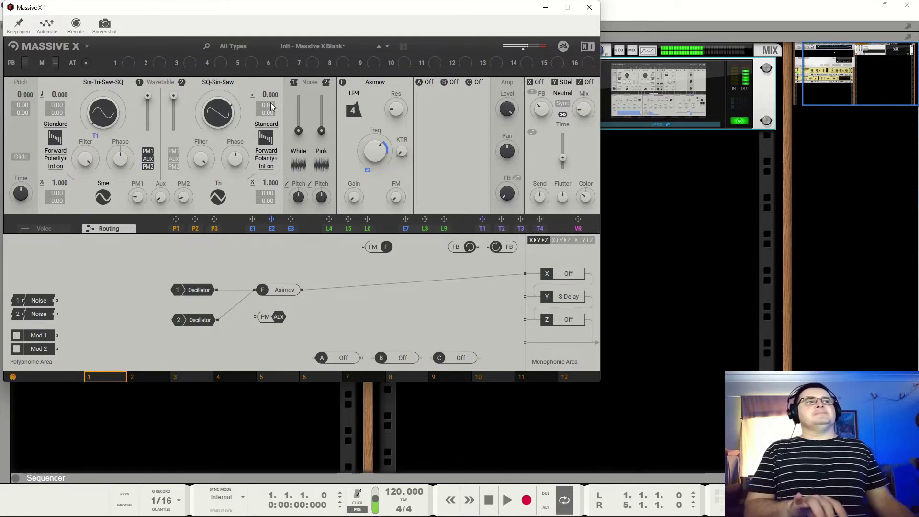
left_click_drag(274, 95, 274, 88)
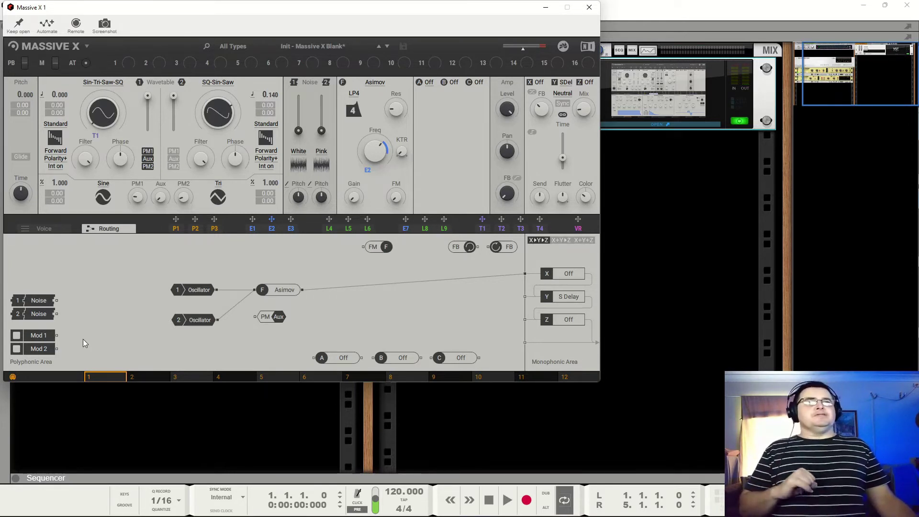
Step: Assign LFO L4 to the global pitch with an amount of 1.00 and turn L4's LFO Level fully down
left_click(329, 229)
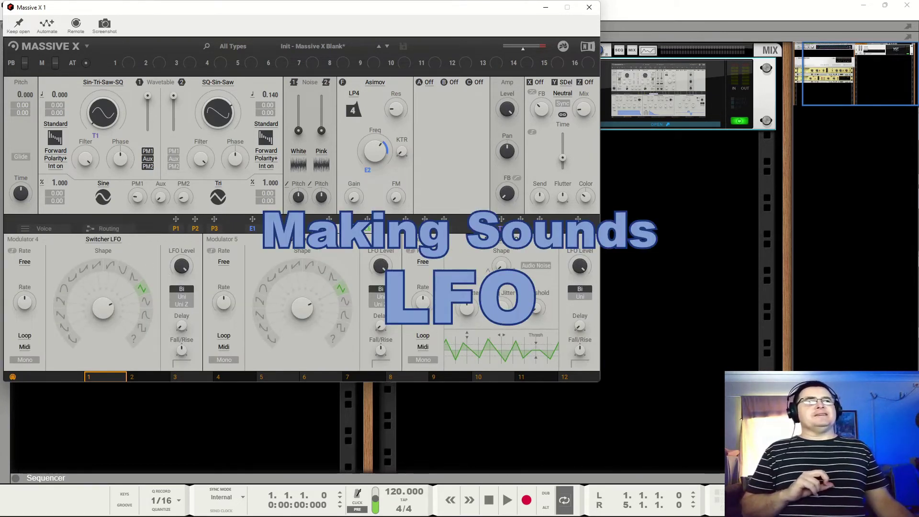
left_click_drag(329, 219, 36, 67)
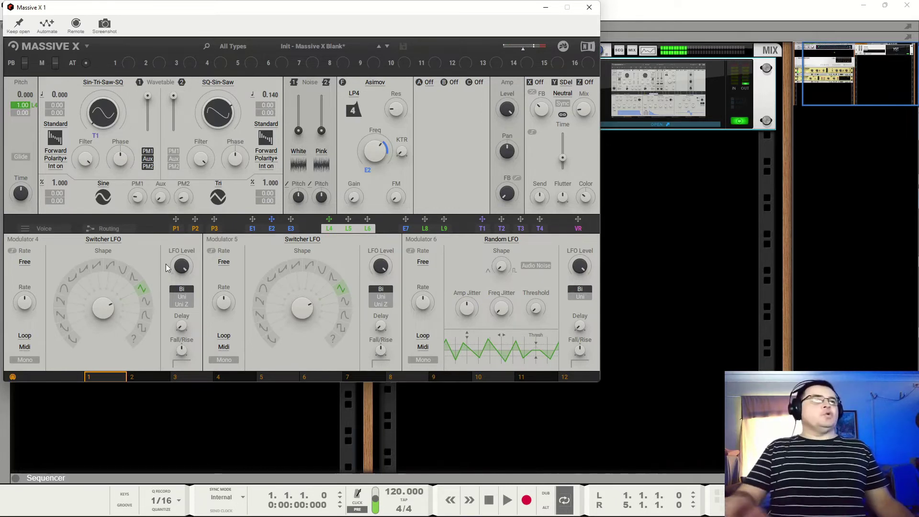
left_click_drag(181, 266, 181, 328)
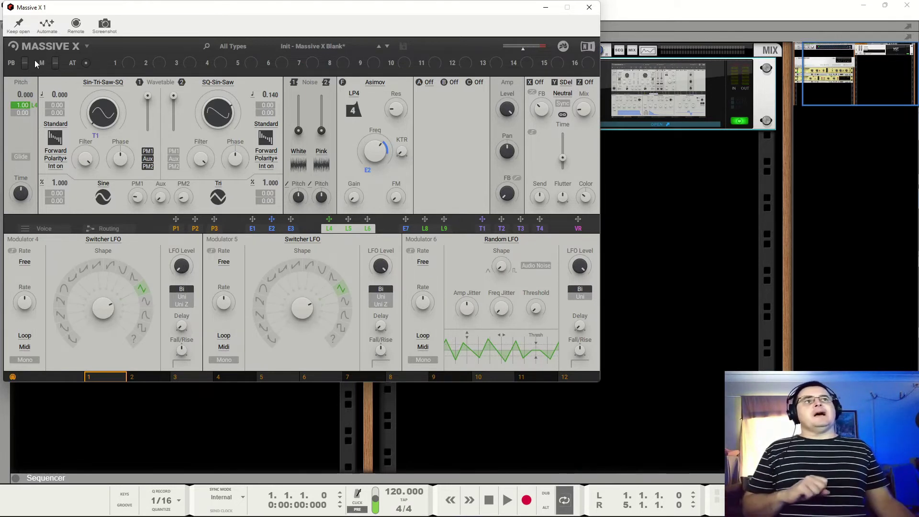
Step: Assign the modulation wheel (M) to L4's LFO Level with a positive modulation depth
left_click_drag(42, 62, 137, 284)
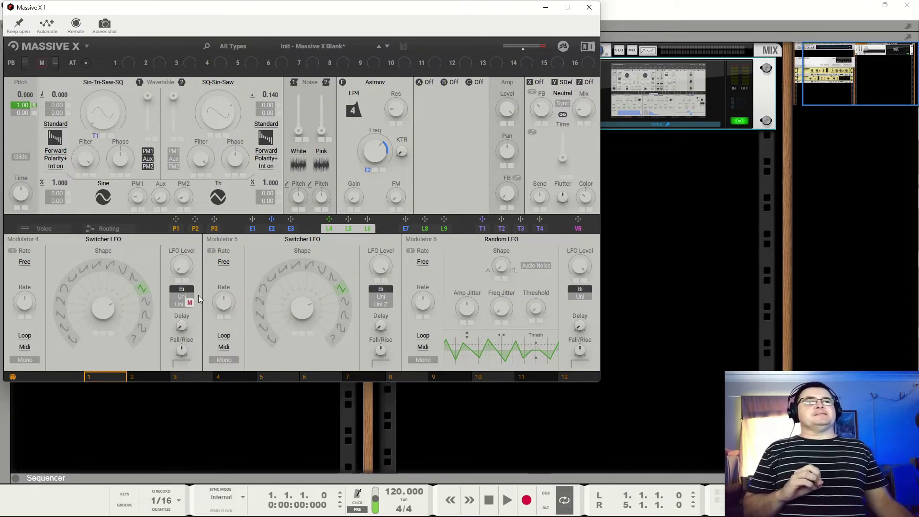
left_click_drag(53, 258, 178, 266)
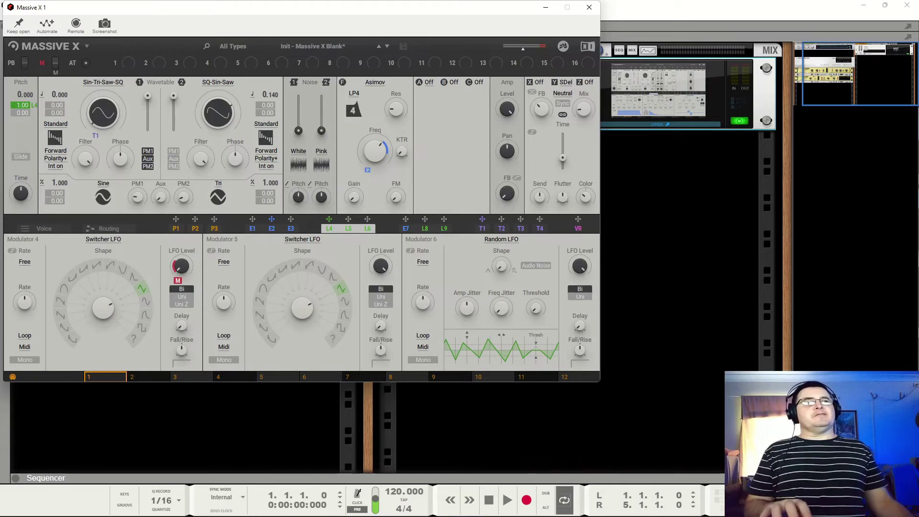
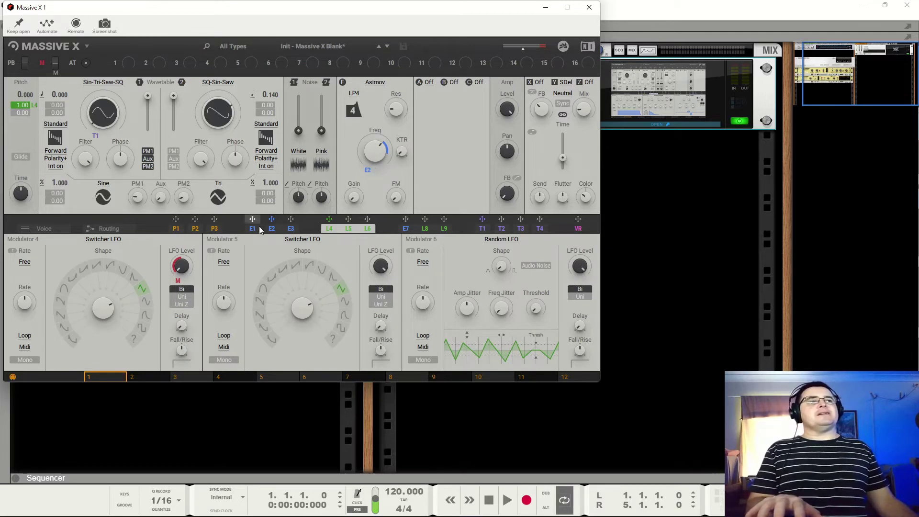
Step: Try assigning pitch bend (PB) to the Modulation Envelope's attack and delete that assignment
left_click(271, 229)
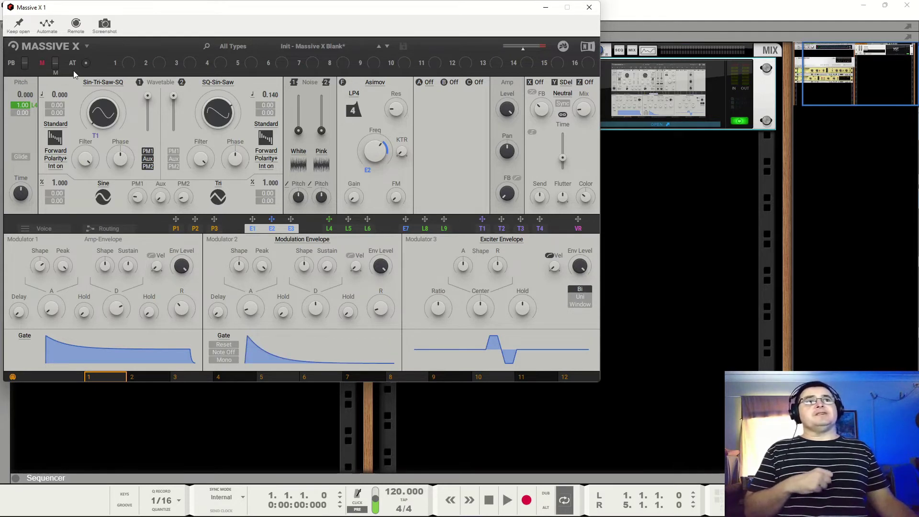
left_click_drag(17, 68, 247, 325)
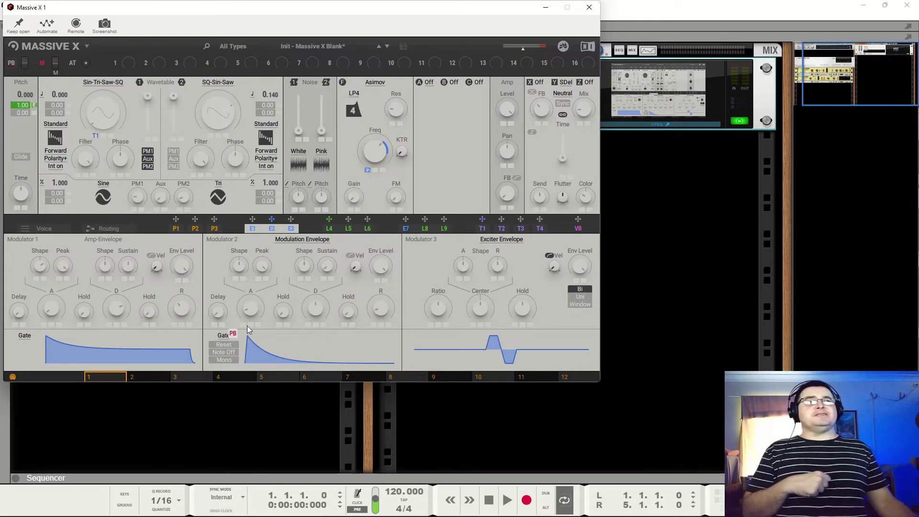
left_click_drag(264, 294, 243, 301)
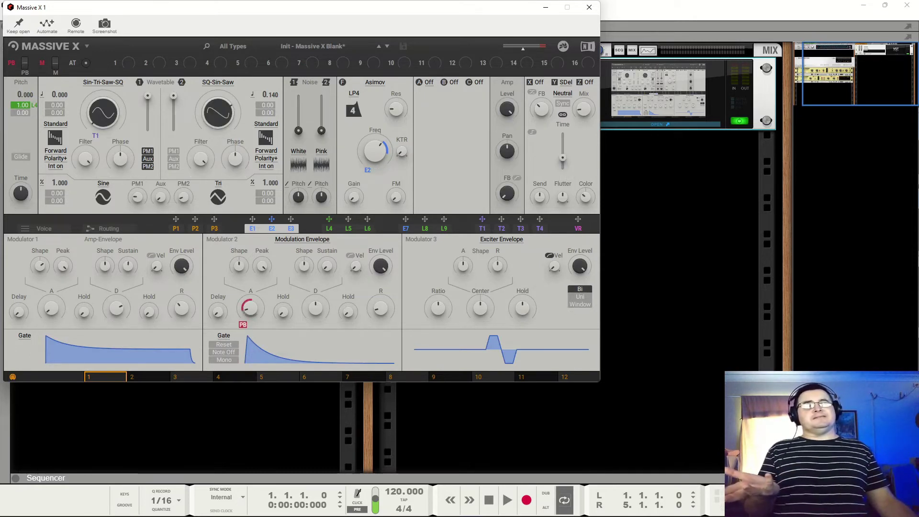
right_click(243, 325)
left_click(247, 336)
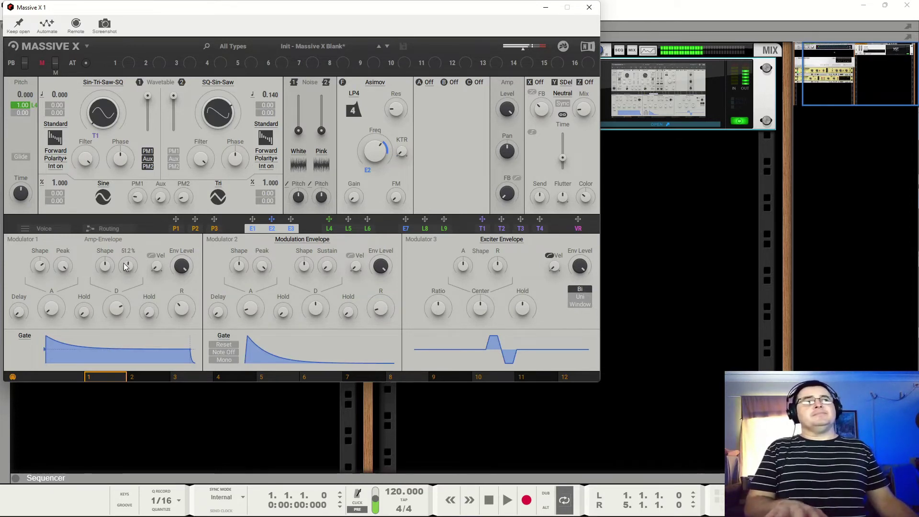
Step: Set the Modulation Envelope's attack to 441 ms and lower the Asimov filter's cutoff frequency
left_click_drag(375, 150, 375, 146)
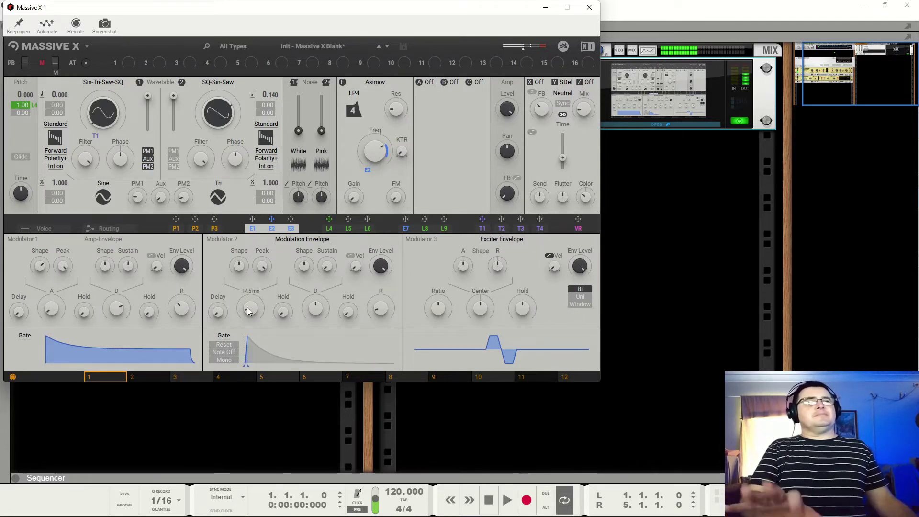
left_click_drag(249, 309, 249, 293)
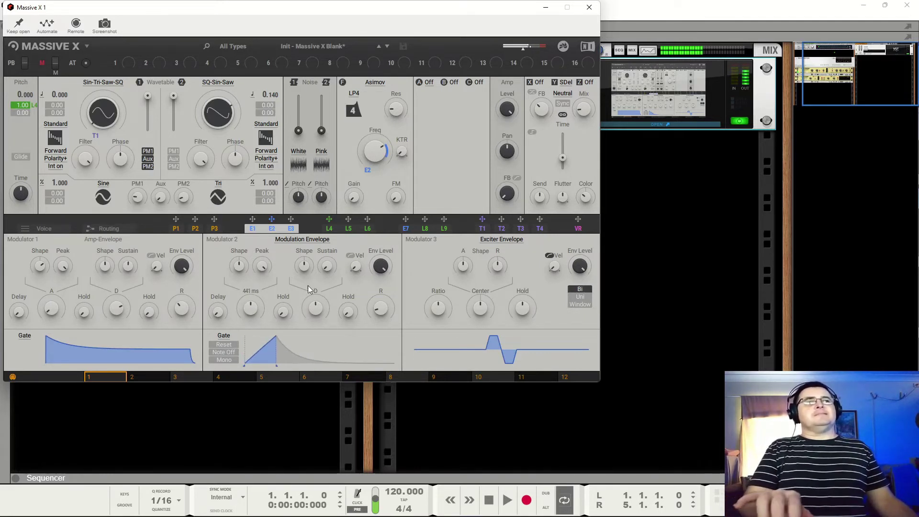
left_click_drag(375, 151, 375, 156)
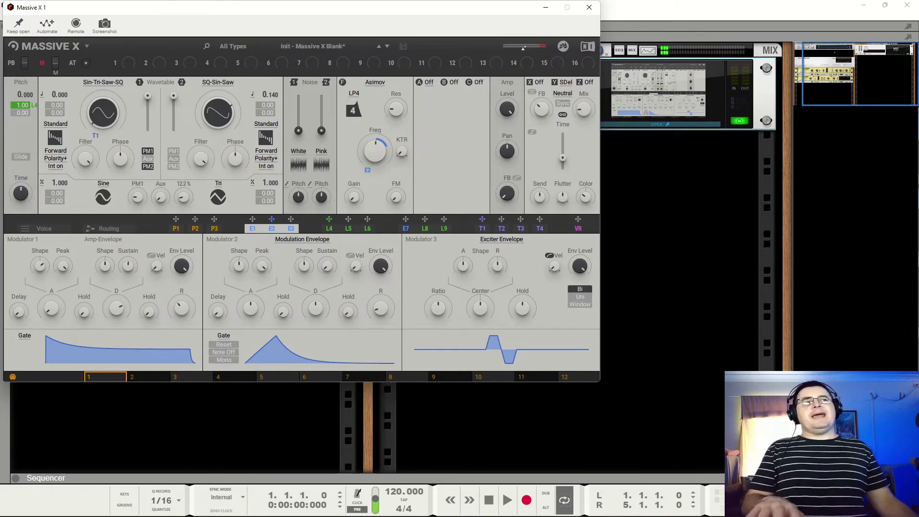
Step: Route the Asimov filter's output into Aux PM, enable Aux on Oscillator 1, and sweep the Aux amount to 66.9% and back down
left_click(99, 228)
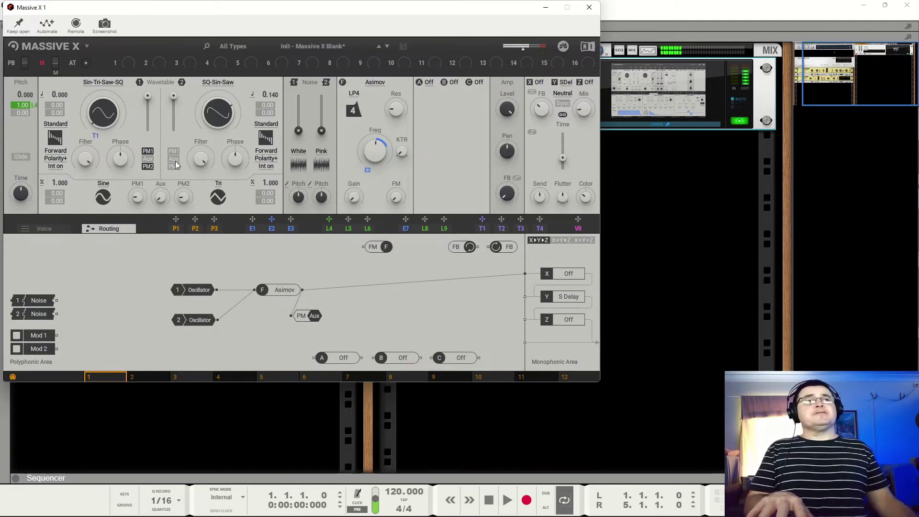
mouse_move(160, 197)
left_mouse_down()
mouse_move(161, 173)
mouse_move(160, 189)
left_mouse_up()
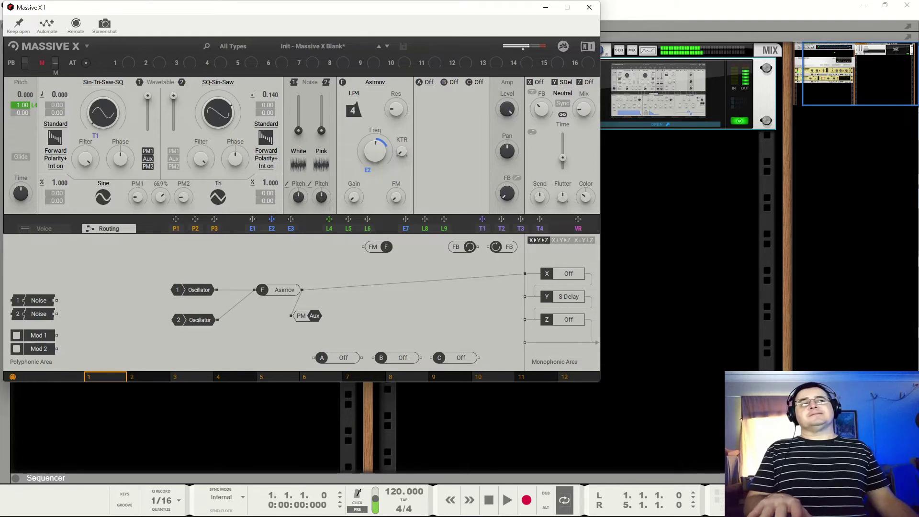
mouse_move(160, 198)
left_mouse_down()
mouse_move(161, 220)
mouse_move(161, 209)
left_mouse_up()
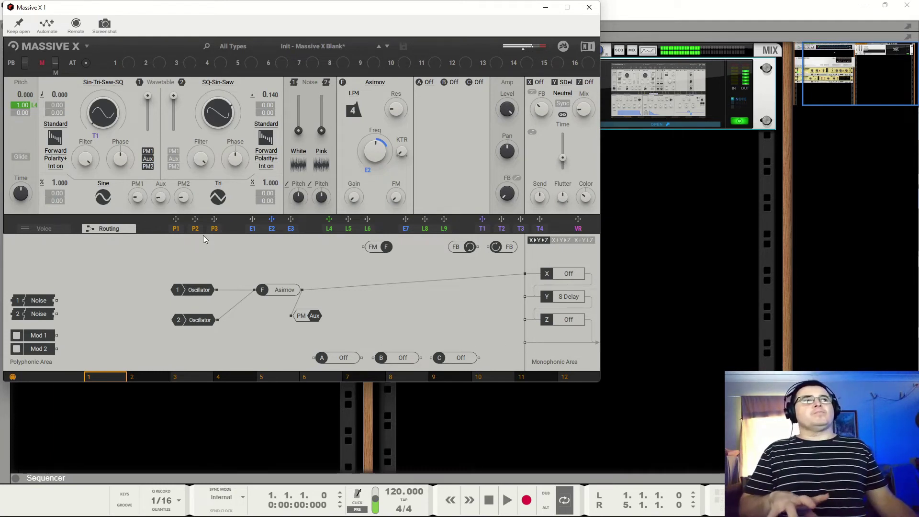
Step: Switch the first noise generator off and back on
left_click(294, 82)
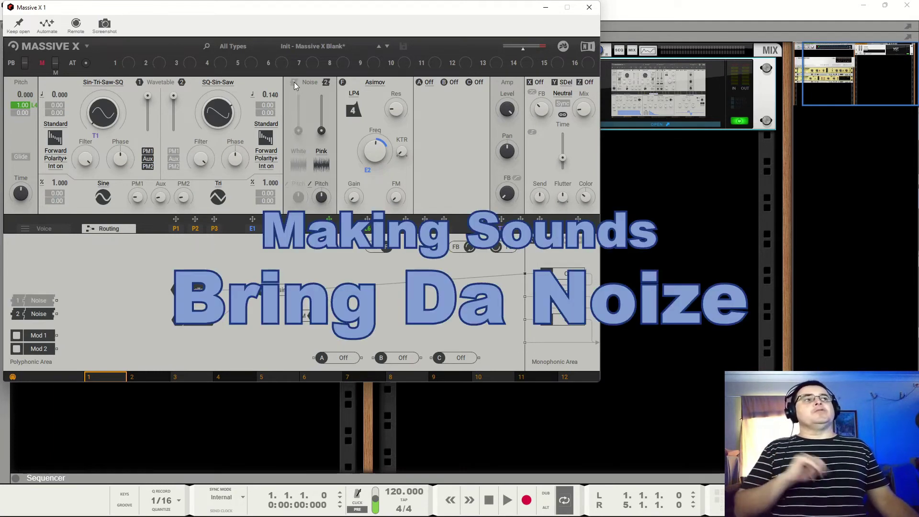
left_click(294, 82)
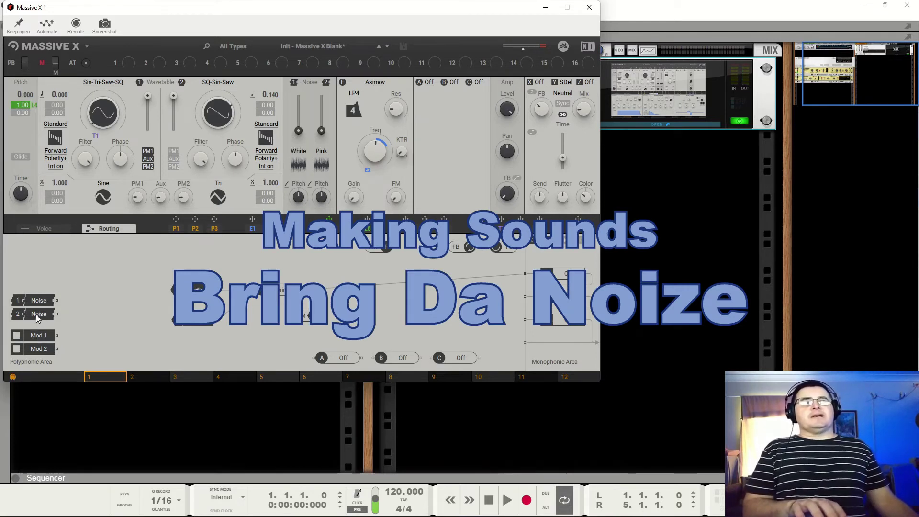
Step: Place the second noise generator below Oscillator 2 in the routing and connect its output to the Asimov filter's input
left_click_drag(38, 315, 258, 362)
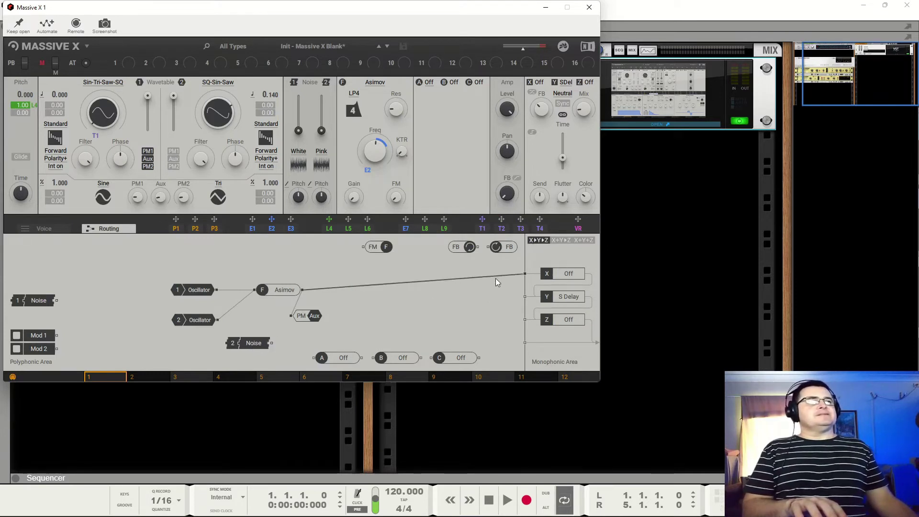
left_click_drag(271, 343, 273, 346)
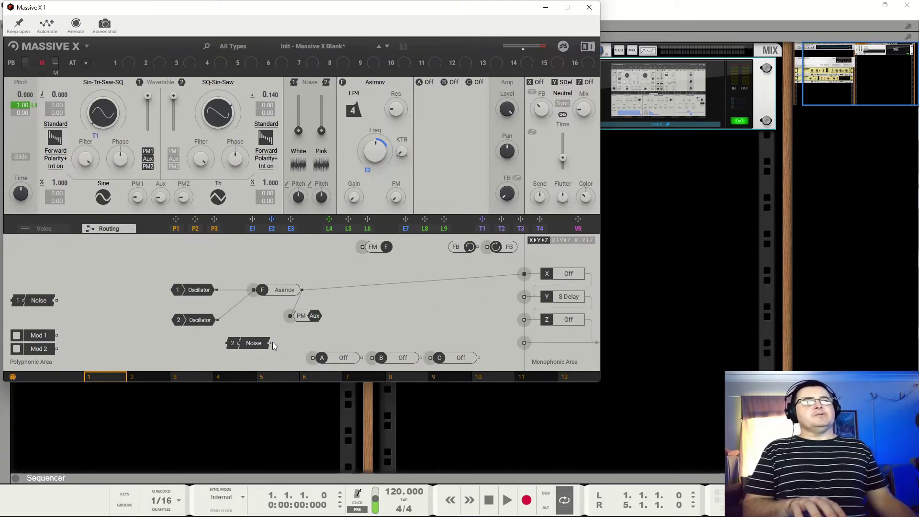
left_click_drag(259, 295, 254, 289)
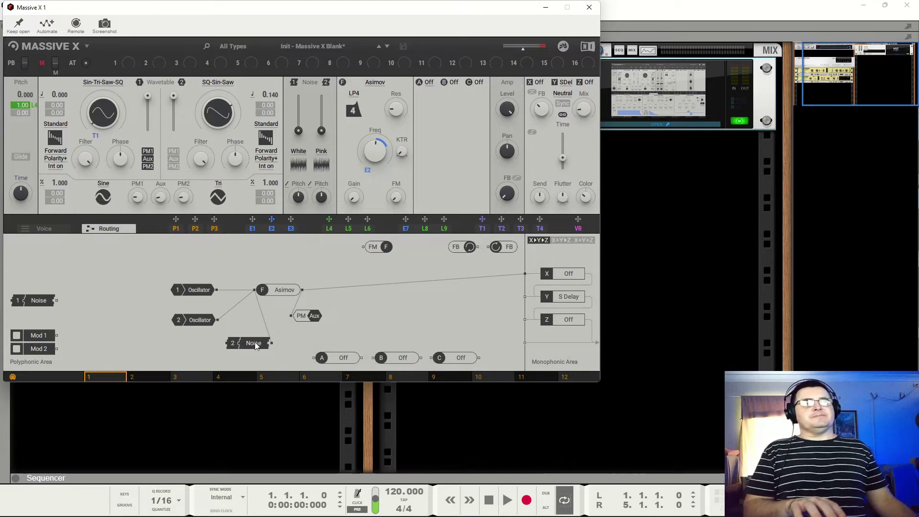
left_click_drag(255, 344, 202, 349)
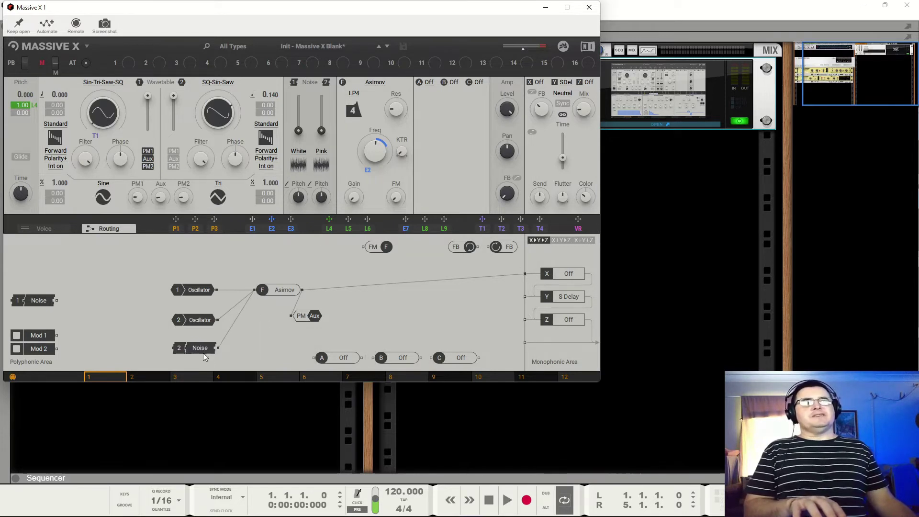
Step: Set the first noise level to maximum and the second to 7.81%, and switch both wavetable oscillators back on
left_click_drag(300, 134, 299, 100)
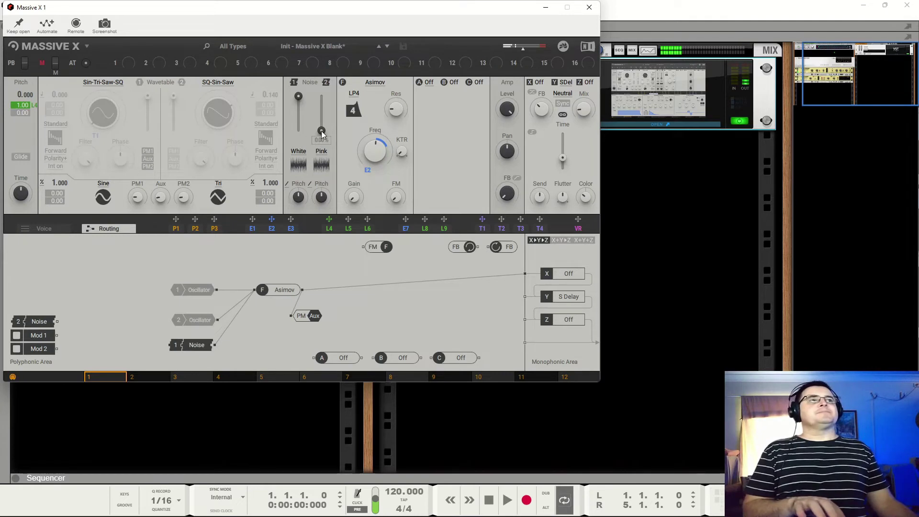
left_click_drag(320, 132, 321, 128)
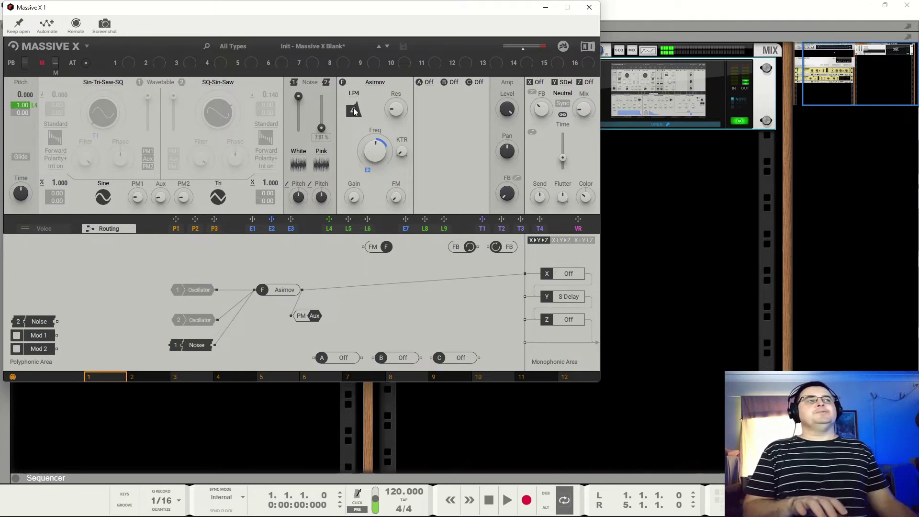
left_click(182, 83)
left_click(142, 83)
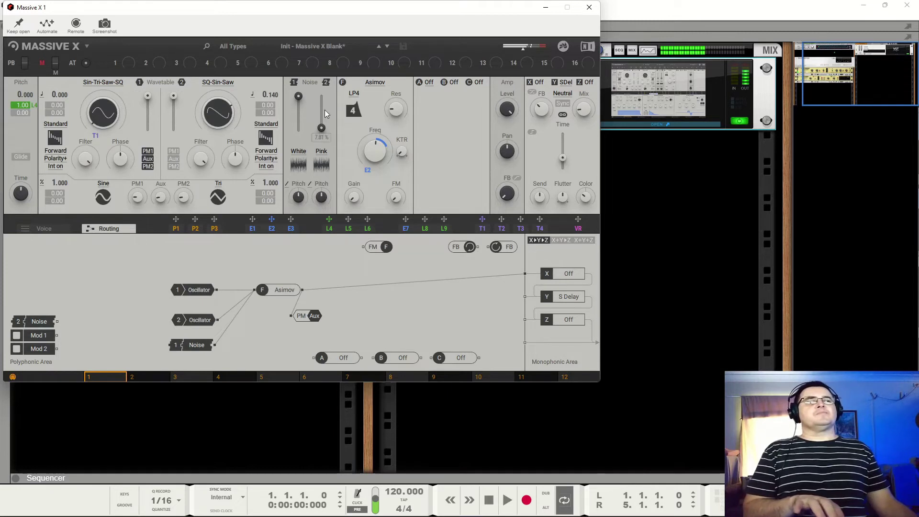
Step: Lower the first noise generator's level and change its noisetable from the Static category to Pink
left_click_drag(300, 99, 299, 128)
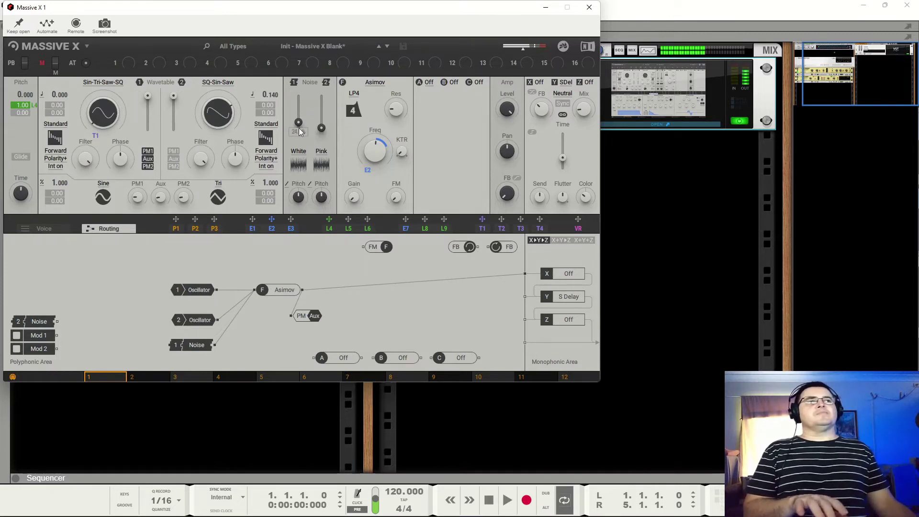
left_click(305, 151)
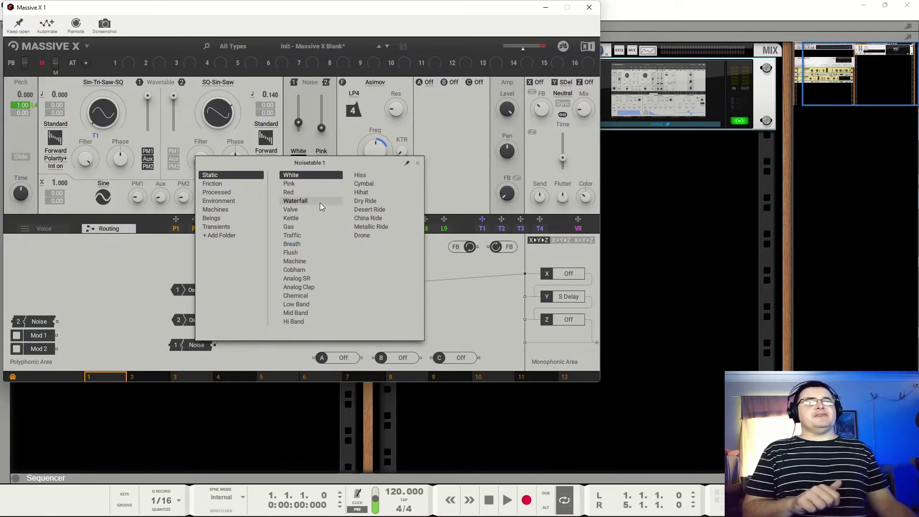
left_click(294, 186)
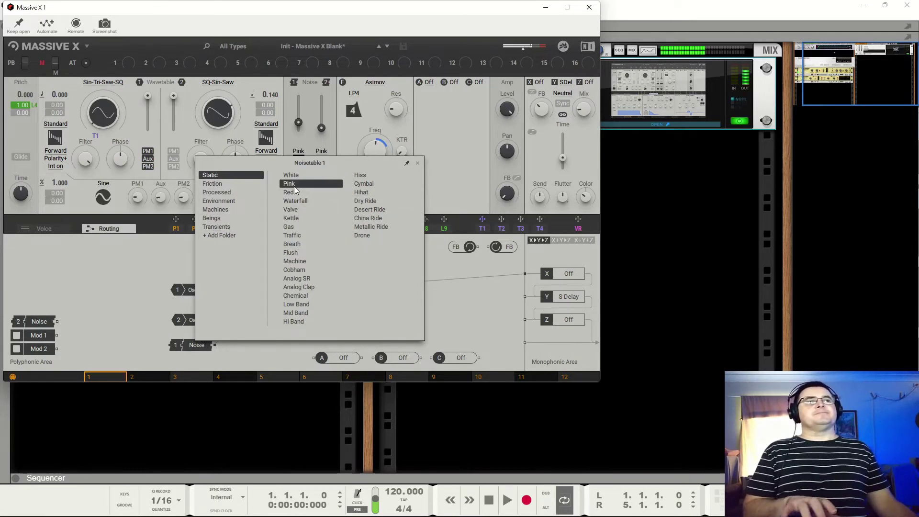
left_click(417, 163)
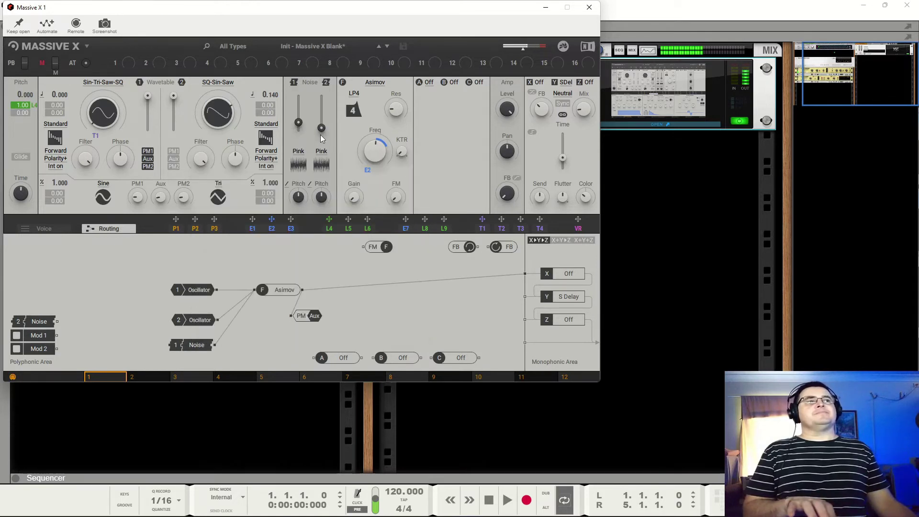
left_click_drag(299, 123, 298, 127)
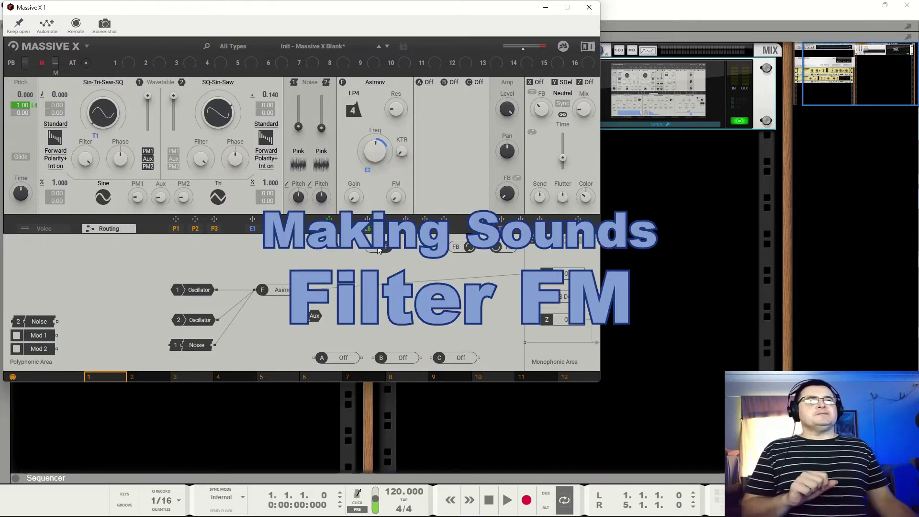
Step: Route Oscillator 2 into the Asimov filter's FM input, try an FM amount of 76.2%, and lower the first noise level slightly
left_click_drag(276, 343, 278, 264)
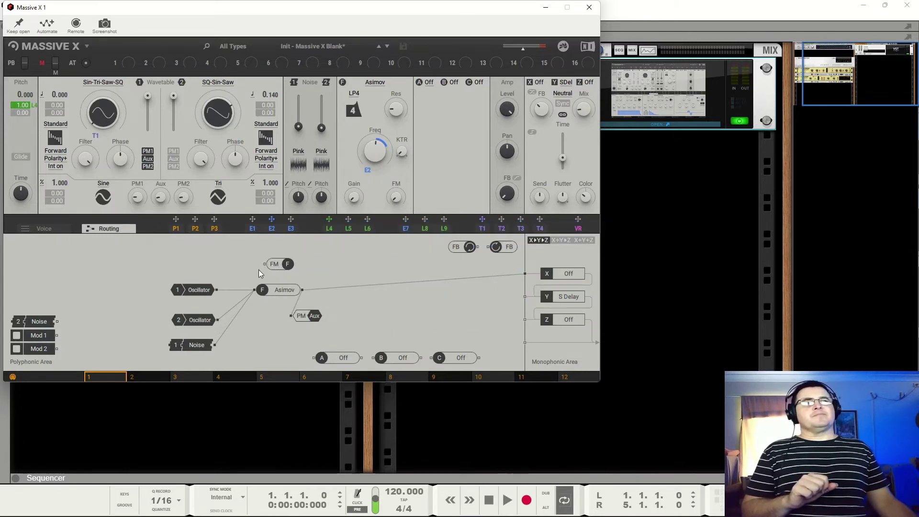
left_click_drag(217, 320, 265, 265)
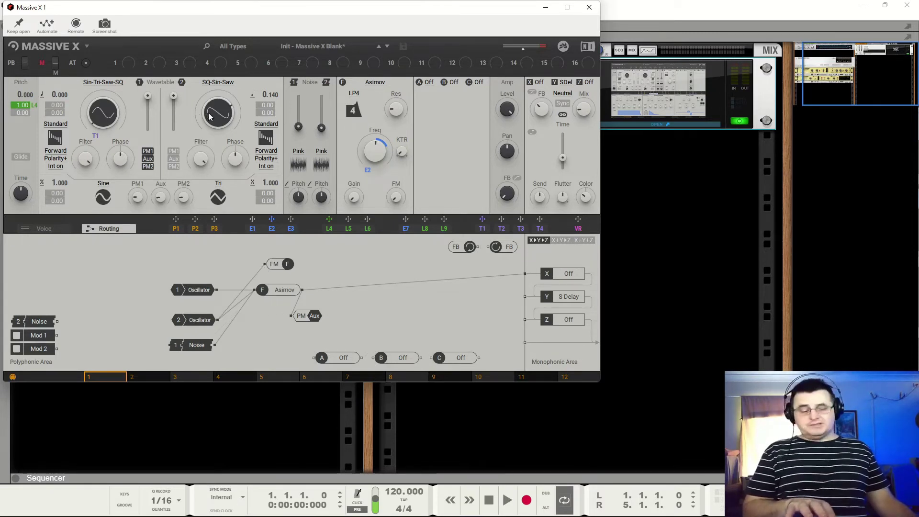
left_click_drag(396, 201, 396, 192)
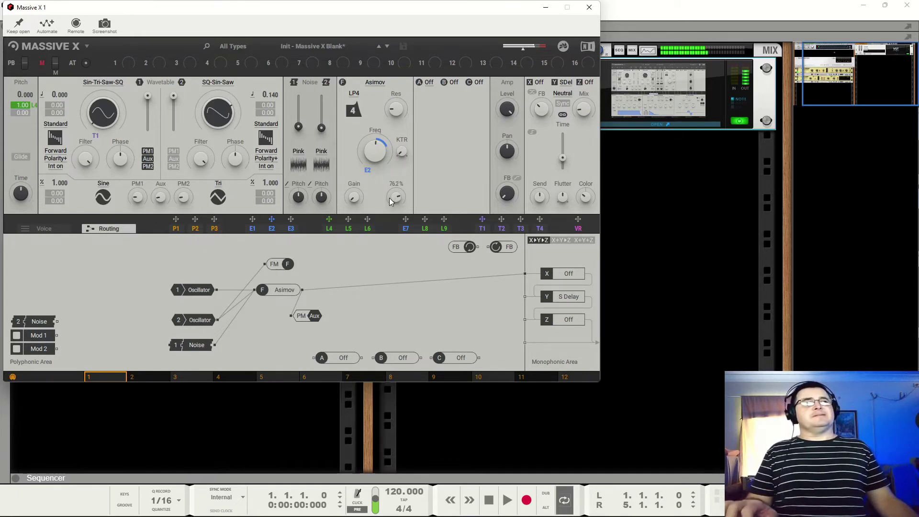
left_click_drag(396, 196, 396, 205)
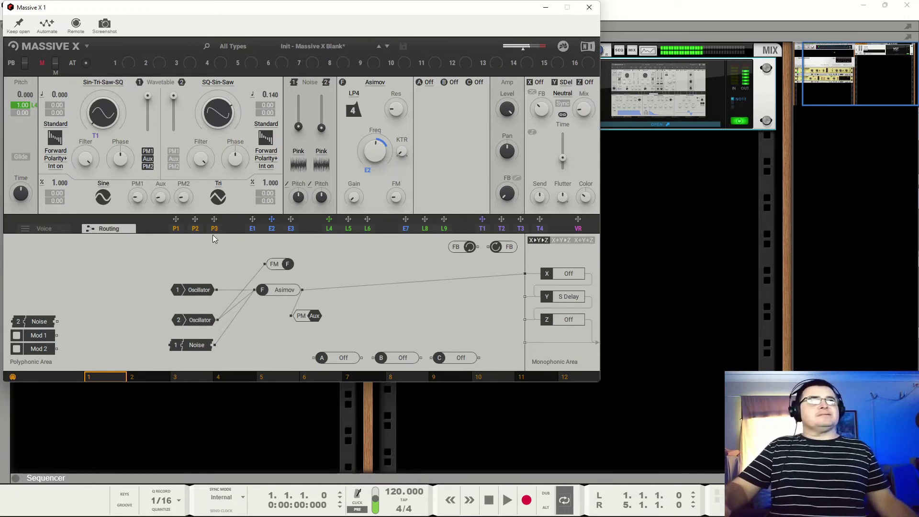
mouse_move(299, 127)
left_mouse_down()
mouse_move(321, 117)
mouse_move(298, 129)
left_mouse_up()
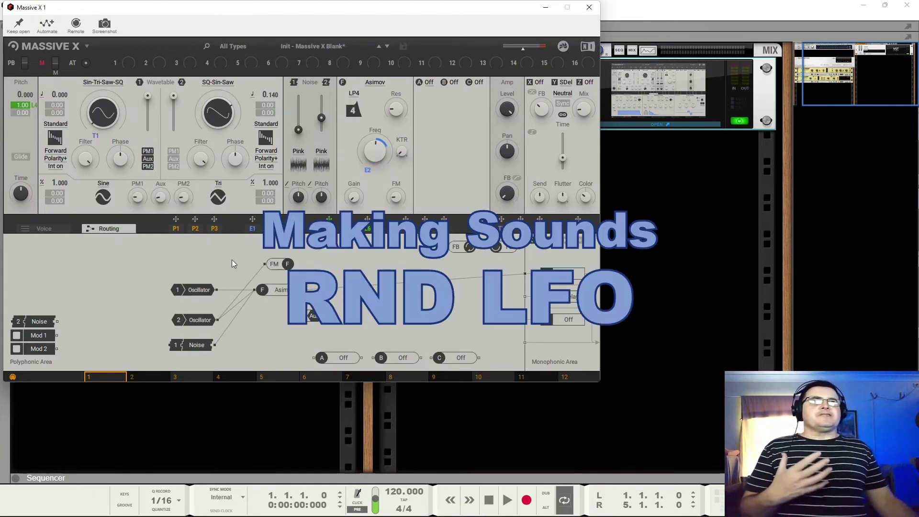
Step: Assign the Random LFO (L6) to the pitch of Oscillator 2 at 1.00 and of Oscillator 1 at 0.18
left_click(368, 230)
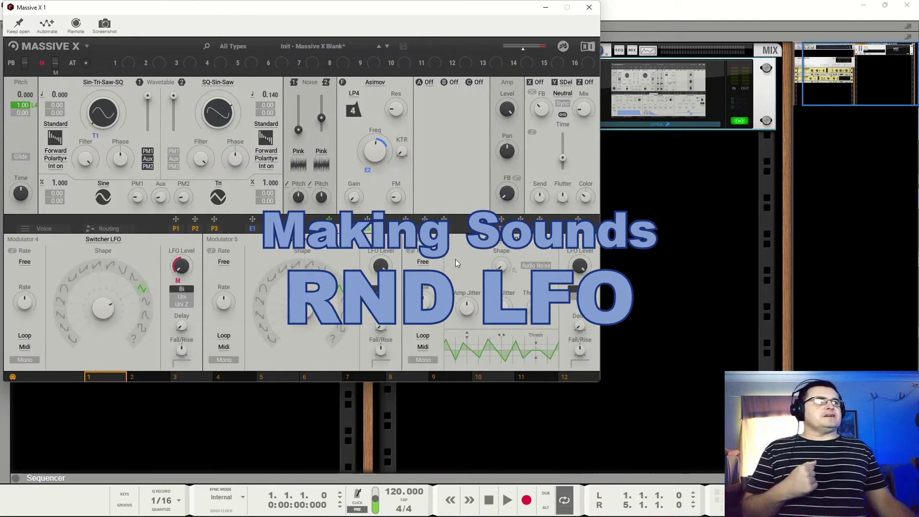
left_click_drag(368, 219, 279, 106)
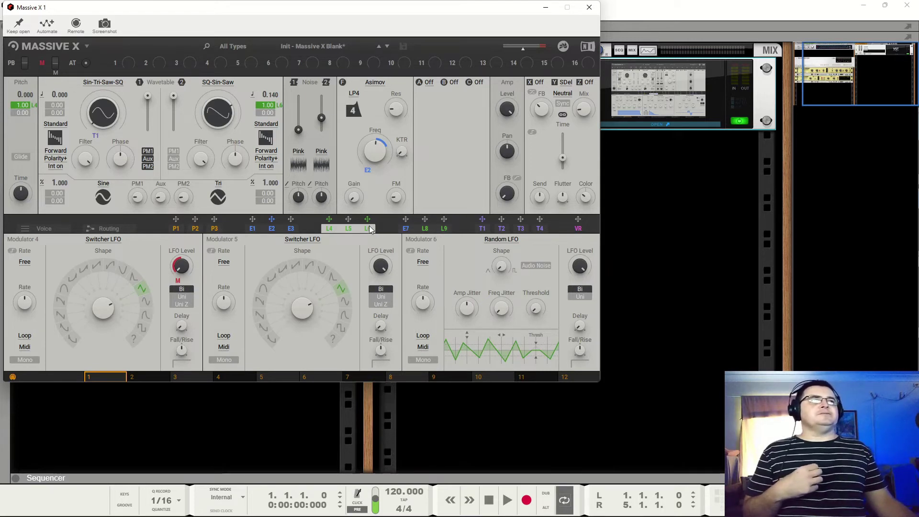
left_click_drag(370, 229, 56, 101)
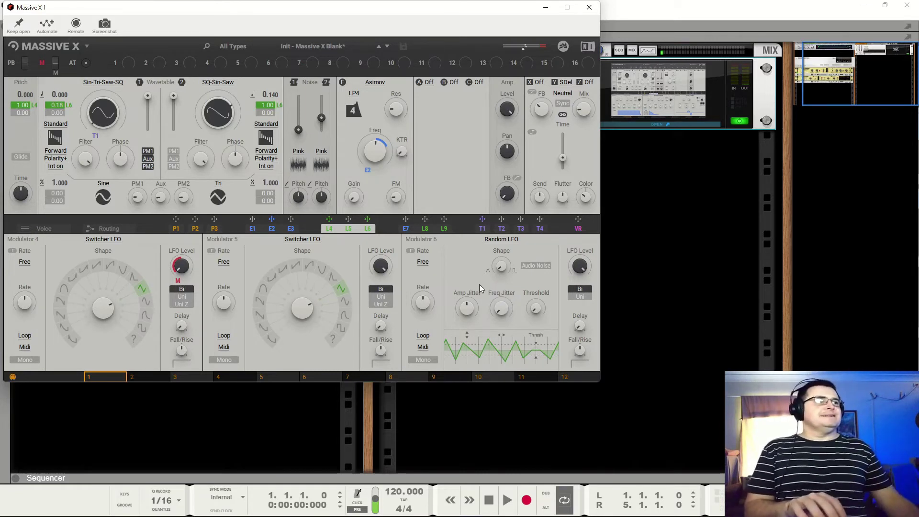
Step: Set the Random LFO in Modulator 6 to 1shot mode and reduce its LFO level to 10.6%
left_click(428, 337)
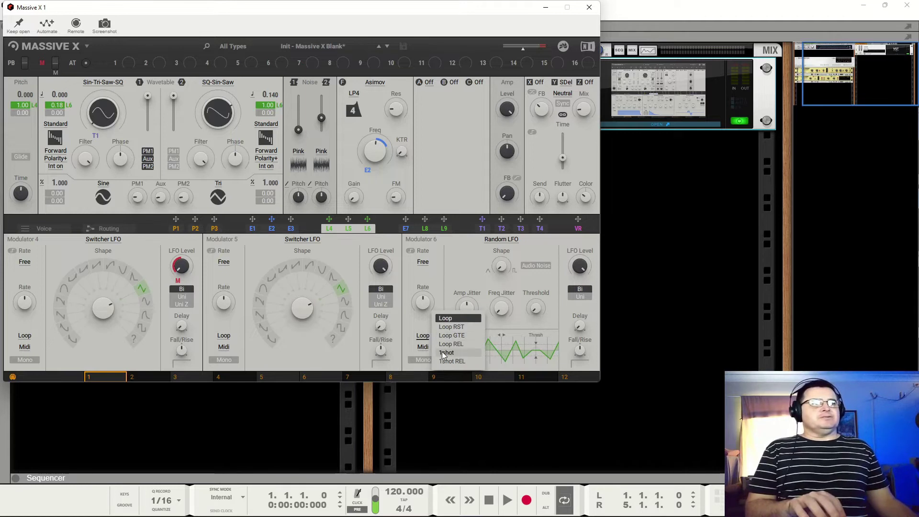
left_click(442, 353)
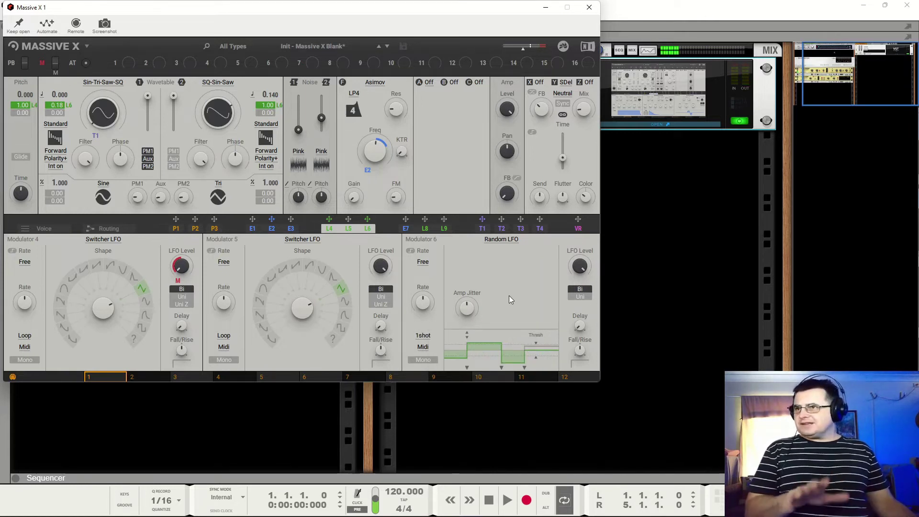
mouse_move(576, 272)
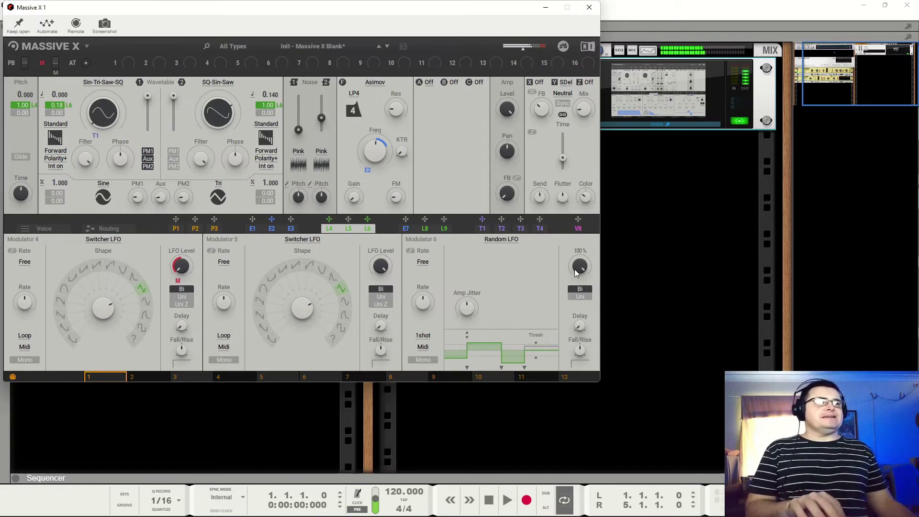
left_click_drag(576, 272, 576, 317)
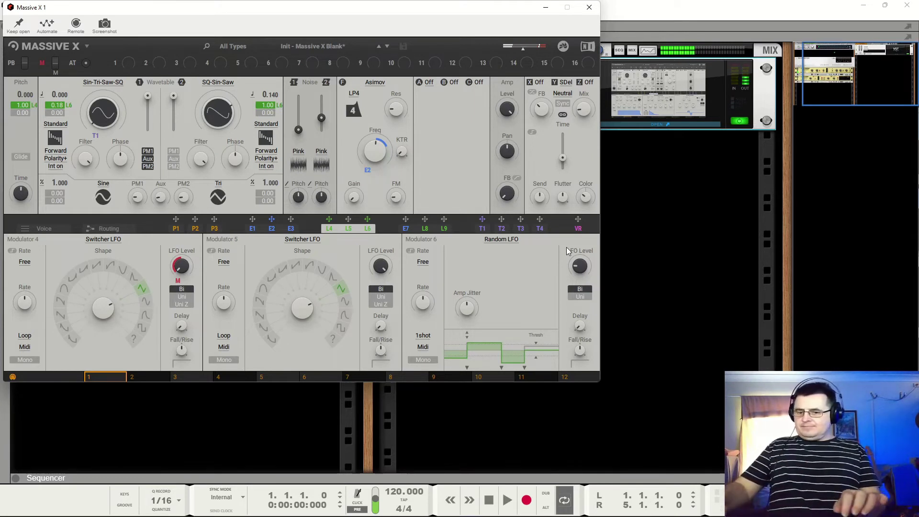
mouse_move(580, 273)
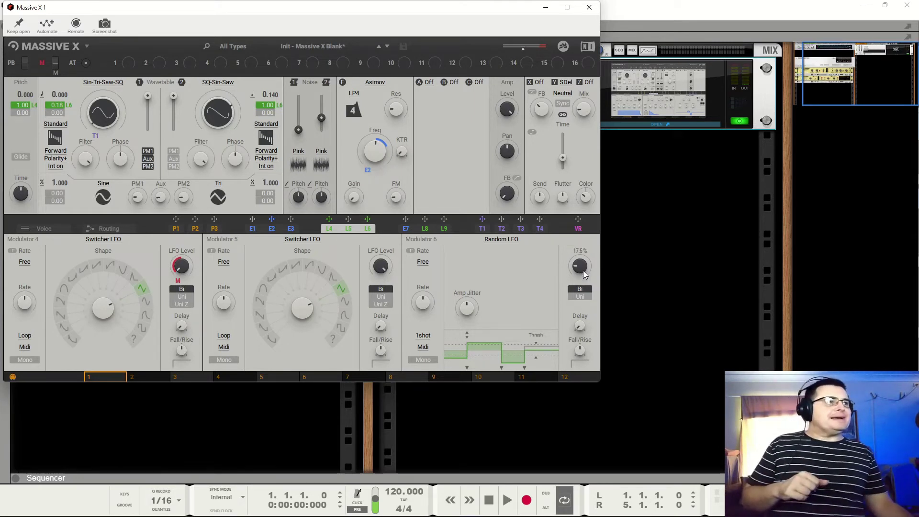
left_click_drag(580, 273, 580, 277)
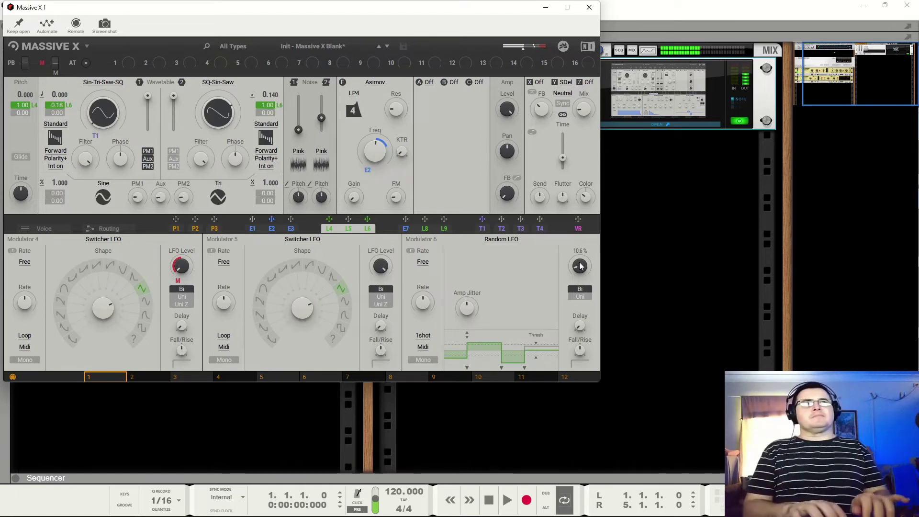
Step: Enable Glide and set the voice polyphony to Mono
left_click(21, 157)
left_click(30, 228)
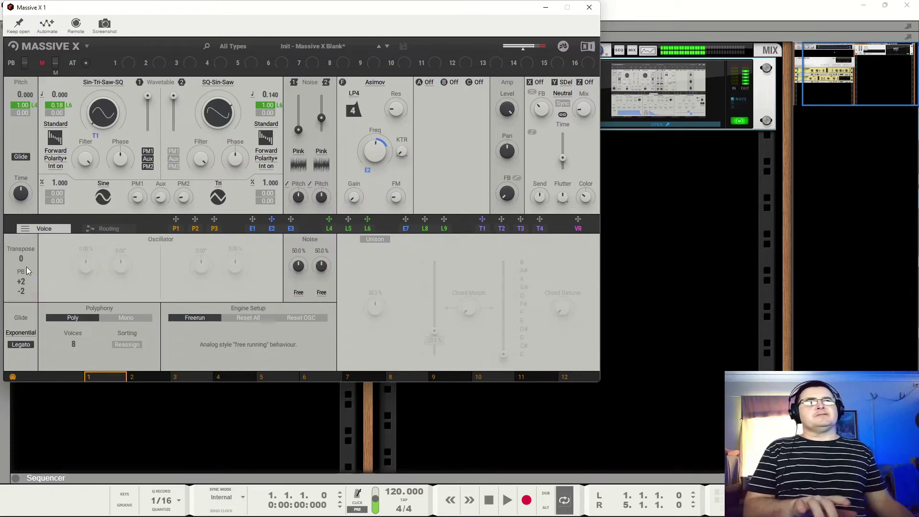
left_click(115, 318)
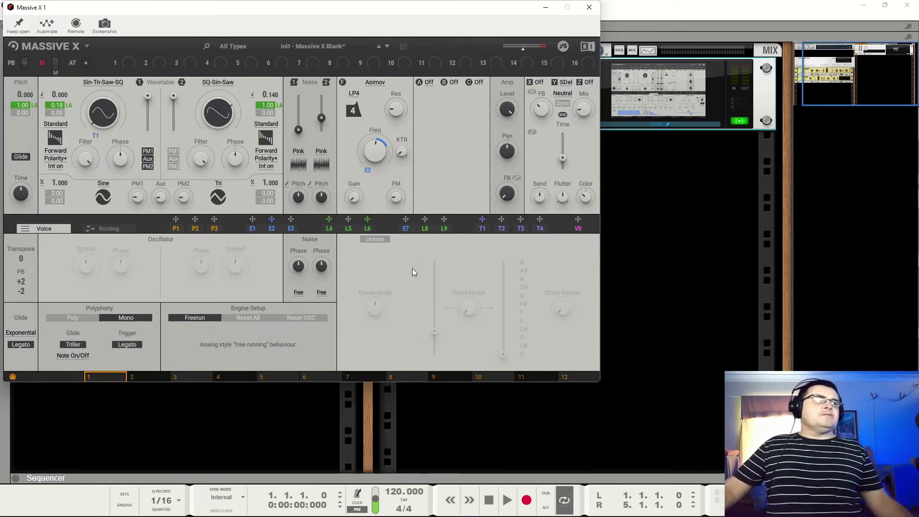
Step: Turn on Unison and set it to 6 voices
left_click(388, 240)
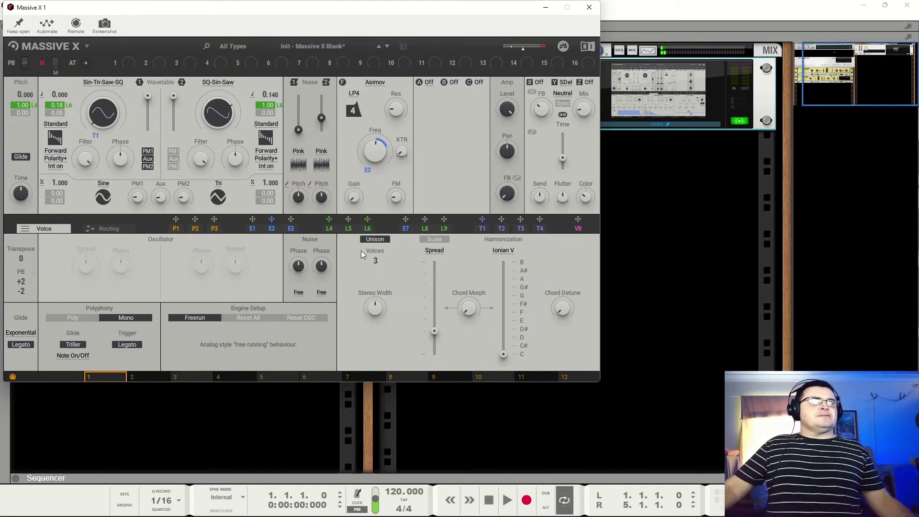
left_click_drag(373, 259, 374, 245)
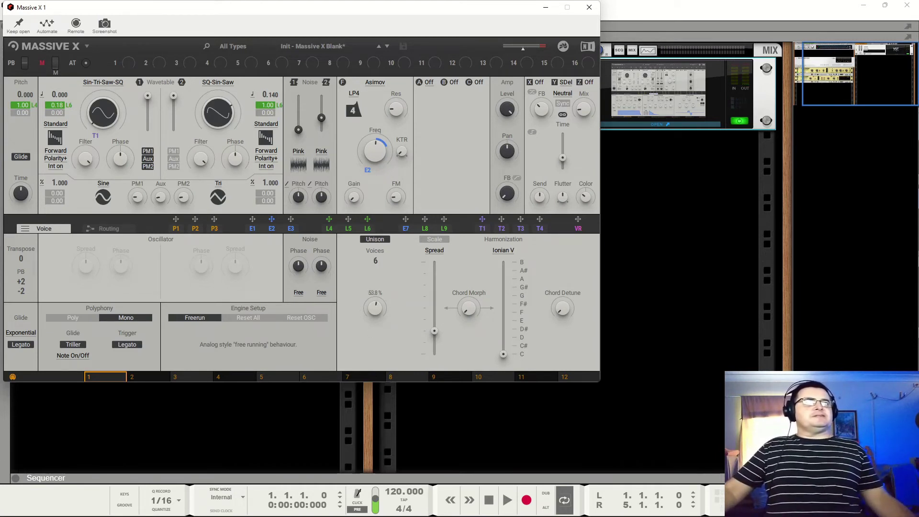
Step: Raise the unison Spread to about 38% and switch Unison off
left_click_drag(434, 330, 431, 302)
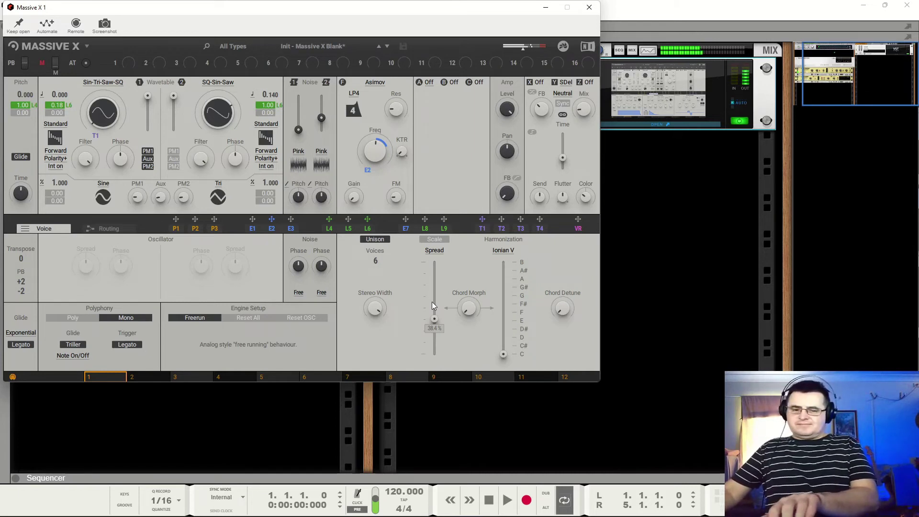
left_click(372, 242)
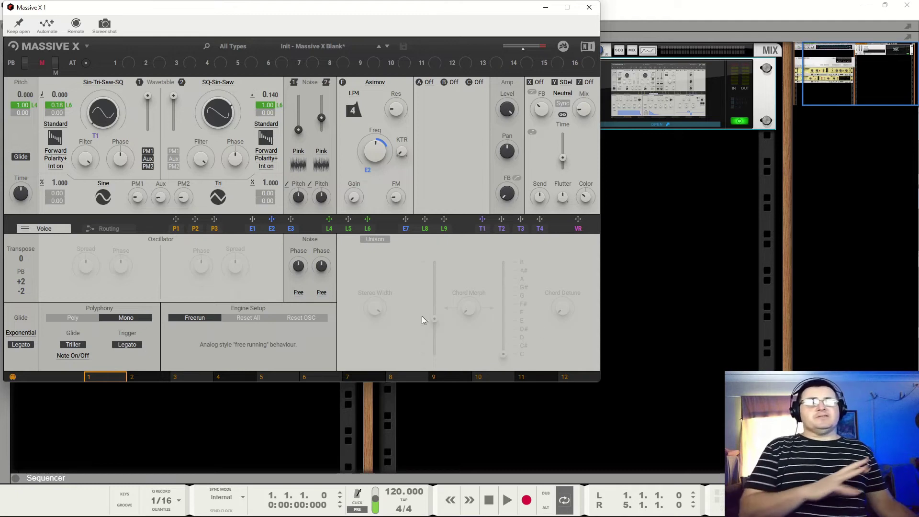
Step: Set the voice polyphony to Poly and turn Glide off
left_click(81, 319)
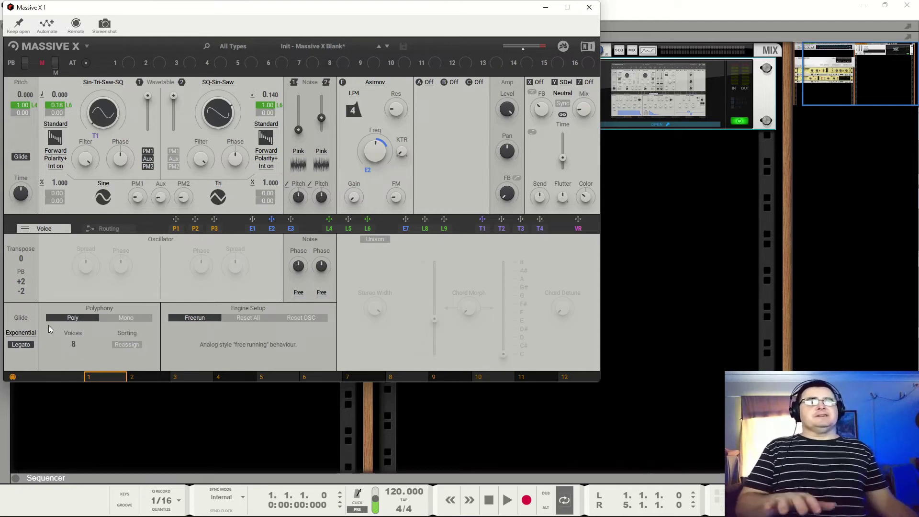
mouse_move(24, 185)
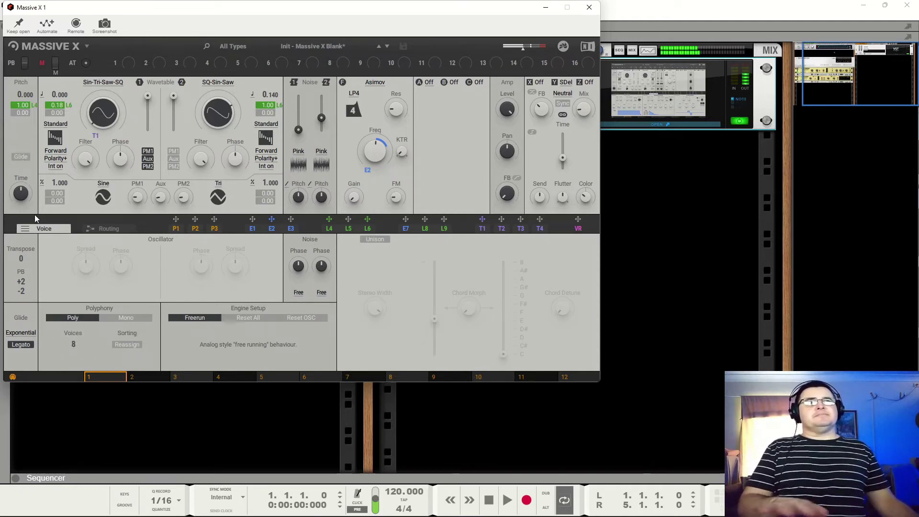
Step: Show the signal routing and load the Distortion effect into insert slot A
left_click(89, 229)
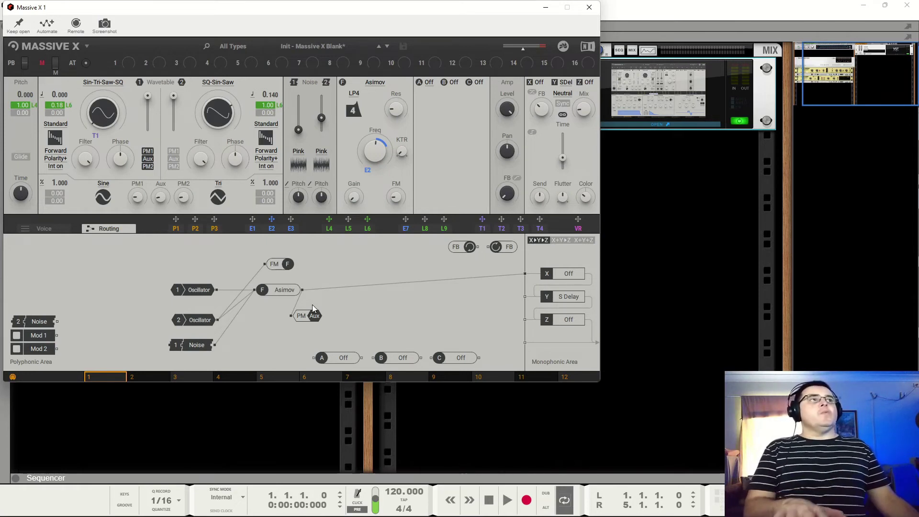
left_click(426, 83)
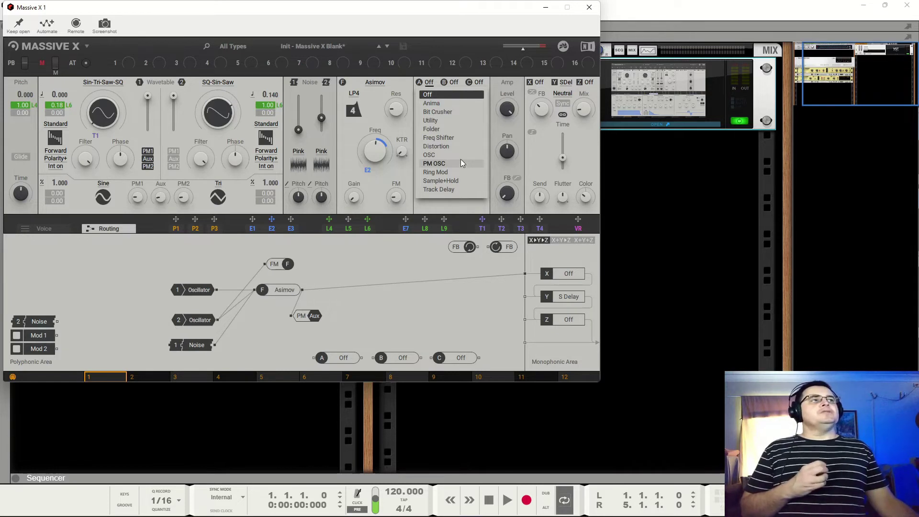
left_click(446, 148)
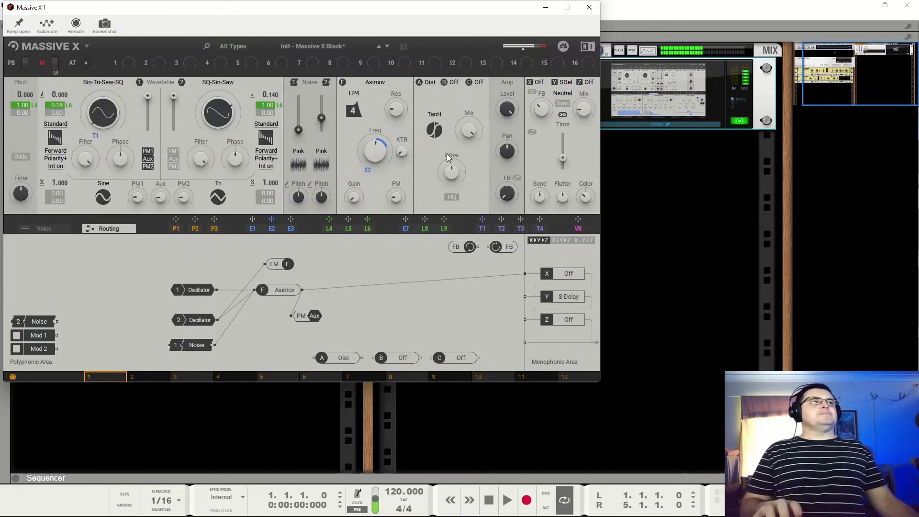
Step: Place the Dist node after the Asimov filter and wire Asimov into Dist and Dist into the X effect input
left_click_drag(331, 353, 378, 295)
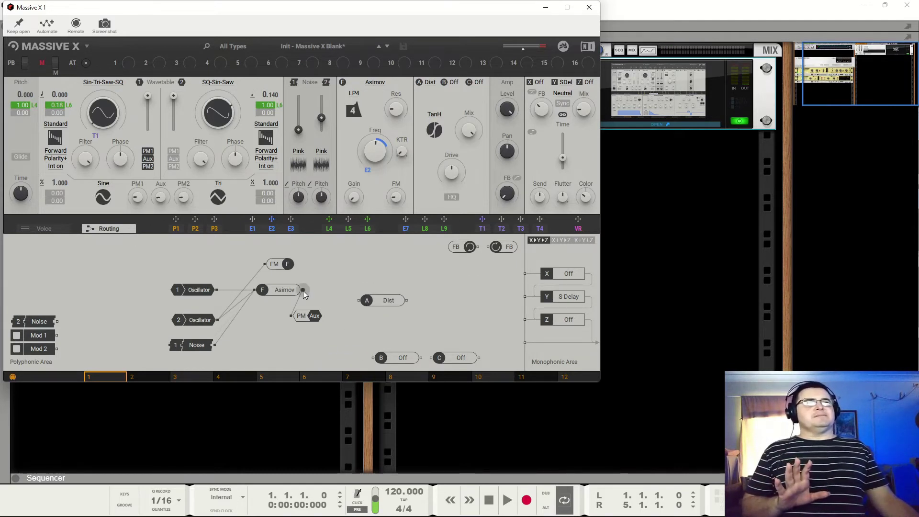
left_click_drag(303, 291, 305, 296)
left_click_drag(407, 300, 523, 274)
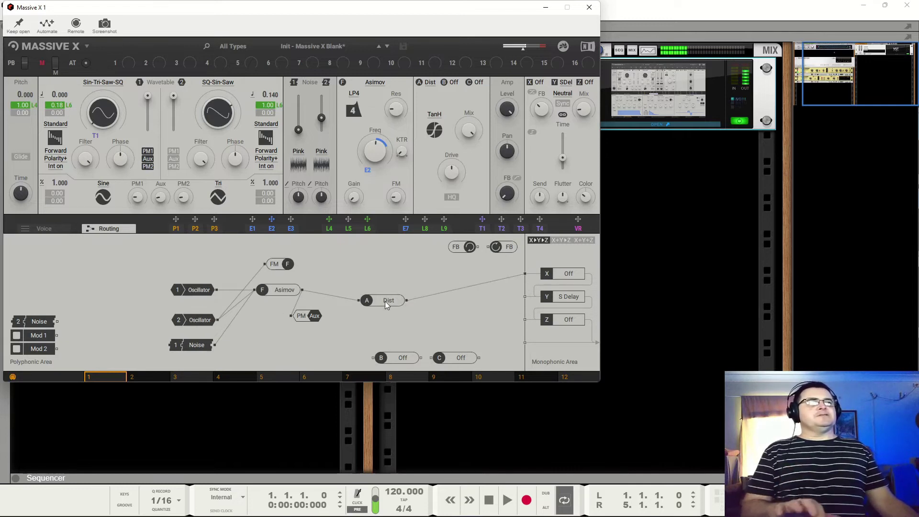
left_click_drag(385, 300, 391, 293)
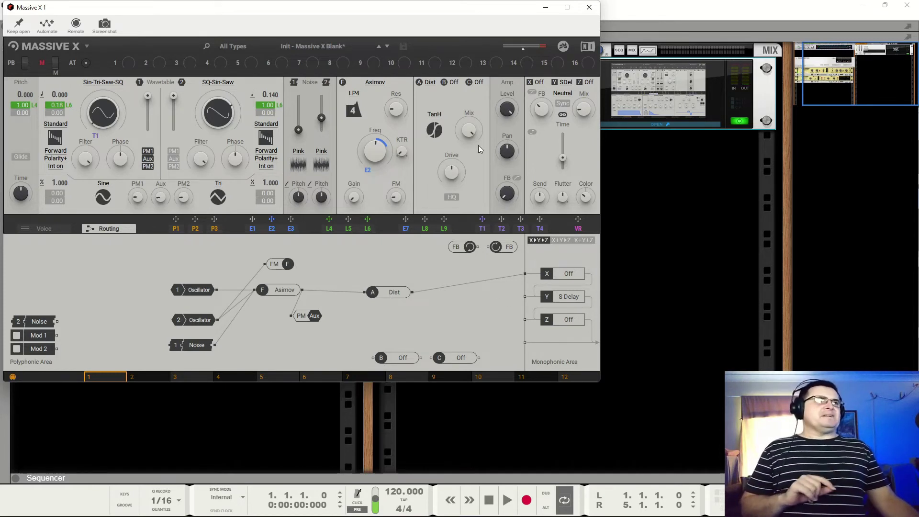
Step: Lower the distortion Drive to about 20% and try its Mix amount
left_click_drag(449, 174, 449, 203)
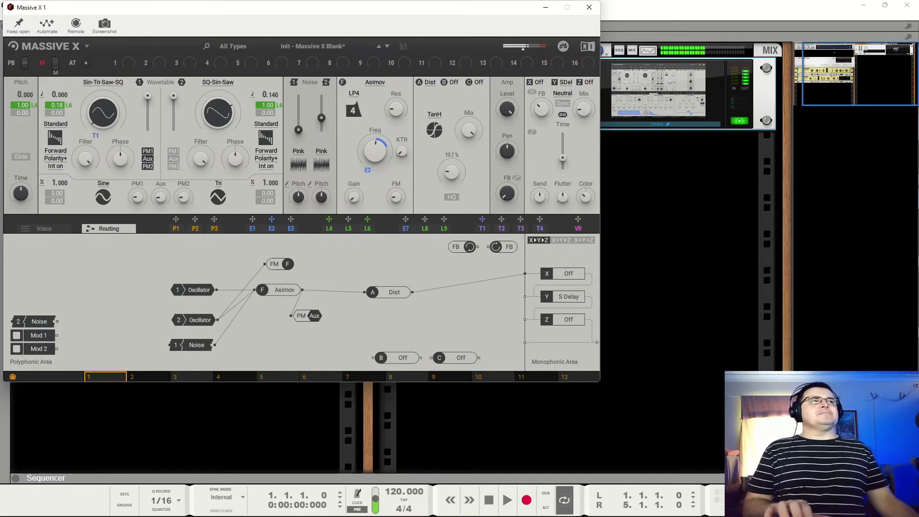
left_click_drag(472, 133, 472, 138)
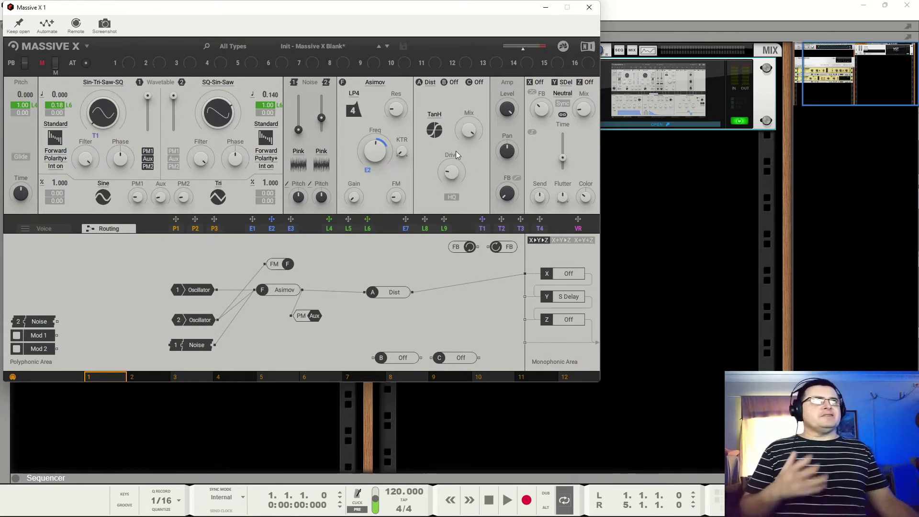
Step: Disconnect the Asimov filter and Dist from the signal path and rearrange them so Dist sits before the filter
left_click_drag(359, 291, 330, 286)
double_click(446, 287)
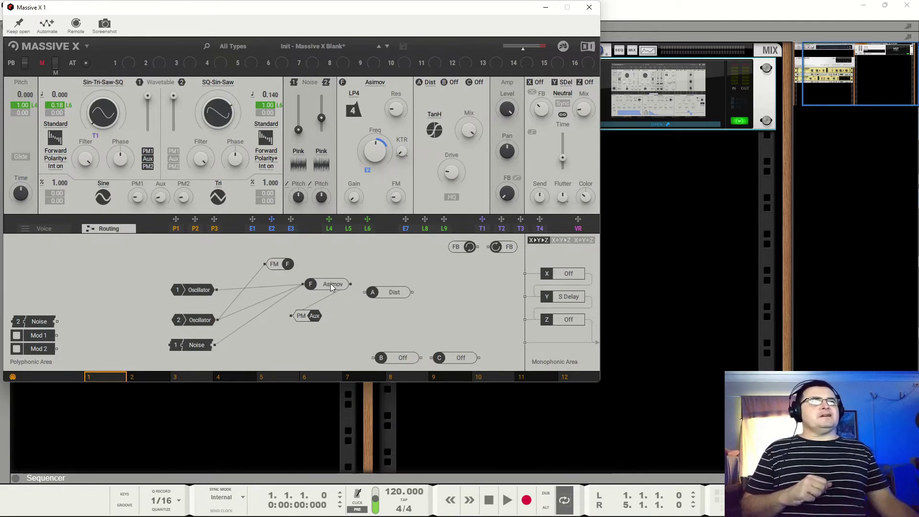
double_click(293, 292)
double_click(279, 293)
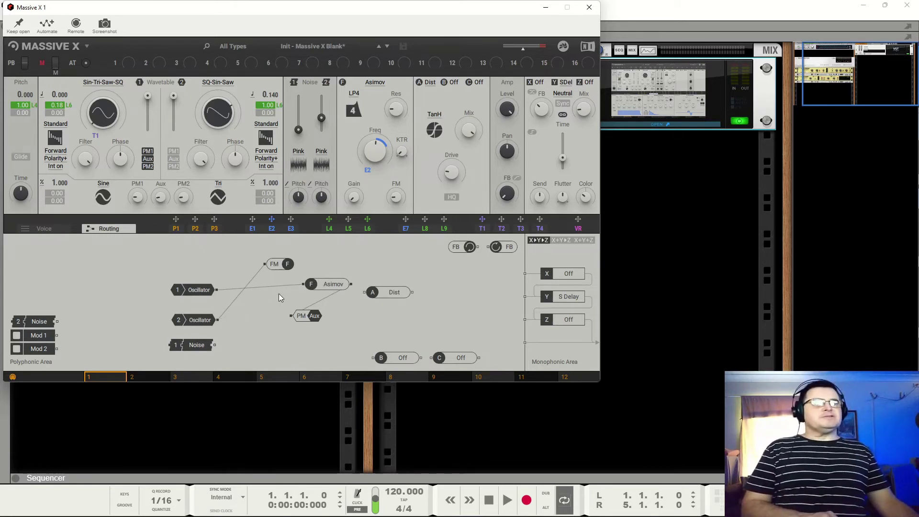
double_click(284, 286)
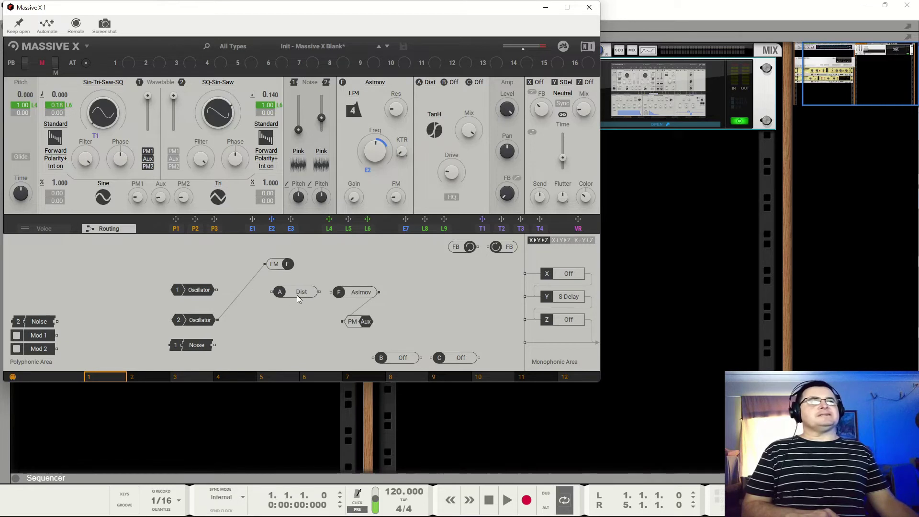
Step: Wire Oscillators 1 and 2 and Noise 1 into Dist, Dist into Asimov, and Asimov into the X effect input
left_click_drag(321, 293, 330, 292)
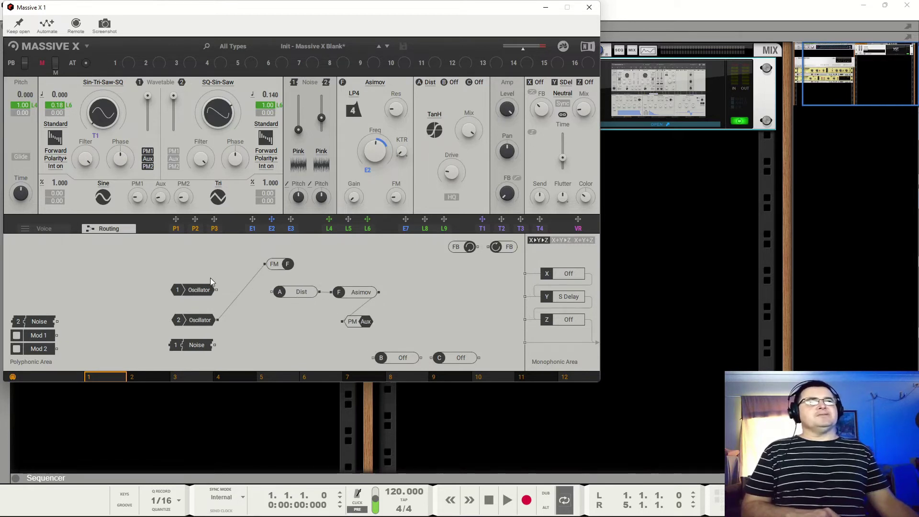
left_click_drag(216, 289, 271, 295)
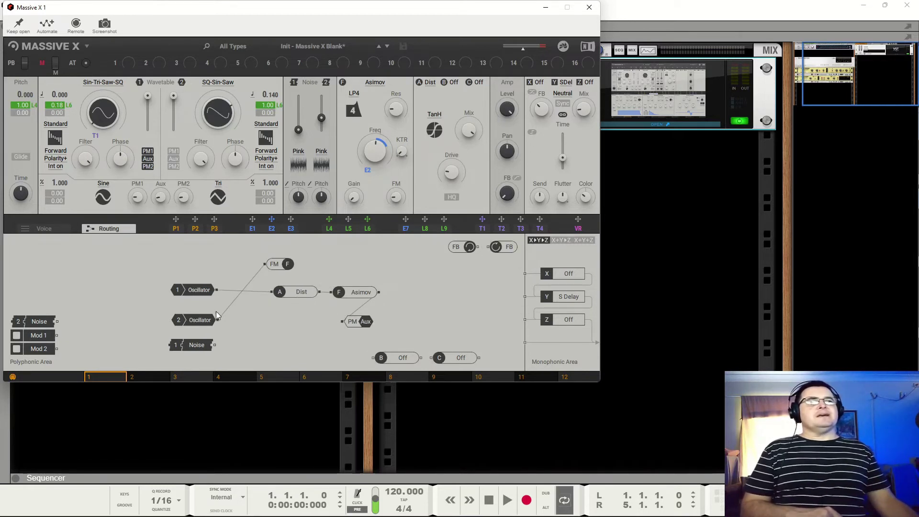
left_click_drag(218, 319, 271, 294)
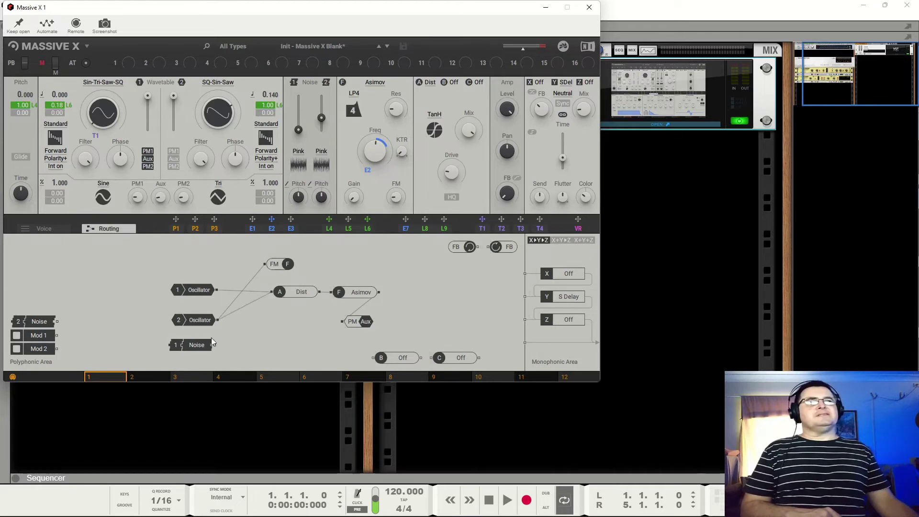
left_click_drag(217, 345, 271, 295)
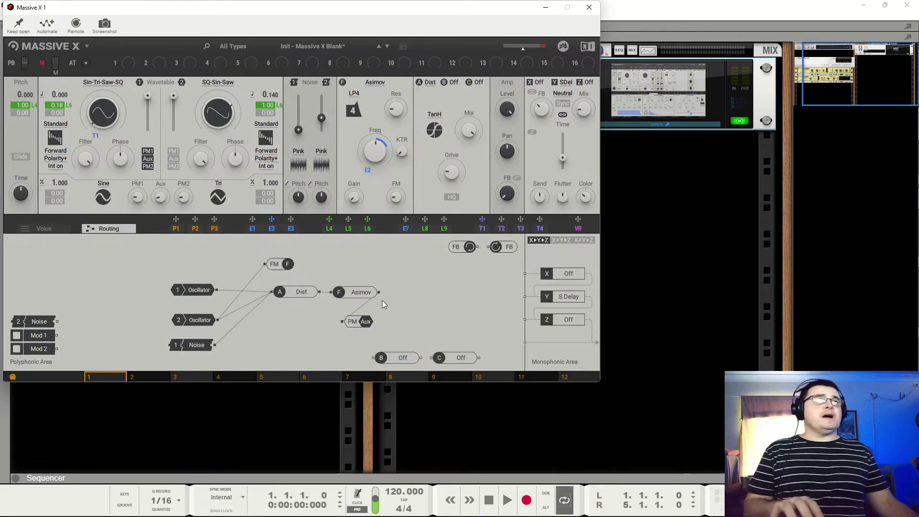
left_click_drag(378, 292, 522, 279)
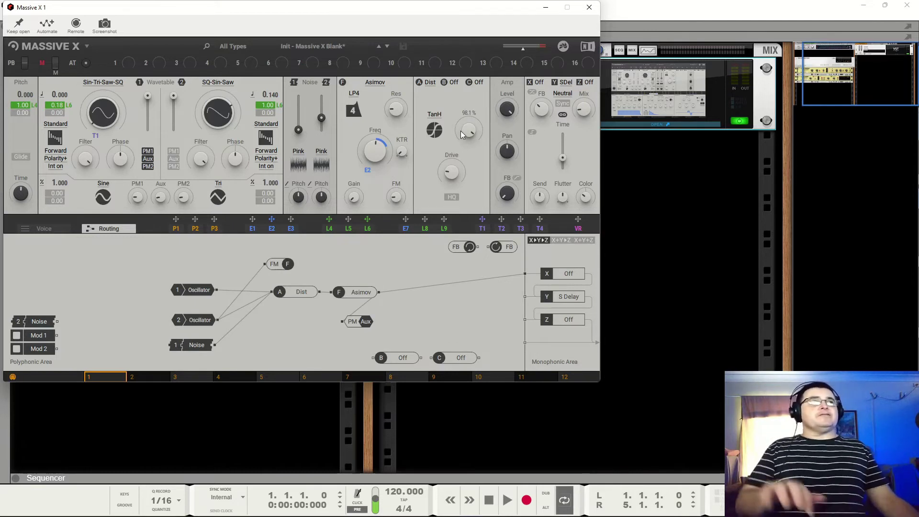
Step: Try the distortion Drive at about 61% and about 47% while adjusting the filter Freq
left_click_drag(456, 170, 456, 143)
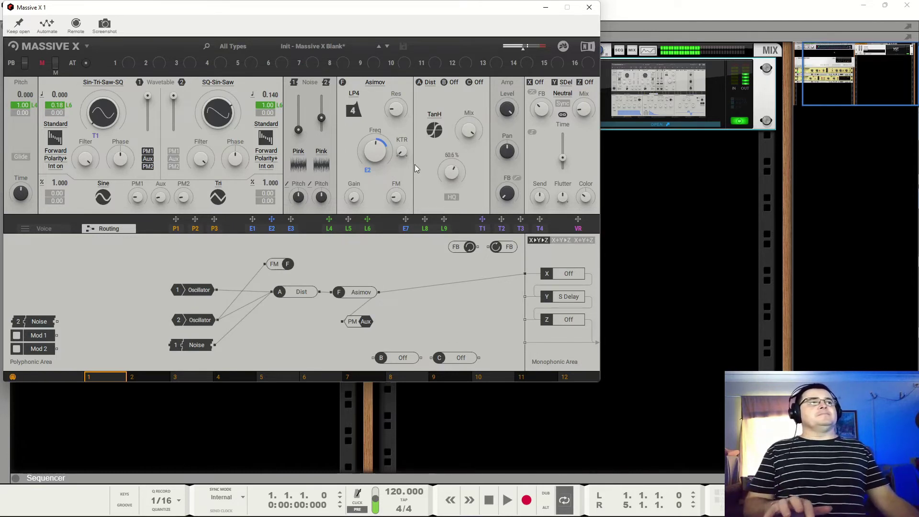
mouse_move(374, 152)
left_mouse_down()
mouse_move(375, 130)
mouse_move(375, 149)
left_mouse_up()
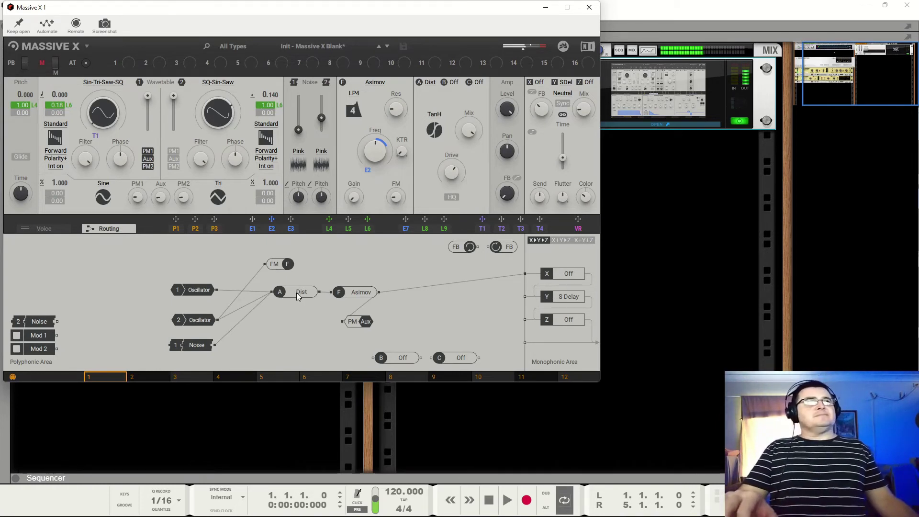
mouse_move(452, 169)
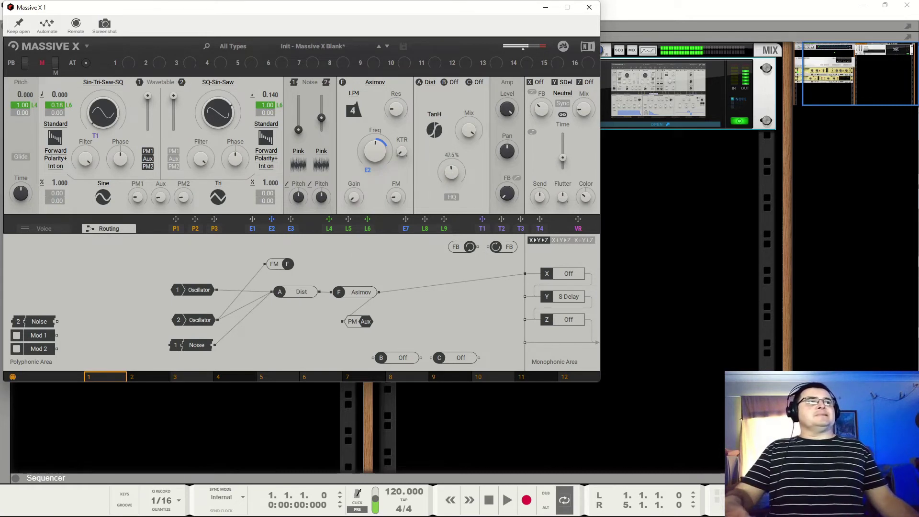
left_click_drag(378, 146, 374, 149)
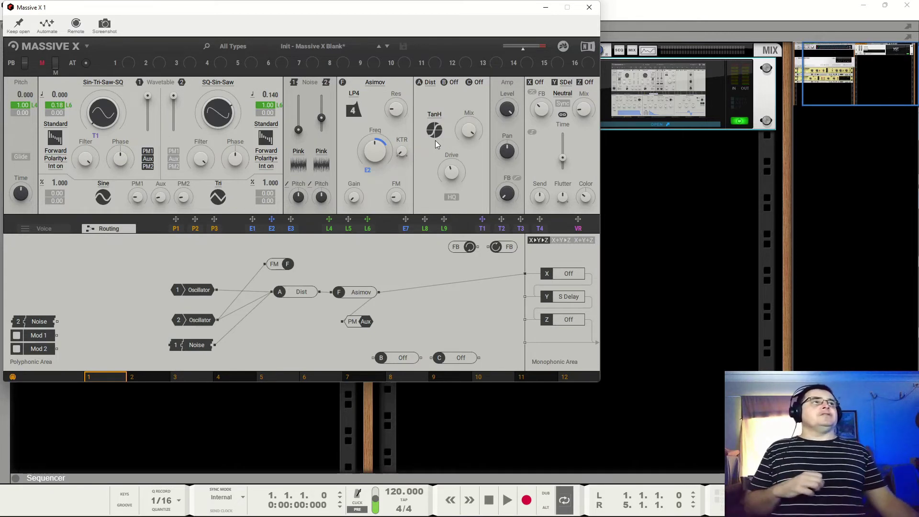
Step: Switch the filter Off and back to Asimov, and raise its Freq to about 1.88 kHz
left_click(376, 83)
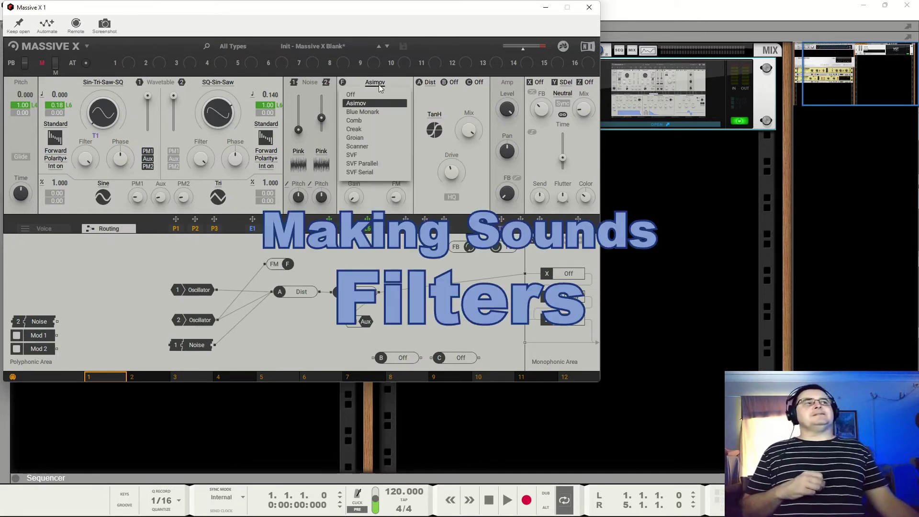
left_click(374, 95)
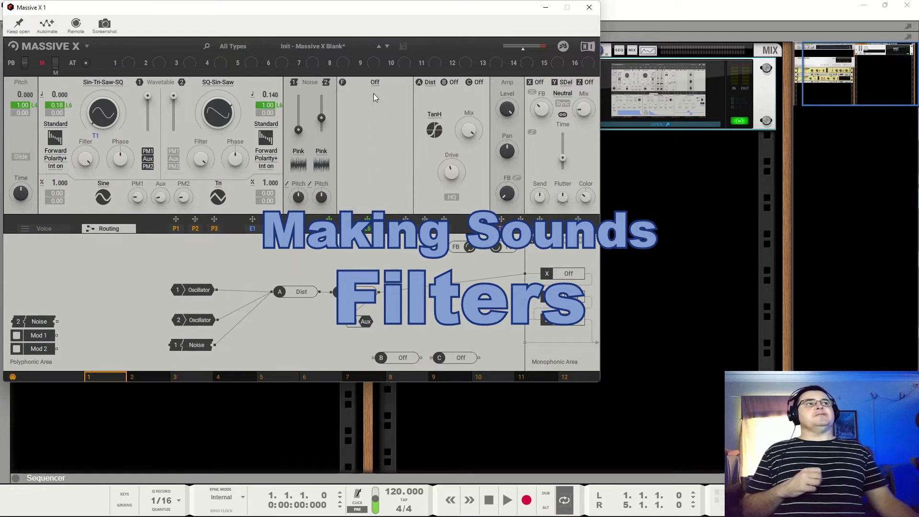
left_click(376, 83)
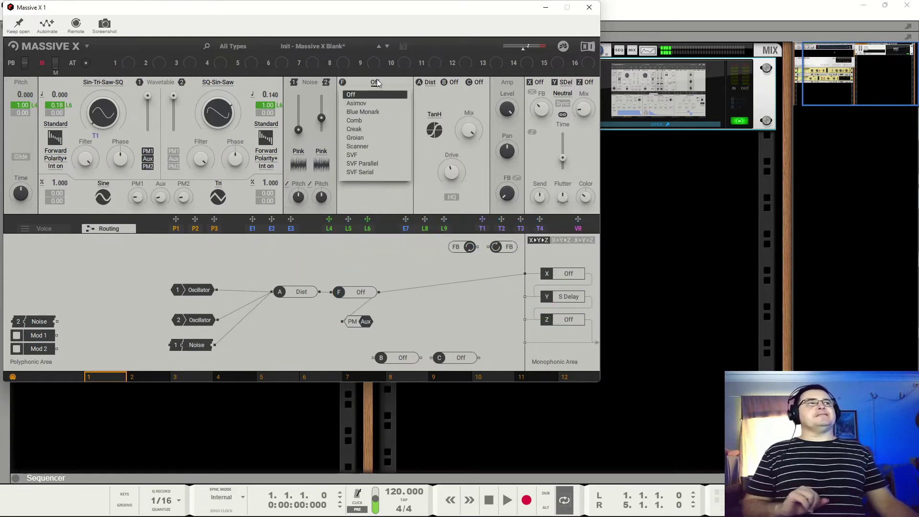
left_click(376, 101)
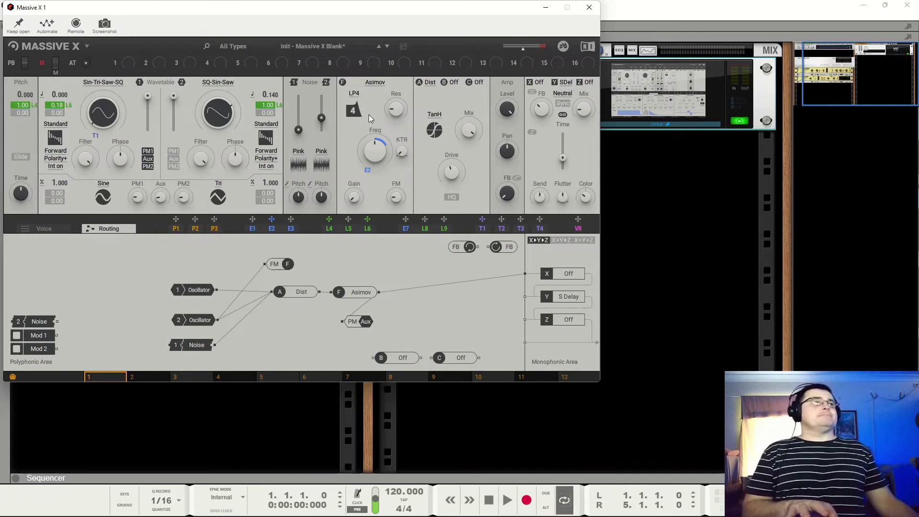
mouse_move(375, 149)
left_mouse_down()
mouse_move(375, 172)
mouse_move(374, 150)
left_mouse_up()
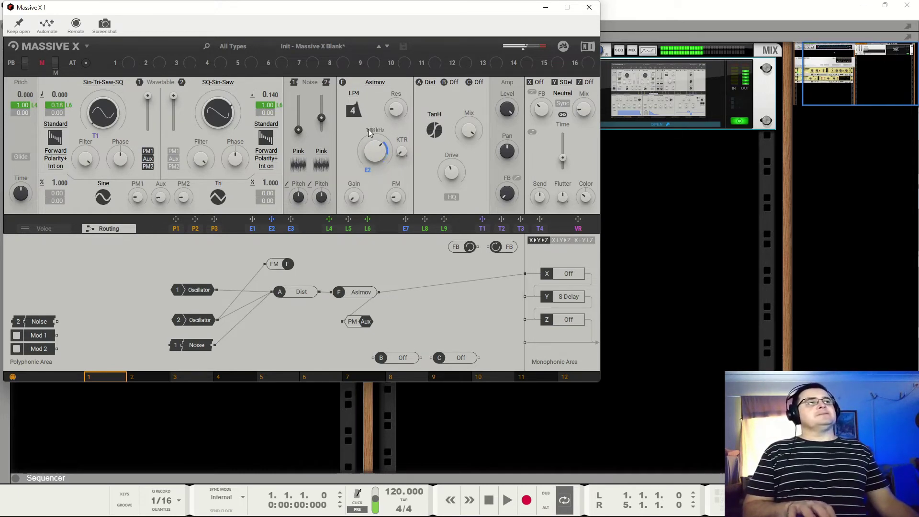
Step: Try the Asimov filter in LP2 and LP1 modes, raising Res to about 70% and lowering the distortion Drive
left_click(355, 94)
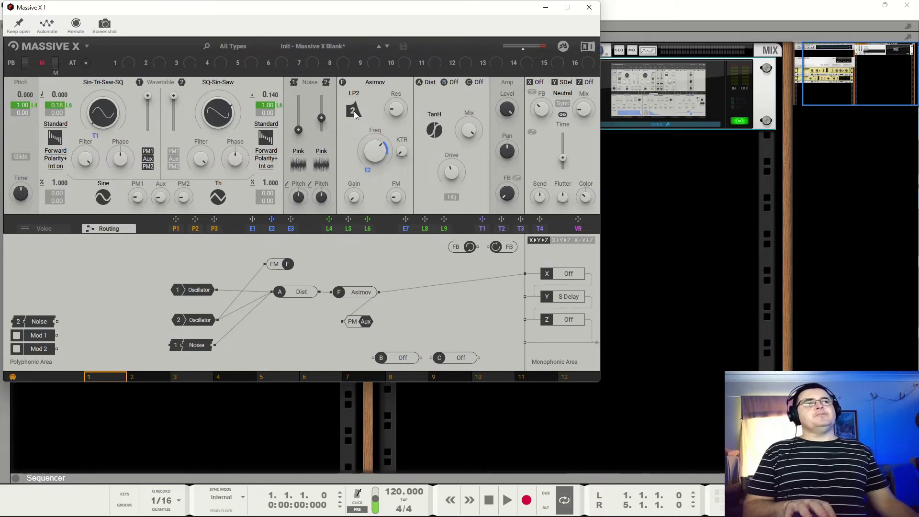
left_click(354, 114)
left_click(360, 122)
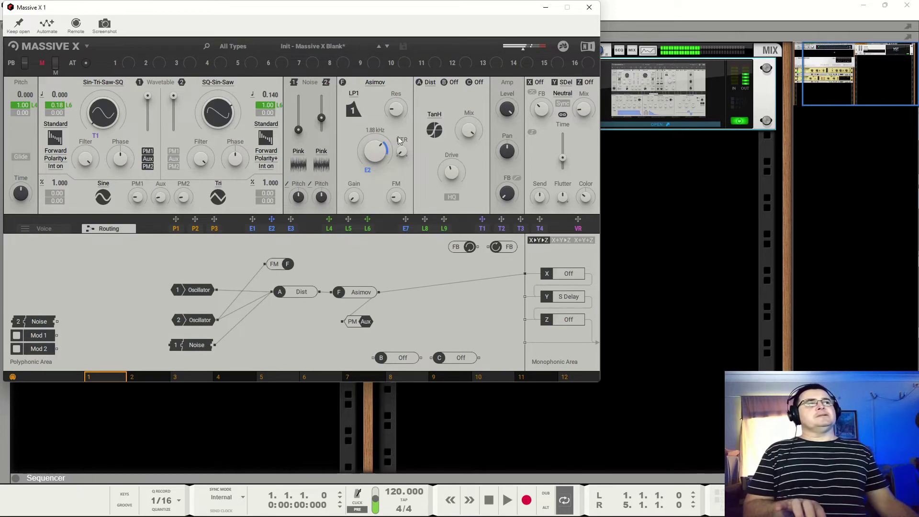
left_click(419, 82)
left_click(419, 82)
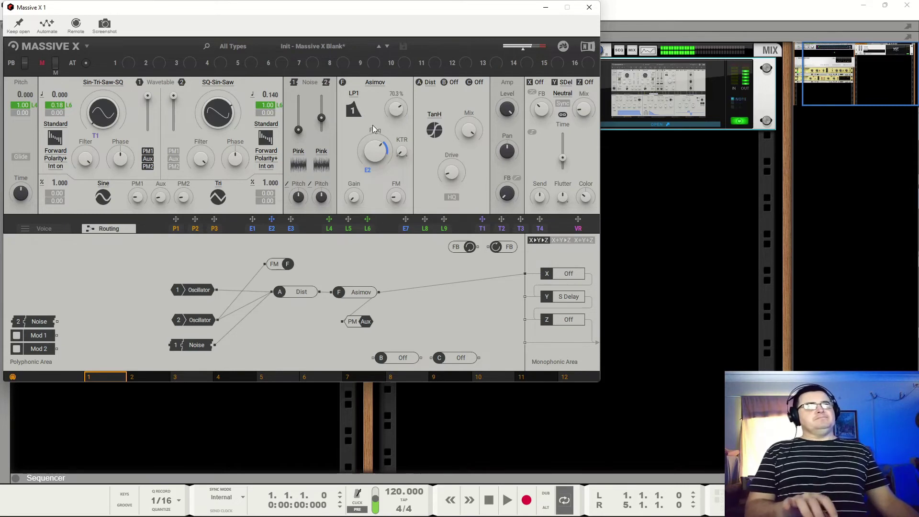
Step: Try the Asimov filter in LP2 mode, set it to LP4, and adjust the filter's FM amount
left_click(356, 111)
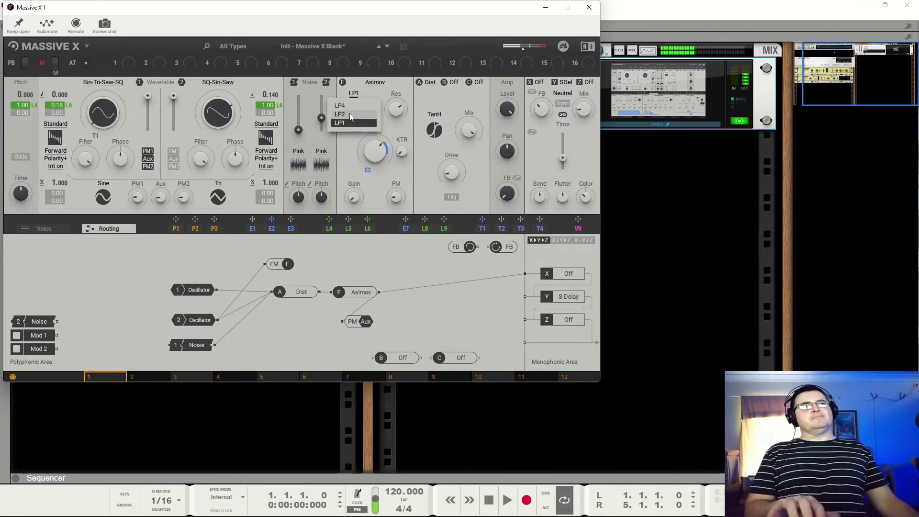
left_click(349, 114)
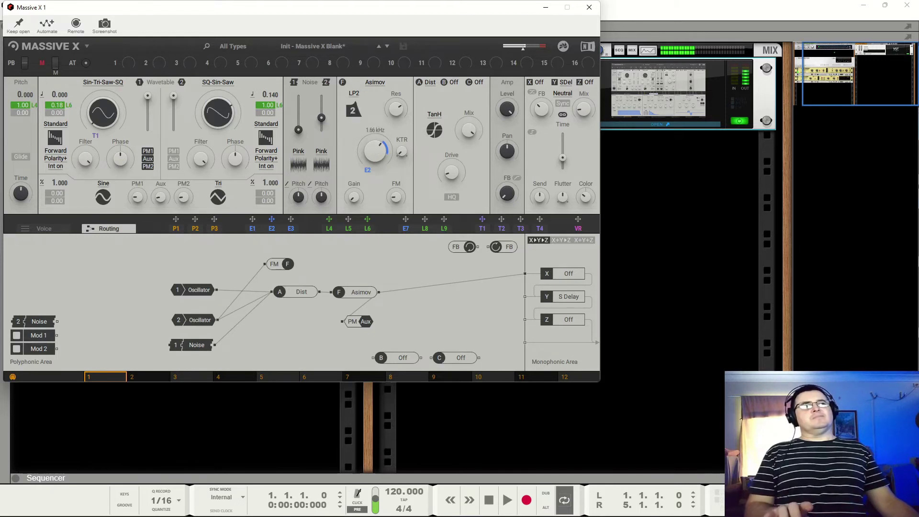
left_click(354, 111)
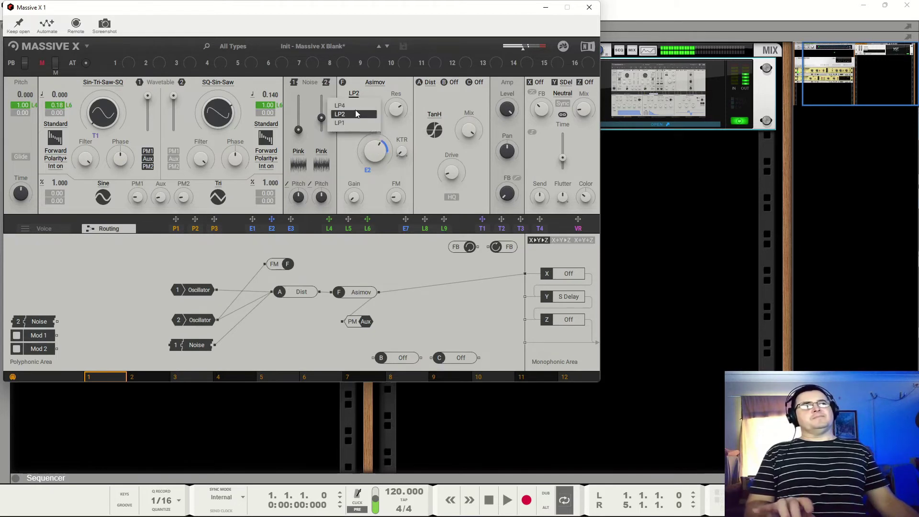
left_click(354, 105)
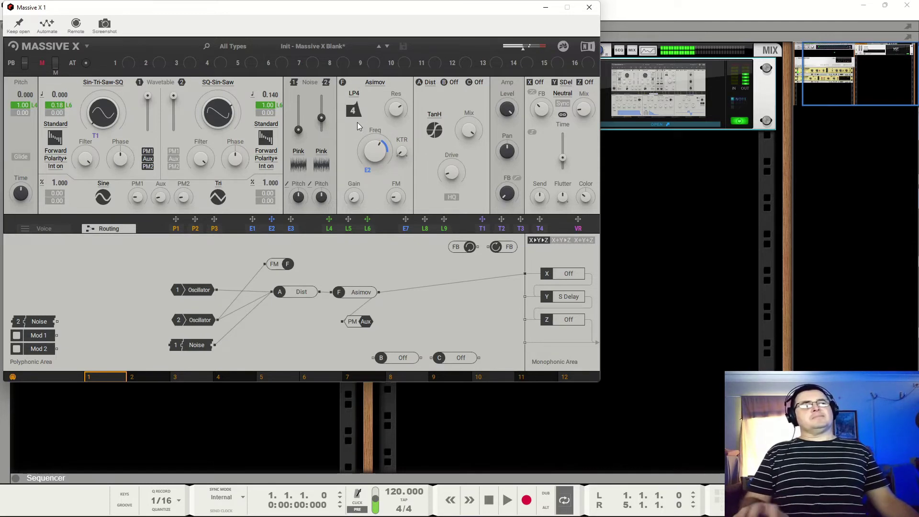
mouse_move(398, 200)
mouse_move(398, 200)
left_mouse_down()
mouse_move(397, 225)
mouse_move(397, 193)
left_mouse_up()
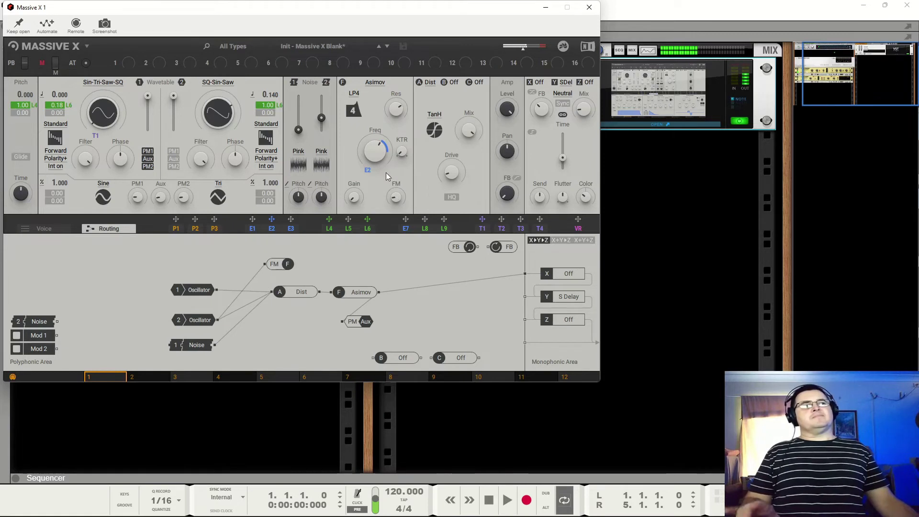
Step: Switch the filter type to Blue Monark and lower its Res, keeping the LP4 mode
left_click(379, 83)
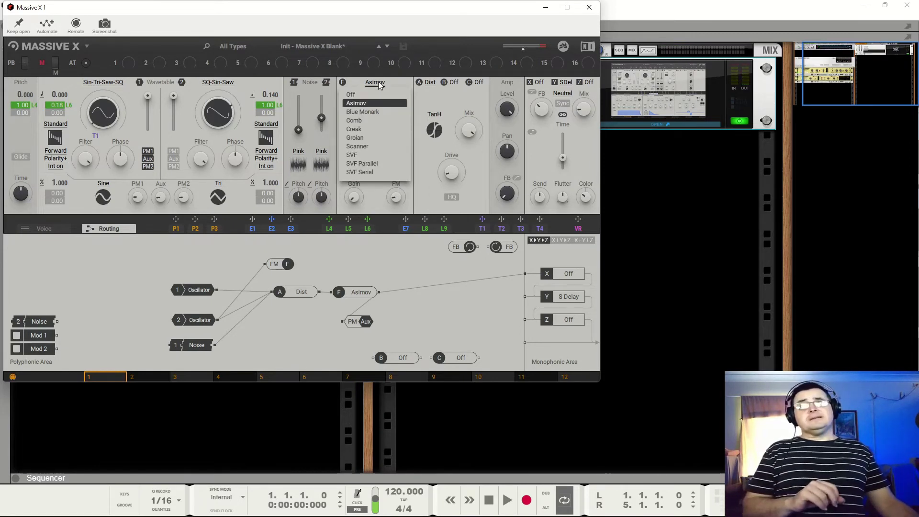
left_click(369, 111)
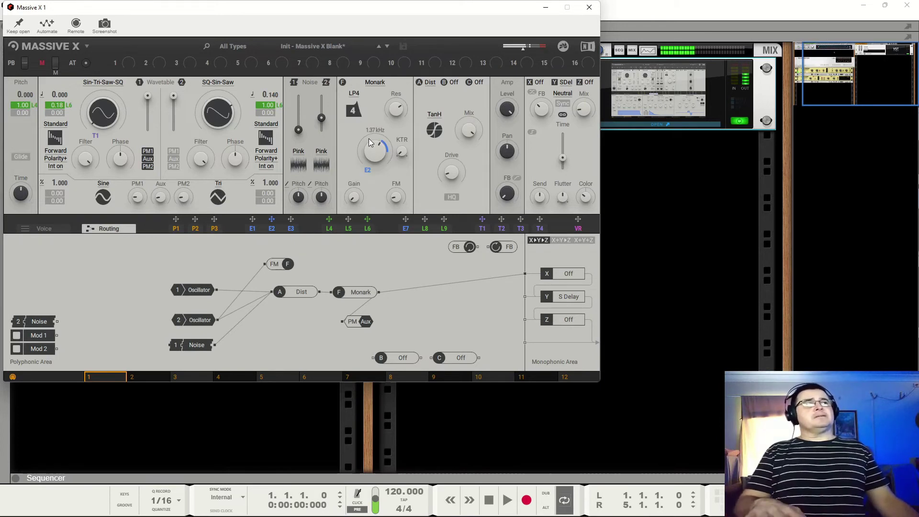
left_click(353, 113)
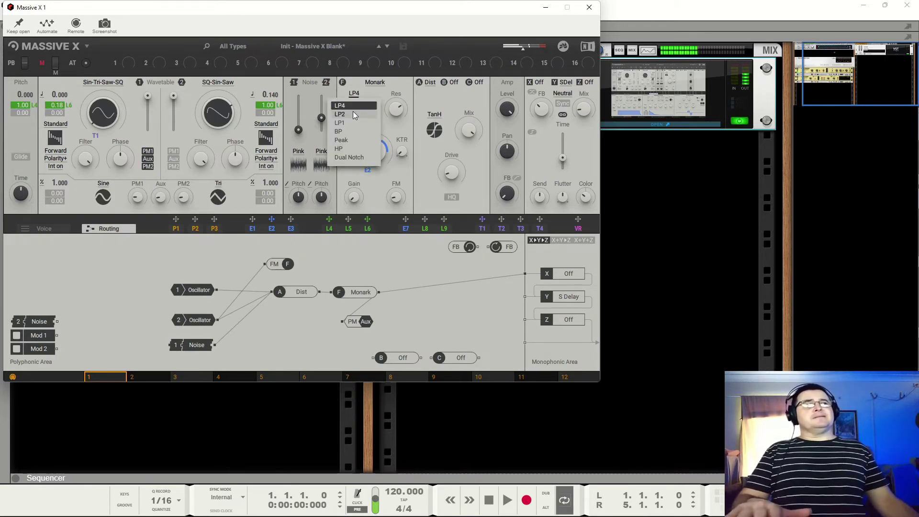
left_click(393, 114)
left_click_drag(396, 109, 393, 112)
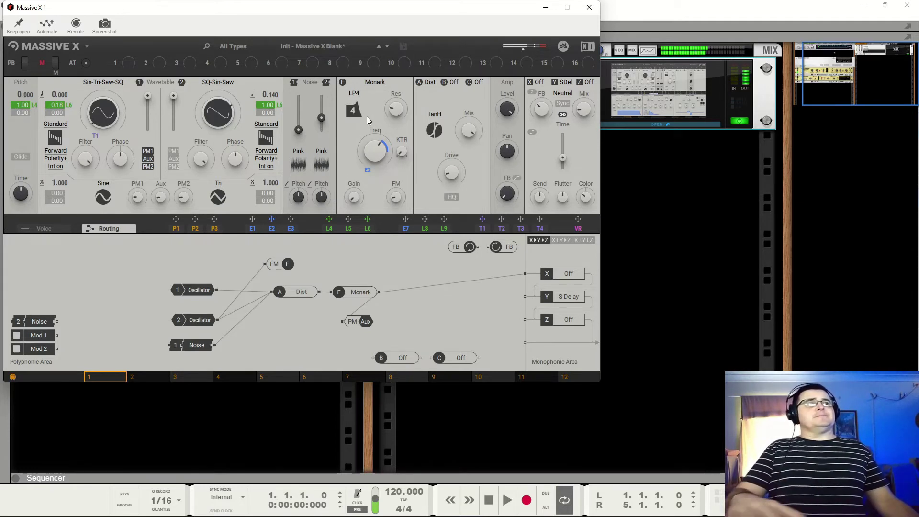
Step: Try the Blue Monark filter in LP2, LP1 and BP modes
left_click(353, 110)
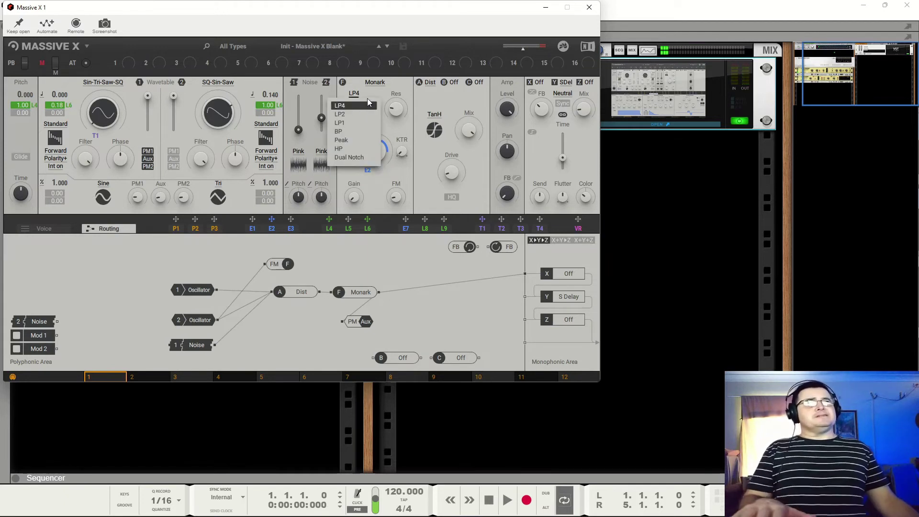
left_click(366, 98)
left_click(360, 111)
left_click(352, 114)
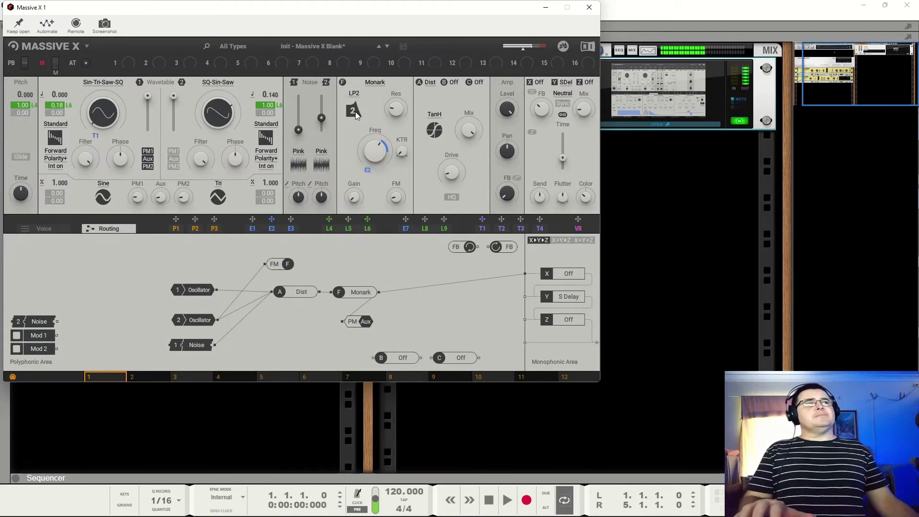
left_click(356, 110)
left_click(352, 121)
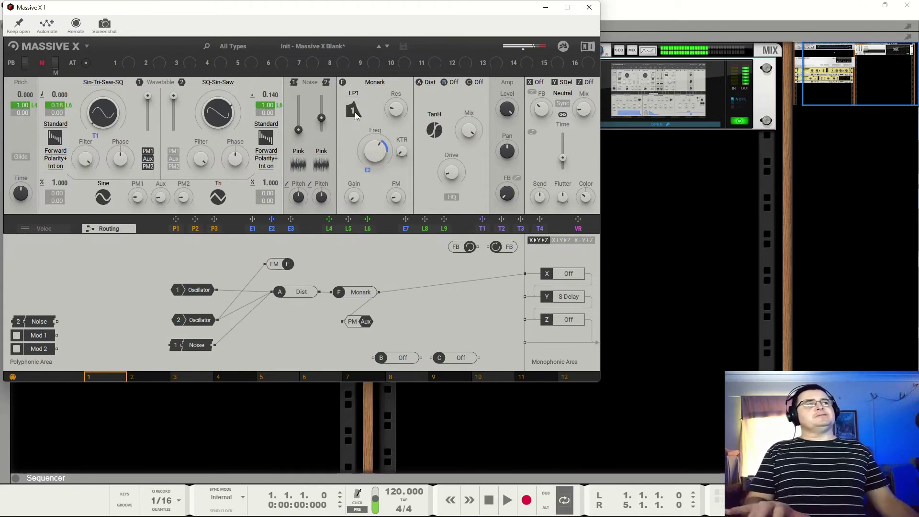
left_click(355, 112)
left_click(357, 131)
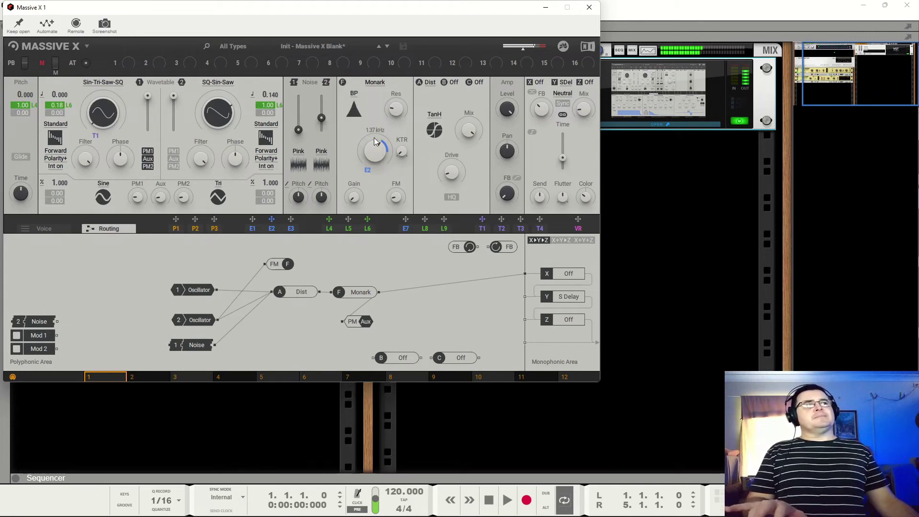
Step: Try the Blue Monark filter in Peak, HP and Dual Notch modes, and return it to LP4
left_click(354, 112)
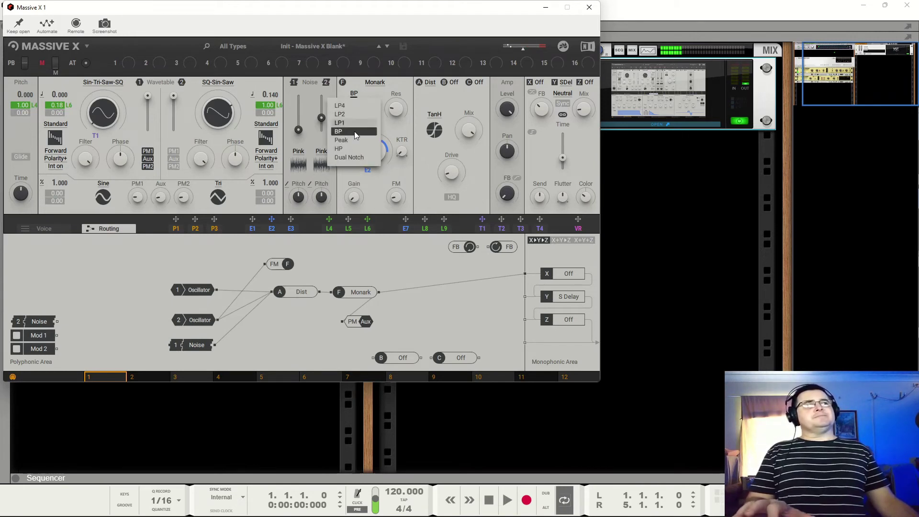
left_click(356, 133)
left_click(352, 111)
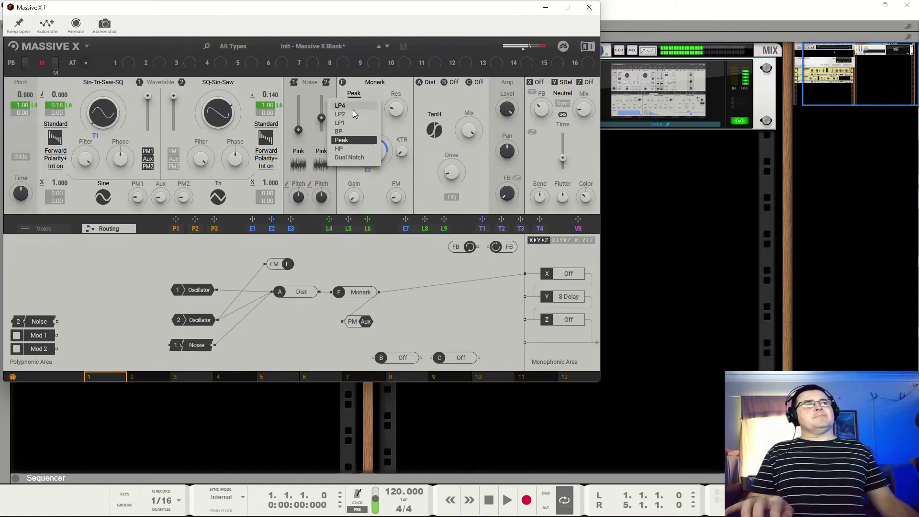
left_click(354, 149)
left_click(357, 113)
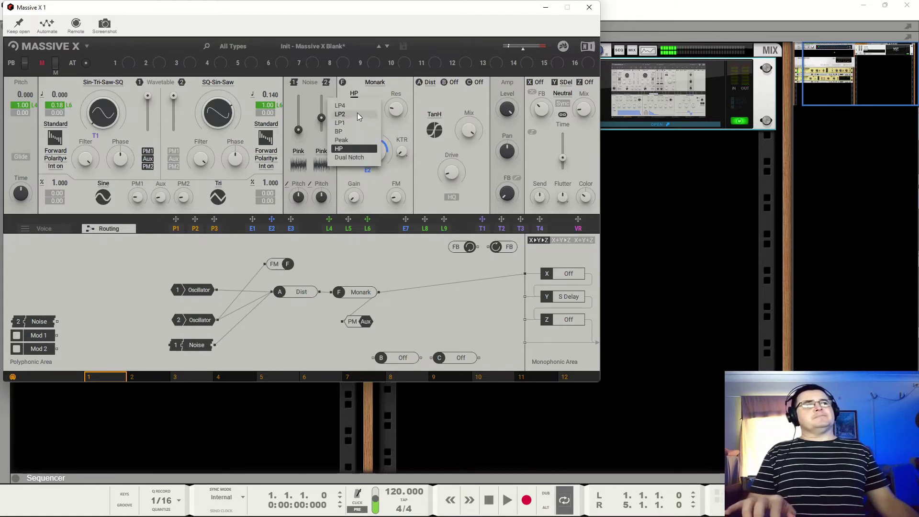
left_click(353, 156)
mouse_move(376, 153)
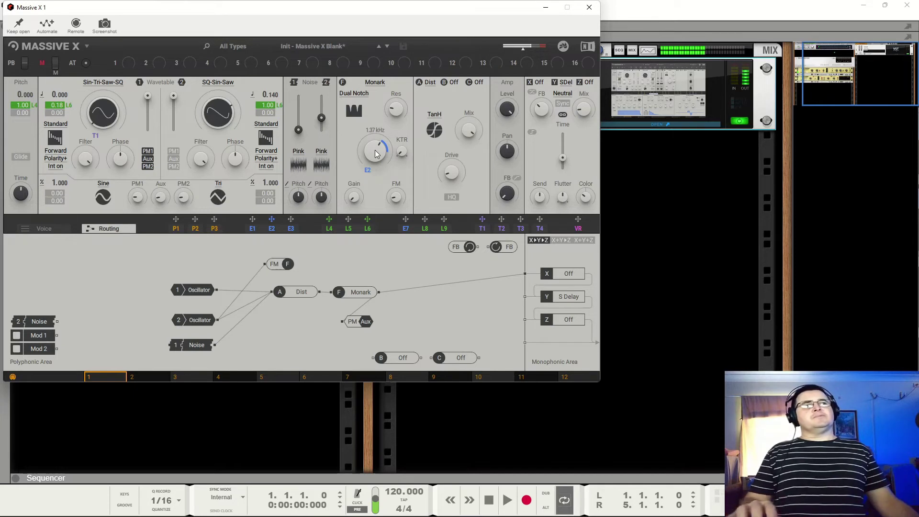
left_click(360, 103)
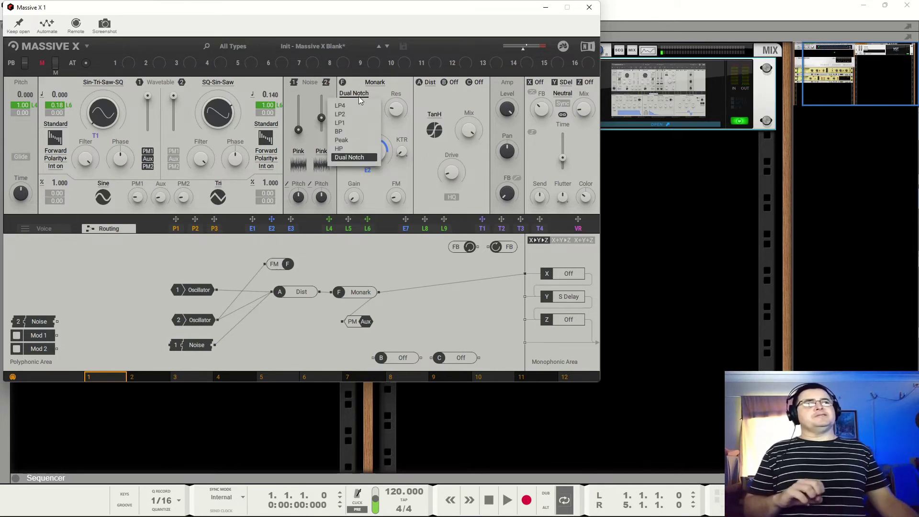
left_click(362, 95)
left_click(361, 96)
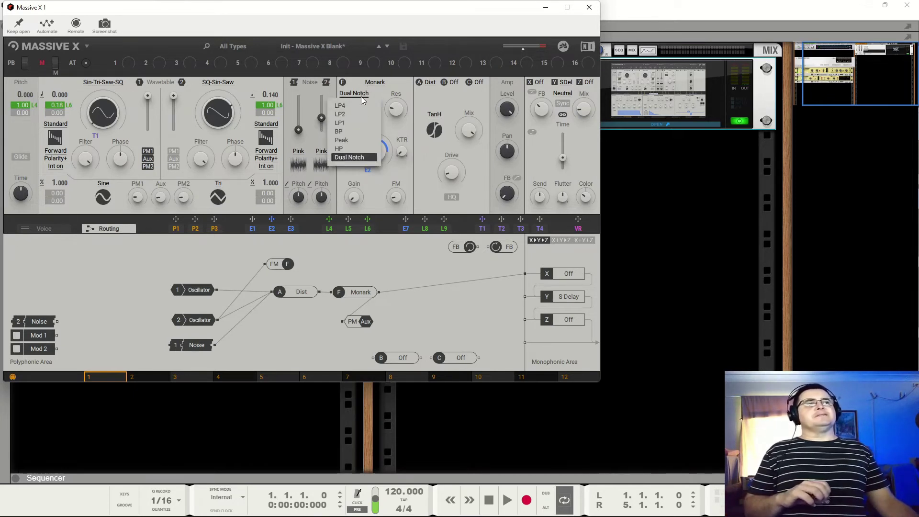
left_click(363, 105)
Step: Switch the filter type to Comb and try its OSC and Flanger modes
left_click(375, 83)
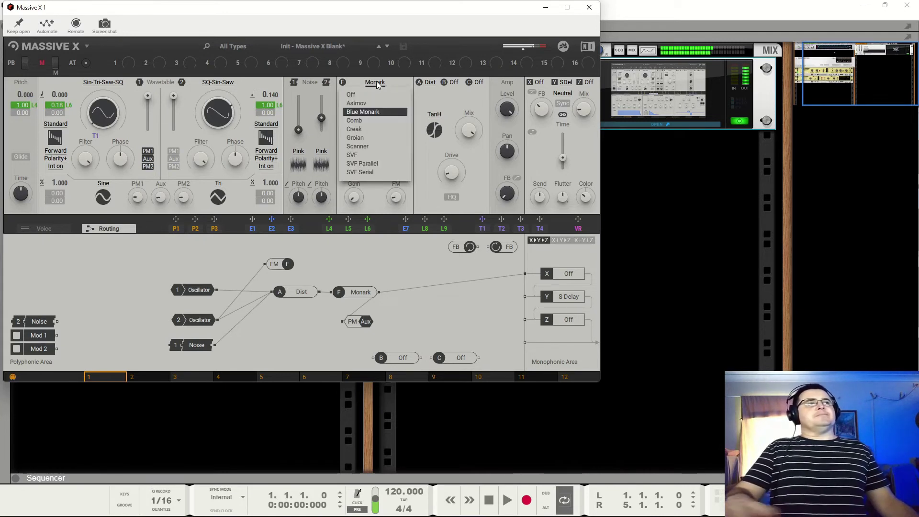
left_click(365, 121)
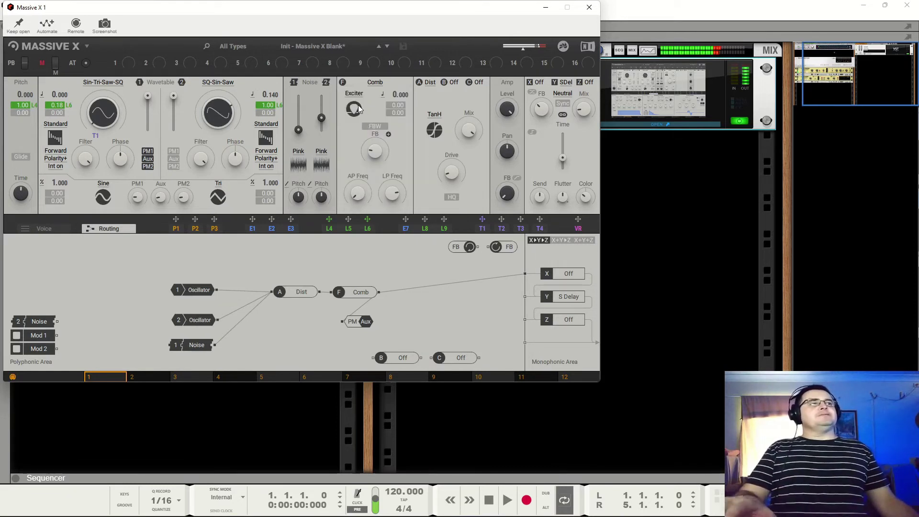
left_click(355, 110)
left_click(354, 114)
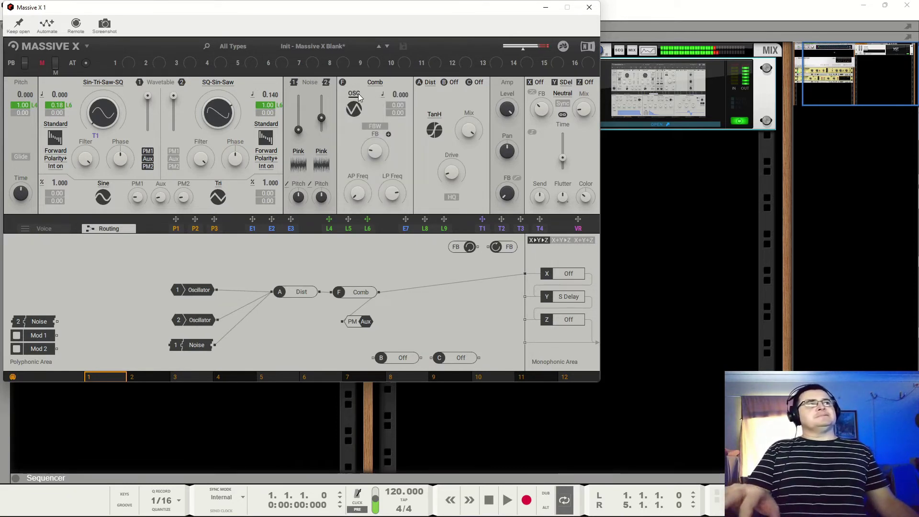
left_click(357, 102)
left_click(352, 122)
left_click(356, 96)
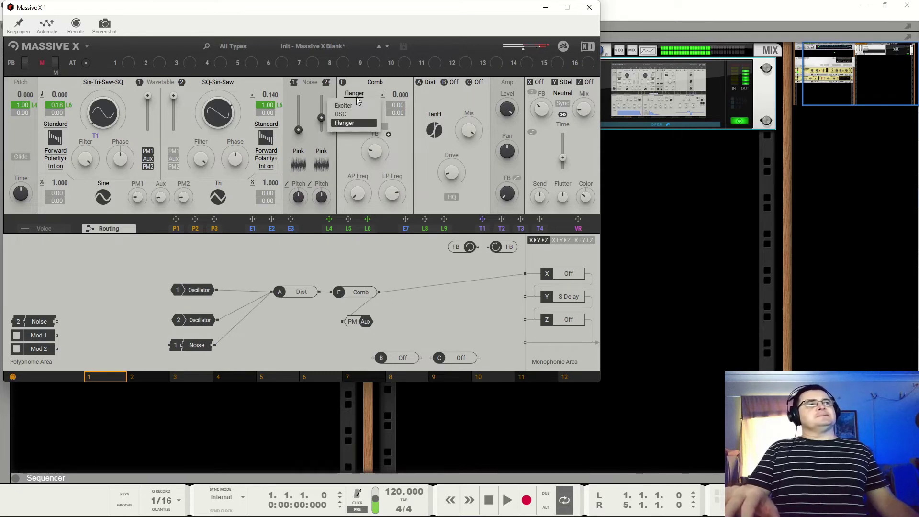
Step: Switch the filter type to Creak and lower its Freq in Driven mode
left_click(373, 83)
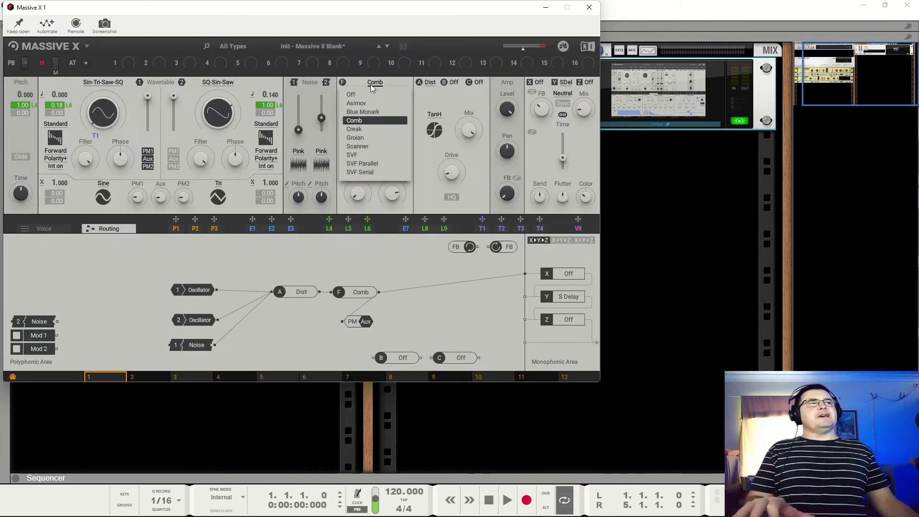
left_click(371, 124)
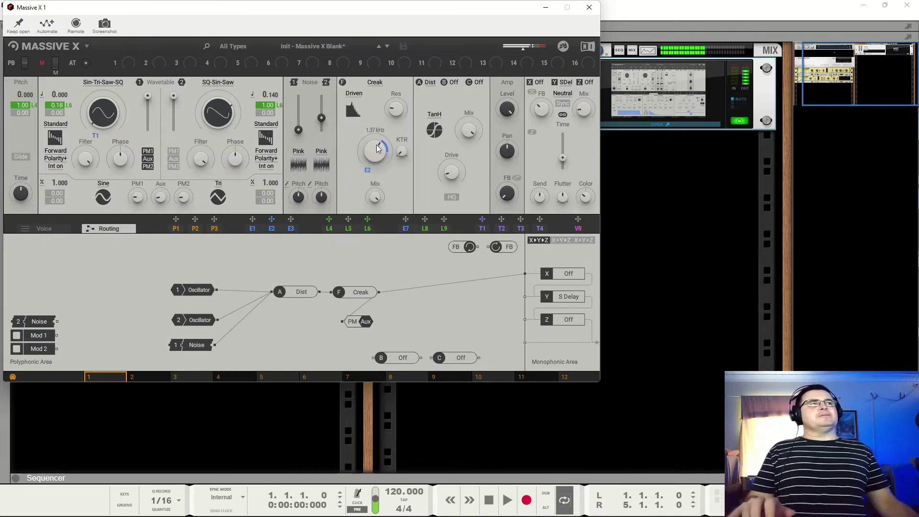
mouse_move(376, 151)
left_mouse_down()
mouse_move(376, 180)
mouse_move(377, 167)
left_mouse_up()
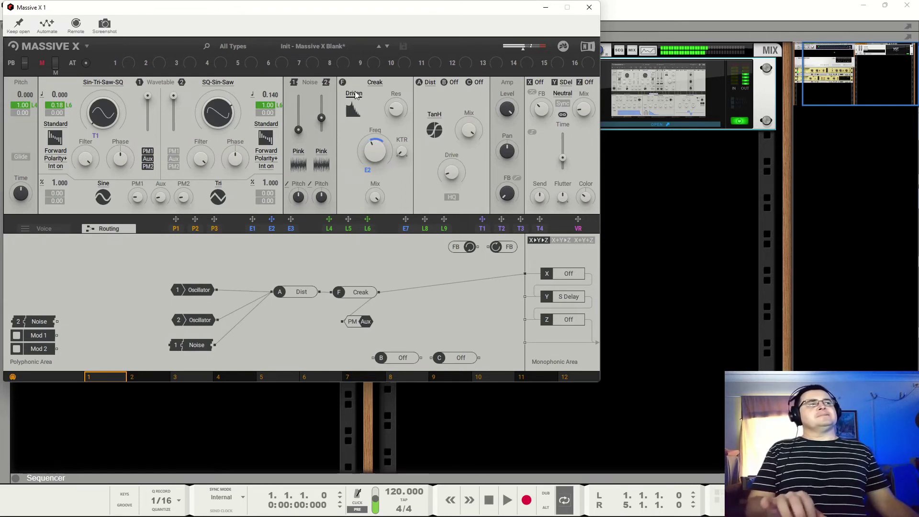
Step: Bypass and re-enable Dist, and try the Creak filter in Gnarl, Nosy and Euer modes
left_click(419, 82)
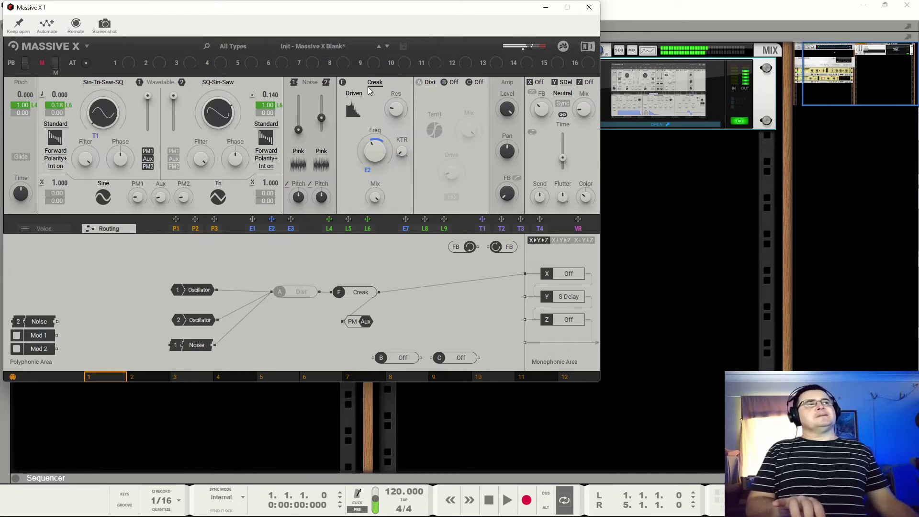
left_click(419, 83)
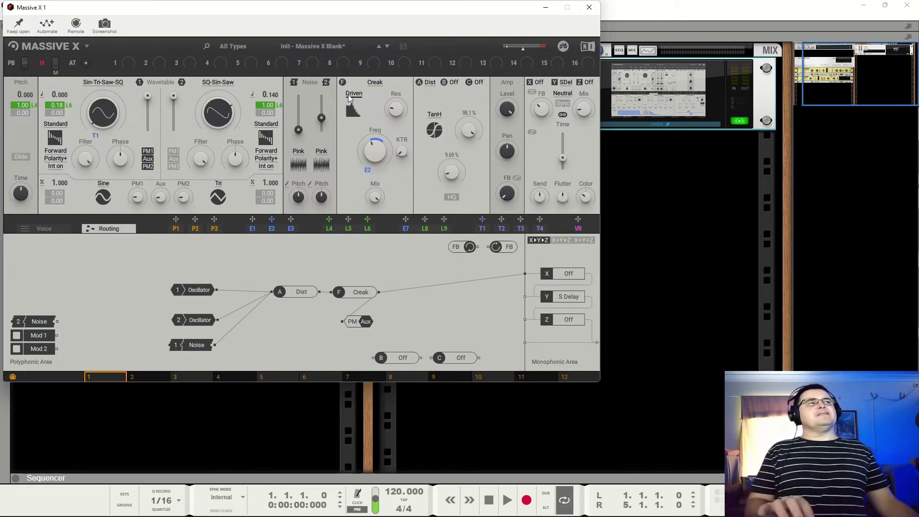
left_click(352, 110)
left_click(352, 116)
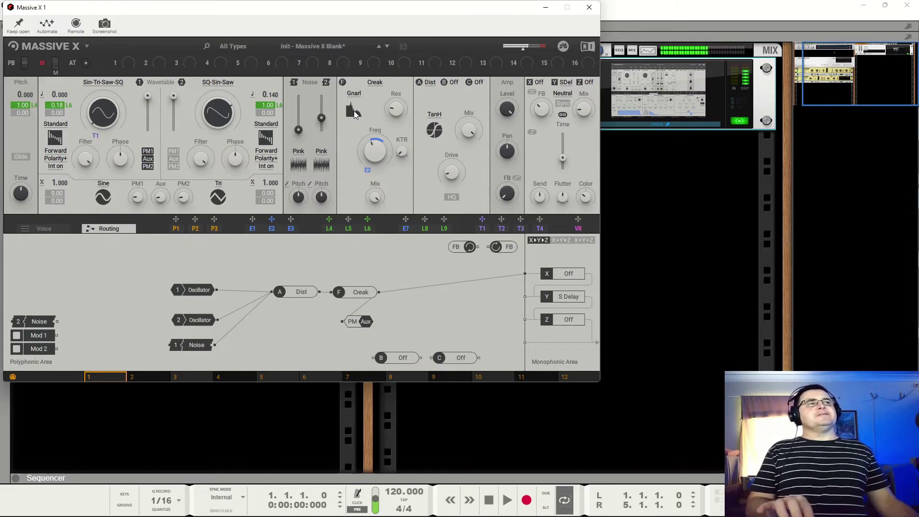
left_click(354, 111)
left_click(351, 120)
left_click(353, 108)
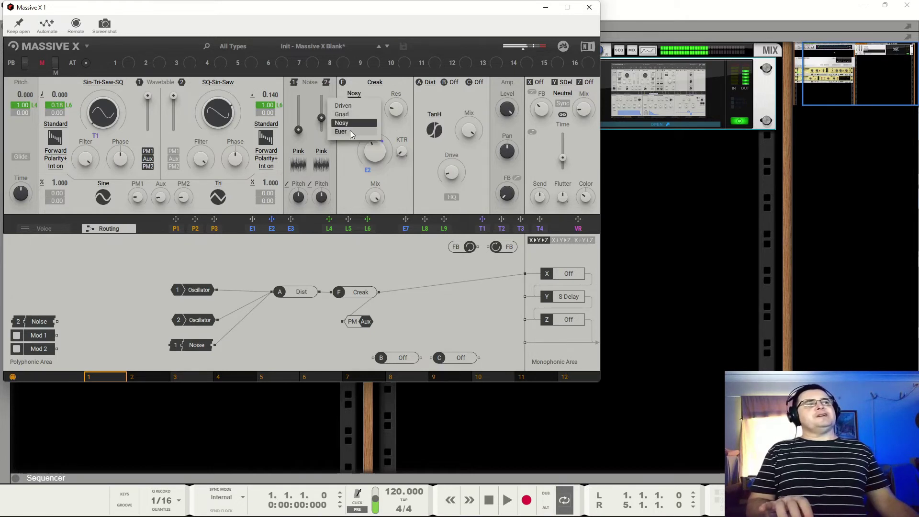
left_click(349, 130)
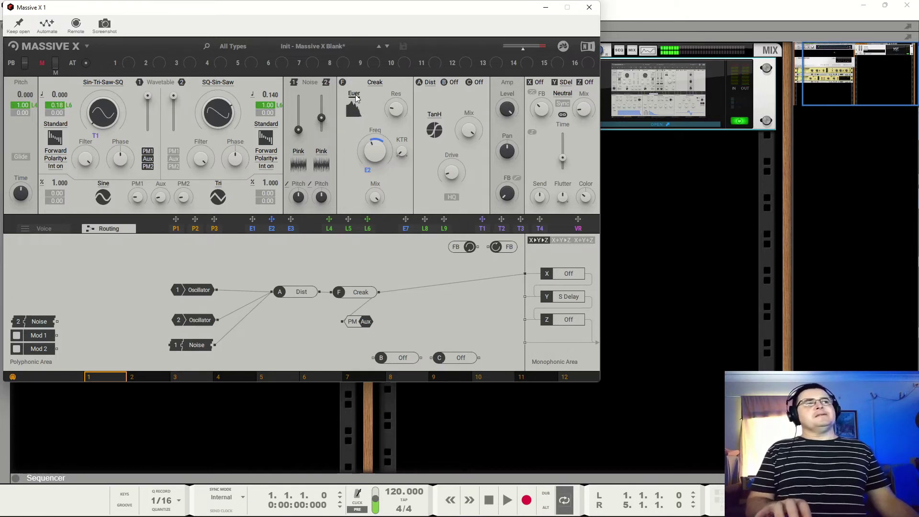
Step: Switch the filter type to Groian and set its mode to BP
left_click(356, 94)
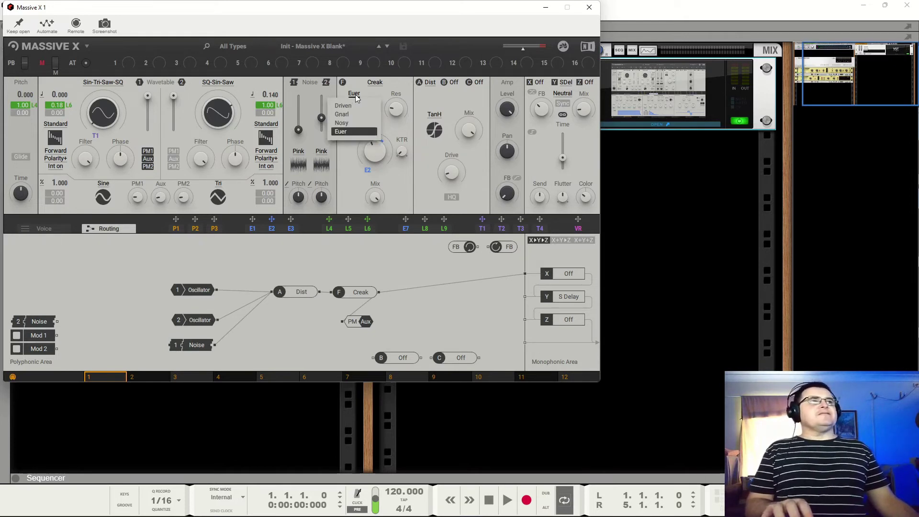
left_click(372, 85)
left_click(370, 85)
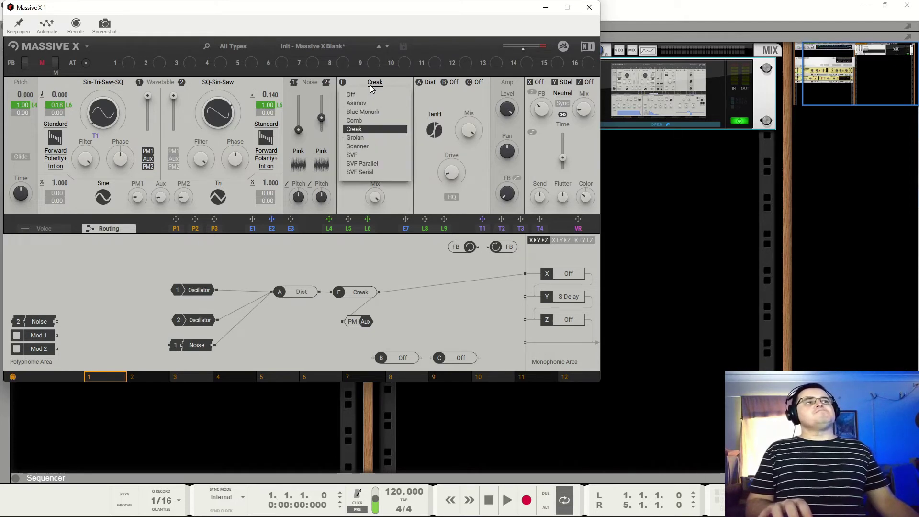
left_click(369, 138)
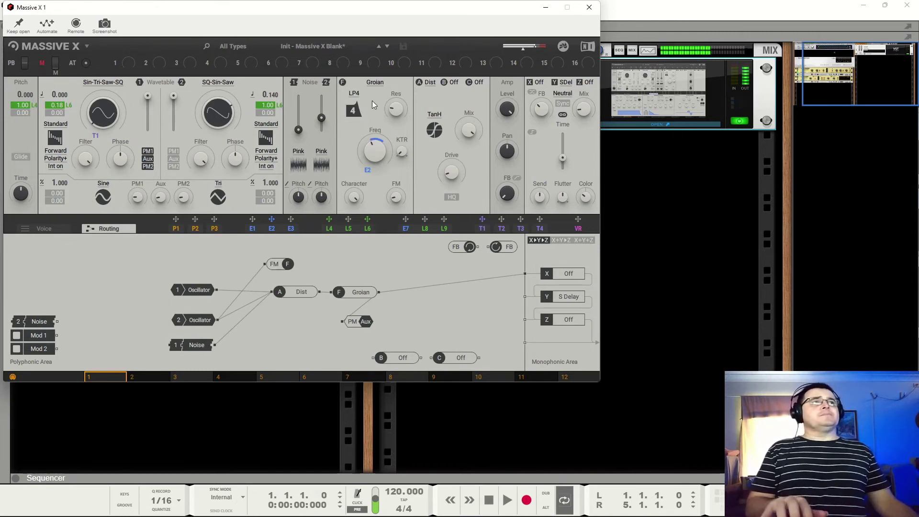
left_click(352, 108)
left_click(353, 116)
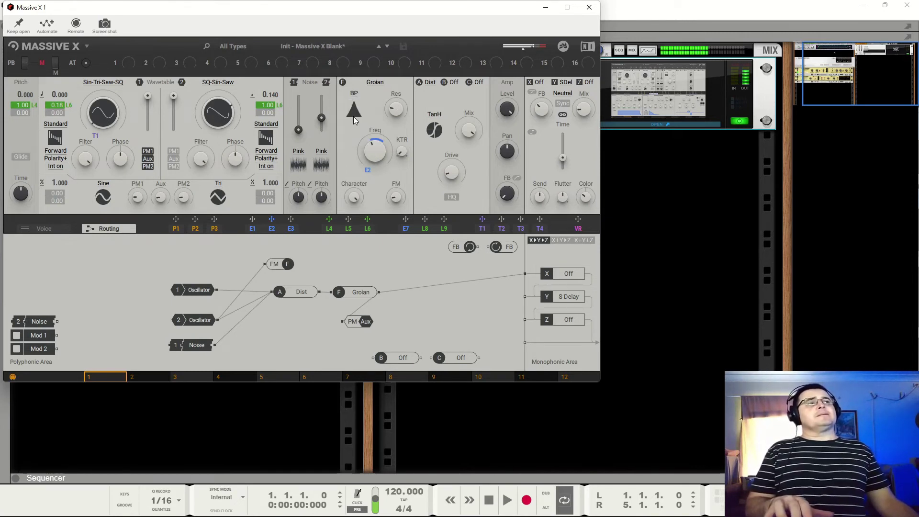
Step: Set the Groian filter's mode to Peak and bypass Dist in insert slot A
left_click(354, 108)
left_click(353, 122)
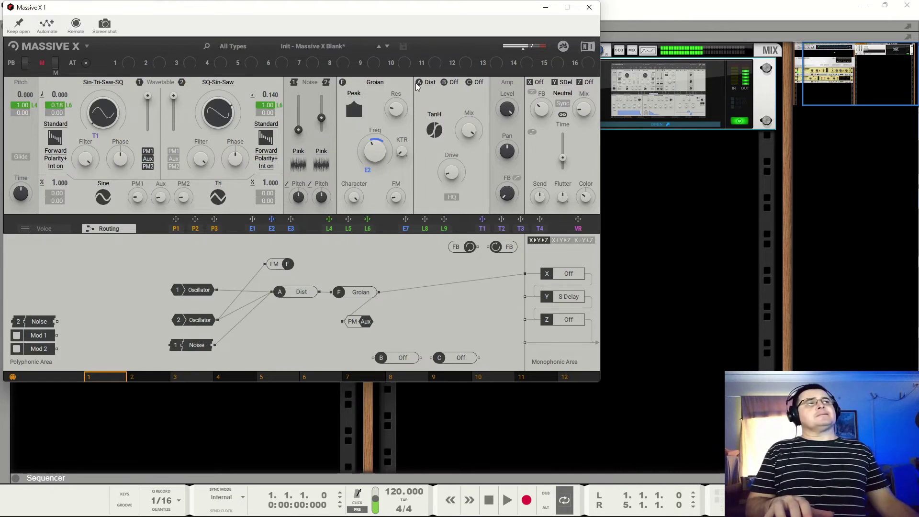
left_click(420, 82)
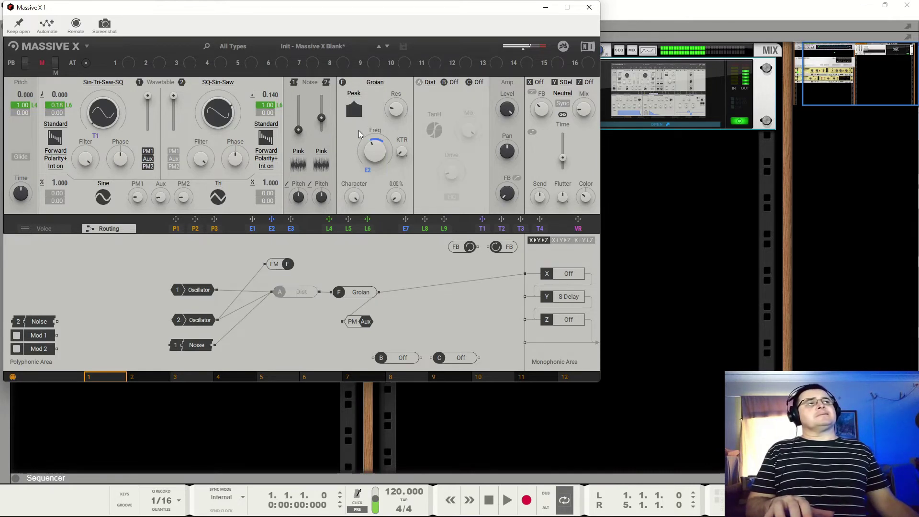
Step: Switch the filter type to Scanner and try it in LP2 mode
left_click(374, 83)
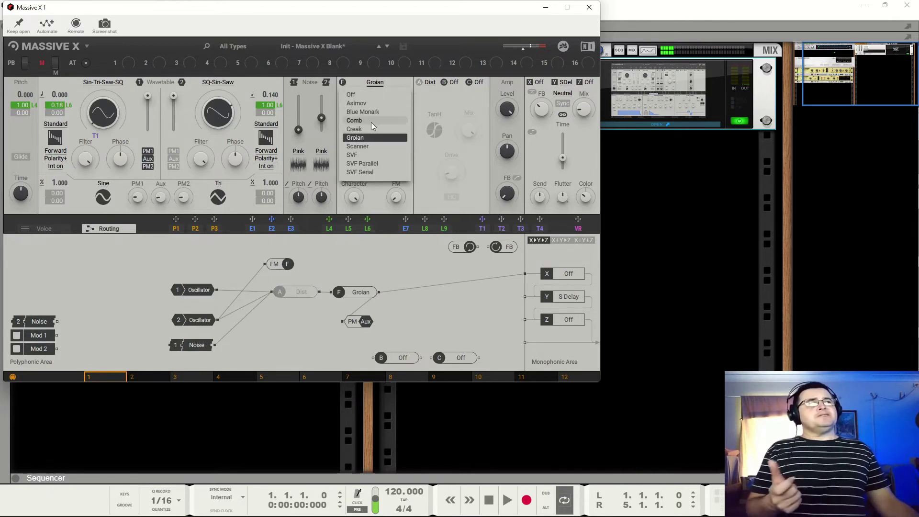
left_click(368, 148)
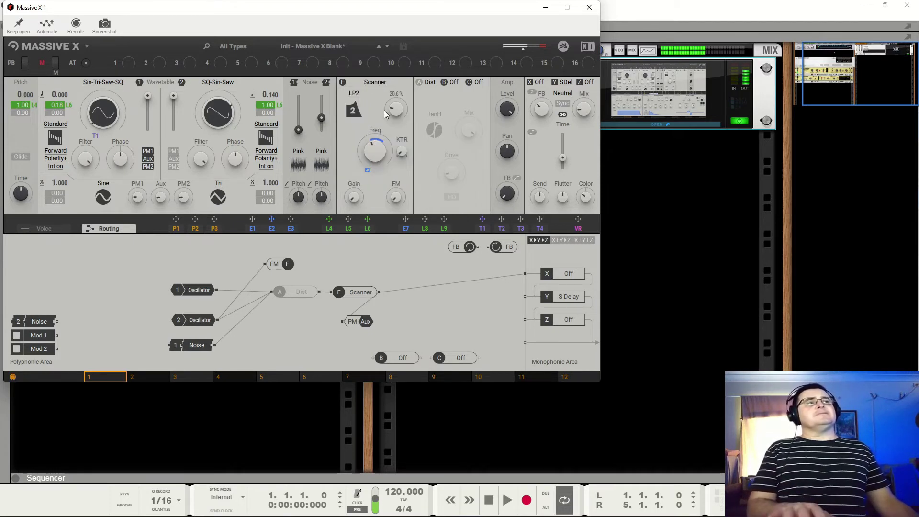
left_click(358, 108)
left_click(358, 106)
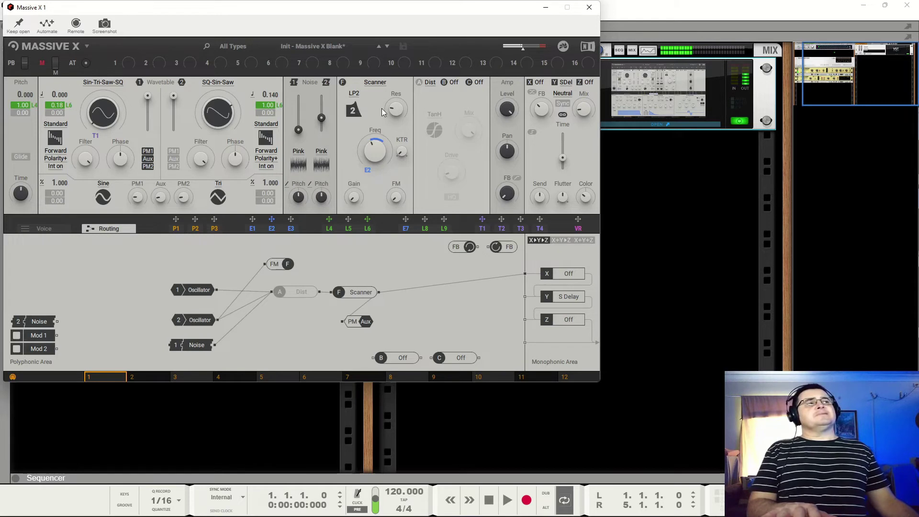
mouse_move(373, 152)
left_mouse_down()
mouse_move(374, 128)
mouse_move(374, 154)
left_mouse_up()
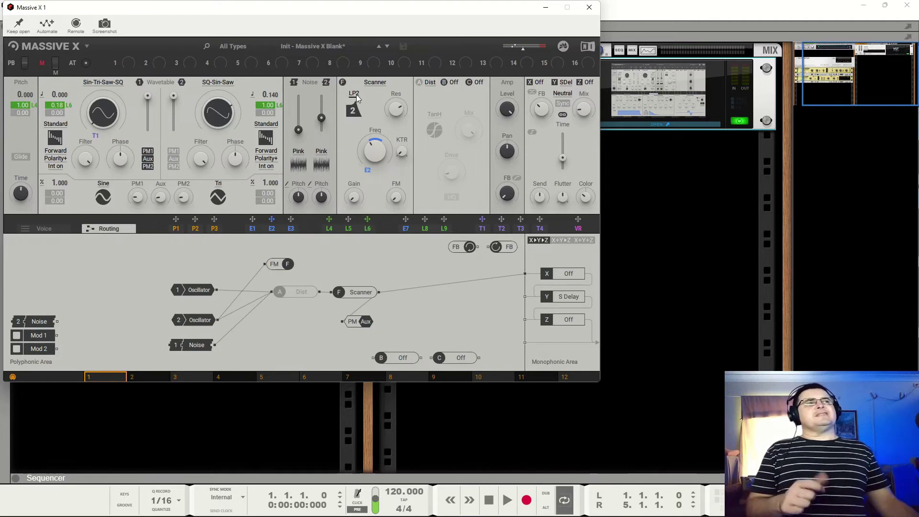
Step: Switch the filter type to SVF in LP mode and sweep Res up to 100% and back to 21.6%
left_click(372, 83)
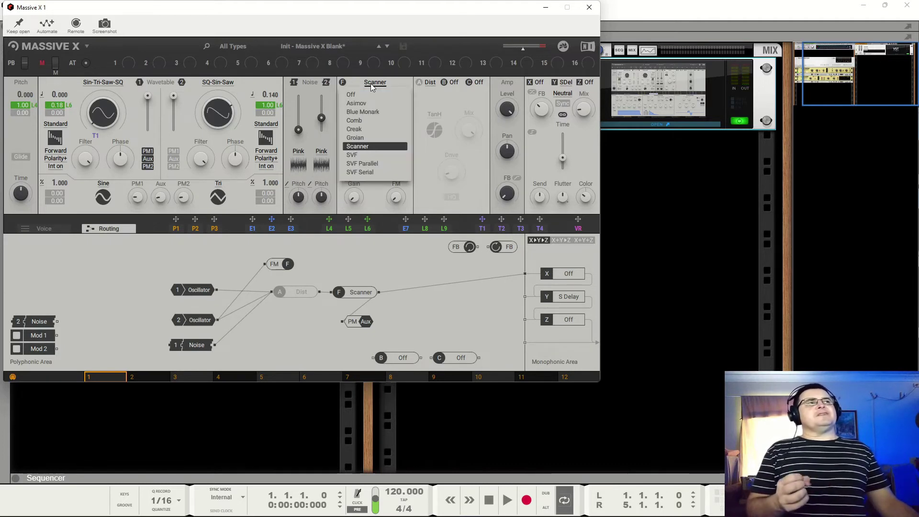
left_click(355, 155)
mouse_move(377, 158)
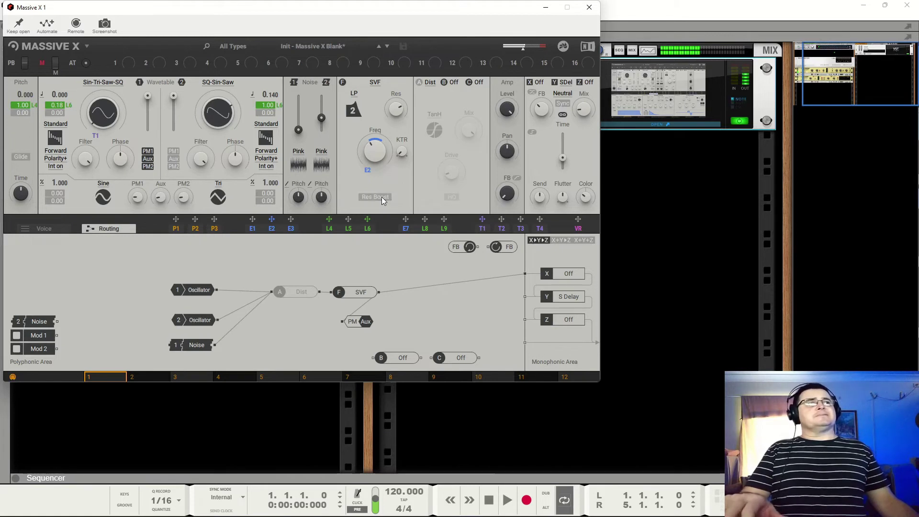
mouse_move(395, 112)
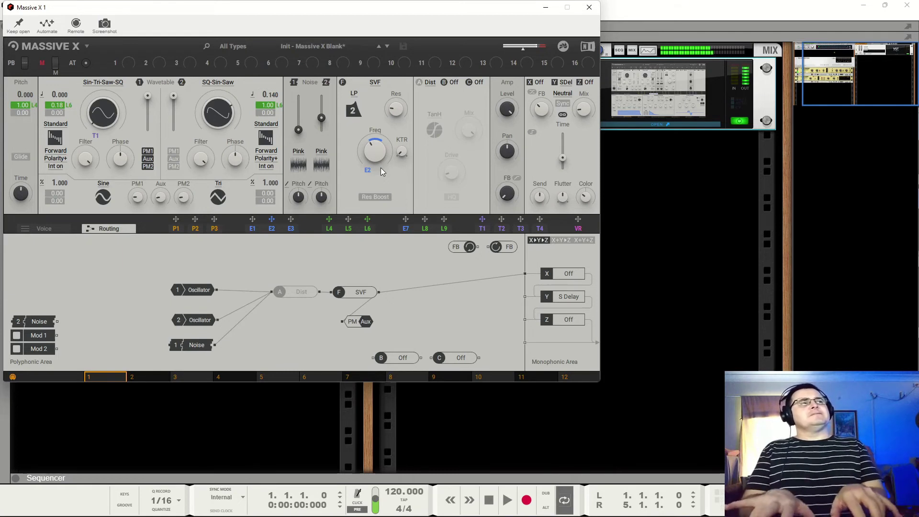
left_click(354, 94)
left_click(354, 105)
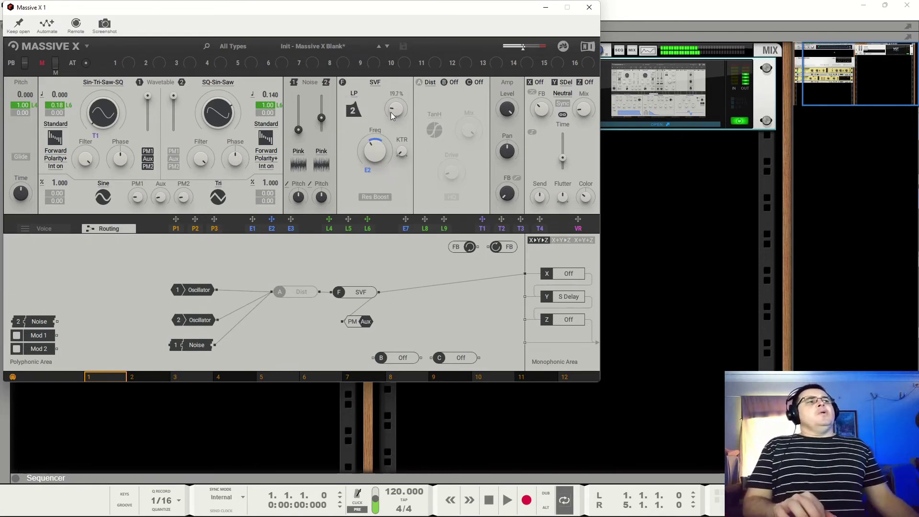
left_click_drag(395, 109, 396, 67)
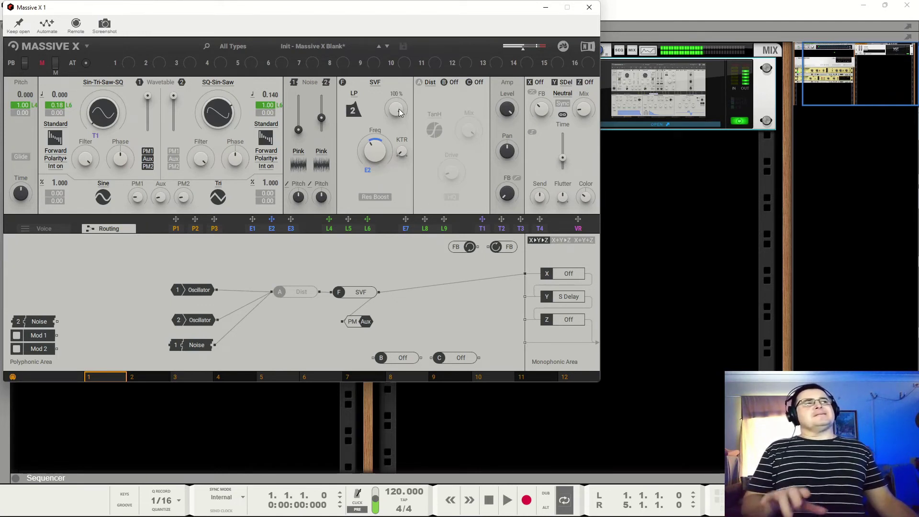
left_click_drag(399, 110, 399, 175)
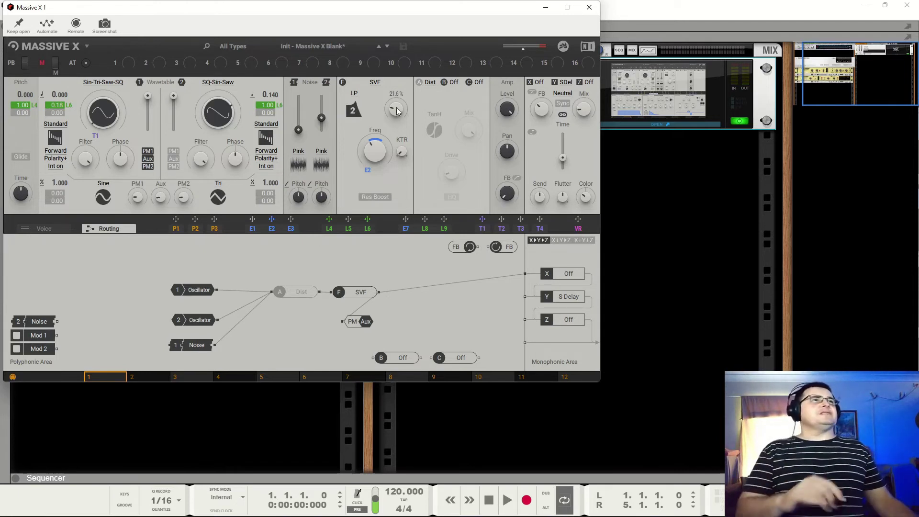
Step: Try the SVF Parallel and SVF Serial filter types and return to SVF Parallel
left_click(375, 83)
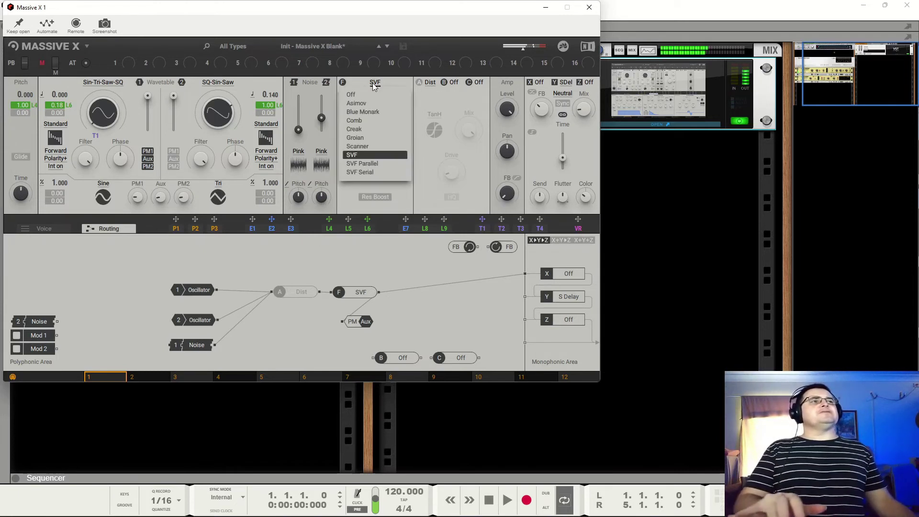
left_click(375, 165)
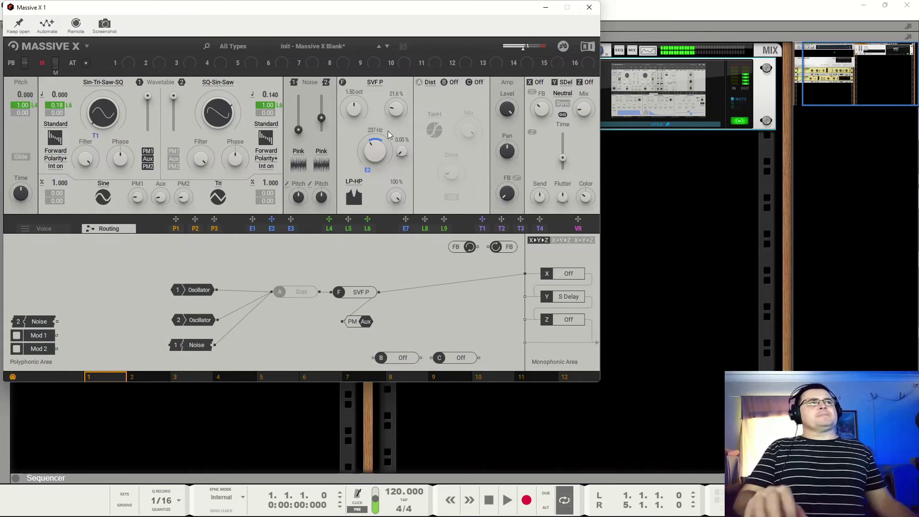
left_click(375, 84)
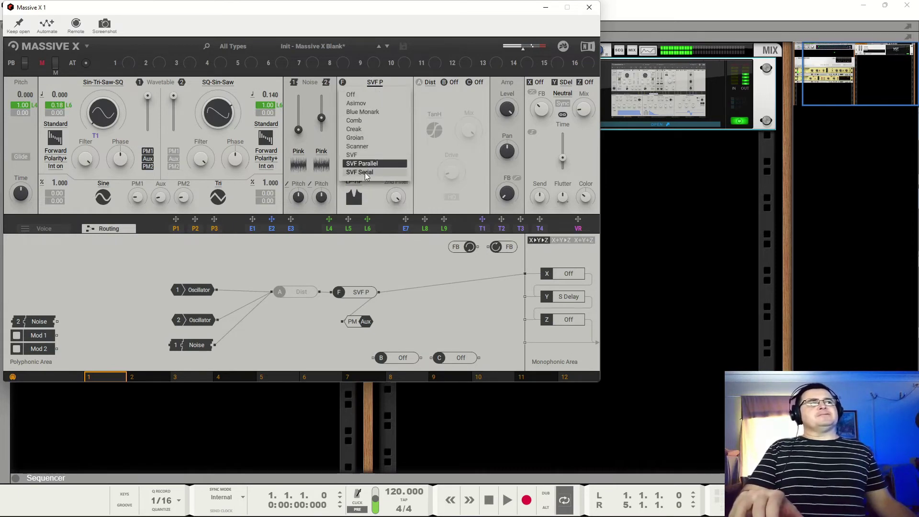
left_click(365, 173)
left_click(375, 83)
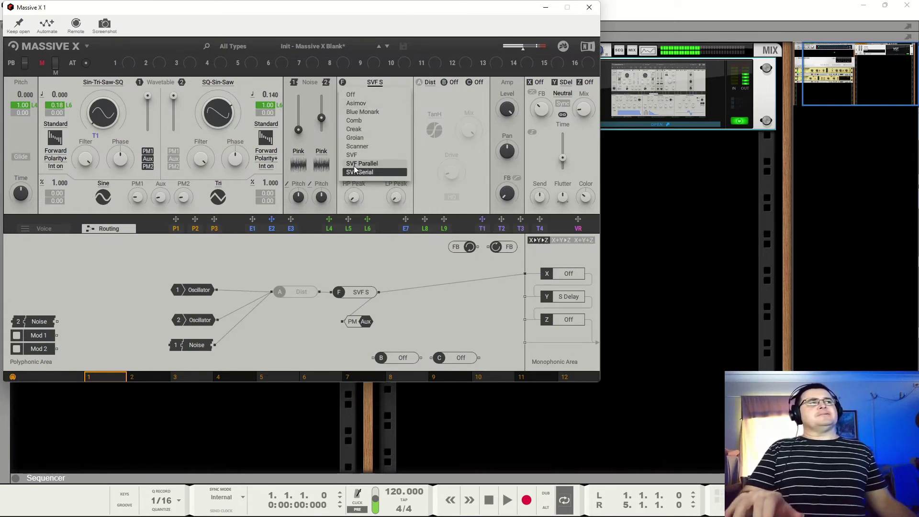
left_click(354, 164)
Step: Set the SVF Parallel filter's mode to LP-BP and lower its 2nd Filter amount
left_click(354, 181)
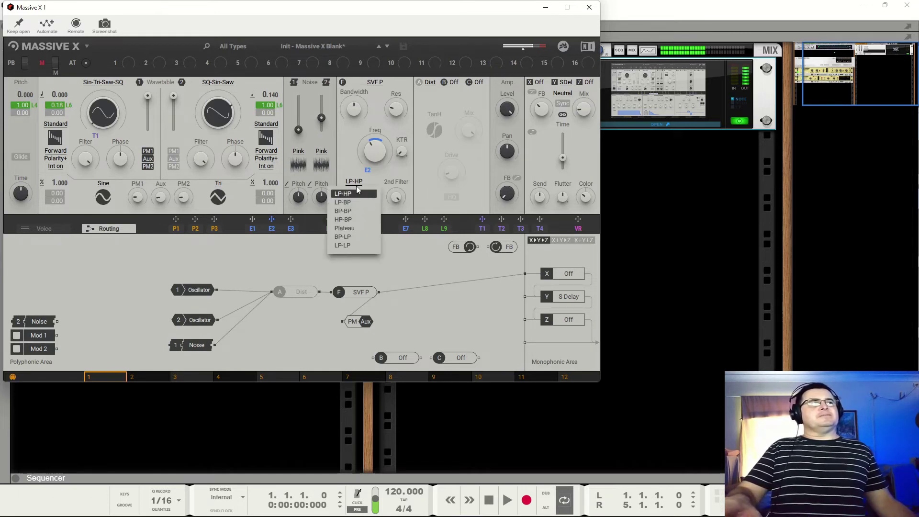
left_click(359, 202)
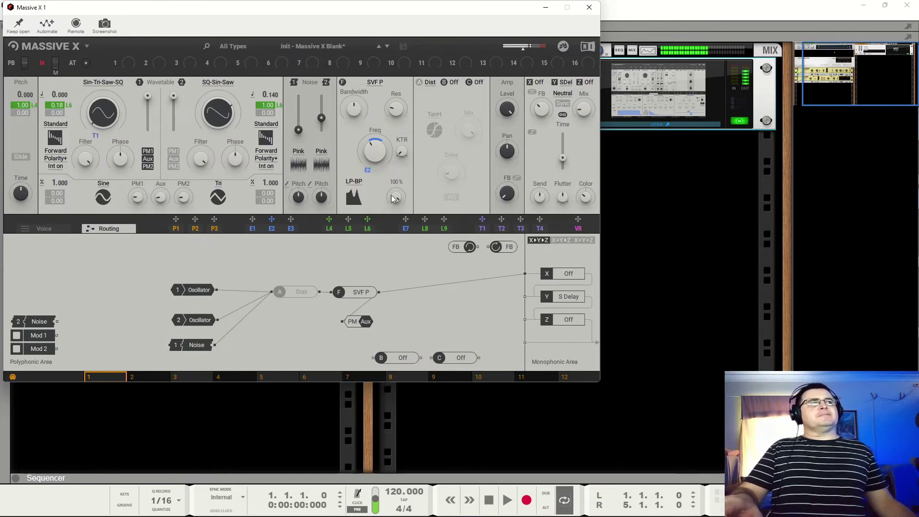
mouse_move(393, 199)
left_mouse_down()
mouse_move(392, 230)
mouse_move(396, 186)
mouse_move(396, 211)
left_mouse_up()
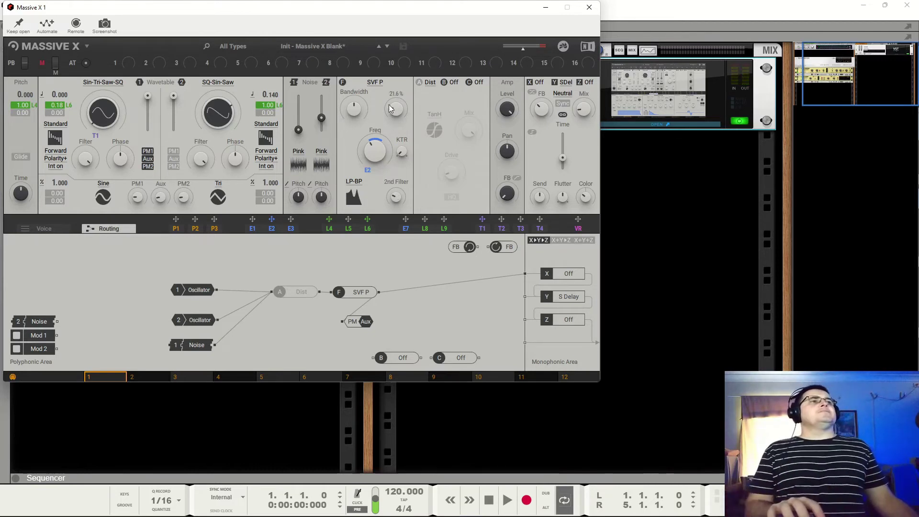
Step: Switch the filter type to Blue Monark with Freq at 800 Hz and re-enable Dist
left_click(380, 82)
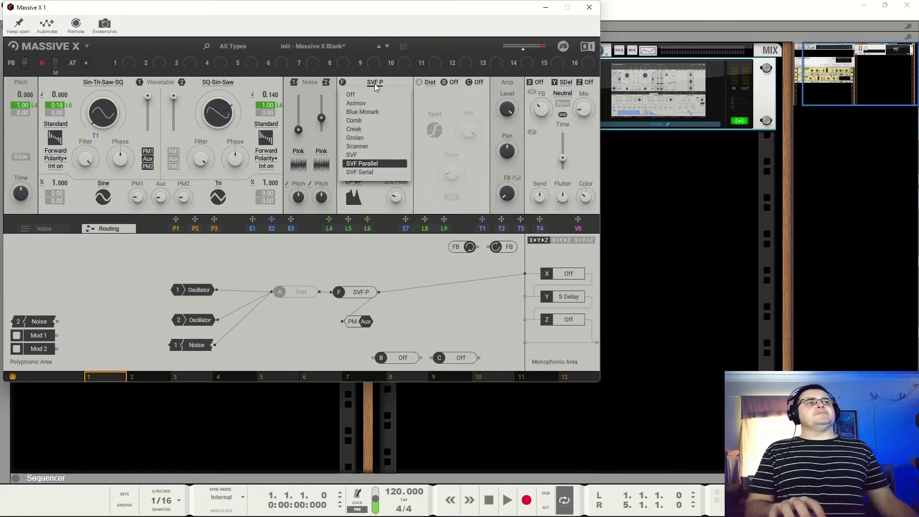
left_click(384, 111)
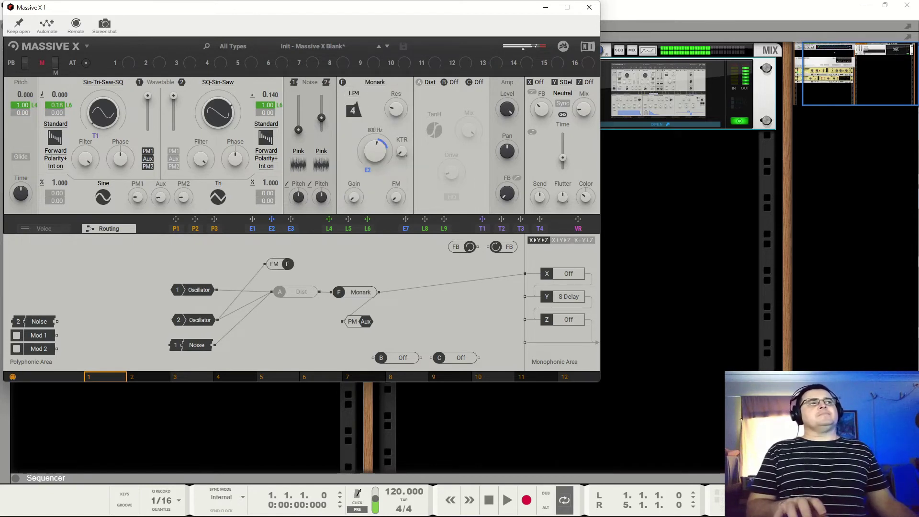
mouse_move(397, 114)
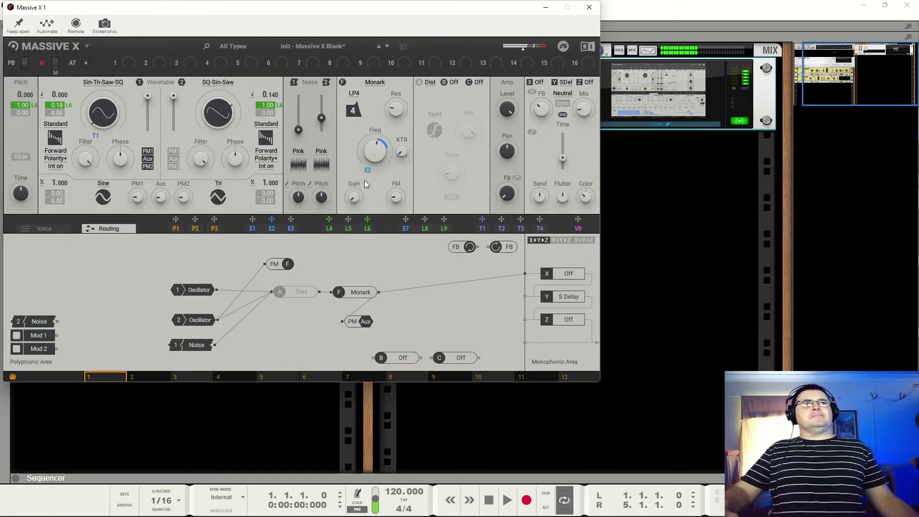
left_click(418, 83)
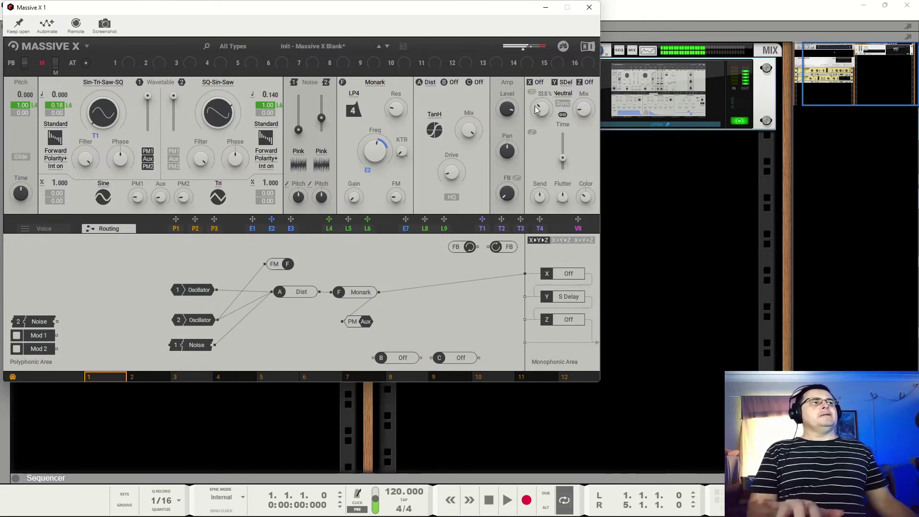
Step: Load a Phaser in effect slot X and adjust its feedback to about 75%
left_click(533, 82)
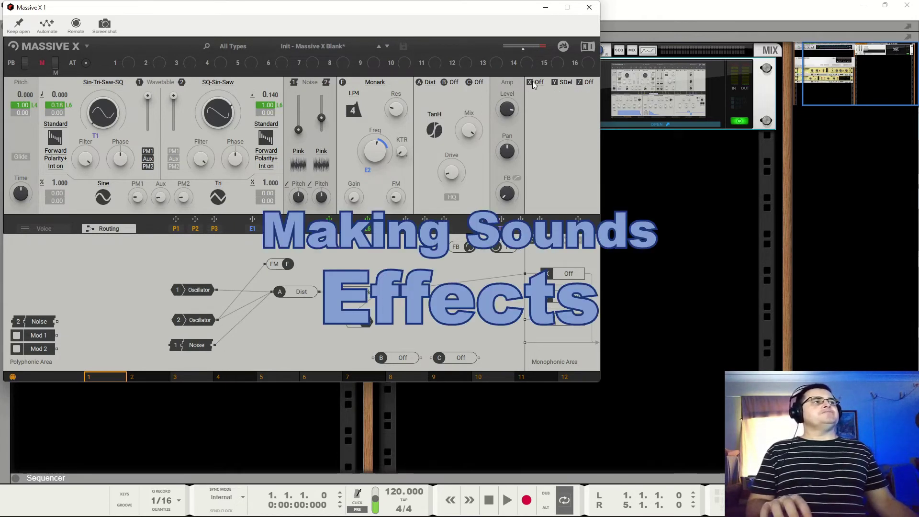
left_click(539, 85)
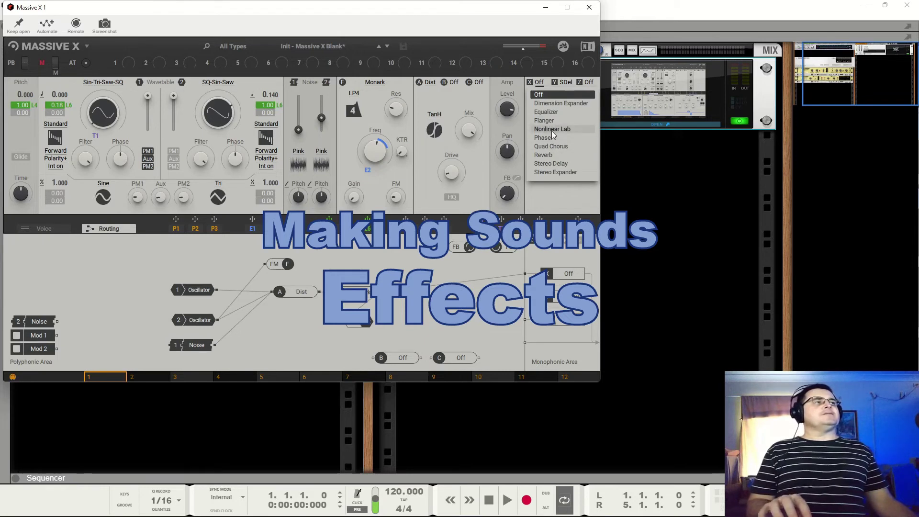
left_click(552, 139)
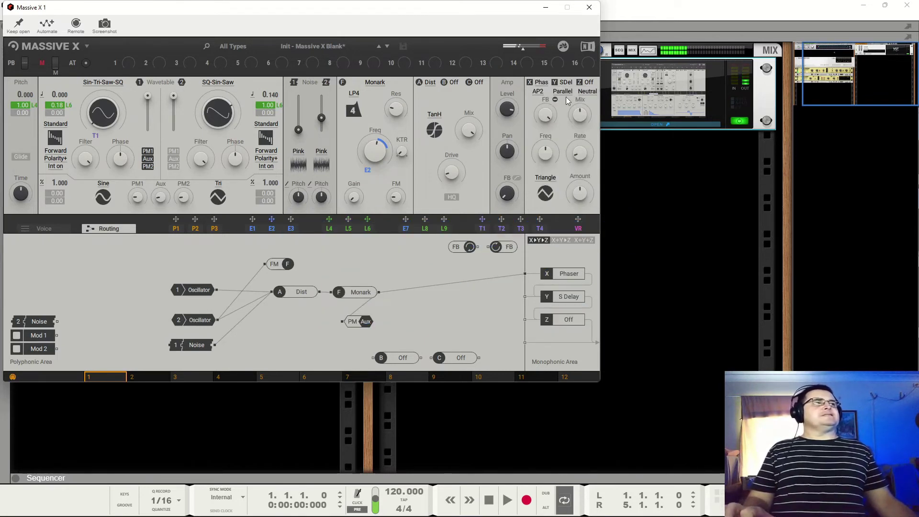
mouse_move(554, 114)
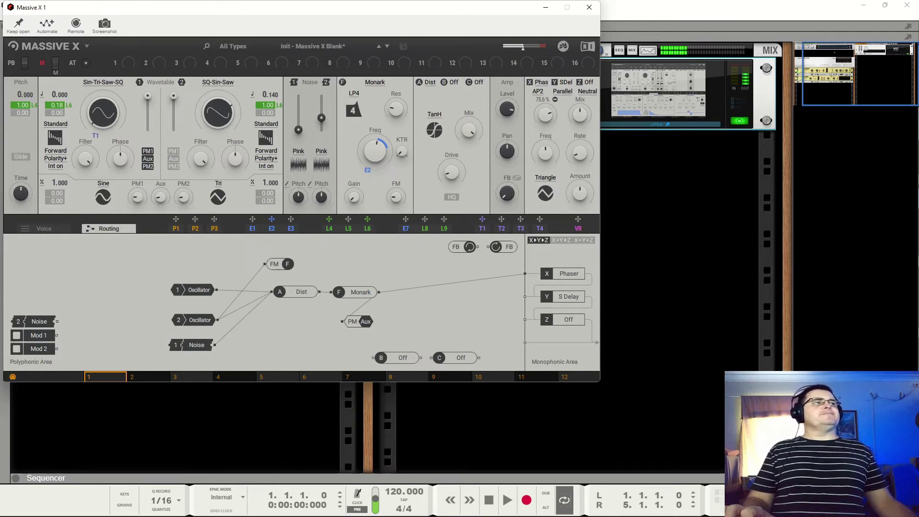
left_click_drag(545, 113, 544, 115)
mouse_move(541, 146)
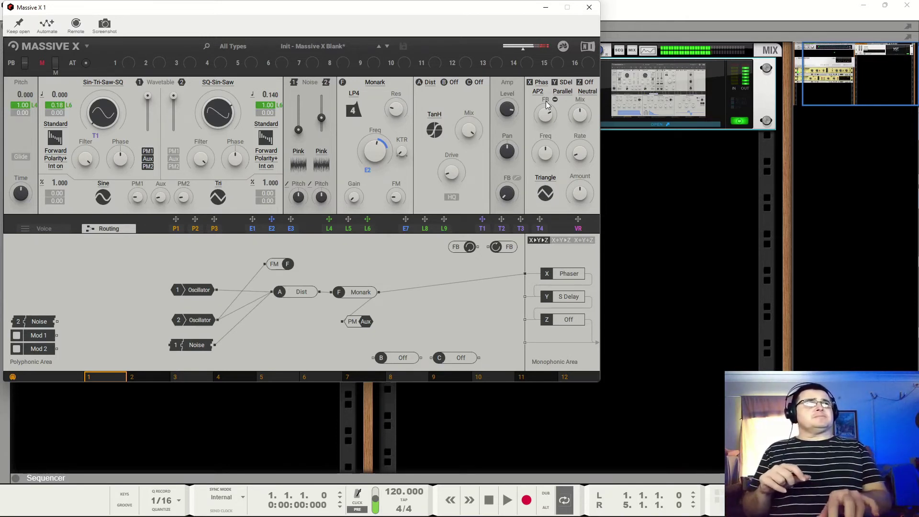
Step: Keep the Phaser in Parallel, change its character from Neutral to Stomp and lower its feedback
left_click(568, 91)
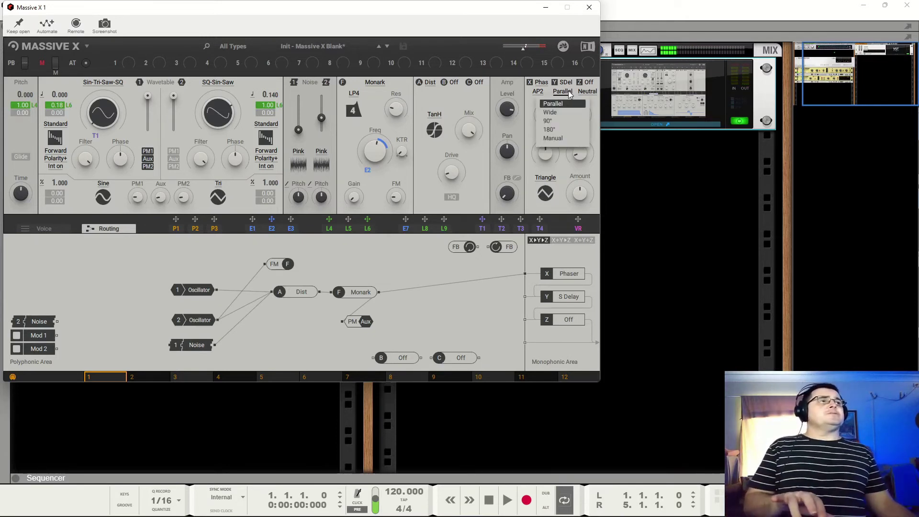
left_click(585, 91)
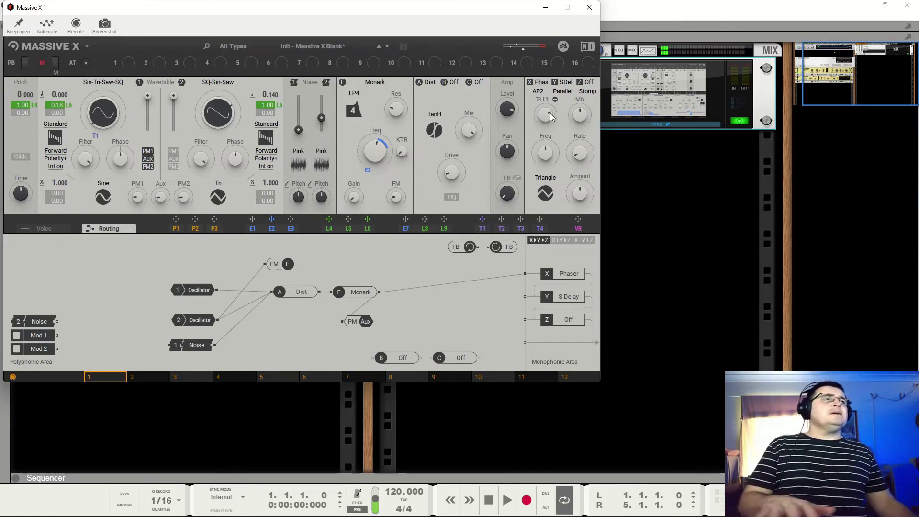
left_click_drag(548, 114, 548, 116)
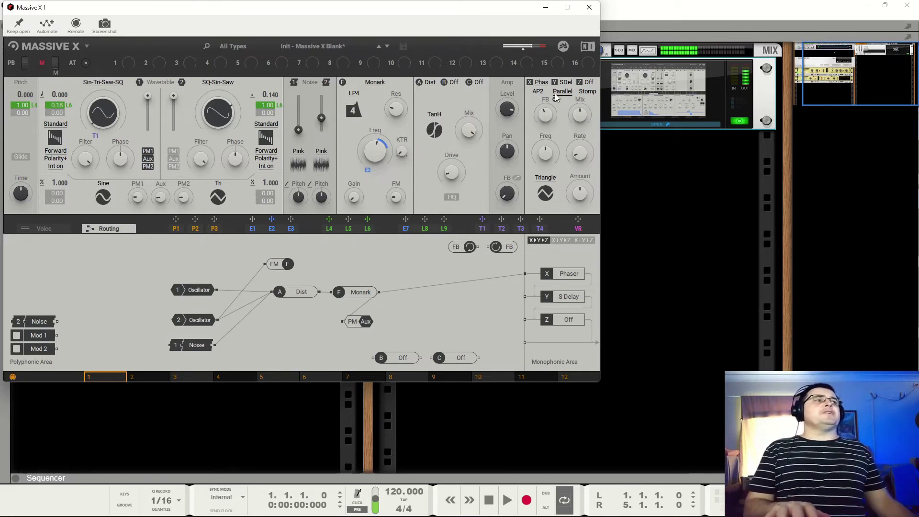
Step: Try a Flanger in effect slot X, and replace it with Nonlinear Lab
left_click(541, 82)
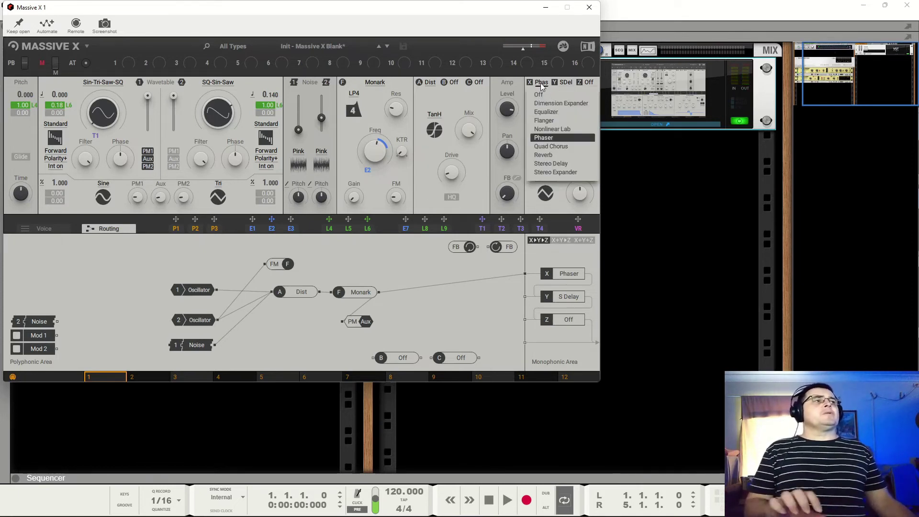
left_click(545, 120)
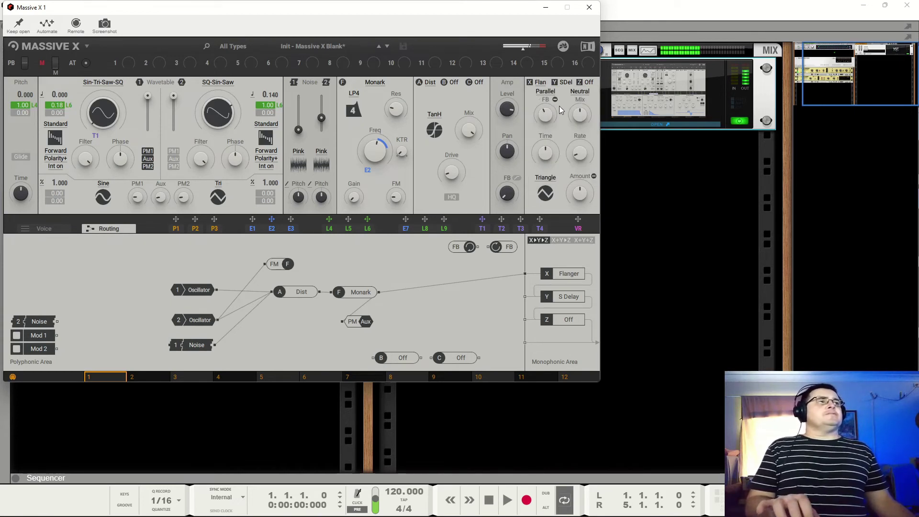
left_click(541, 83)
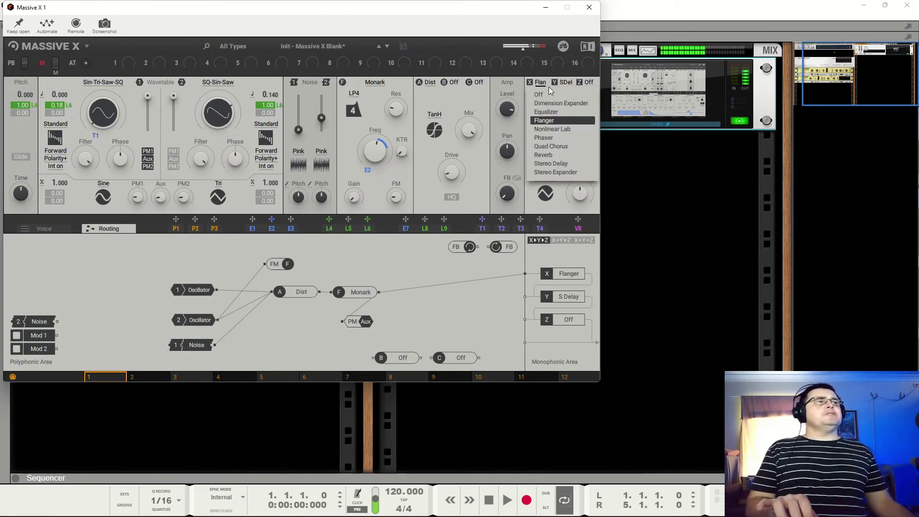
left_click(556, 130)
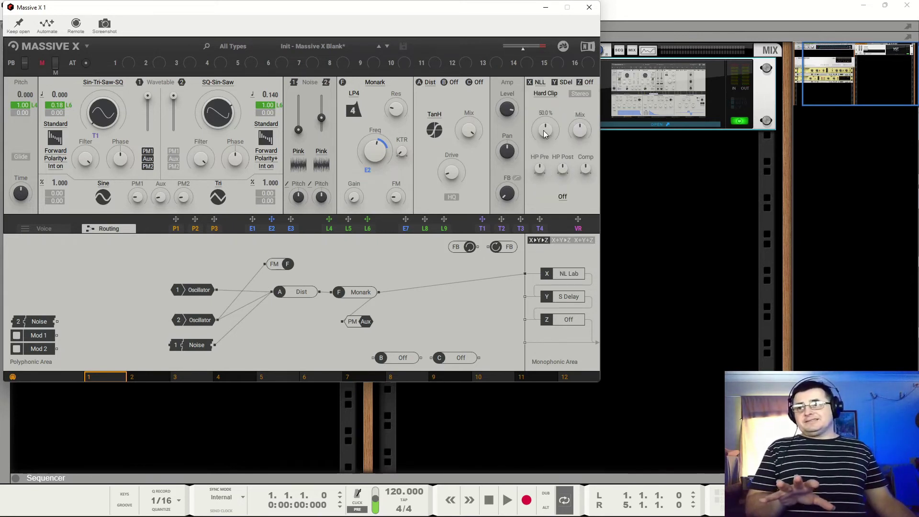
Step: Try Nonlinear Lab with the California cabinet on Vari C, Drive at about 4.7%, and the clip type switched to Soft Clip
left_click(563, 197)
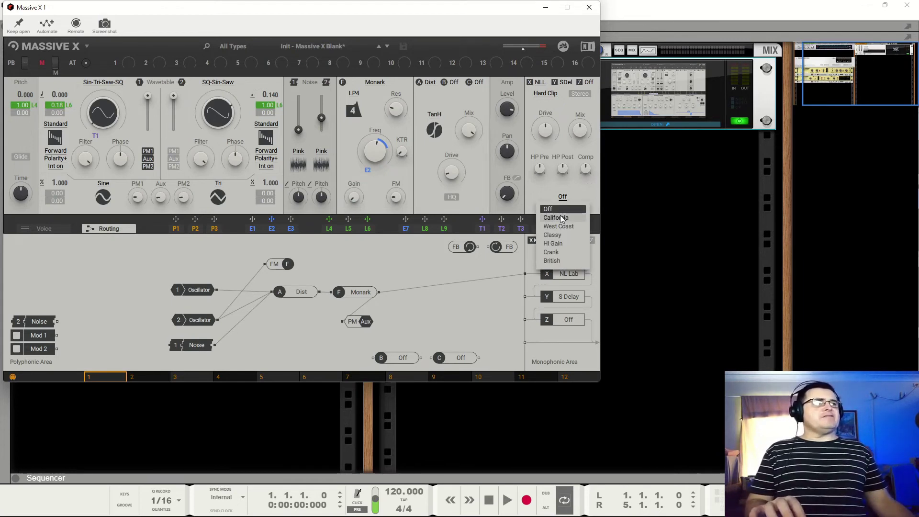
left_click(557, 218)
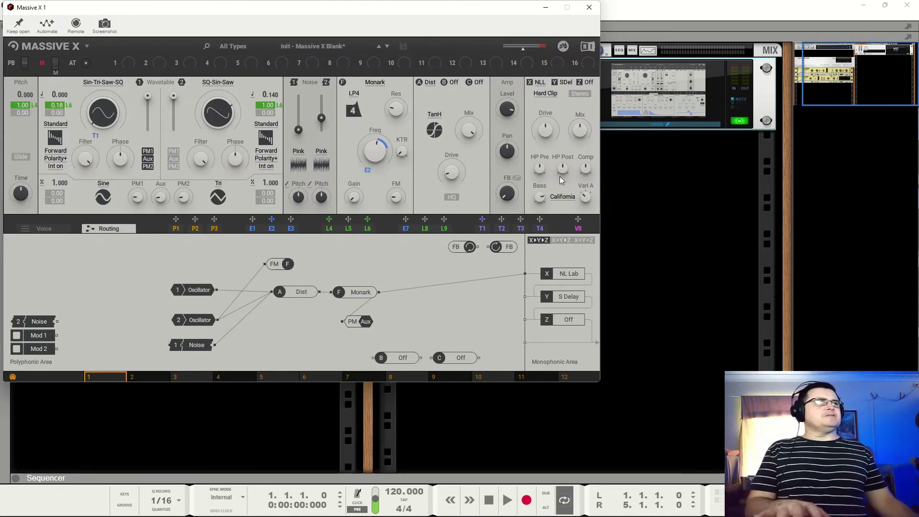
left_click_drag(585, 197, 586, 184)
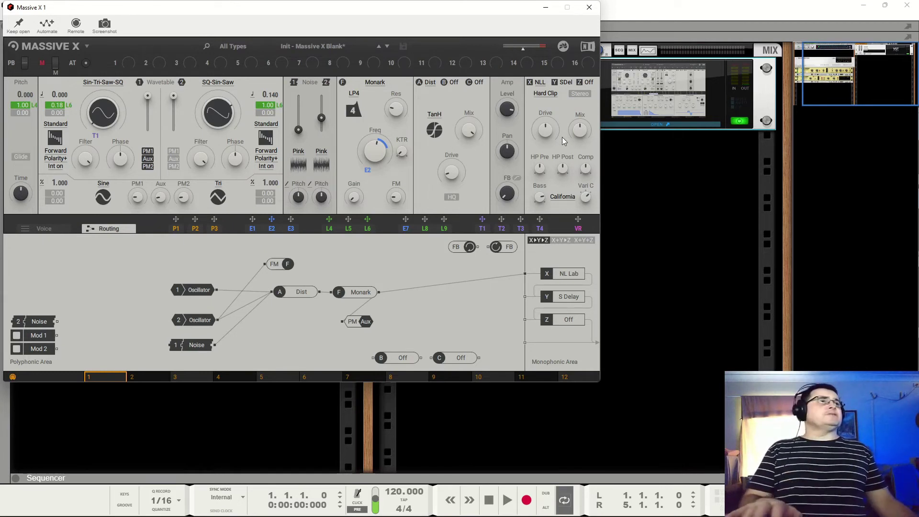
mouse_move(549, 135)
mouse_move(580, 129)
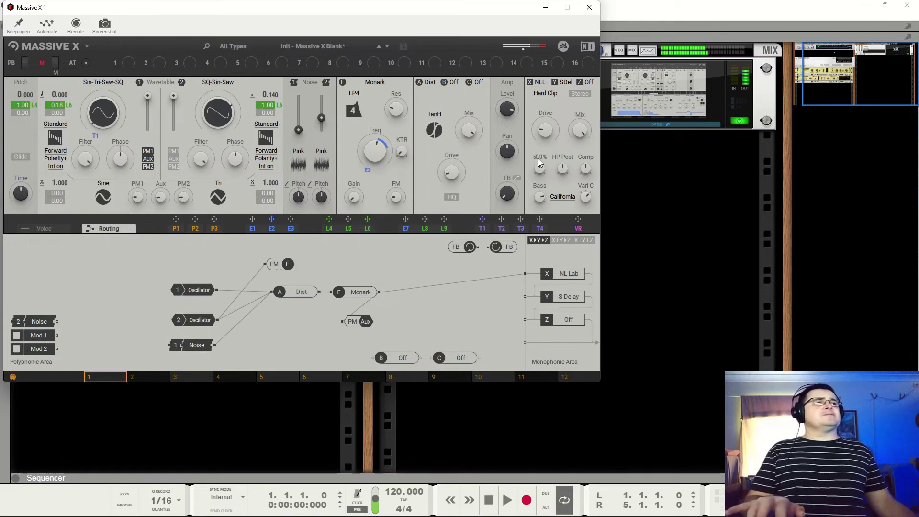
left_click_drag(545, 132, 545, 156)
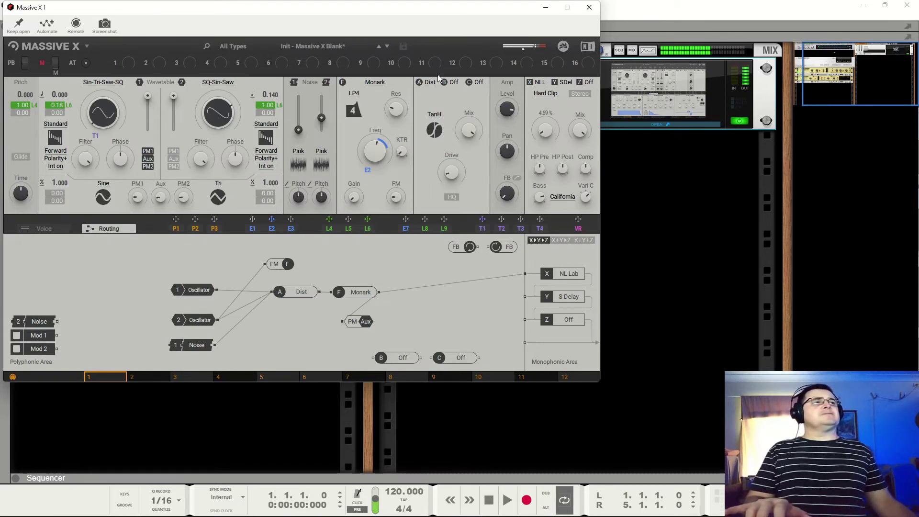
left_click(549, 97)
left_click(546, 115)
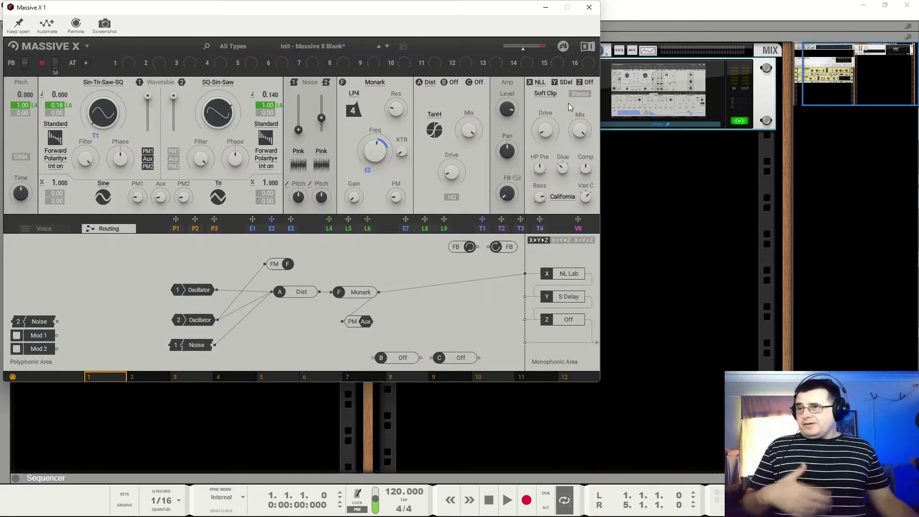
Step: Load a Quad Chorus in effect slot X and audition it with the Stereo Delay in slot Y bypassed, ending with the delay re-enabled
left_click(540, 83)
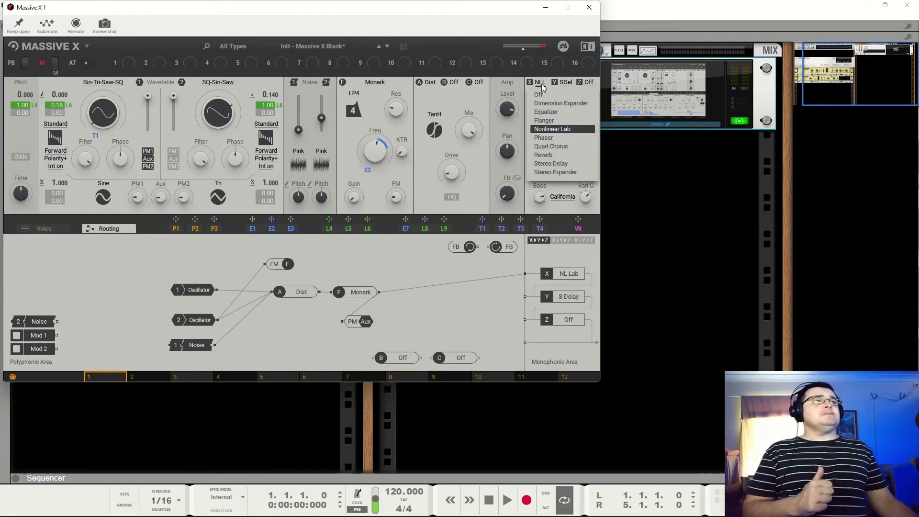
left_click(550, 147)
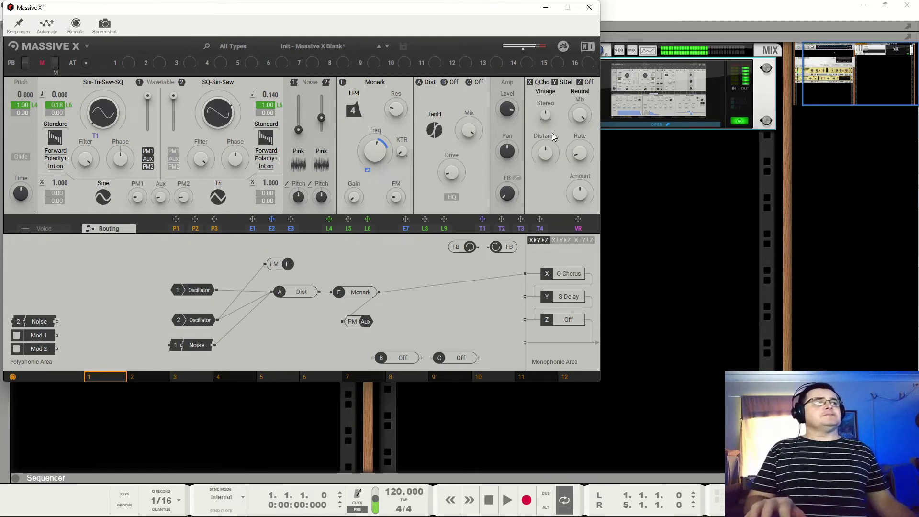
left_click(555, 83)
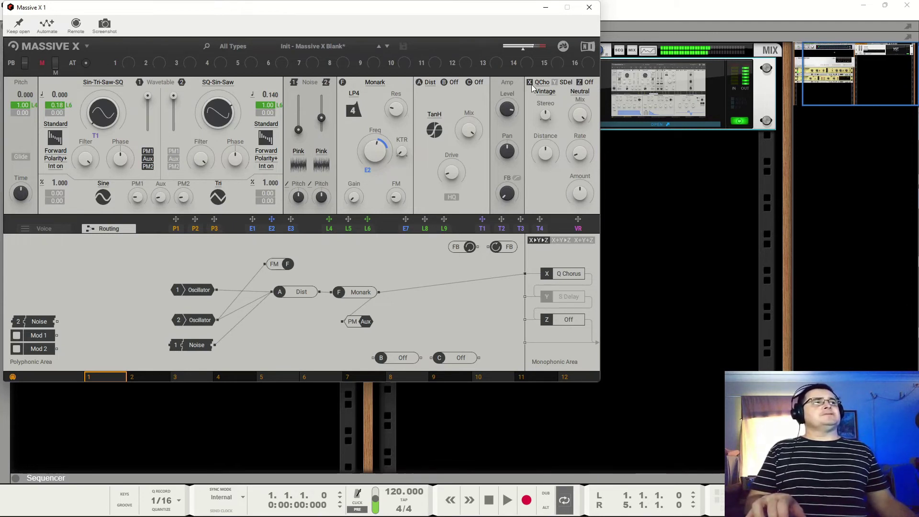
left_click(531, 83)
left_click(531, 83)
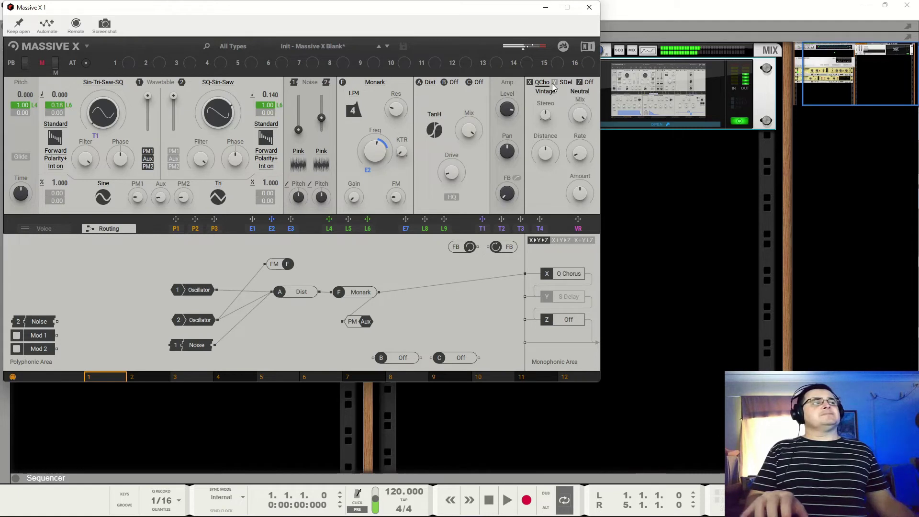
left_click(567, 85)
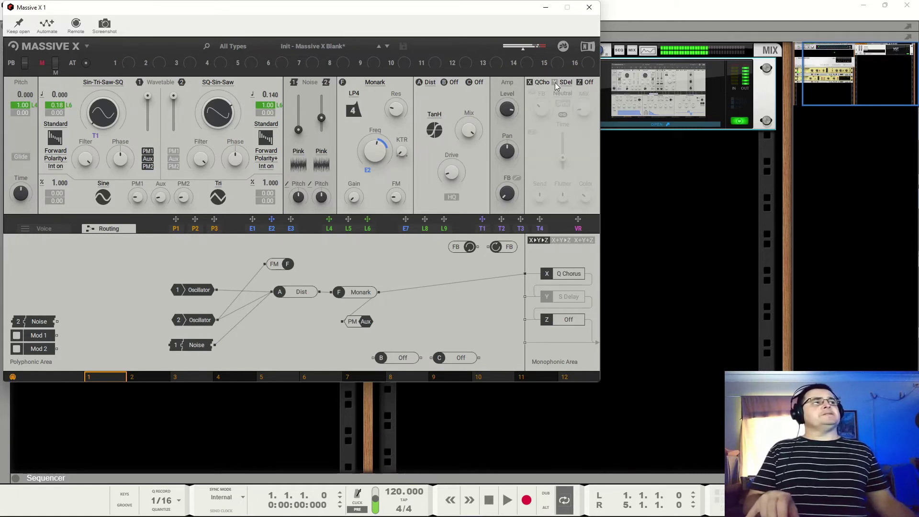
left_click(555, 83)
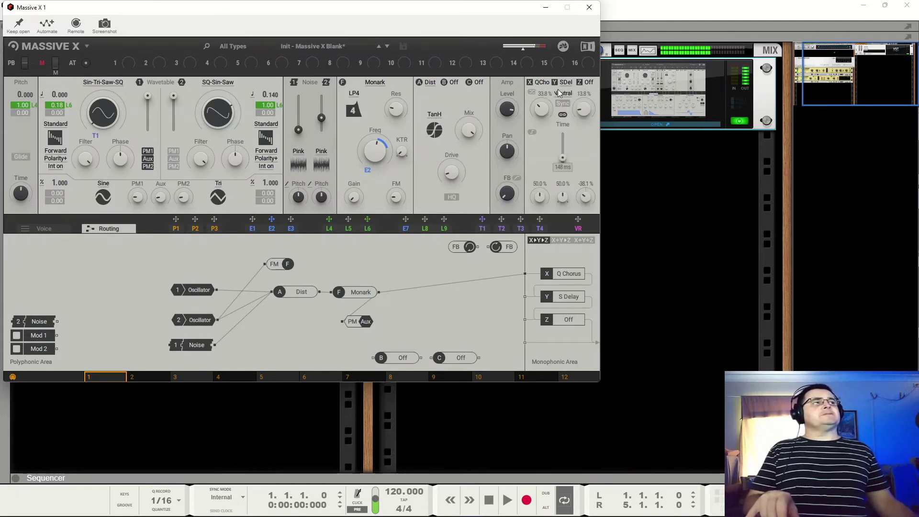
Step: Load a Reverb in effect slot Z, lower its Mix and Color, and raise its Chorus amount
left_click(588, 83)
left_click(588, 84)
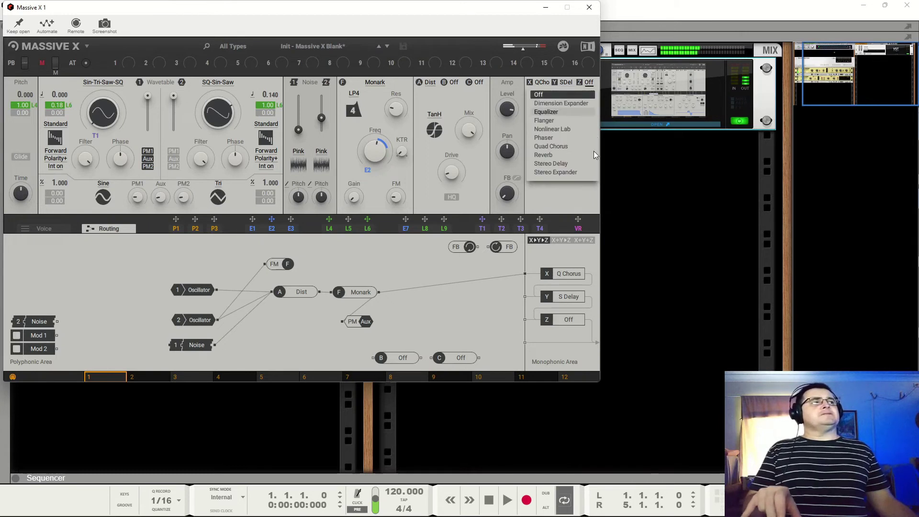
left_click(552, 158)
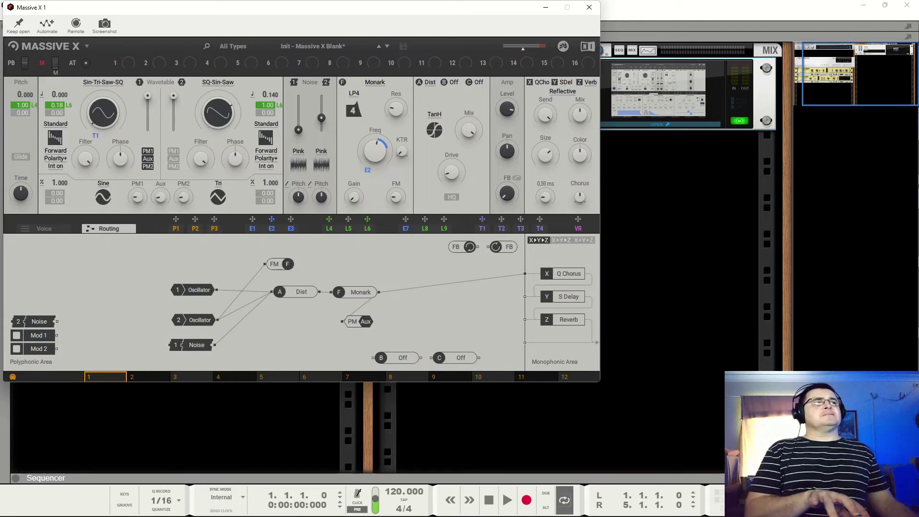
left_click_drag(579, 113, 581, 139)
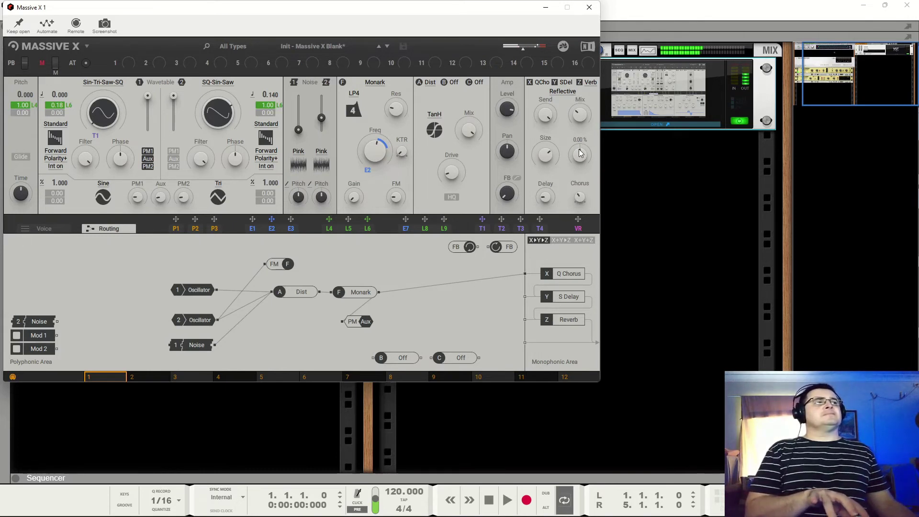
left_click_drag(579, 153, 579, 162)
left_click_drag(580, 197, 580, 190)
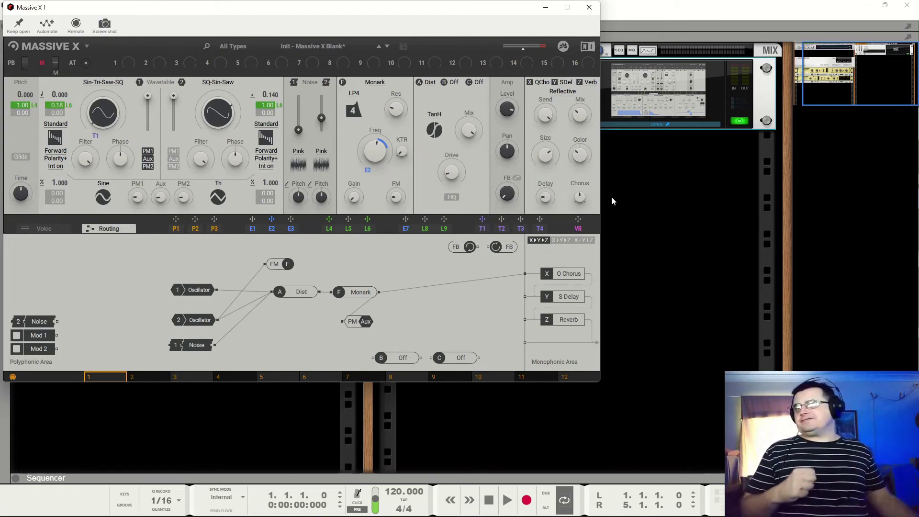
Step: Modulate the Monark filter's Freq with Modulator 5's Switcher LFO on the random shape, and raise the filter's Res and Freq
left_click_drag(348, 219, 303, 313)
left_click(349, 227)
left_click_drag(302, 313, 302, 292)
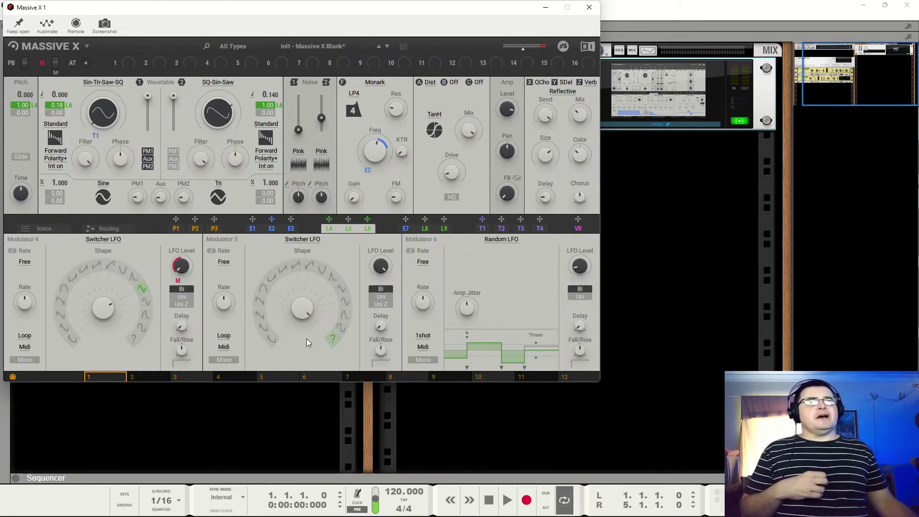
left_click_drag(349, 221, 375, 155)
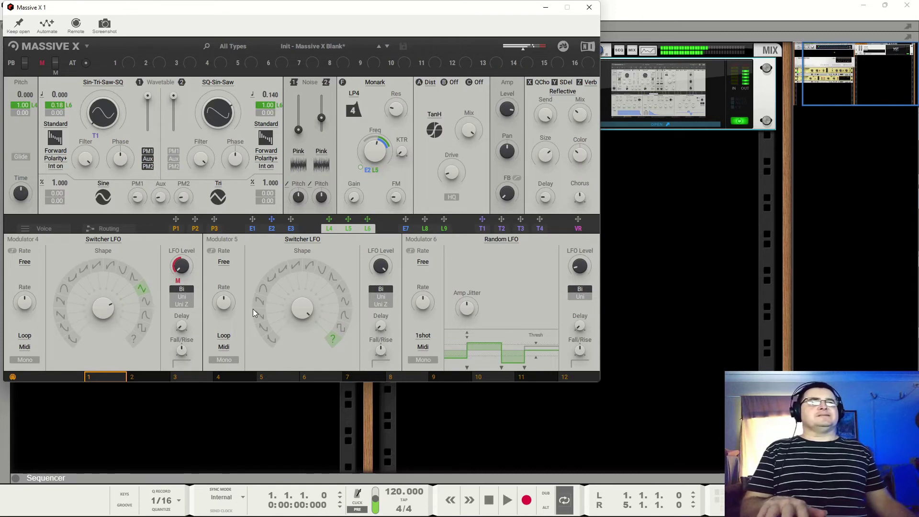
left_click_drag(393, 121, 392, 89)
left_click_drag(377, 149, 377, 140)
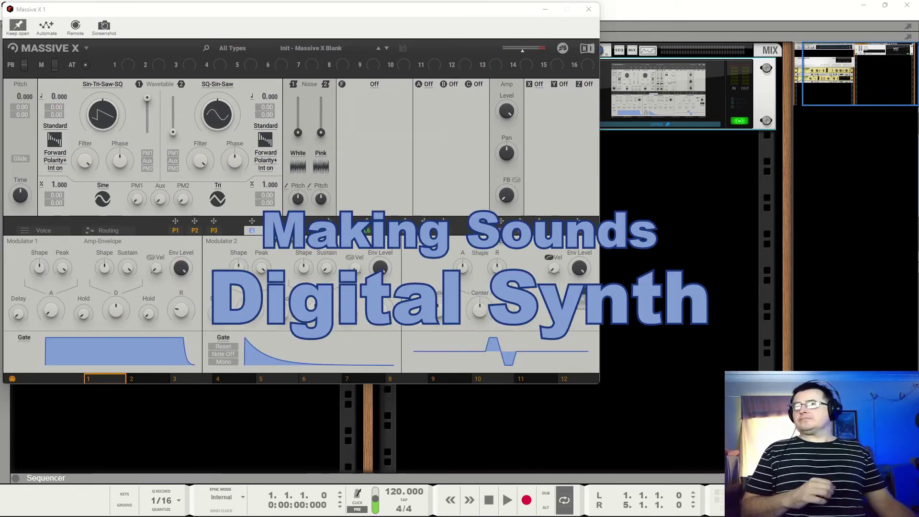
Step: In the blank patch's routing, place Oscillators 1 and 2 and put insert A in series with filter F after them
left_click(259, 232)
left_click(105, 229)
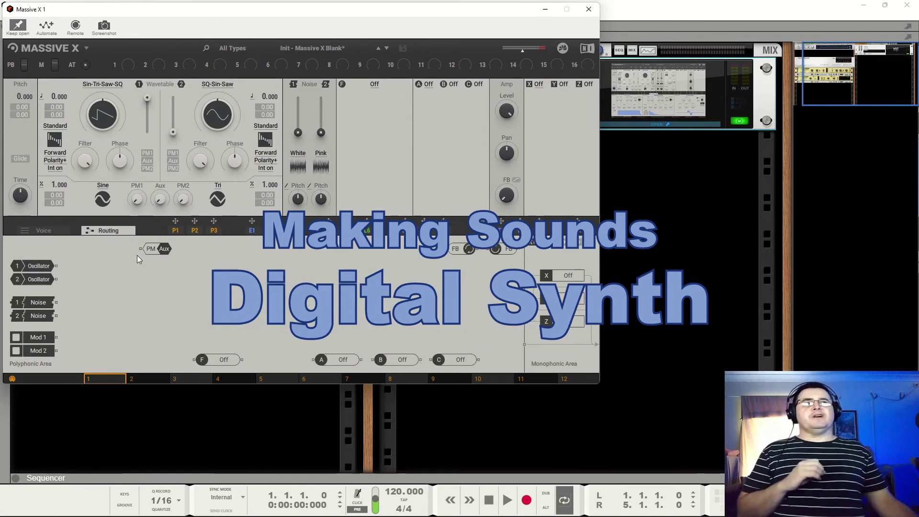
left_click_drag(159, 272, 171, 272)
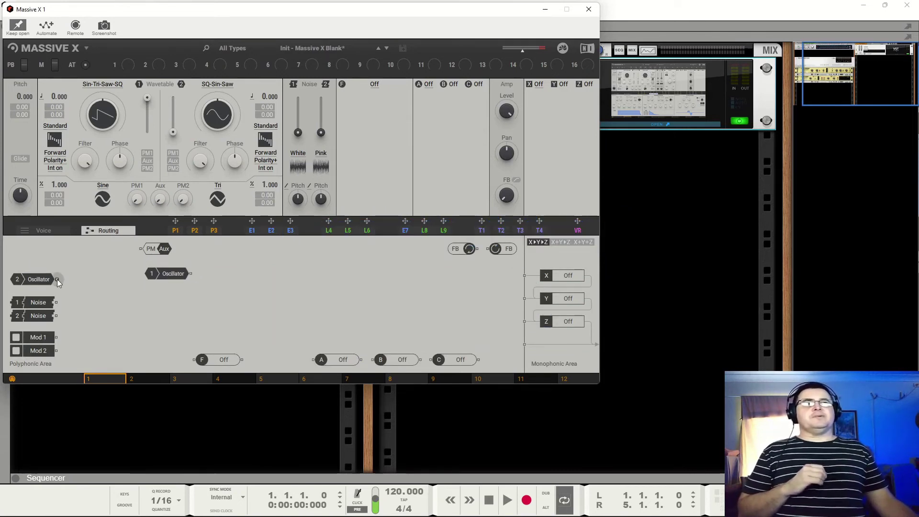
left_click_drag(57, 280, 180, 292)
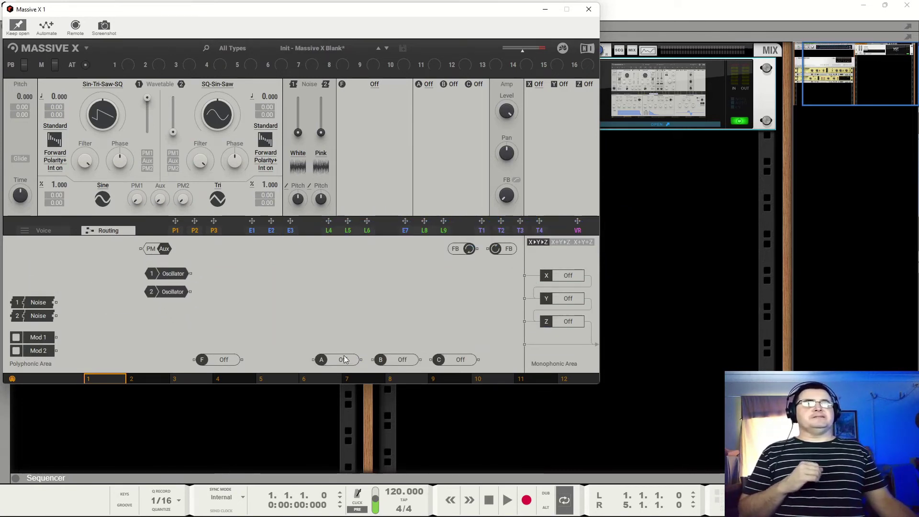
left_click_drag(347, 361, 293, 280)
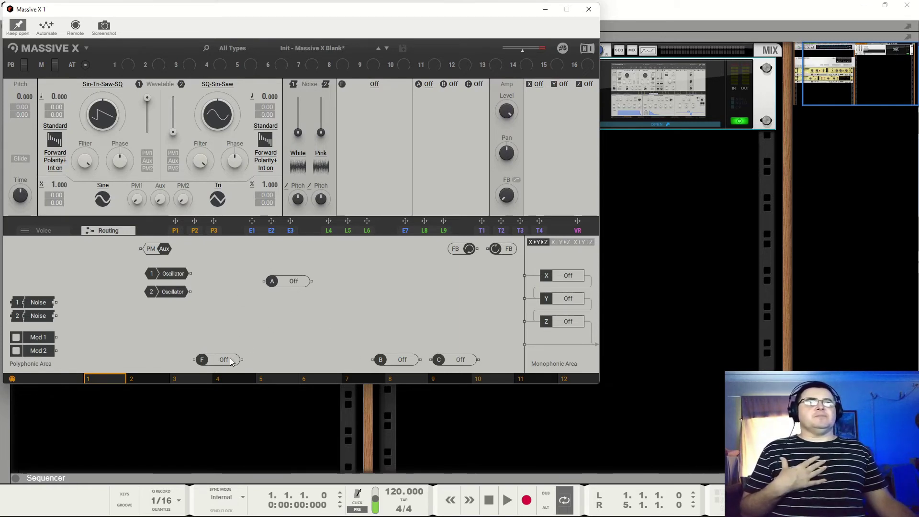
left_click_drag(287, 282, 261, 281)
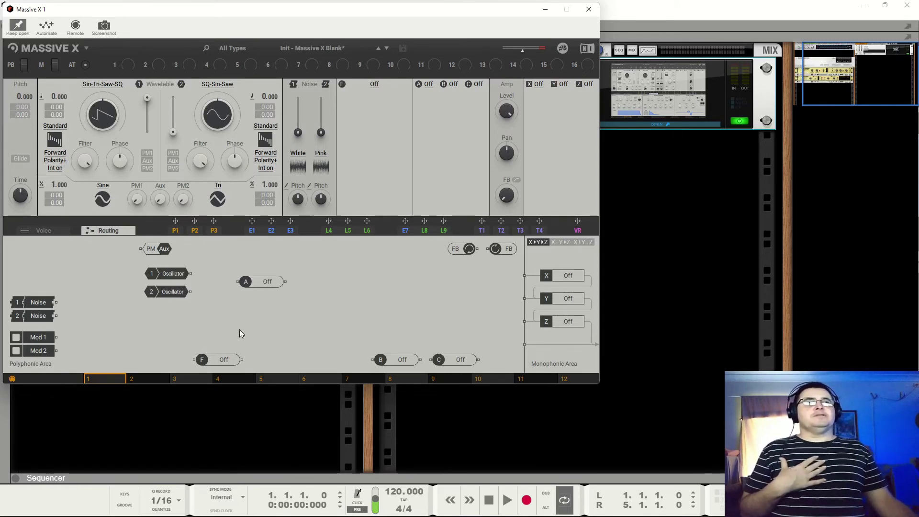
left_click_drag(214, 359, 299, 282)
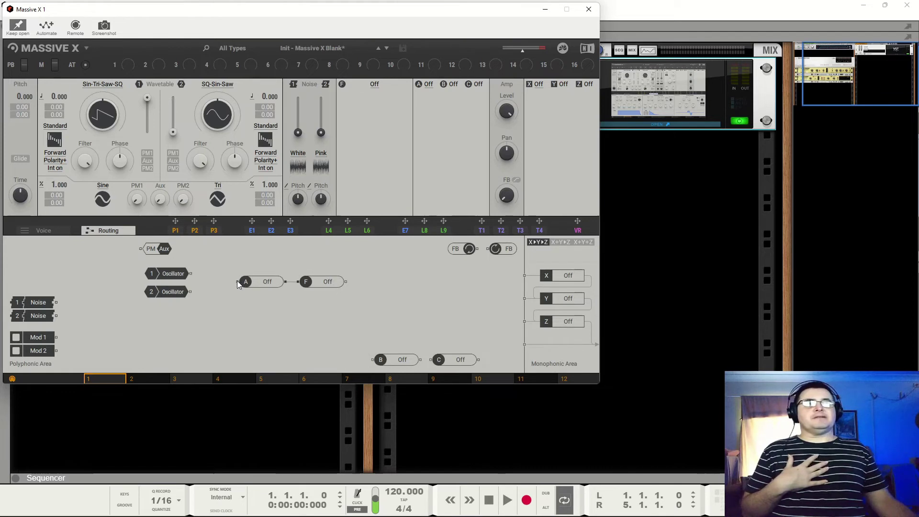
Step: Connect both oscillators and Noise 1 to insert A's input, and route insert A's output to the PM Aux module
left_click_drag(192, 273, 237, 282)
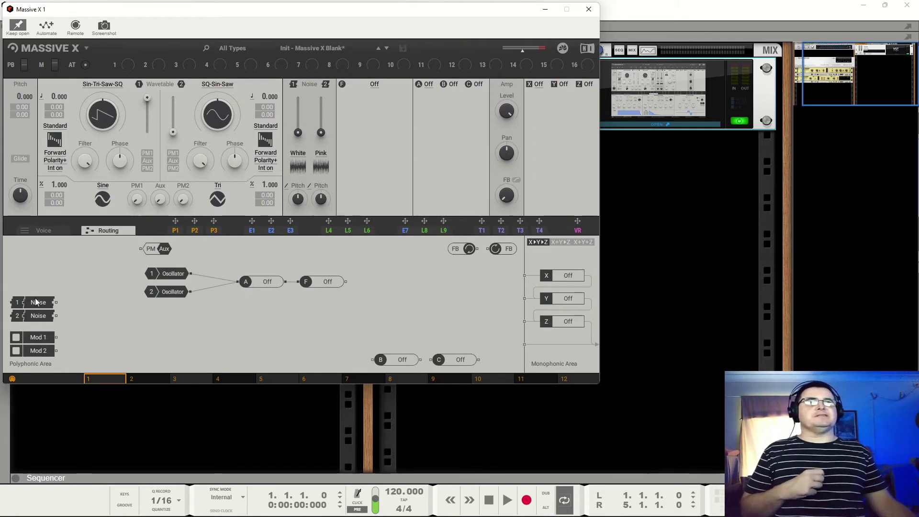
left_click_drag(35, 299, 237, 282)
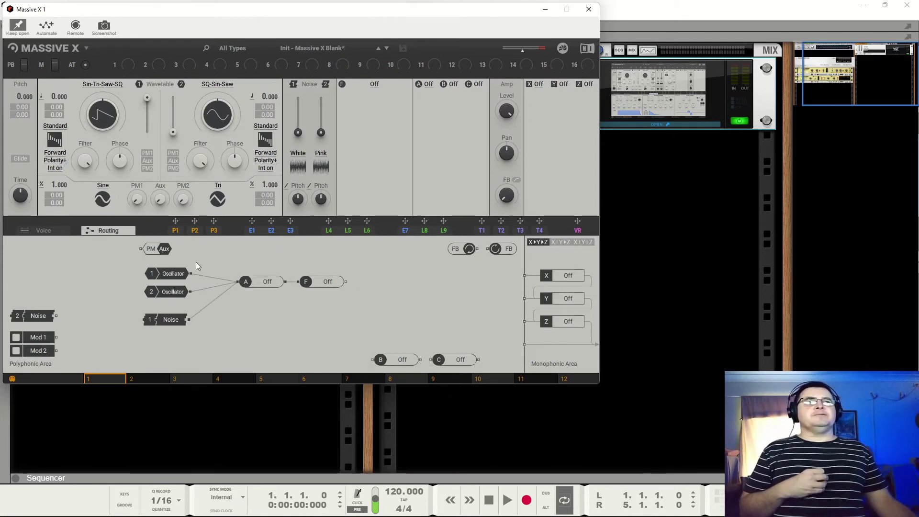
left_click_drag(164, 249, 302, 327)
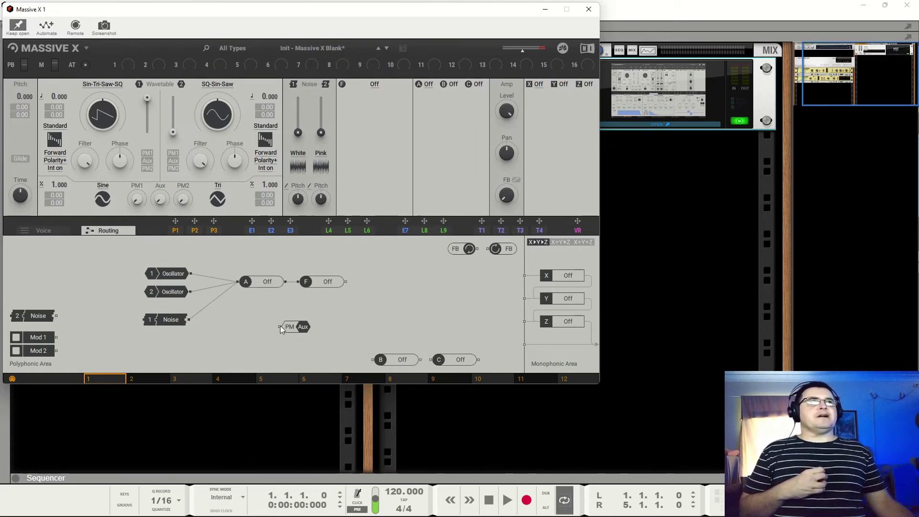
left_click_drag(286, 282, 279, 326)
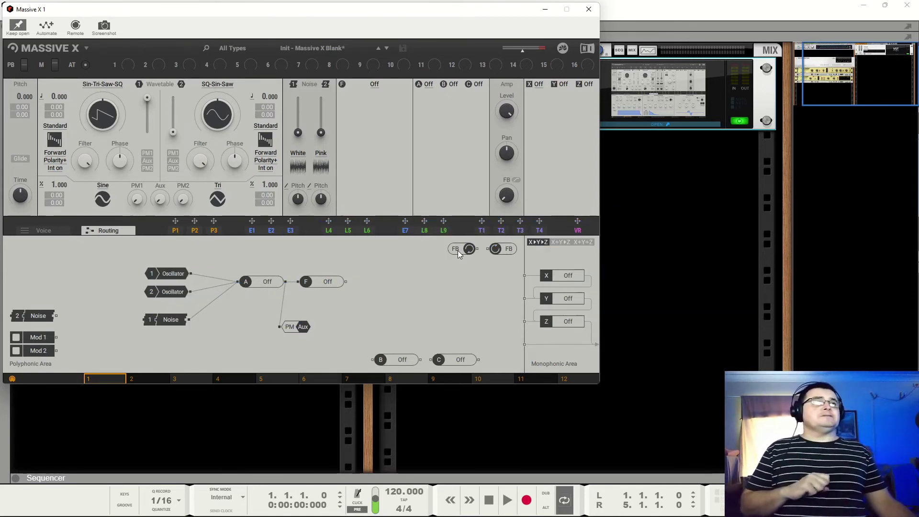
Step: Build a feedback loop with the two FB modules, sending filter F's output back into insert A's input
left_click_drag(458, 251, 348, 317)
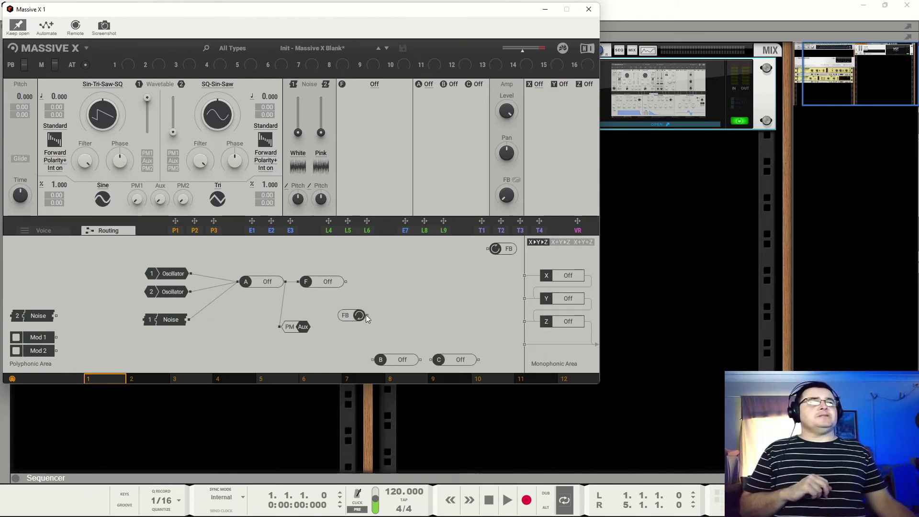
left_click_drag(354, 292, 368, 315)
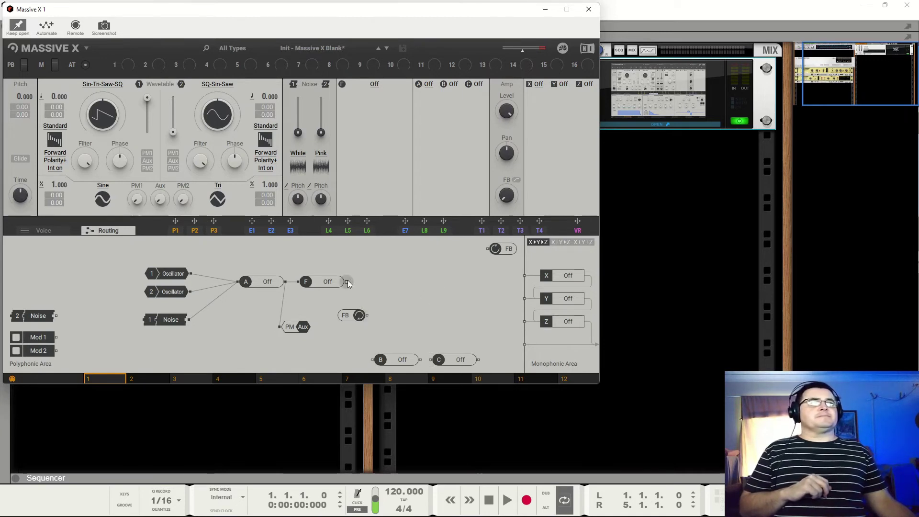
left_click_drag(349, 282, 368, 315)
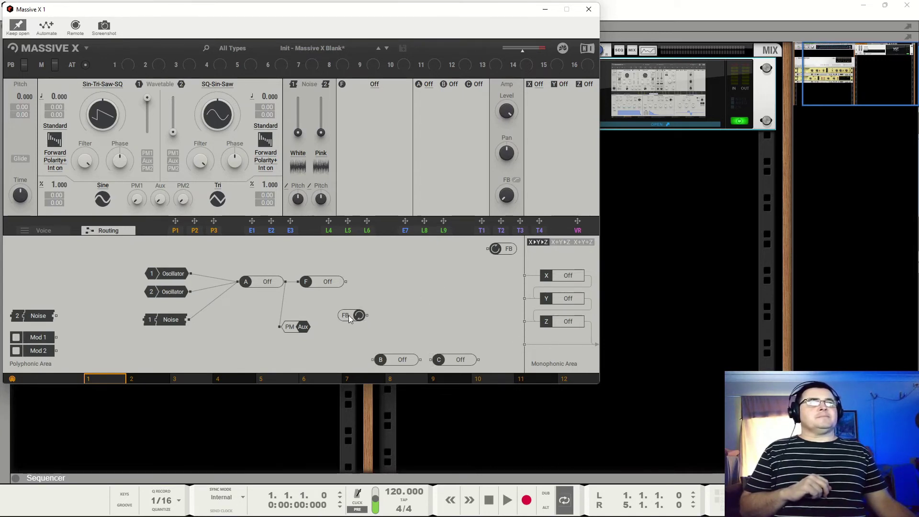
left_click_drag(214, 314, 237, 285)
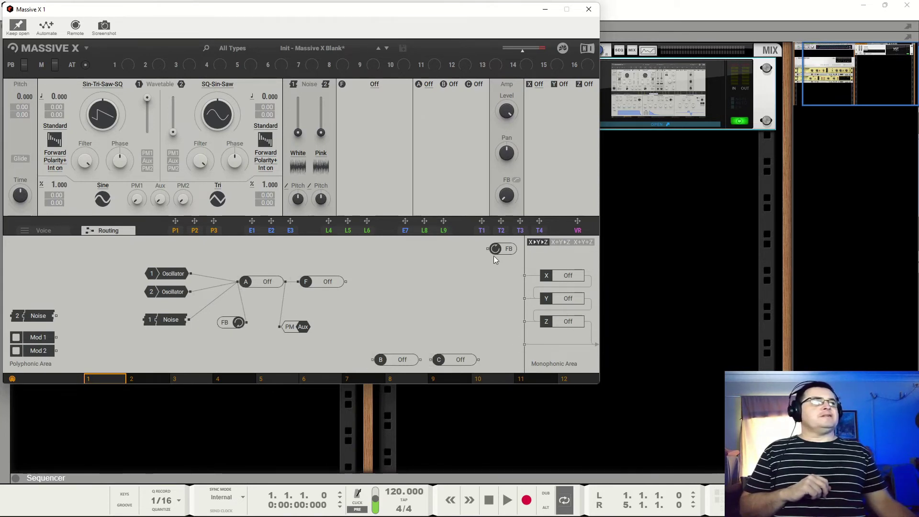
left_click_drag(493, 255, 340, 326)
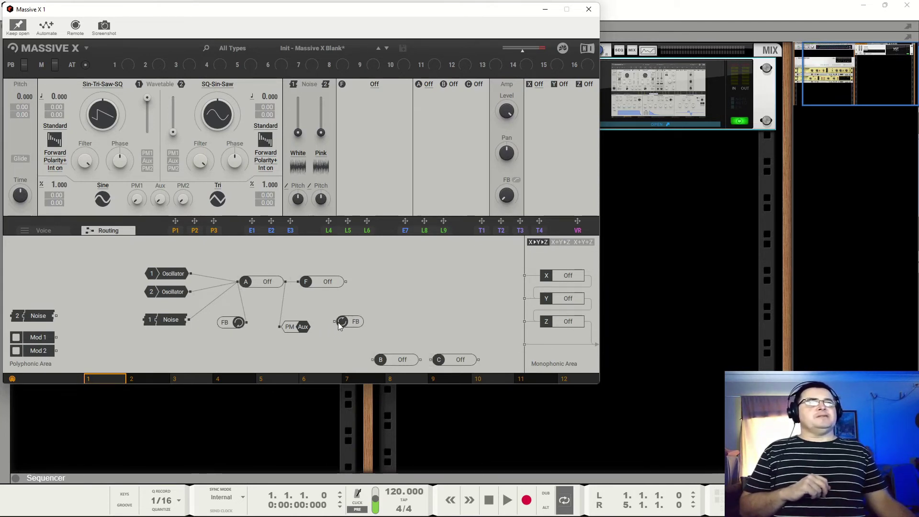
left_click_drag(347, 282, 334, 321)
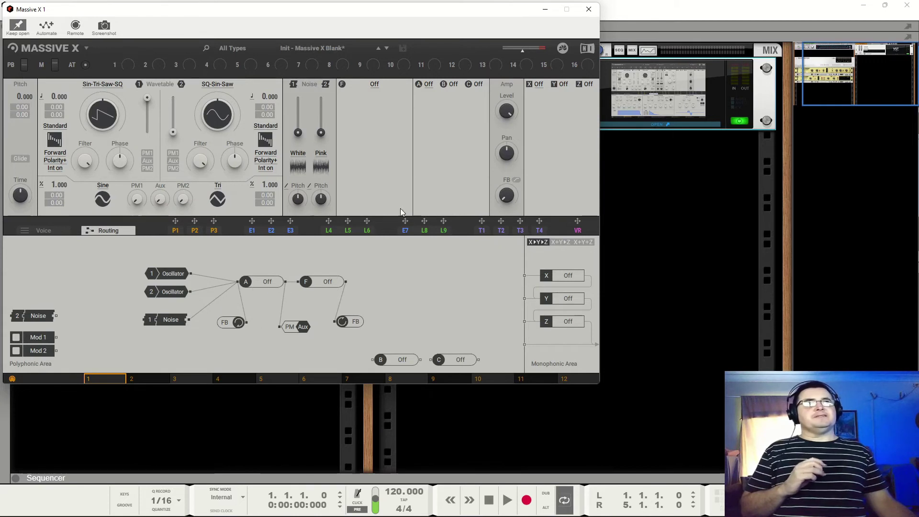
Step: Place inserts B and C in series after filter F and route insert C's output into effect X
left_click(429, 86)
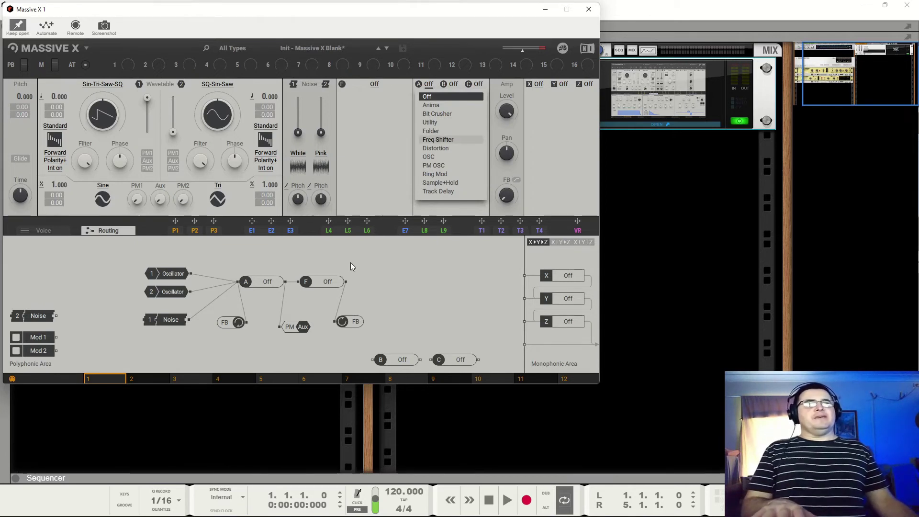
left_click(386, 274)
left_click_drag(401, 359, 366, 285)
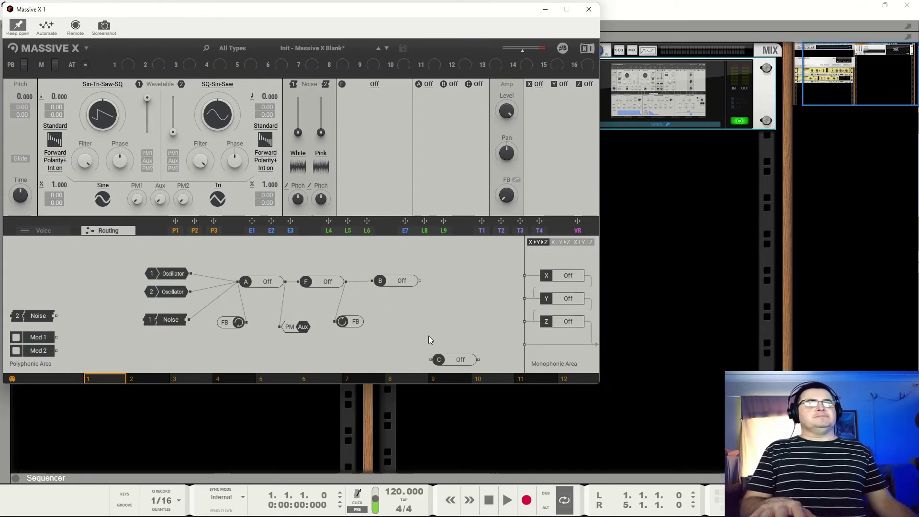
left_click_drag(455, 360, 524, 275)
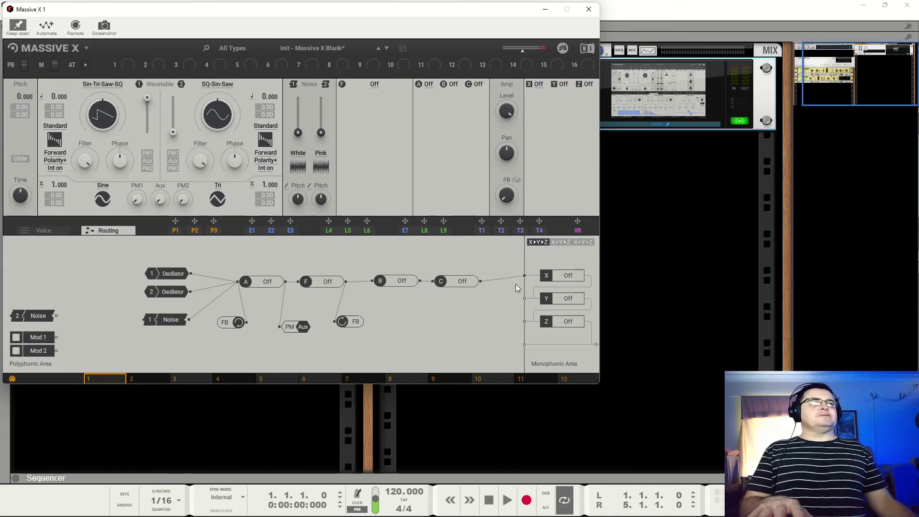
Step: Load Stereo Delay in effect slot Y, link its left and right times, and reduce the time, mix and feedback
left_click(562, 85)
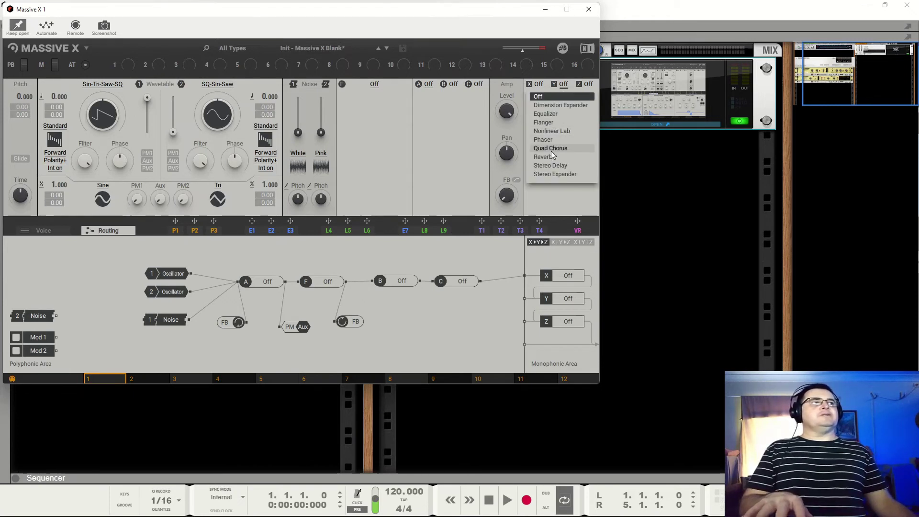
left_click(548, 165)
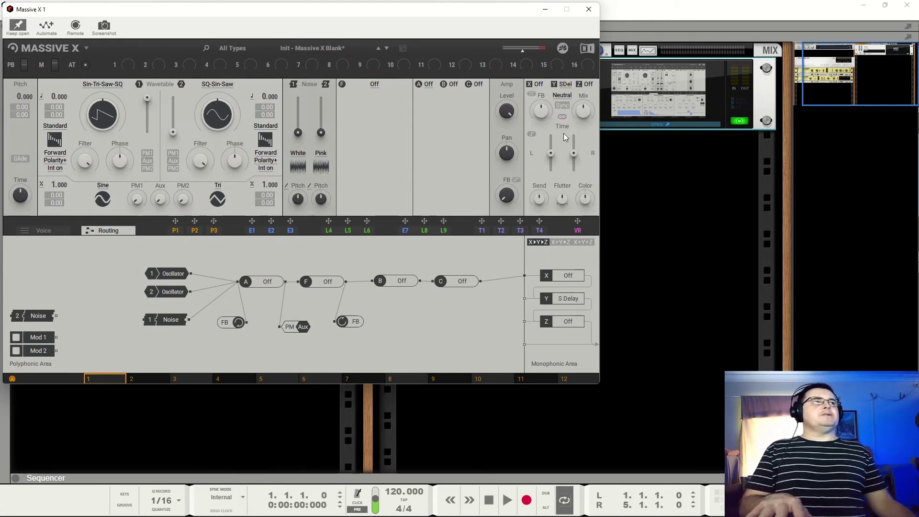
left_click(562, 117)
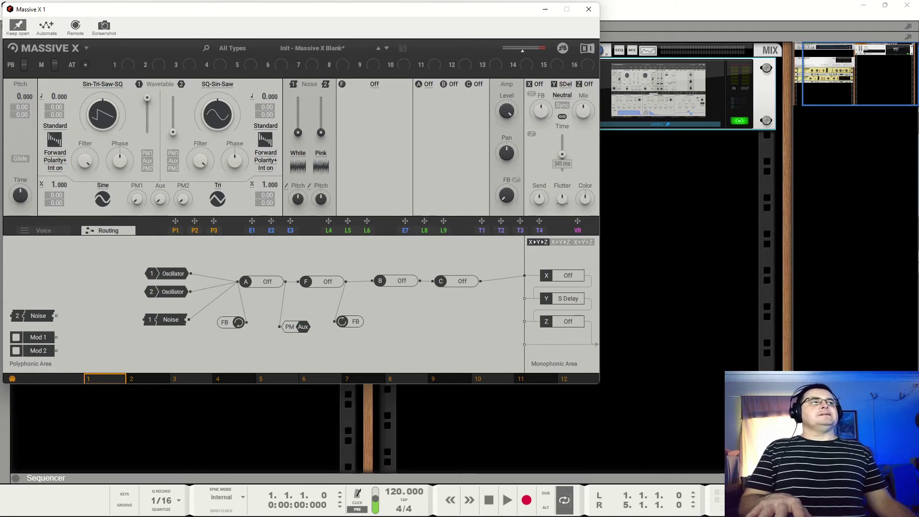
left_click_drag(562, 154, 563, 158)
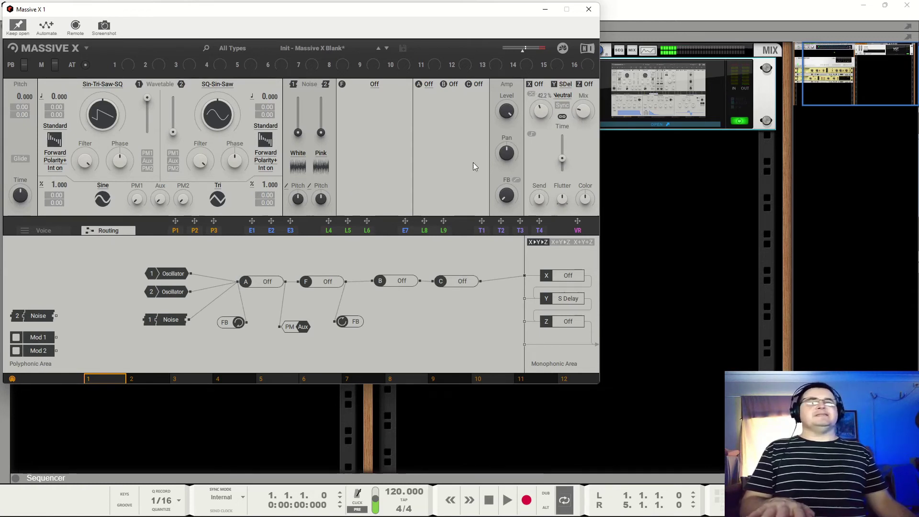
Step: Load Quad Chorus in effect slot X
left_click(532, 84)
left_click(540, 84)
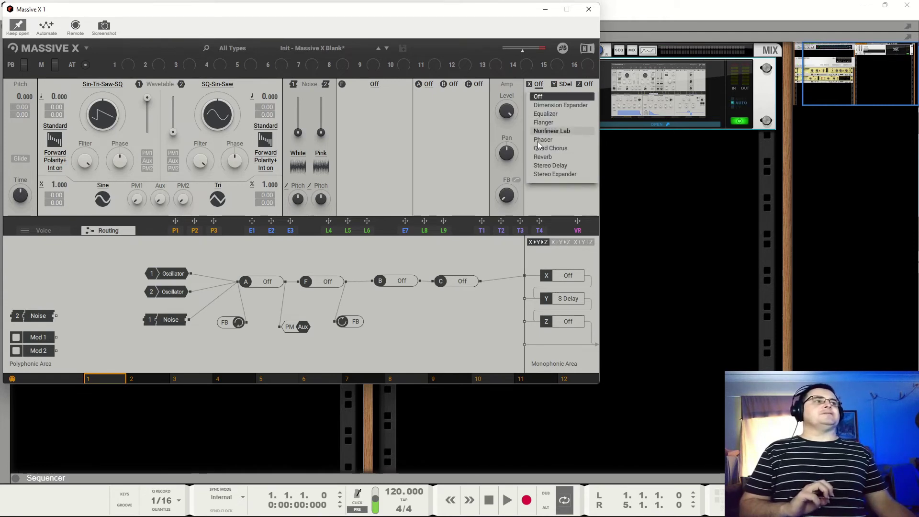
left_click(547, 150)
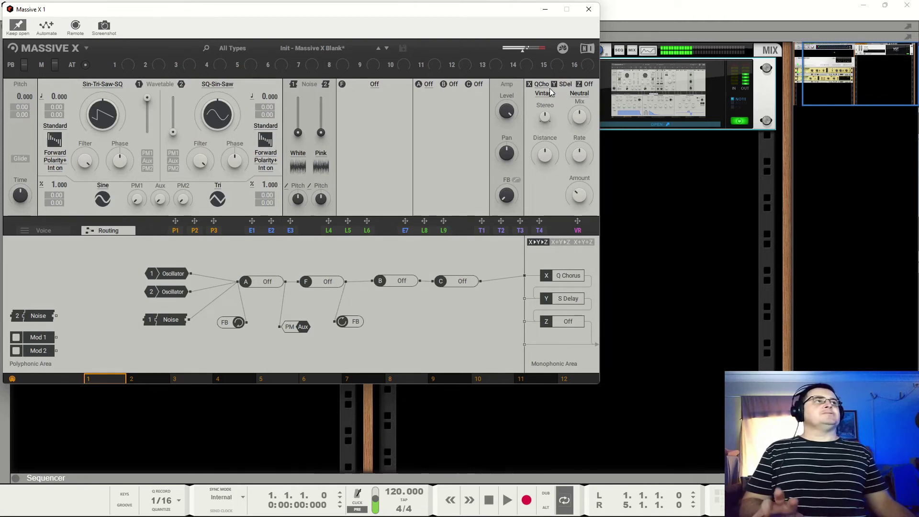
Step: Load Reverb in effect slot Z and lower its Mix and Color
left_click(589, 85)
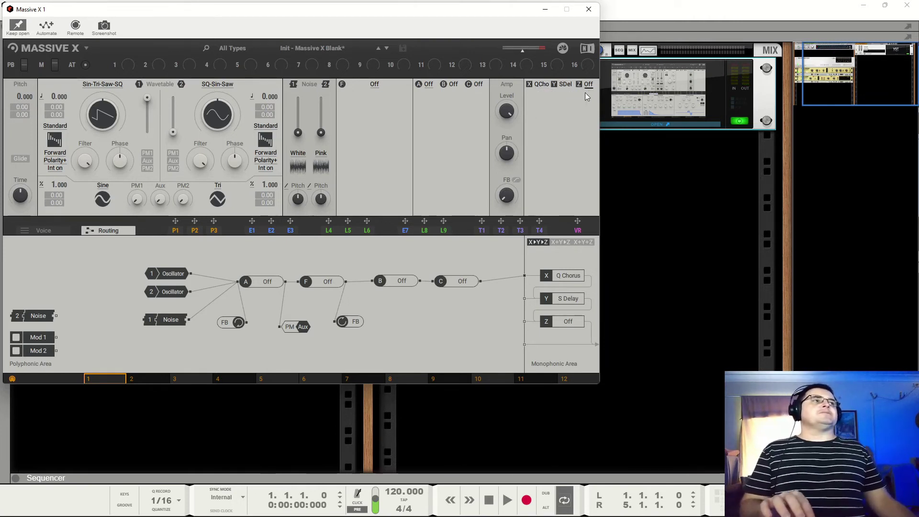
left_click(590, 83)
left_click(562, 164)
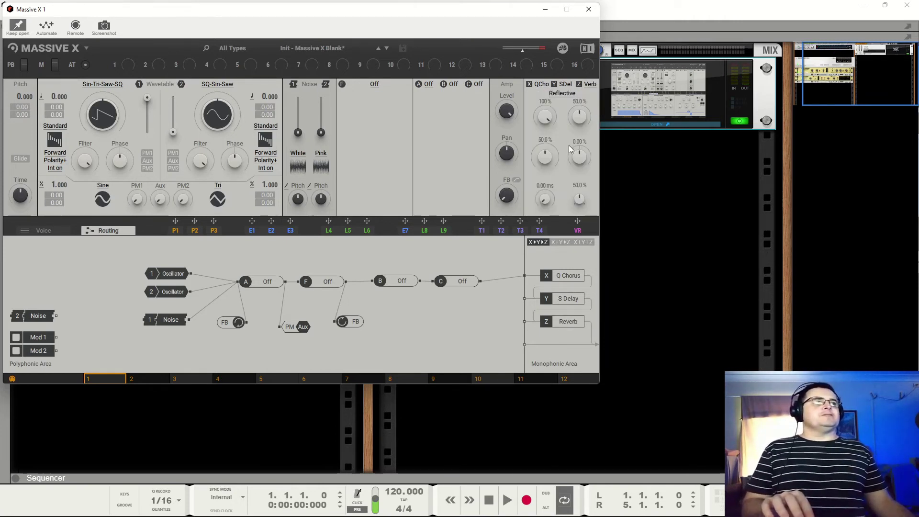
left_click_drag(583, 110, 583, 116)
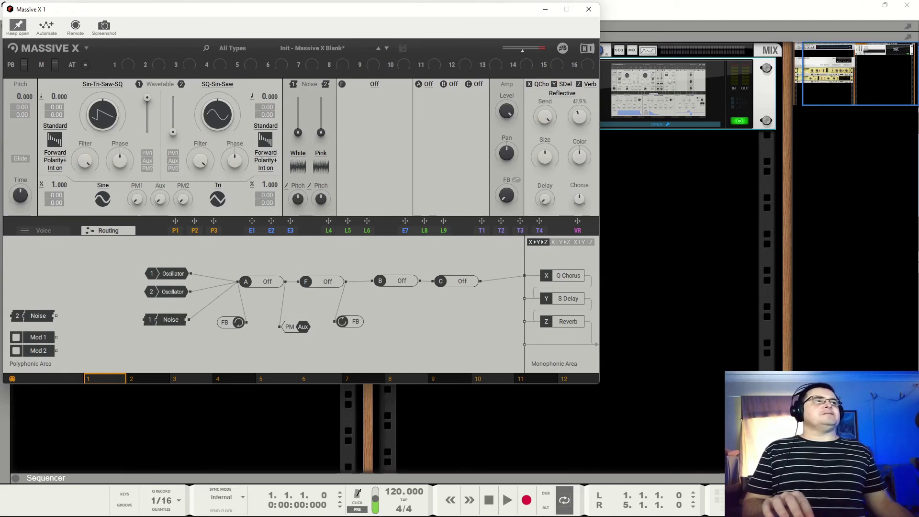
left_click_drag(581, 161, 581, 168)
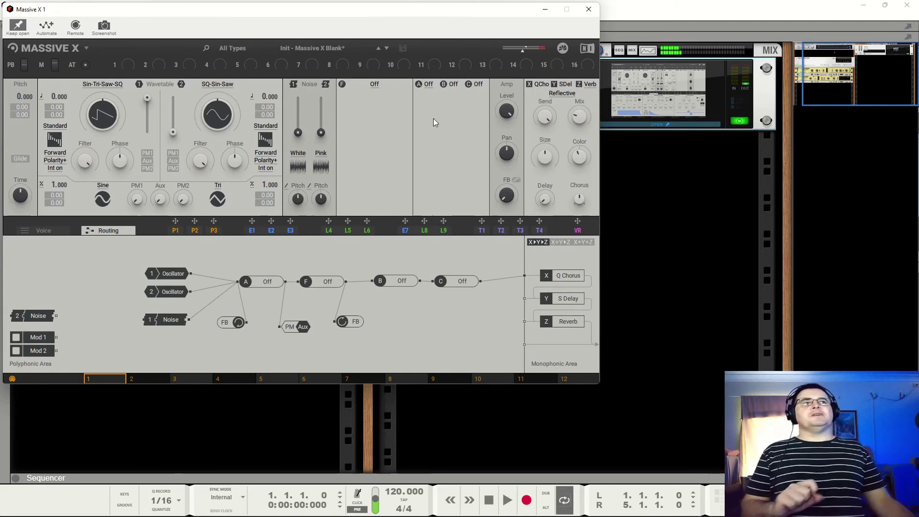
Step: Assign the Loveparade wavetable from Harmonics to oscillator 1 and raise oscillator 2's level to full
left_click(111, 83)
left_click(72, 125)
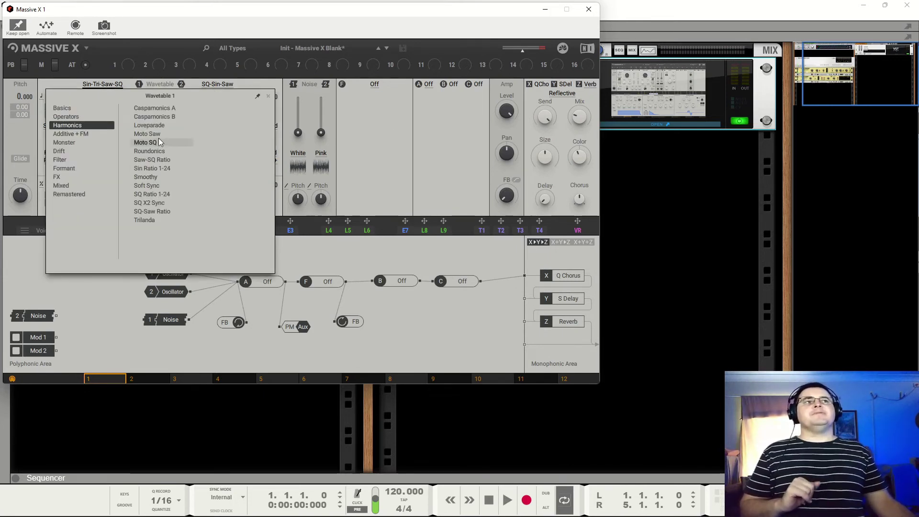
left_click(157, 126)
left_click(157, 127)
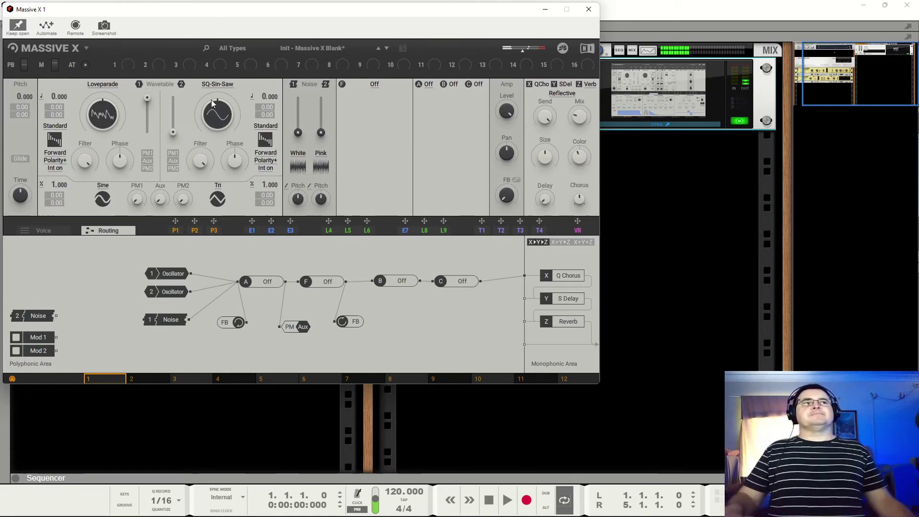
left_click_drag(174, 128, 174, 97)
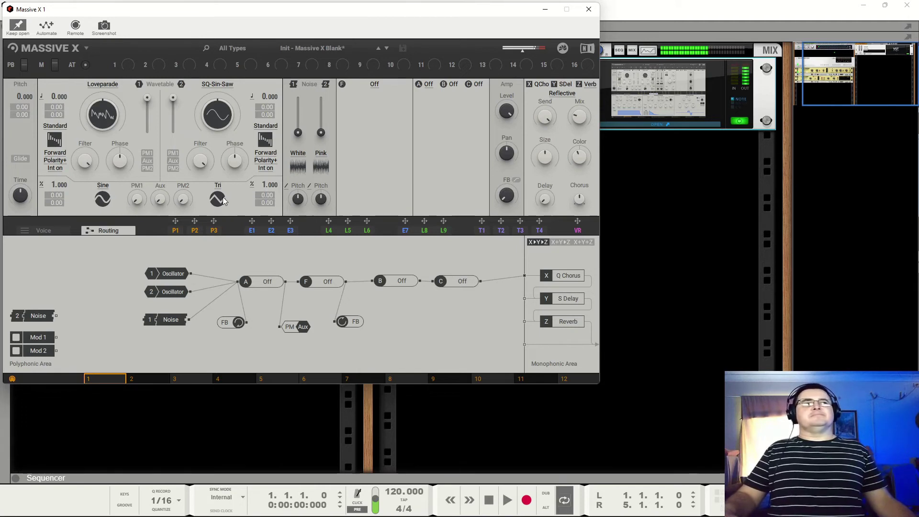
Step: Shape the amp envelope with a longer, curved attack, a longer release and slightly lower sustain
left_click(248, 230)
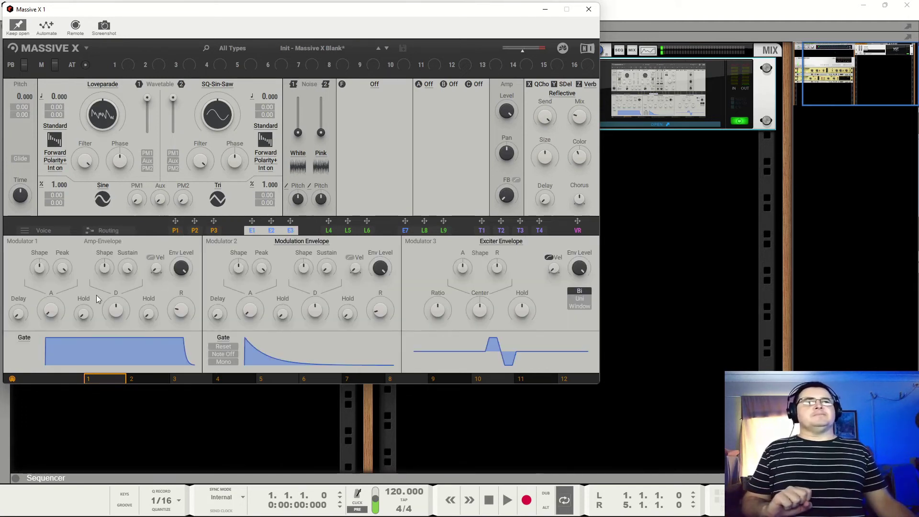
mouse_move(48, 314)
left_mouse_down()
mouse_move(50, 329)
mouse_move(53, 310)
left_mouse_up()
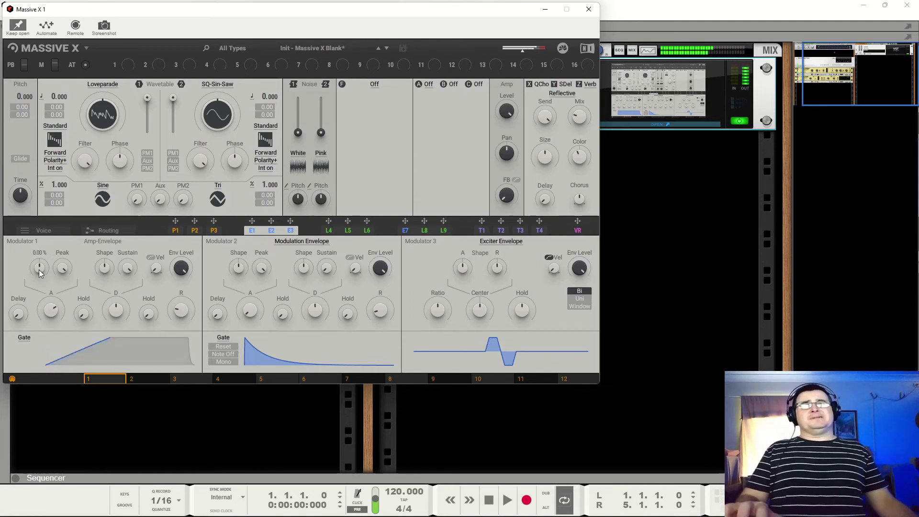
left_click_drag(39, 269, 38, 249)
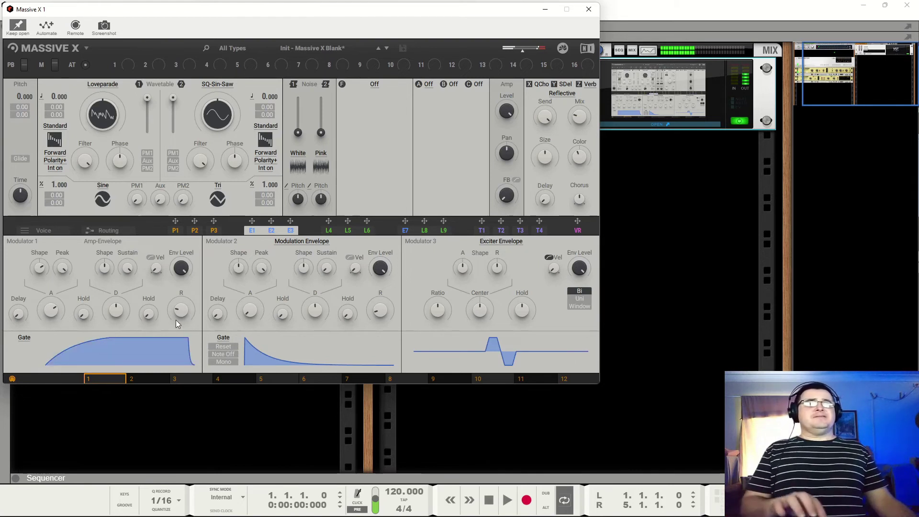
left_click_drag(185, 309, 185, 296)
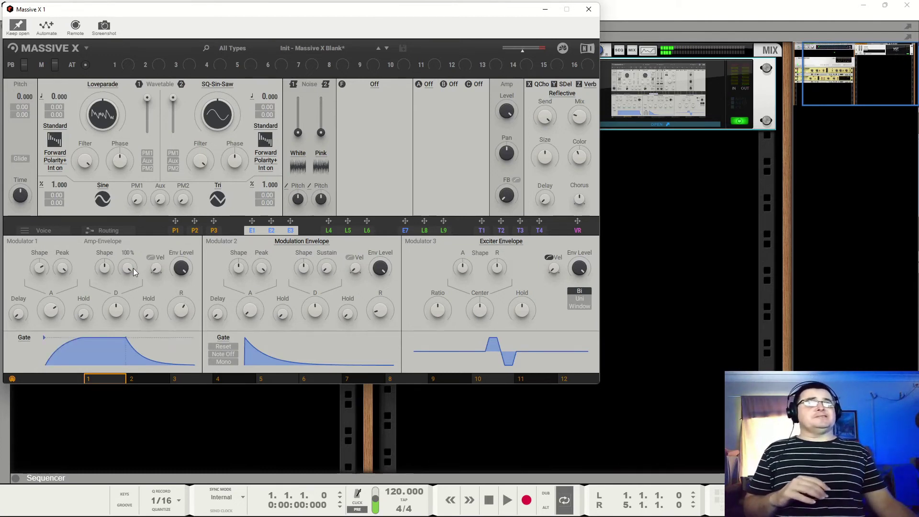
left_click_drag(134, 269, 125, 266)
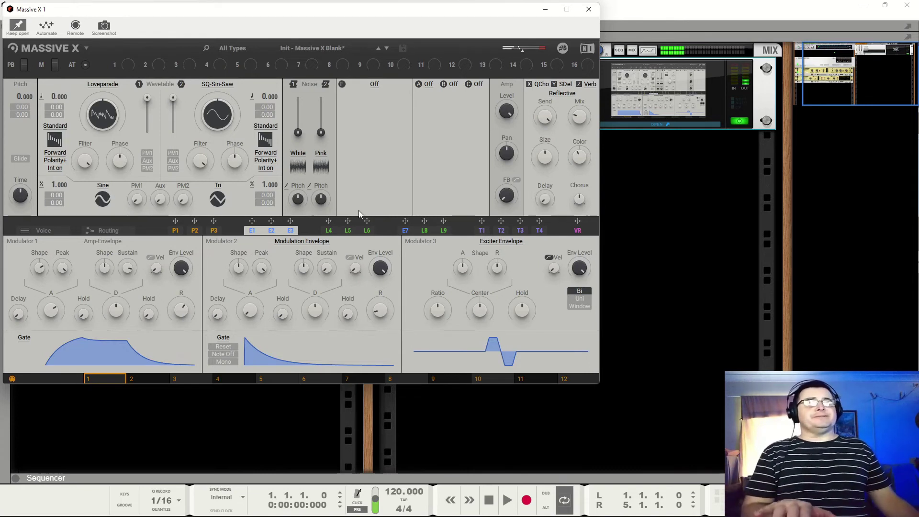
Step: Load the Freq Shifter effect into insert A
left_click(422, 85)
left_click(419, 85)
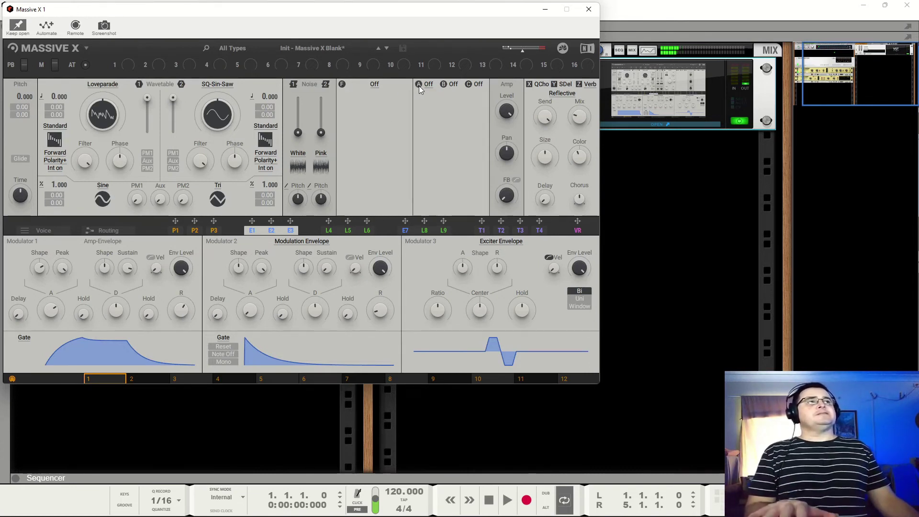
left_click(431, 85)
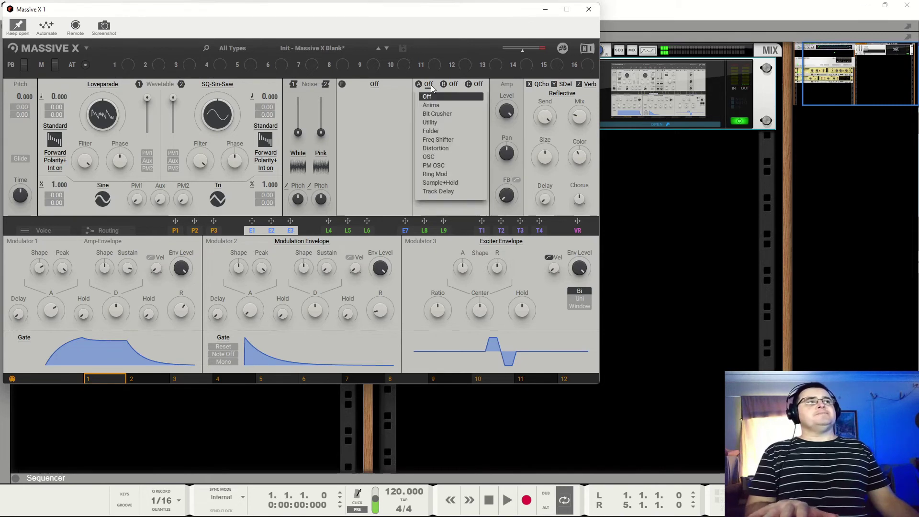
left_click(439, 139)
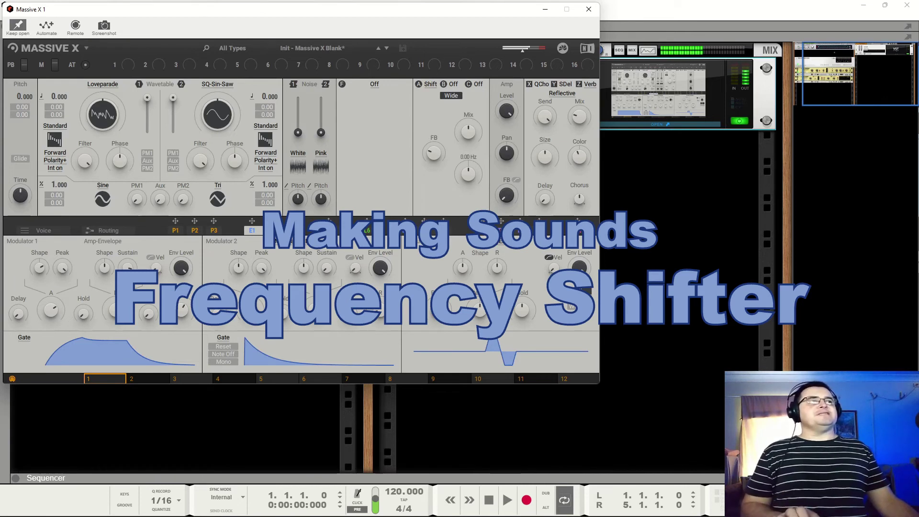
Step: Set the frequency shifter's Freq to -11.4 Hz, lower its Mix, and turn its FB fully down
left_click_drag(472, 176, 472, 192)
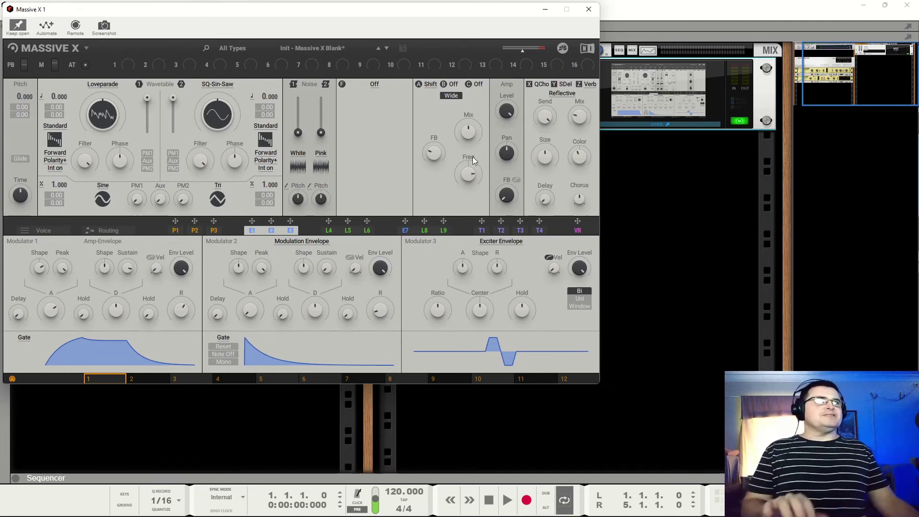
left_click_drag(467, 176, 467, 164)
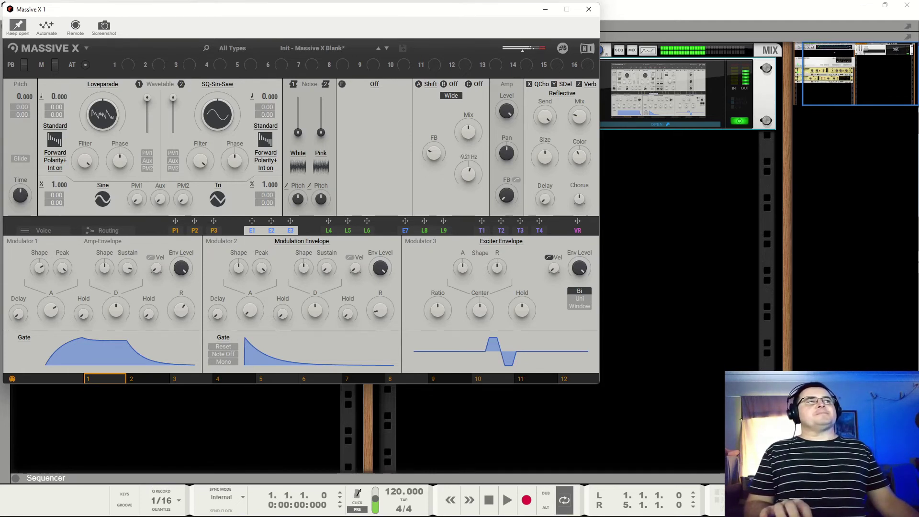
left_click_drag(474, 131, 475, 131)
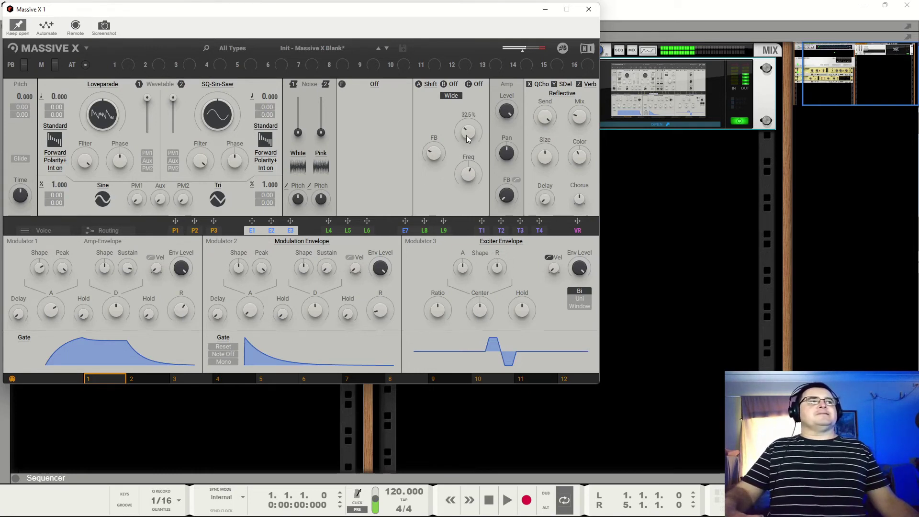
left_click_drag(462, 133, 463, 153)
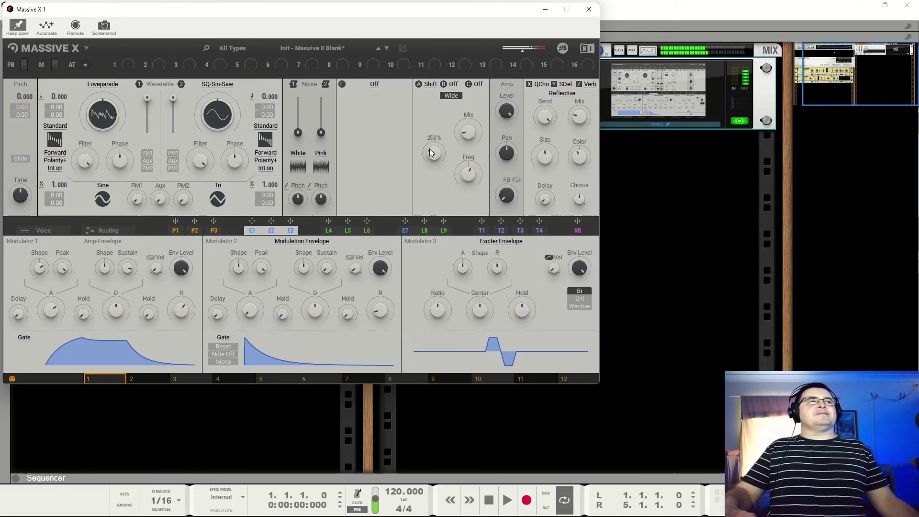
mouse_move(434, 154)
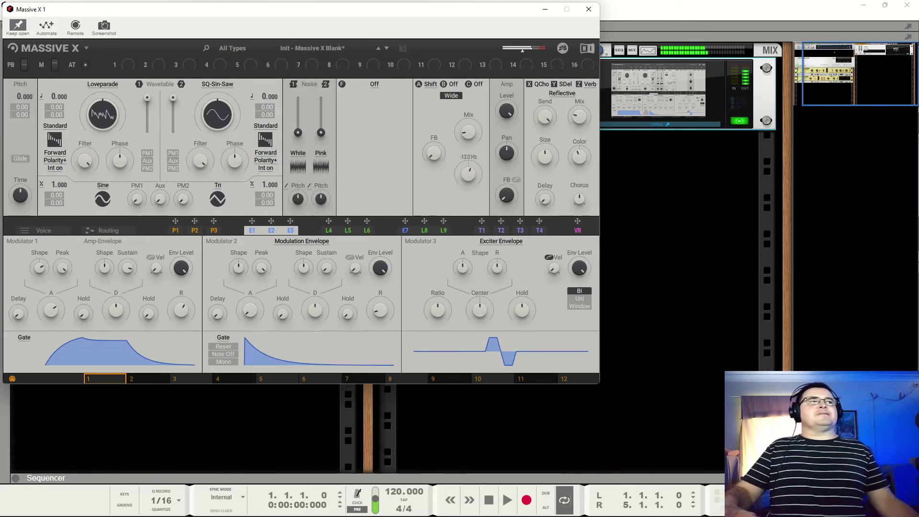
left_click_drag(468, 173, 468, 177)
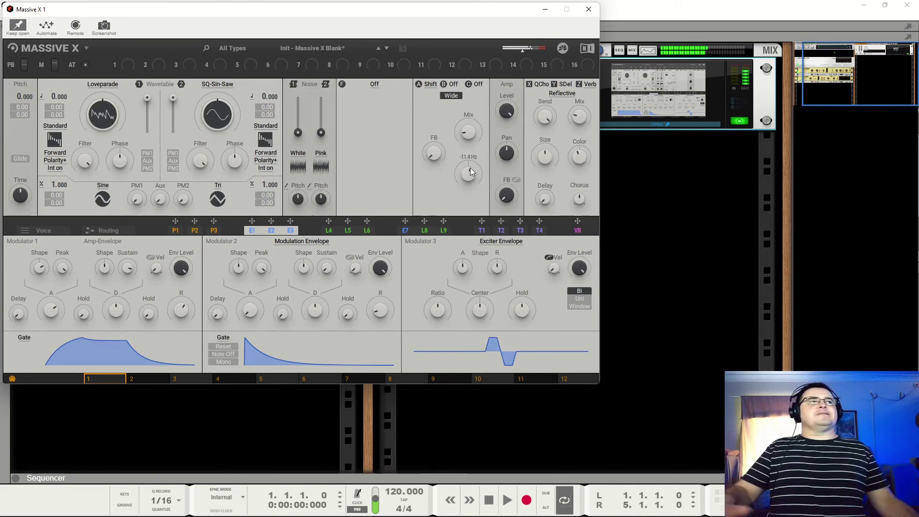
Step: Load the SVF filter in slot F, adjust its Freq, and modulate Freq with the E2 modulation envelope
left_click(371, 87)
left_click(366, 155)
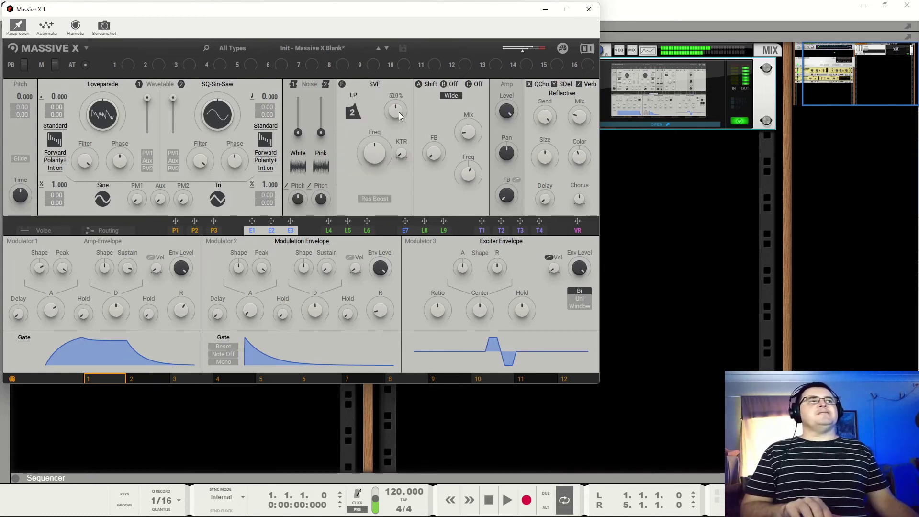
left_click_drag(374, 152, 374, 126)
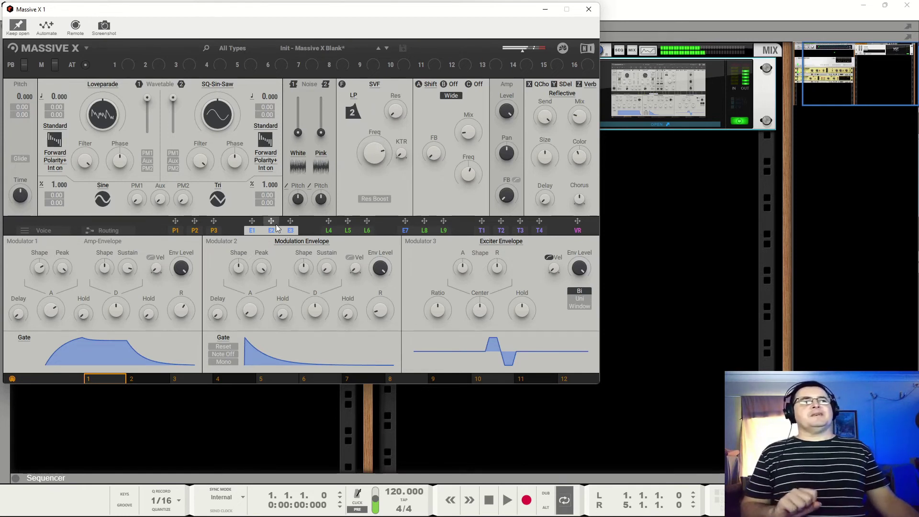
left_click_drag(271, 220, 369, 166)
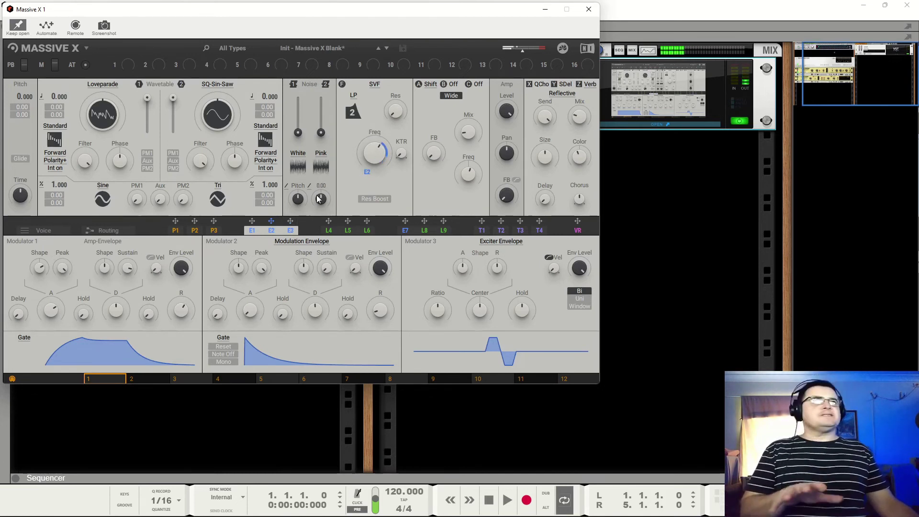
left_click_drag(372, 156, 372, 151)
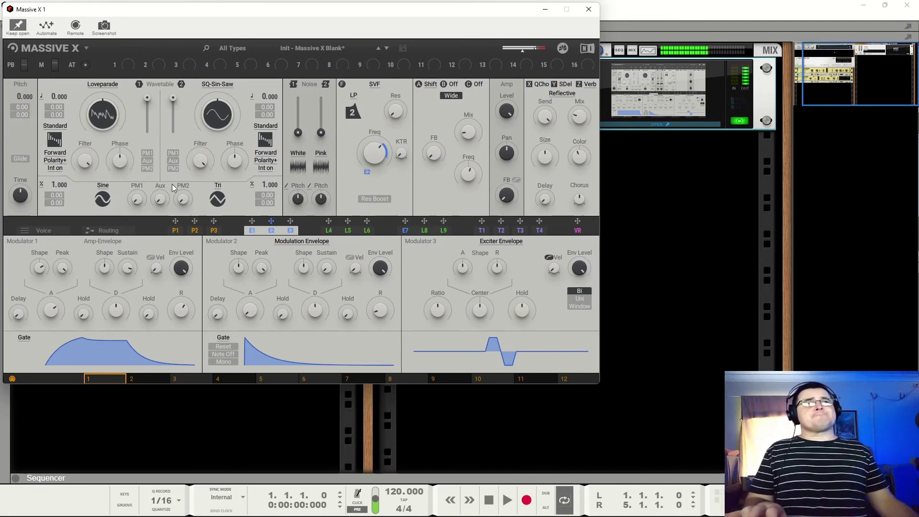
Step: Enable PM2 phase modulation for wavetable oscillator 2, set the second modulation oscillator's waveform to TriB3 and its ratio to 7.000
left_click(174, 168)
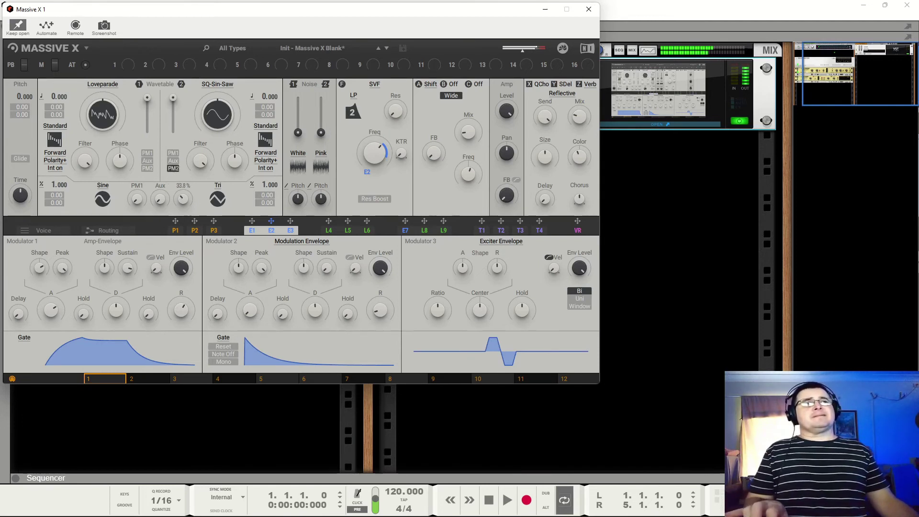
left_click(220, 199)
left_click(214, 234)
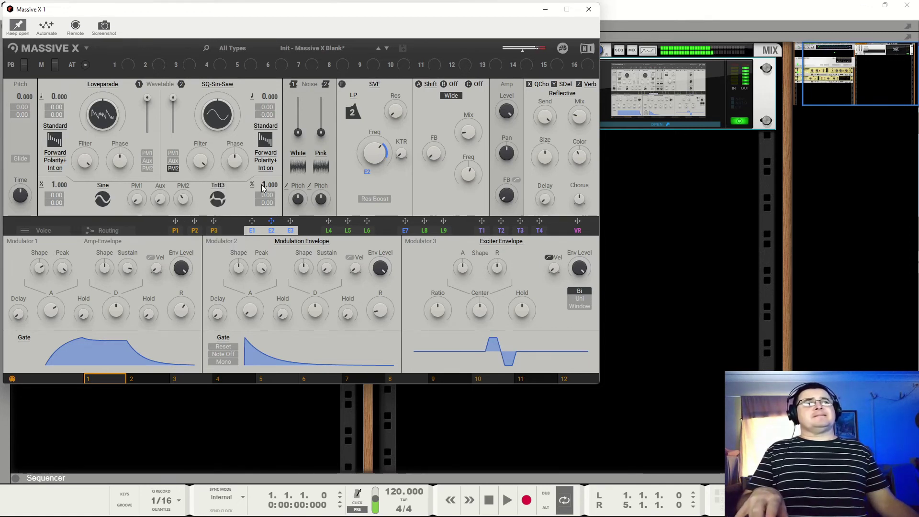
left_click_drag(270, 184, 269, 167)
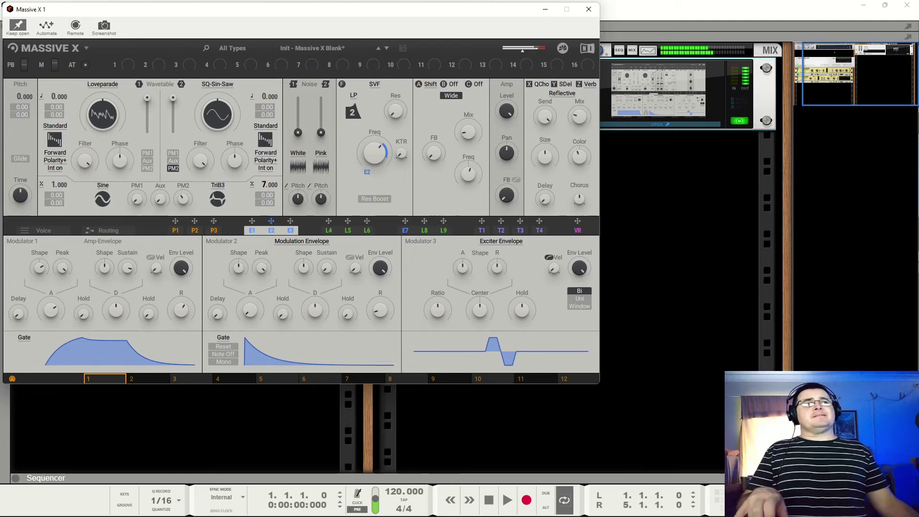
mouse_move(202, 163)
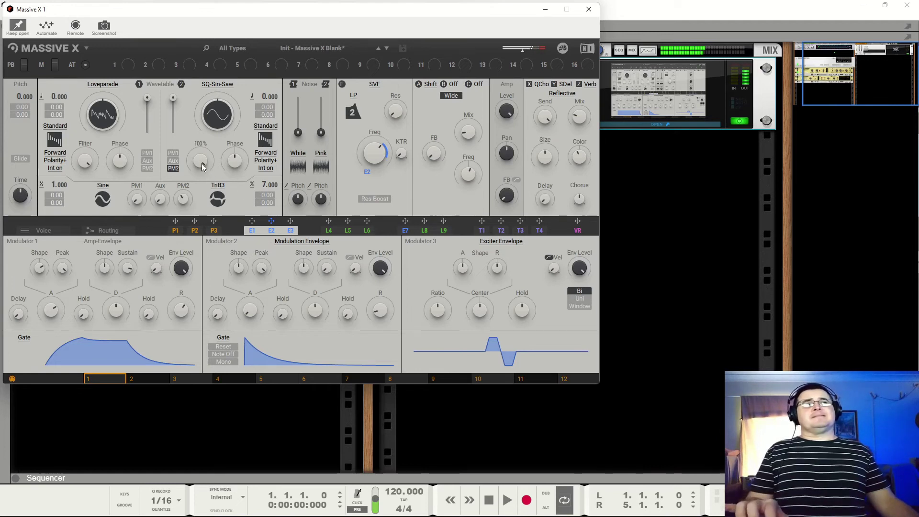
mouse_move(186, 197)
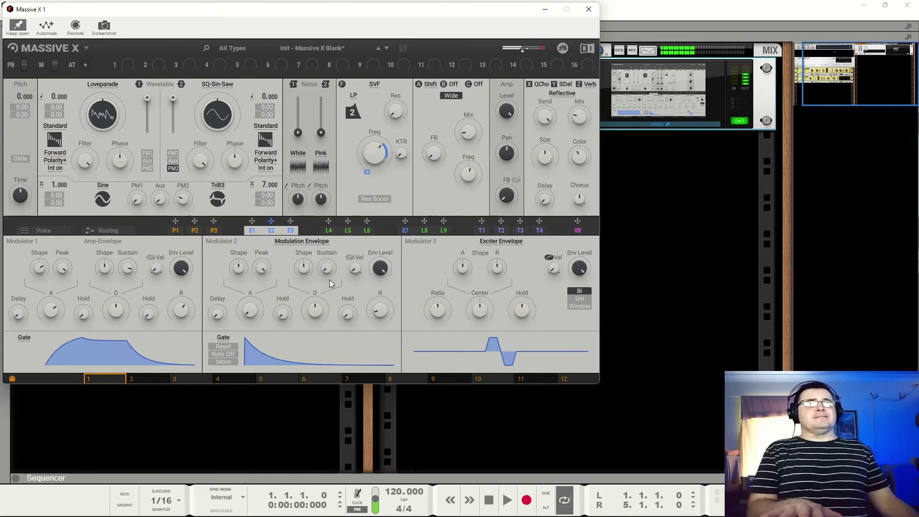
Step: Change Modulator 3 to a Modulation Envelope with longer attack and decay, and assign E7 to modulate the PM2 amount
mouse_move(331, 271)
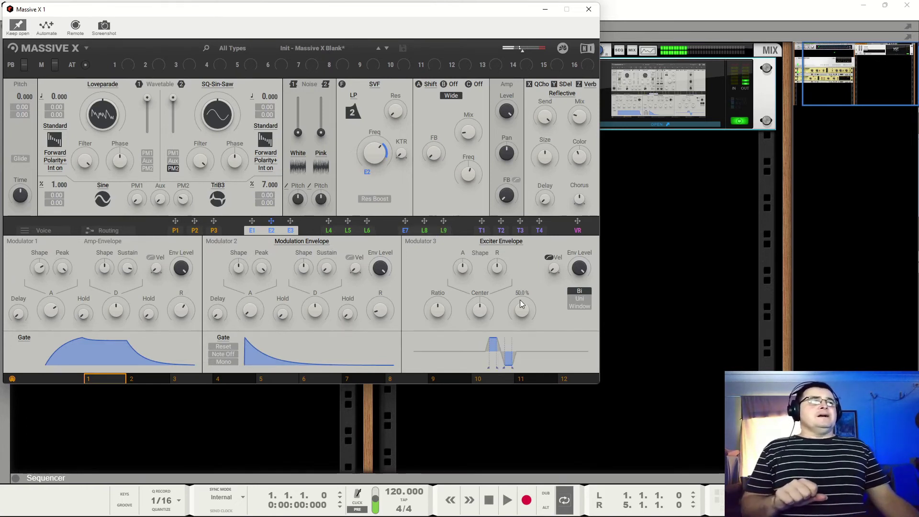
left_click(511, 242)
left_click(506, 254)
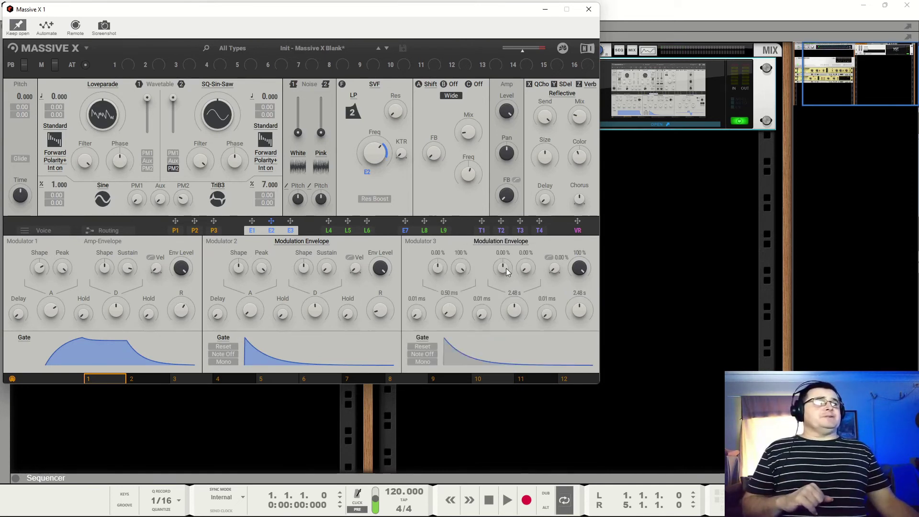
left_click_drag(449, 313, 450, 282)
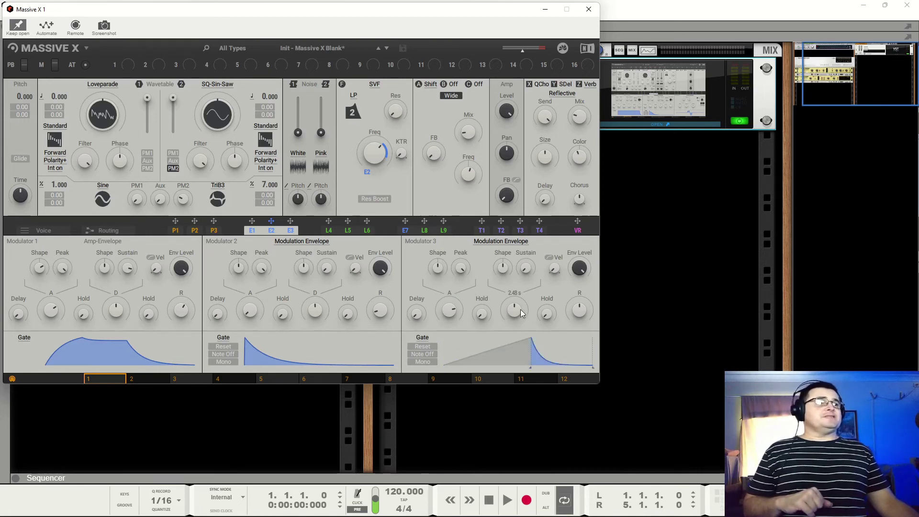
left_click_drag(521, 309, 521, 287)
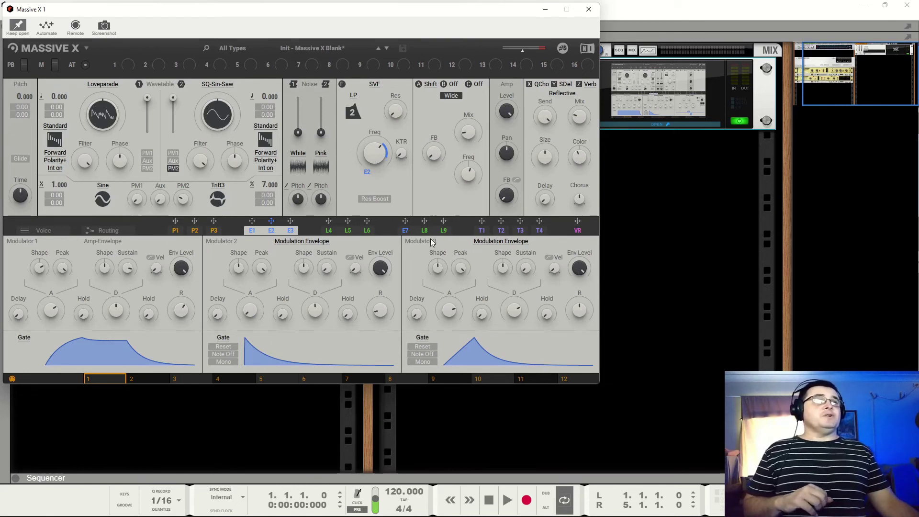
left_click_drag(406, 223, 406, 224)
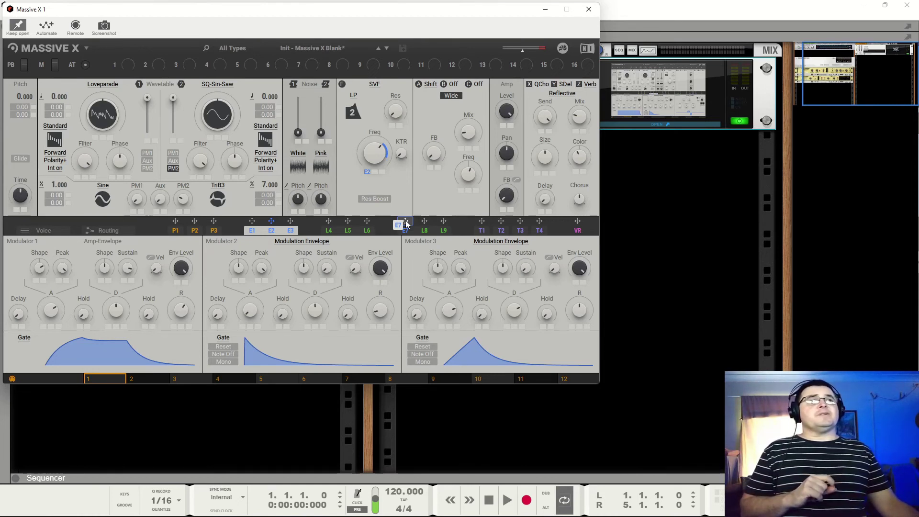
left_click_drag(406, 225, 177, 203)
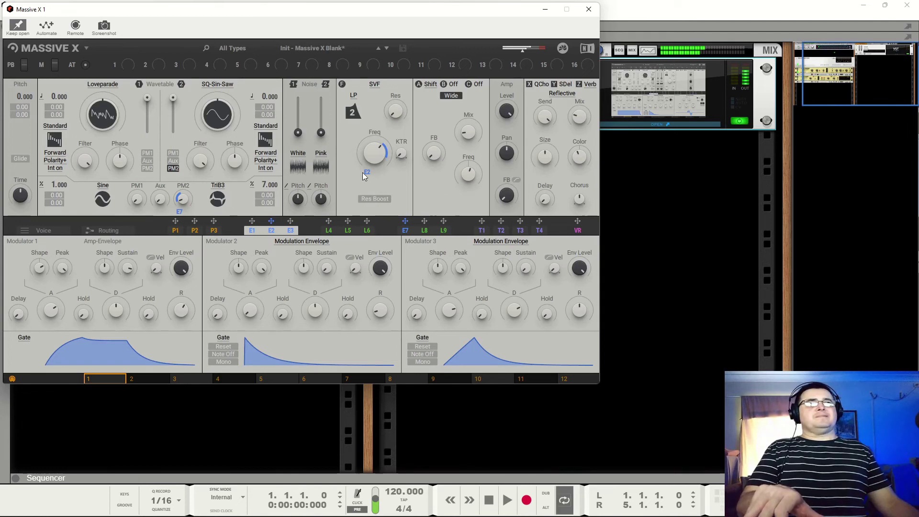
Step: Lengthen Modulator 2's attack, shorten Modulator 3's attack, and readjust the E2 depth on filter Freq and the E7 depth on PM2
left_click_drag(367, 173, 367, 186)
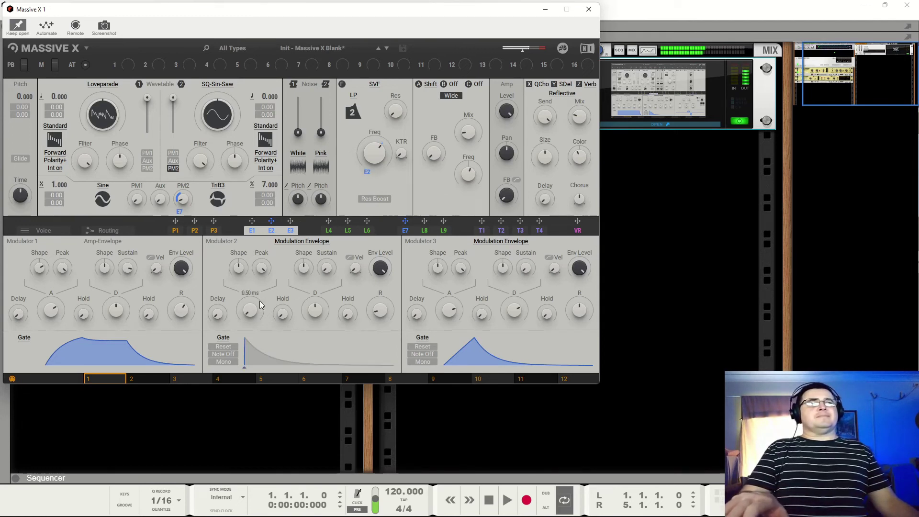
left_click_drag(259, 302, 258, 290)
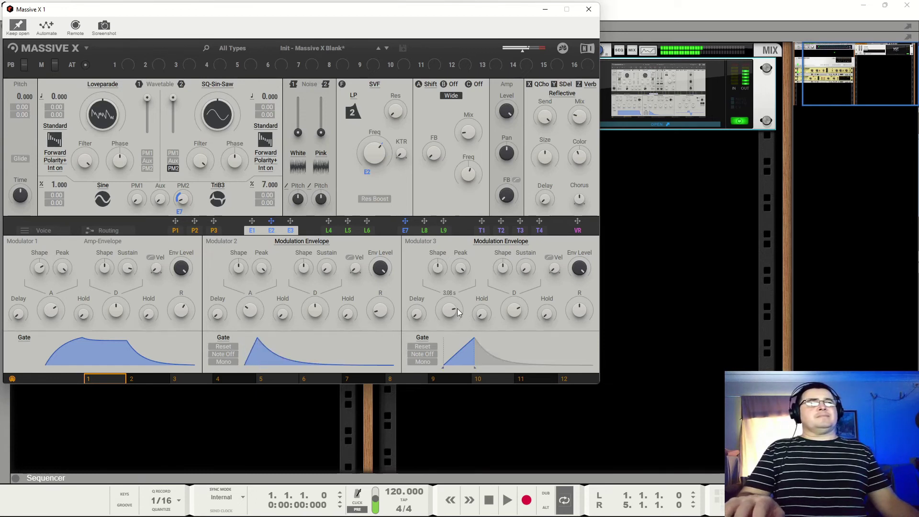
left_click_drag(458, 308, 458, 293)
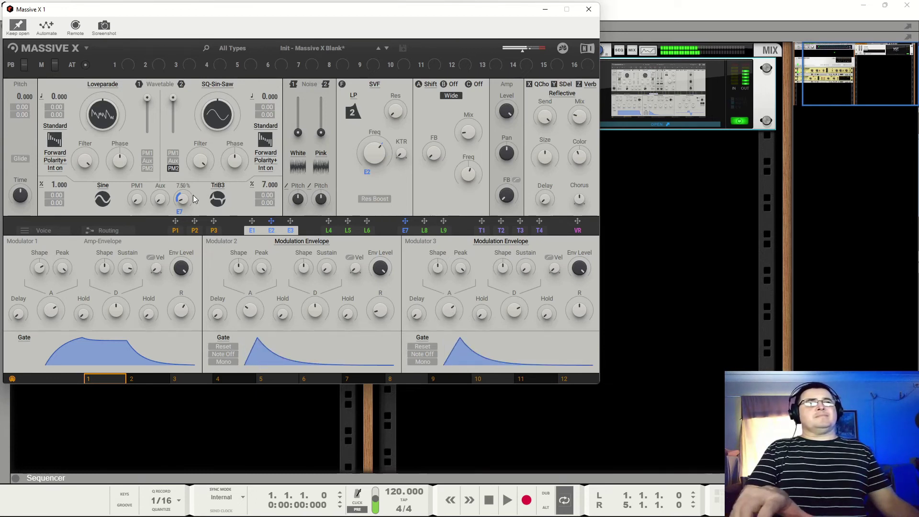
left_click_drag(183, 207, 183, 193)
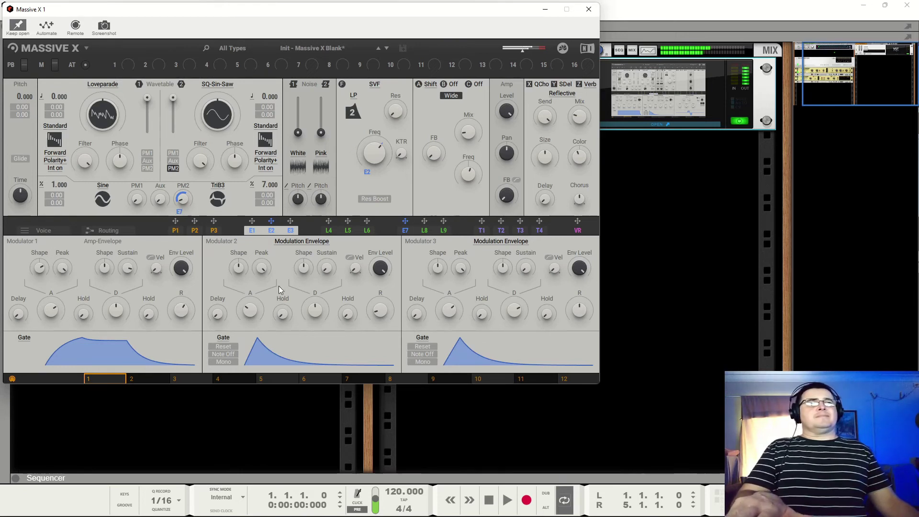
left_click_drag(368, 172, 368, 163)
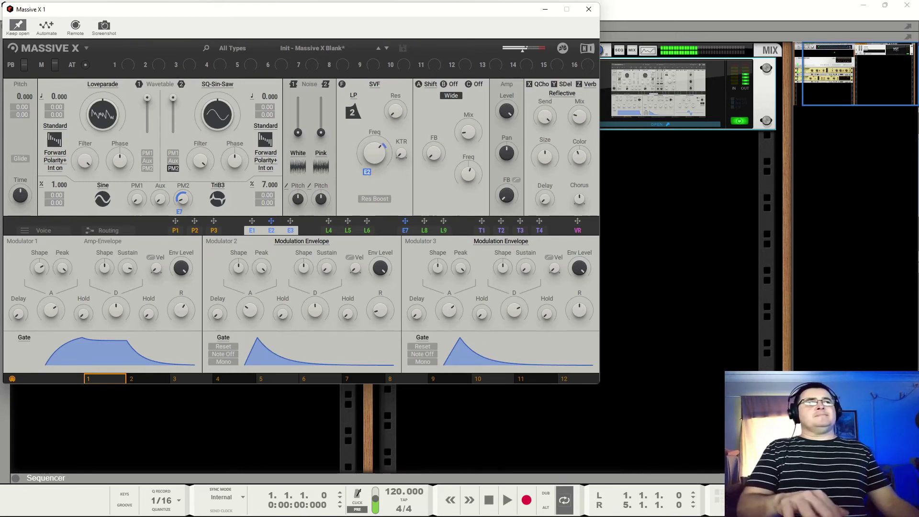
Step: Lengthen the release of the modulation envelopes in Modulator 3 and Modulator 2
left_click_drag(578, 310, 578, 283)
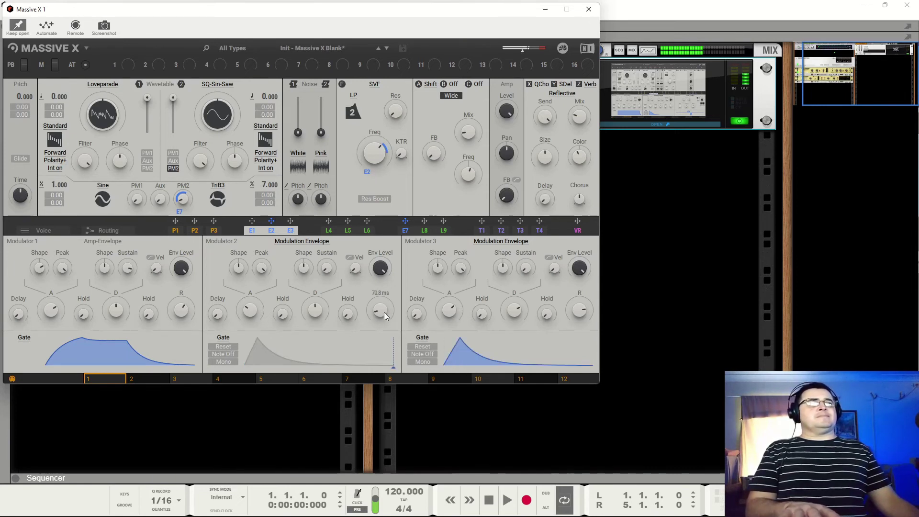
left_click_drag(381, 308, 381, 280)
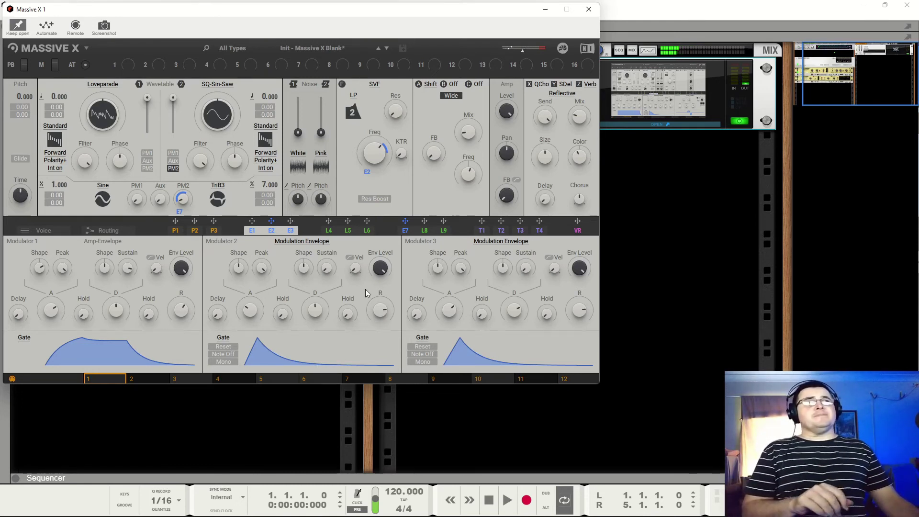
mouse_move(386, 162)
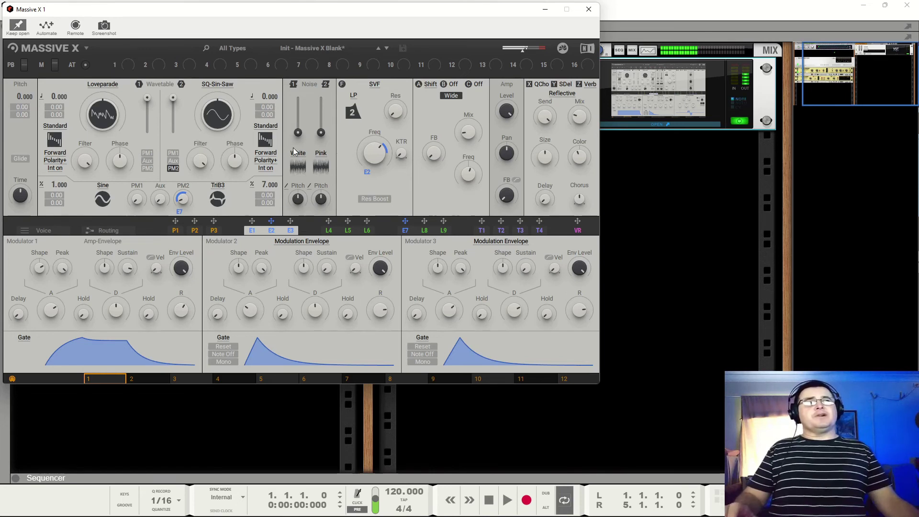
Step: Show insert B and audition the sound of wavetable oscillator 2 with oscillator 1 briefly switched off
left_click(420, 83)
left_click(420, 84)
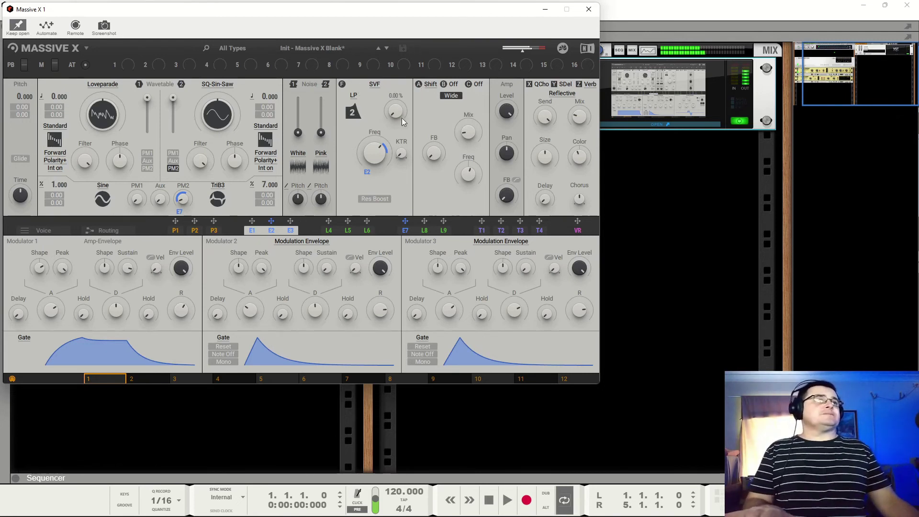
left_click(454, 84)
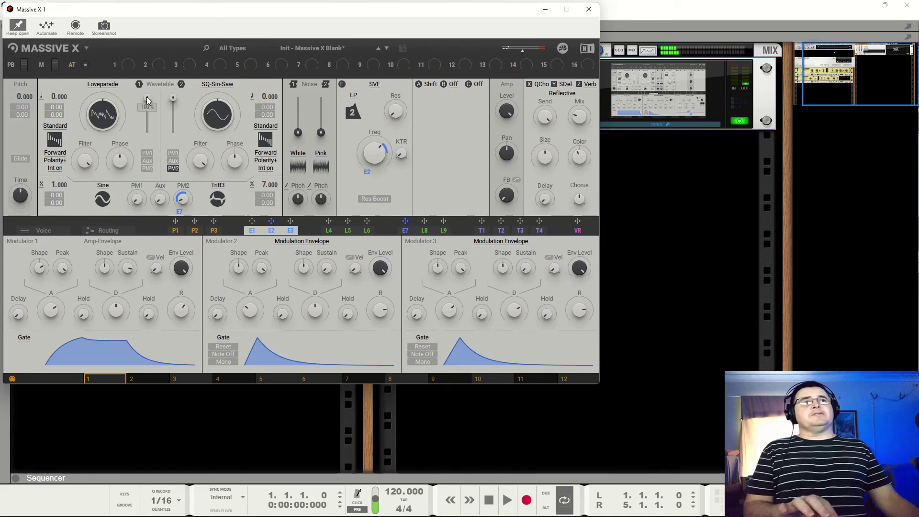
left_click(139, 85)
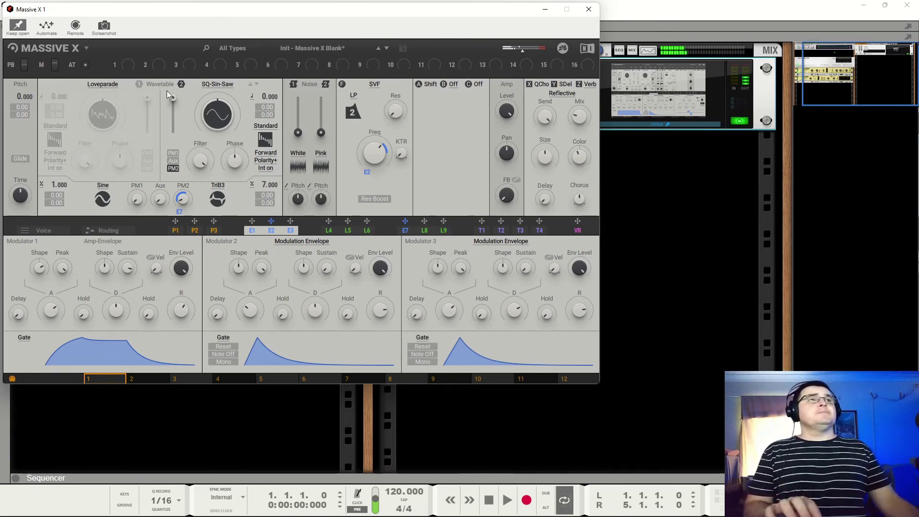
left_click(138, 85)
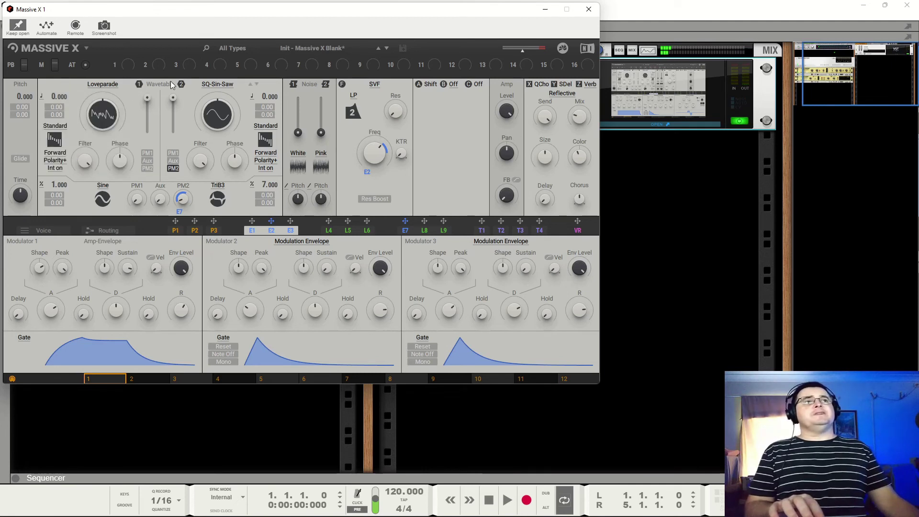
Step: With wavetable oscillator 2 temporarily switched off, modulate the Loveparade wavetable position with the L4 LFO and slow Modulator 4's Rate
left_click(181, 84)
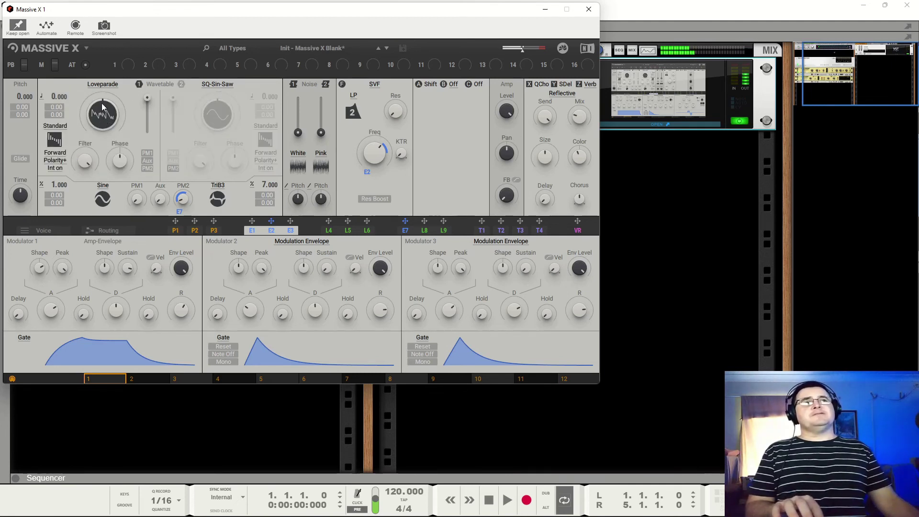
left_click_drag(102, 105, 102, 125)
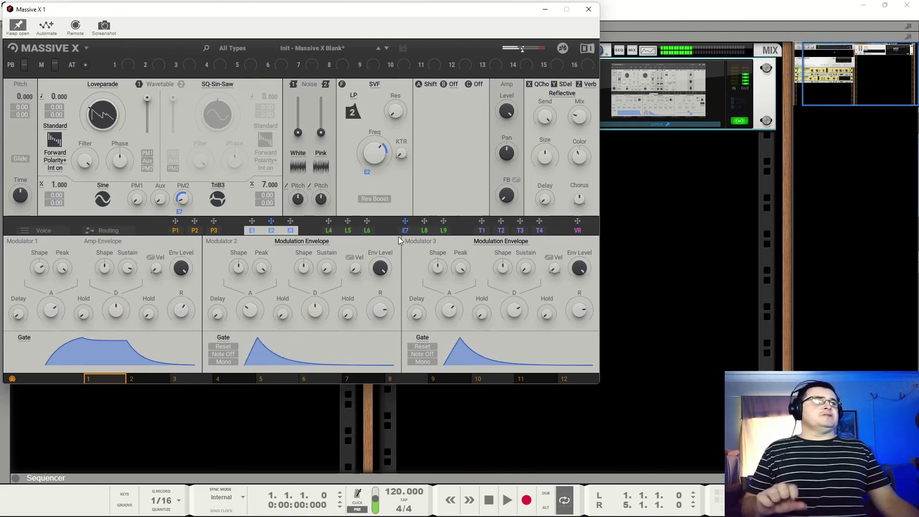
left_click(337, 231)
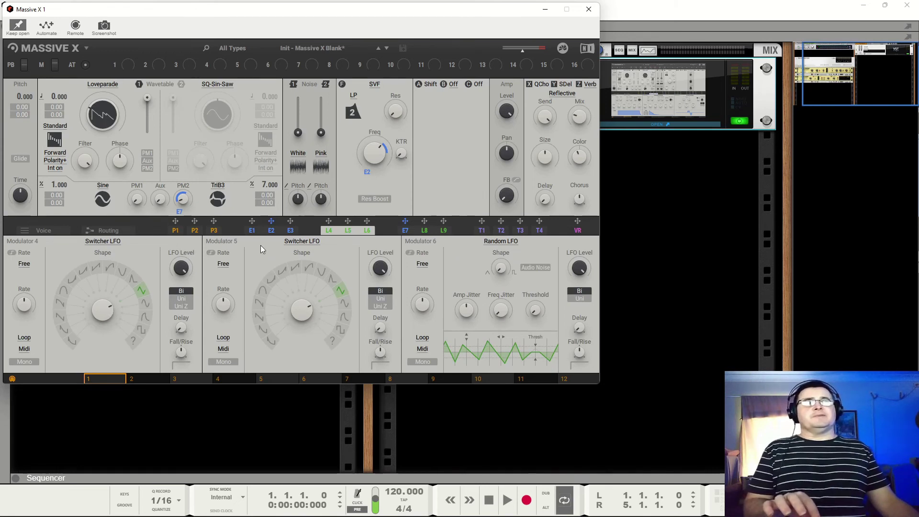
left_click_drag(322, 225, 97, 136)
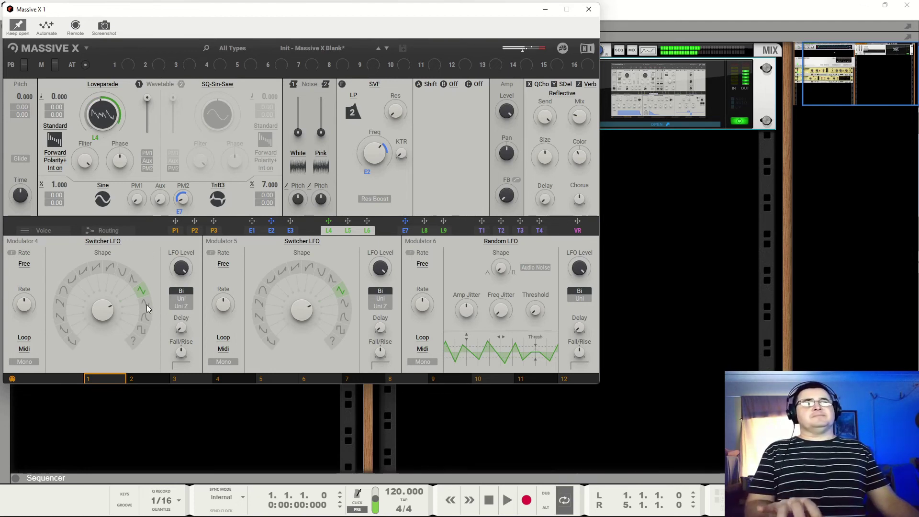
left_click_drag(24, 305, 23, 320)
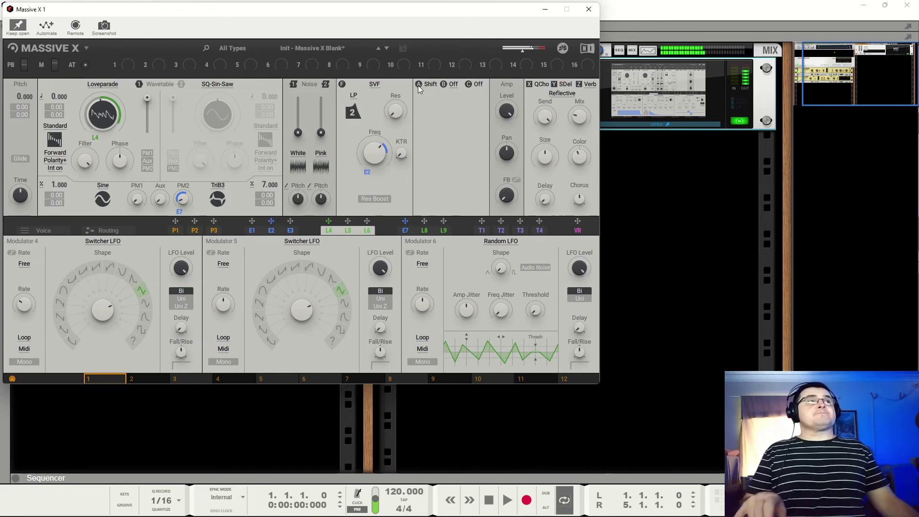
left_click(181, 85)
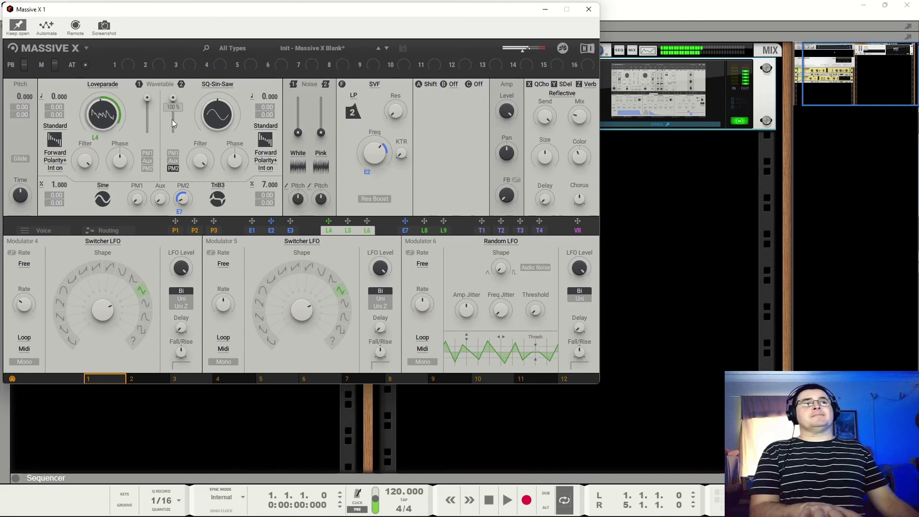
mouse_move(172, 121)
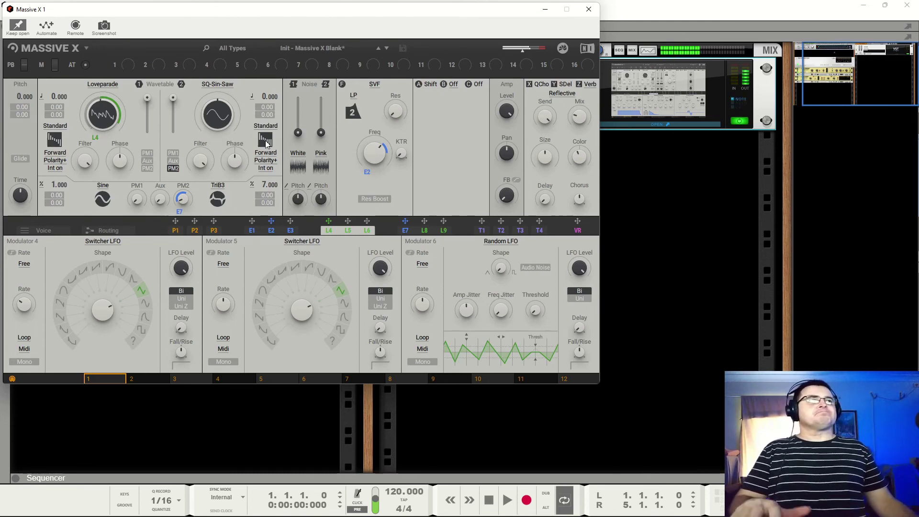
Step: Load the Dist effect into insert B, choose the Rectify type and lower its Mix to 18.8%
left_click(455, 87)
left_click(440, 148)
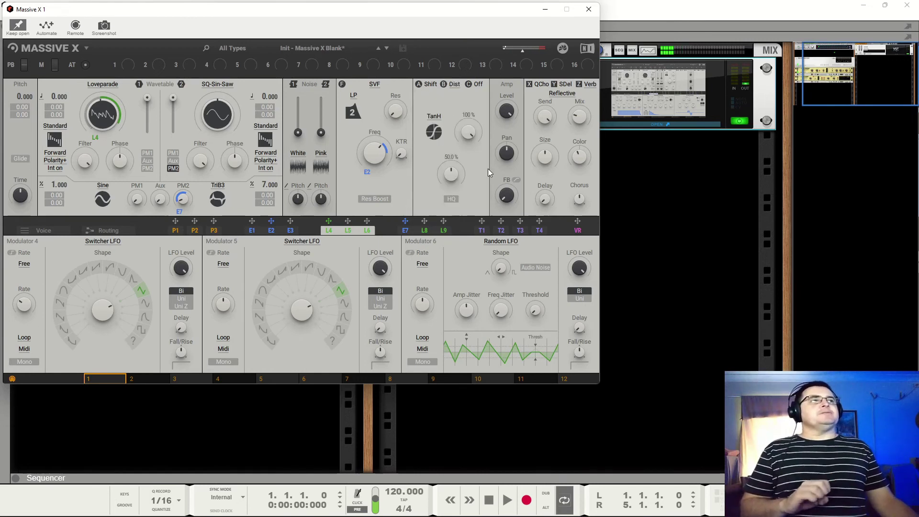
left_click(436, 134)
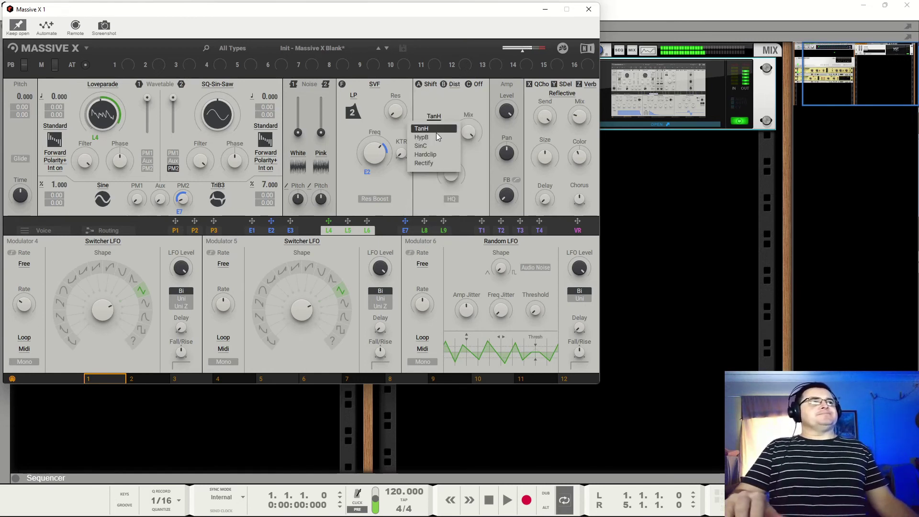
left_click(436, 163)
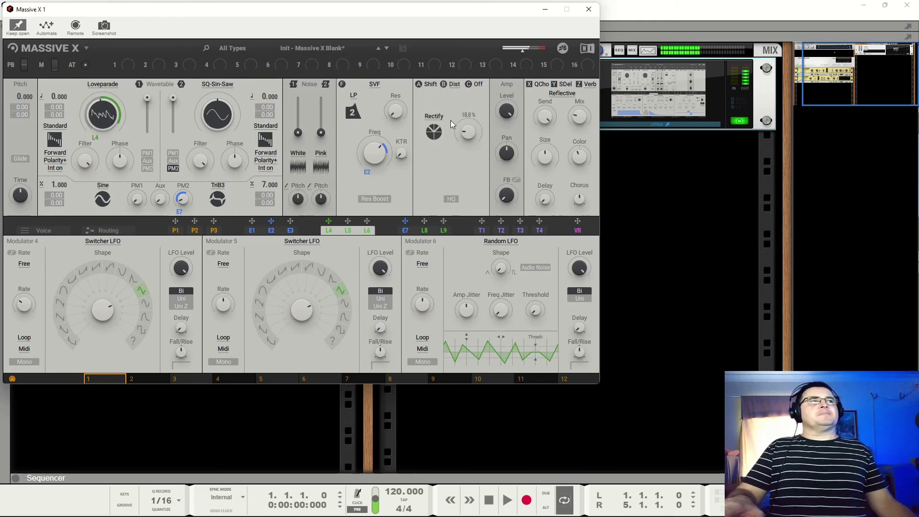
Step: Switch the distortion type to Hardclip, set its drive to 74.7% and raise its Mix
left_click(434, 132)
left_click(432, 152)
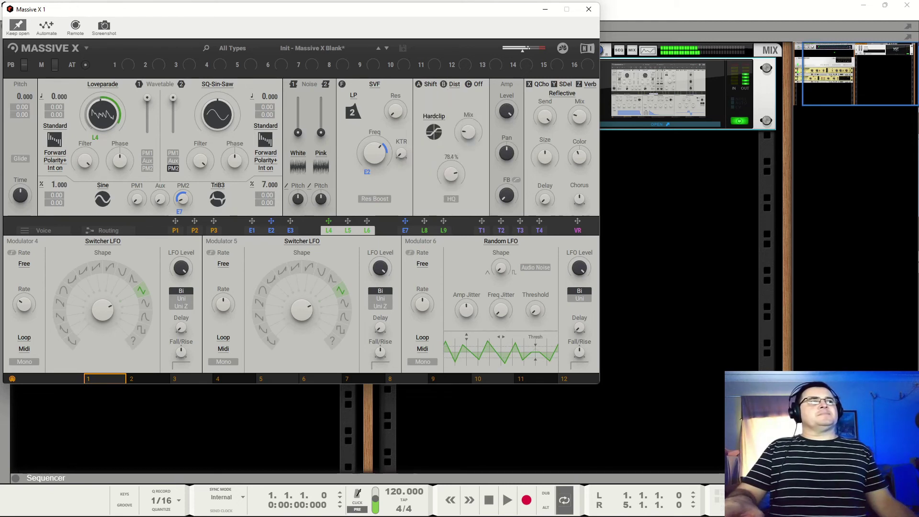
left_click_drag(468, 132, 468, 91)
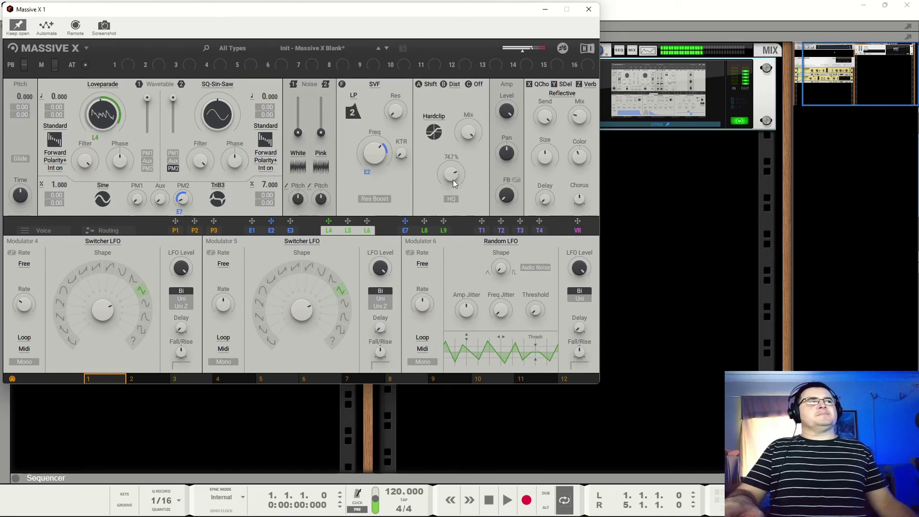
Step: Reduce the Hardclip distortion's Drive and ease its Mix back to slightly below 100%
left_click_drag(451, 174, 451, 170)
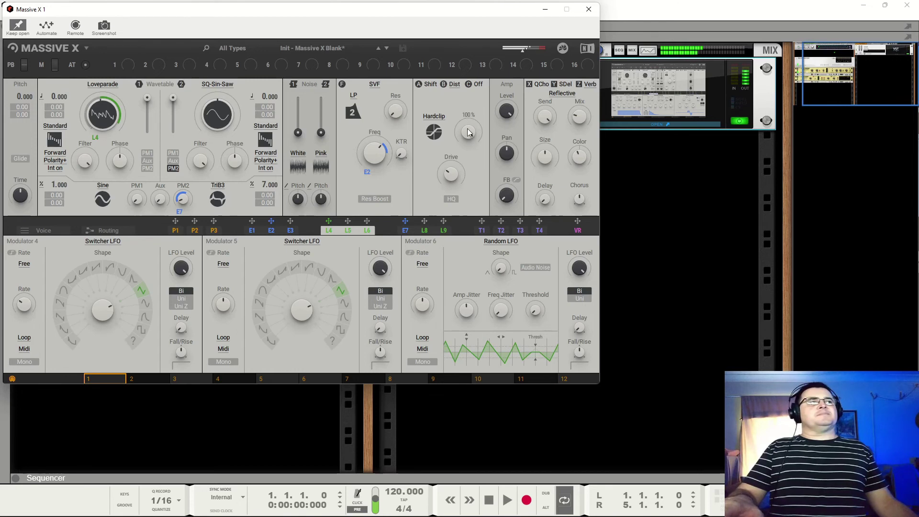
left_click_drag(468, 132, 469, 138)
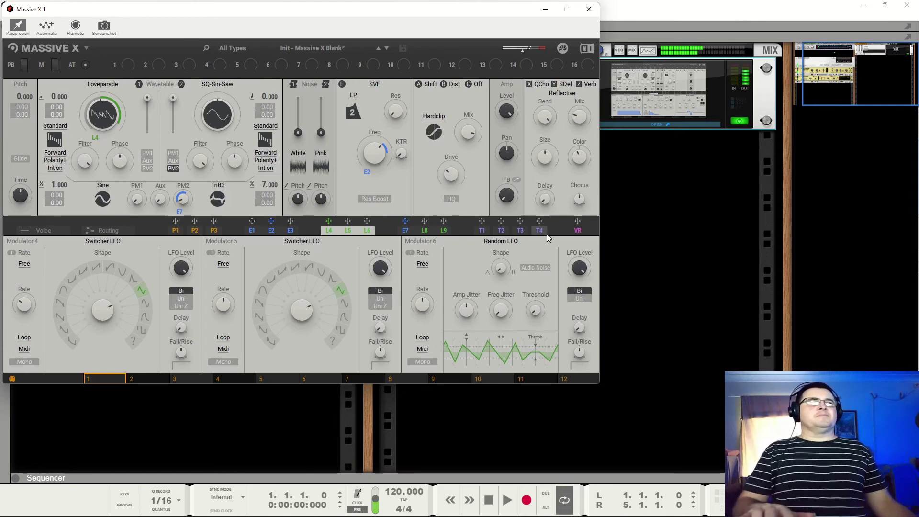
Step: Show the stereo delay in slot Y, modulate its Time with the T1 note-pitch tracker and raise its Mix
left_click(566, 84)
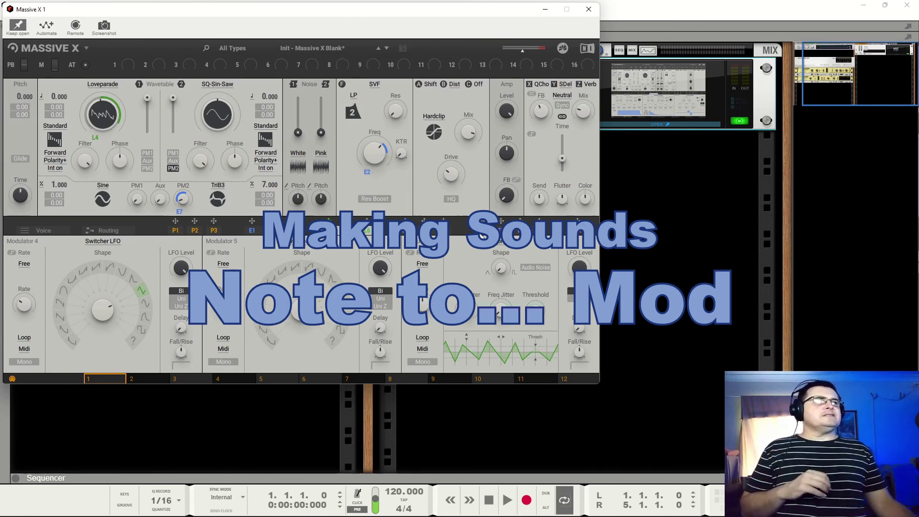
left_click(482, 234)
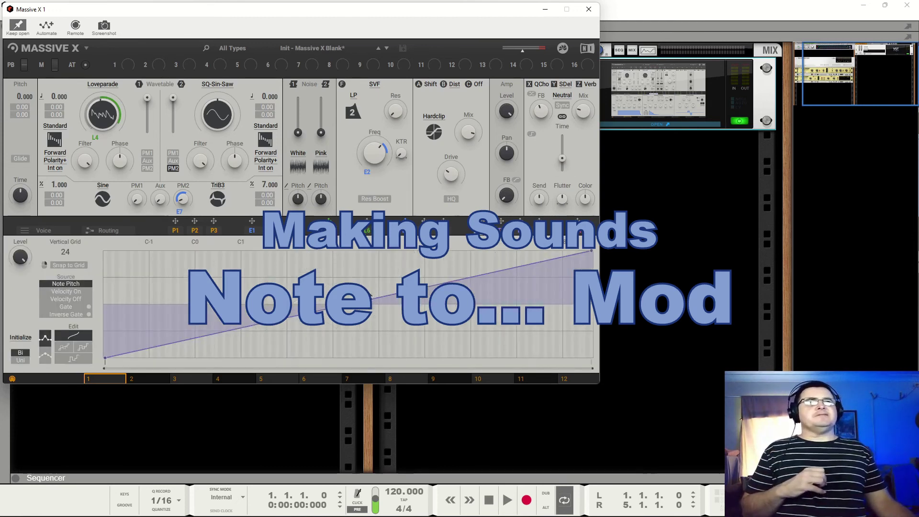
left_click_drag(483, 224, 562, 156)
mouse_move(563, 161)
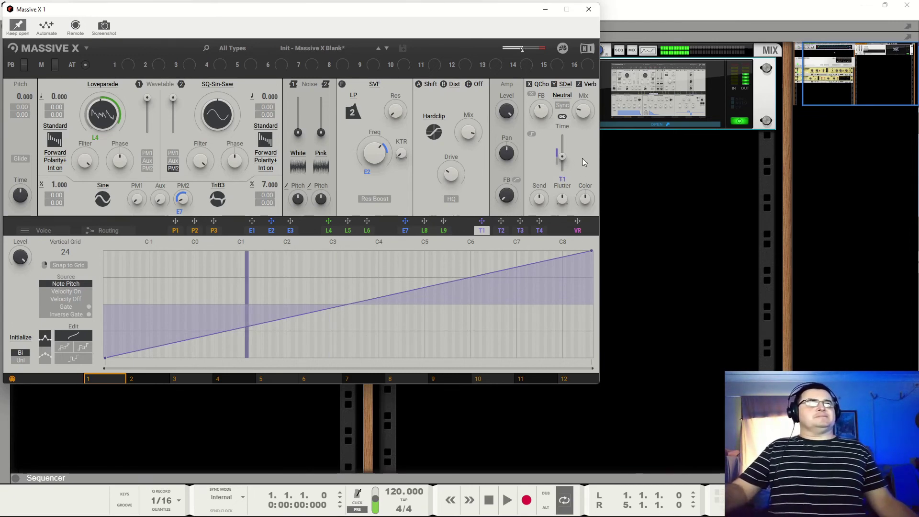
mouse_move(585, 114)
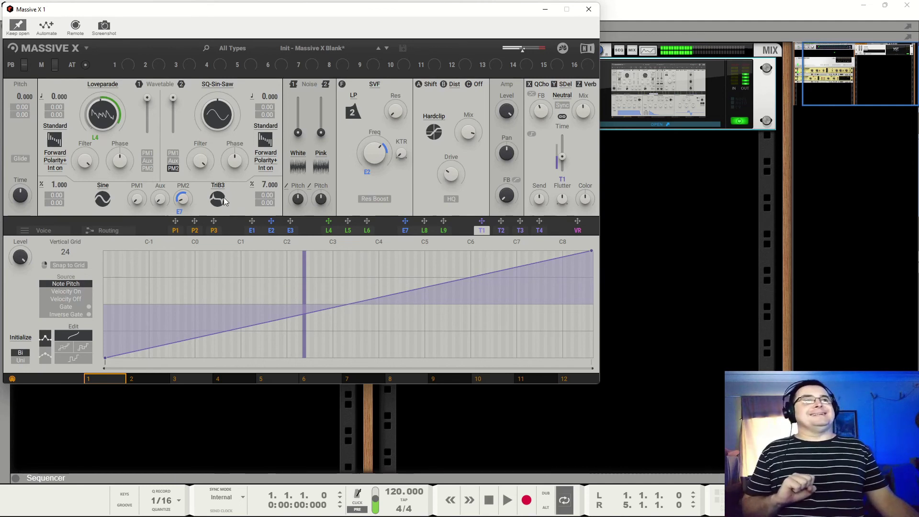
Step: Lengthen the attack of the amp envelope and of the Modulator 2 modulation envelope
left_click(252, 230)
left_click_drag(52, 315, 44, 270)
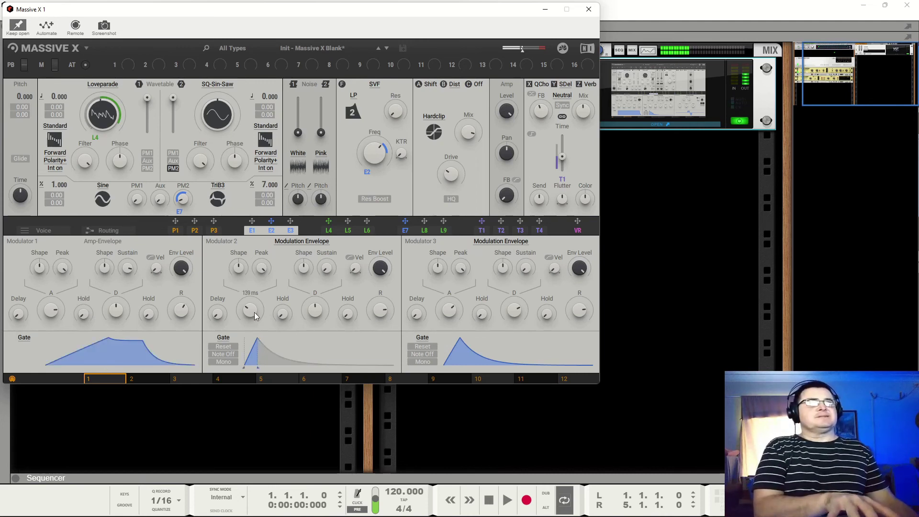
left_click_drag(255, 312, 254, 278)
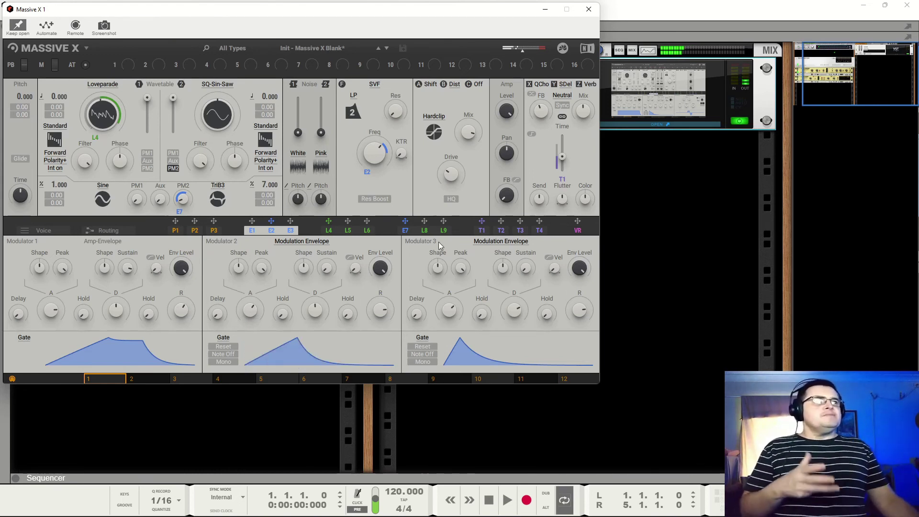
Step: Delete the T1 tracker modulation from the stereo delay's Time
mouse_move(456, 271)
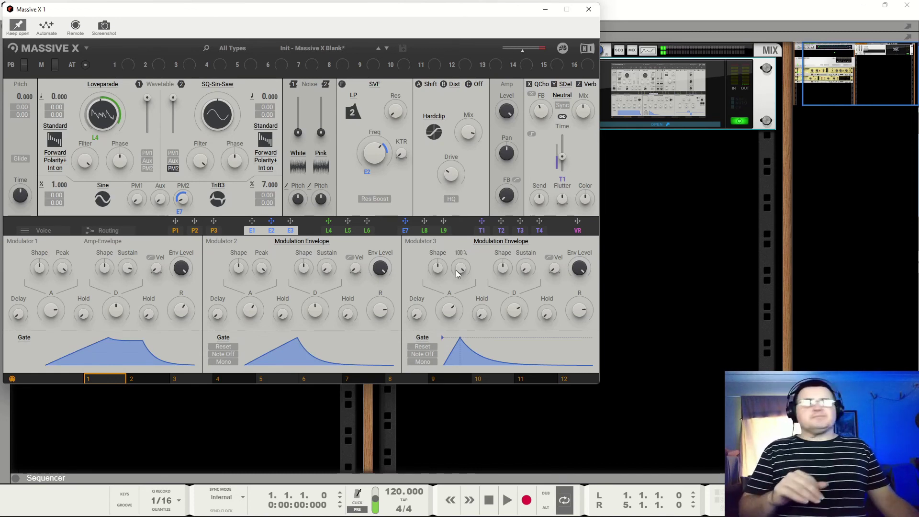
left_click(484, 231)
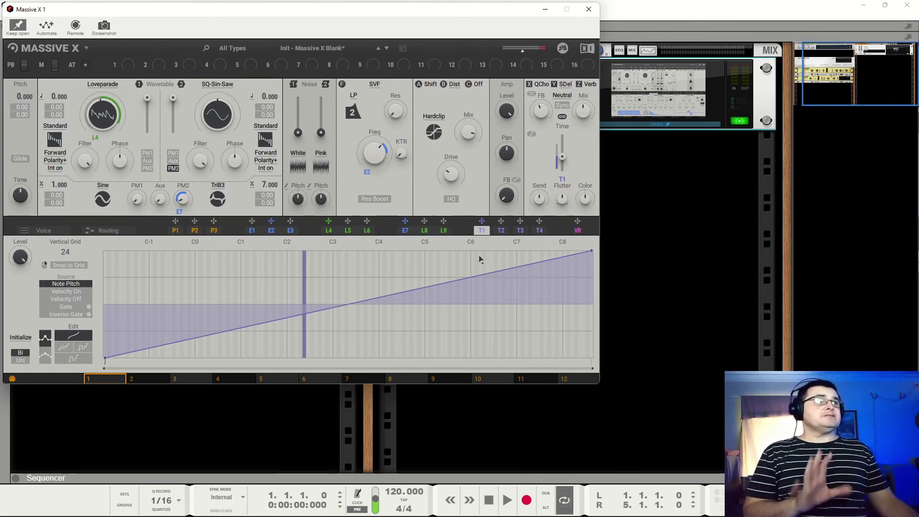
right_click(562, 180)
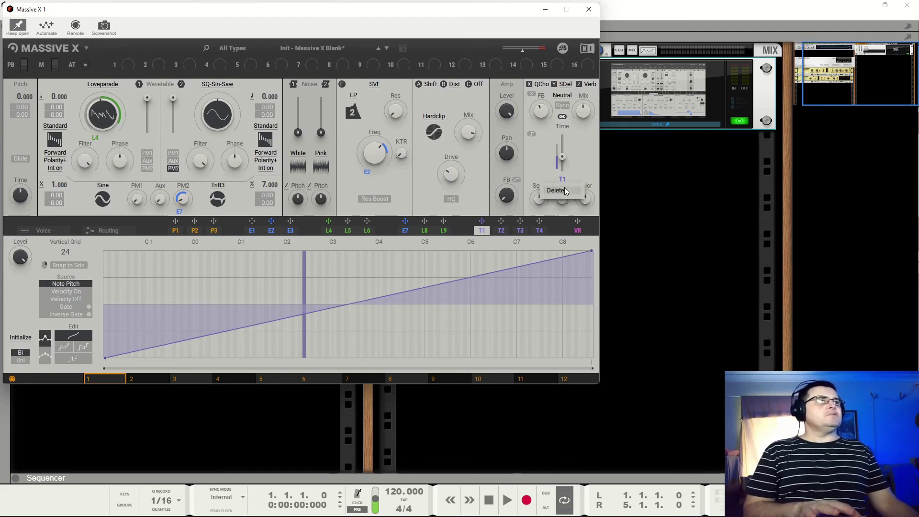
left_click(564, 189)
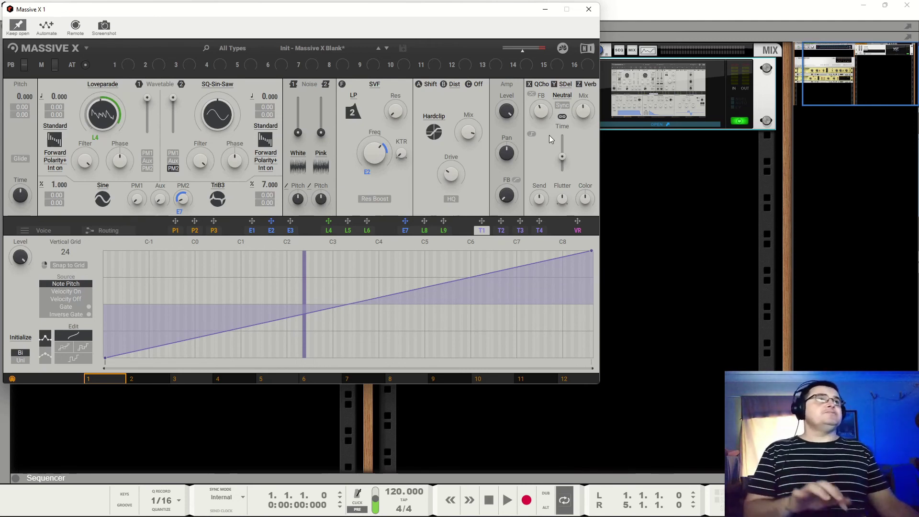
Step: Load the Anima effect into insert C and modulate its Pitch with the T1 tracker
left_click(479, 84)
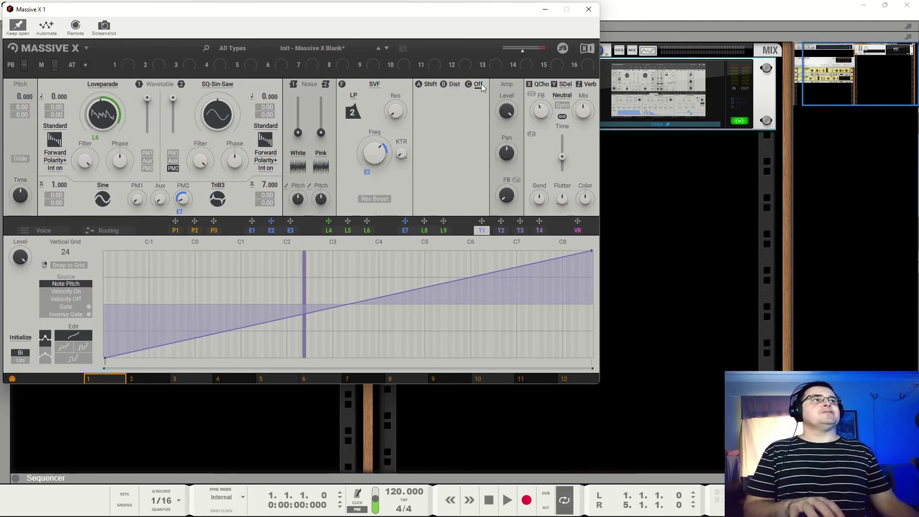
left_click(479, 84)
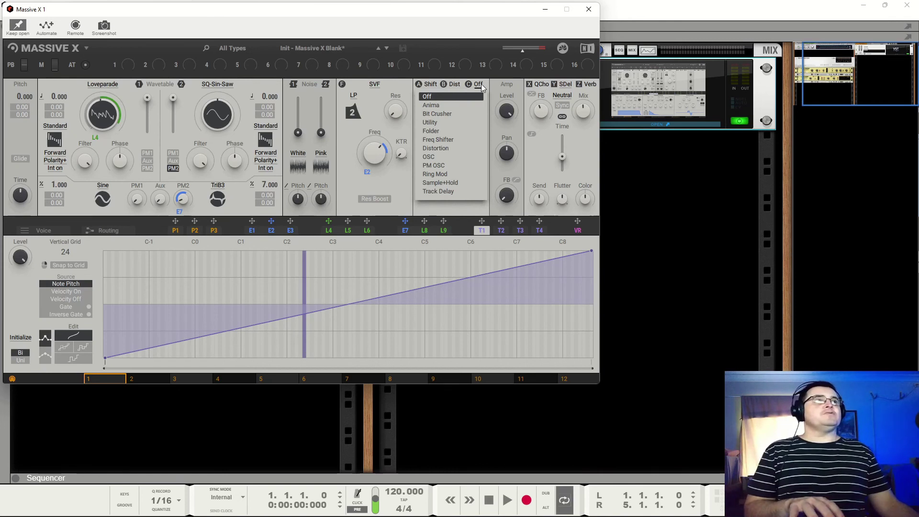
left_click(430, 105)
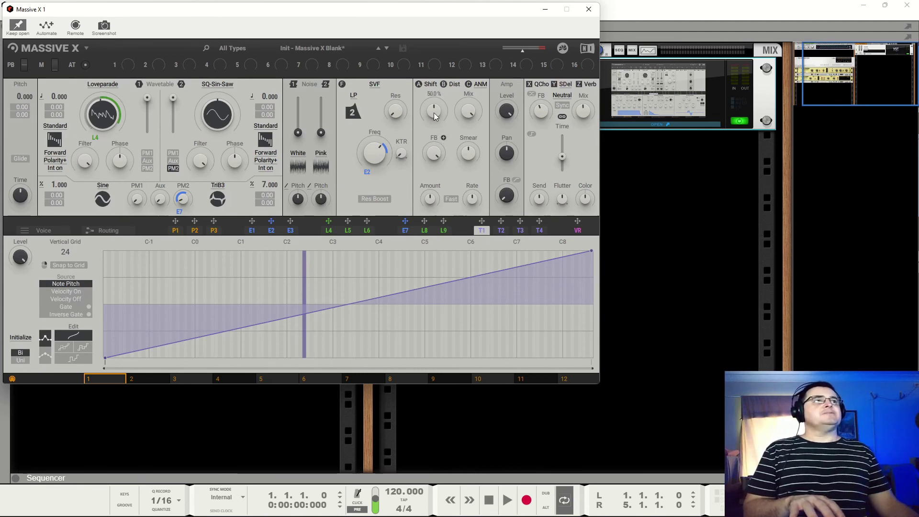
left_click_drag(482, 220, 430, 128)
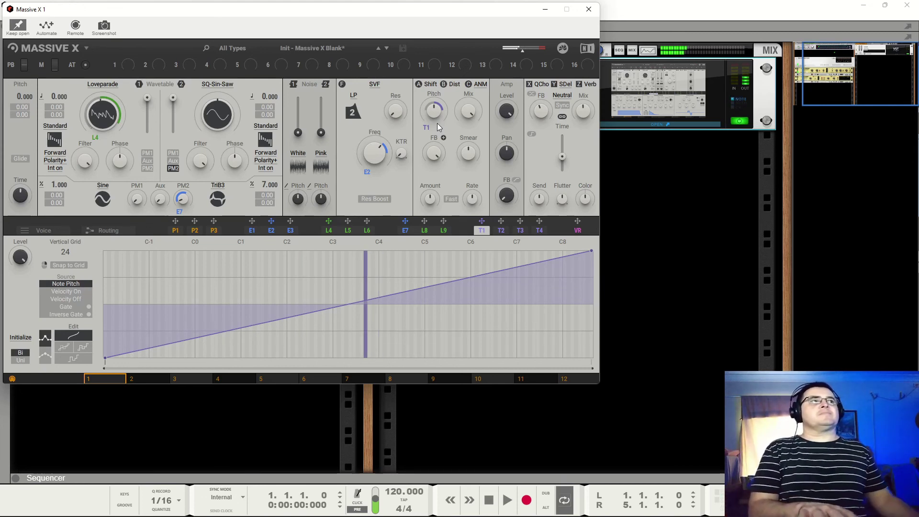
Step: Audition the sound with the Anima insert bypassed and re-enabled, and with the Shift insert A switched off
left_click(469, 85)
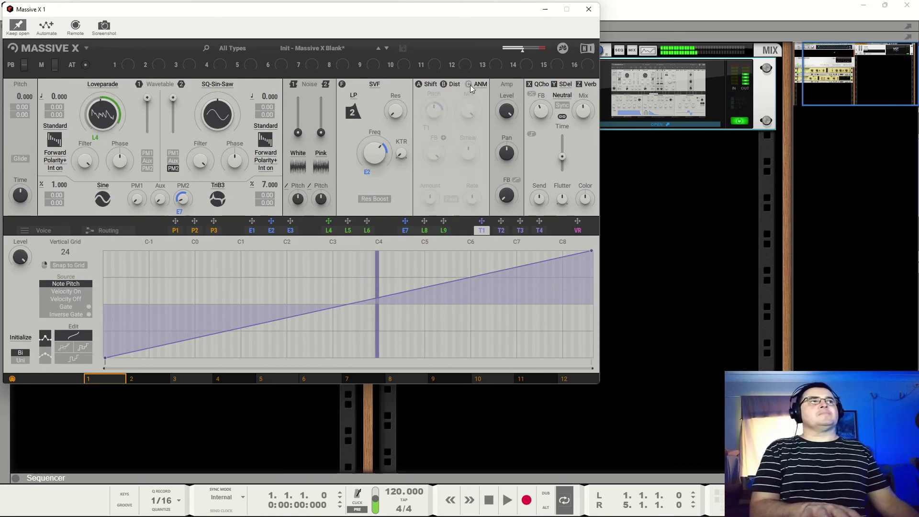
left_click(469, 85)
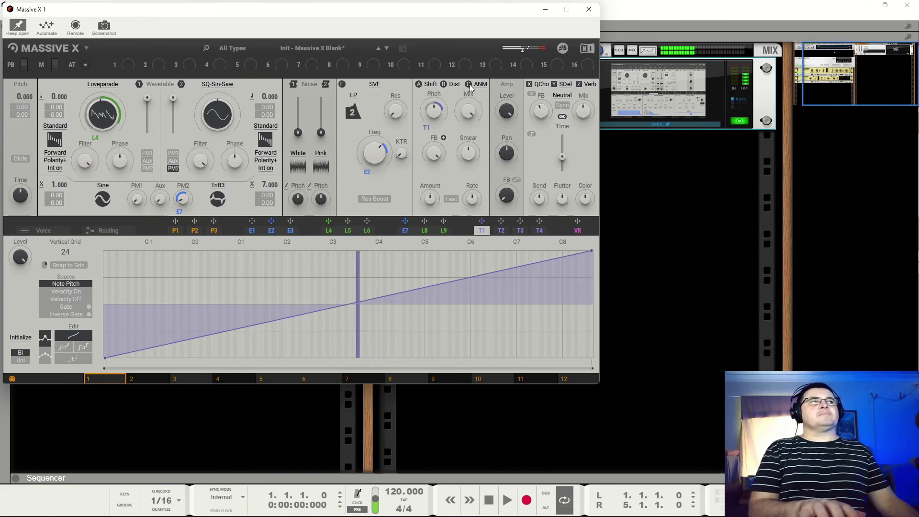
left_click(420, 84)
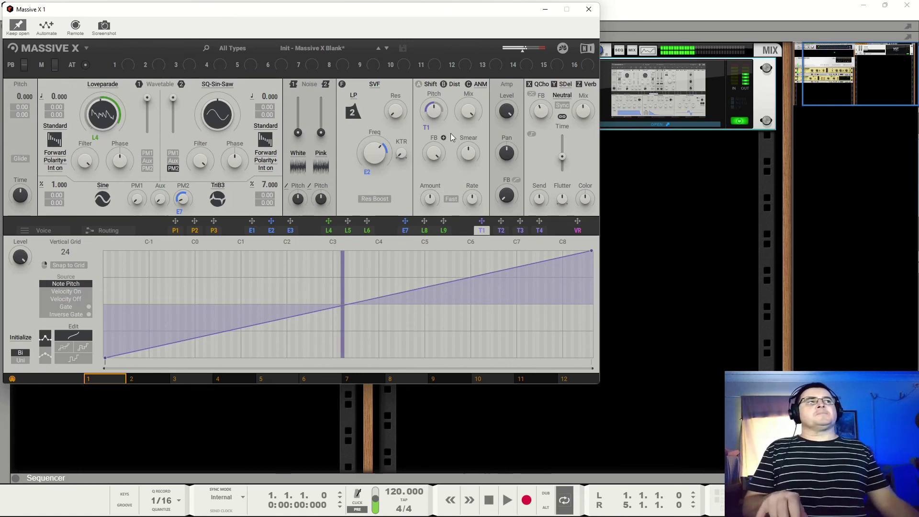
Step: Replace Anima with Ring Mod in insert C, modulate its pitch by 12.00 with the T1 tracker and lower its Mix
left_click(477, 86)
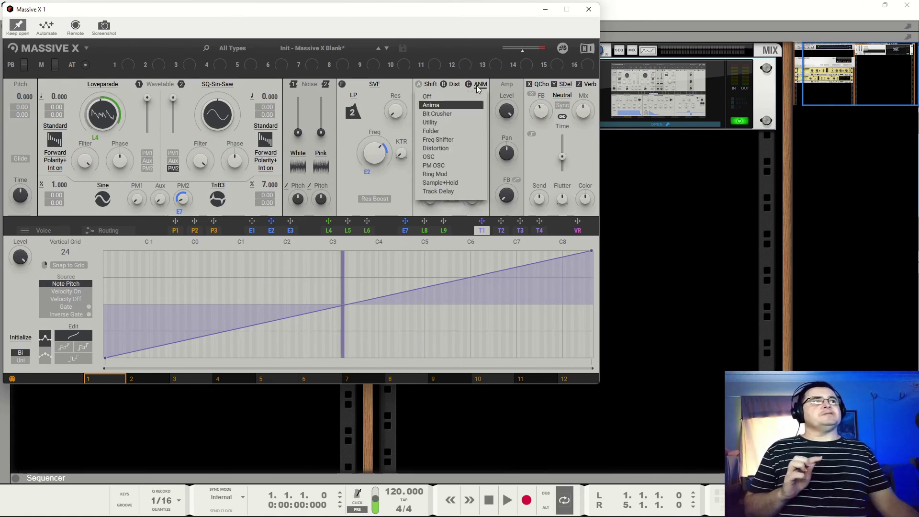
left_click(428, 175)
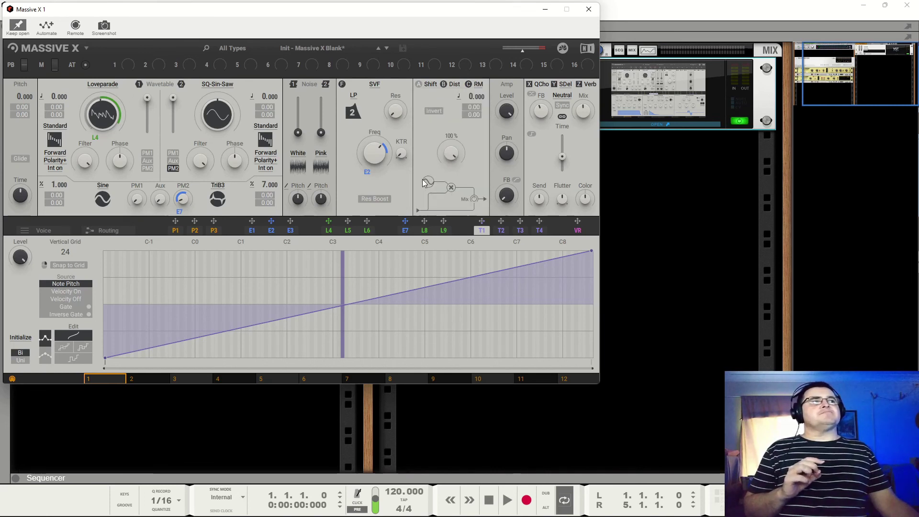
left_click_drag(482, 222, 485, 106)
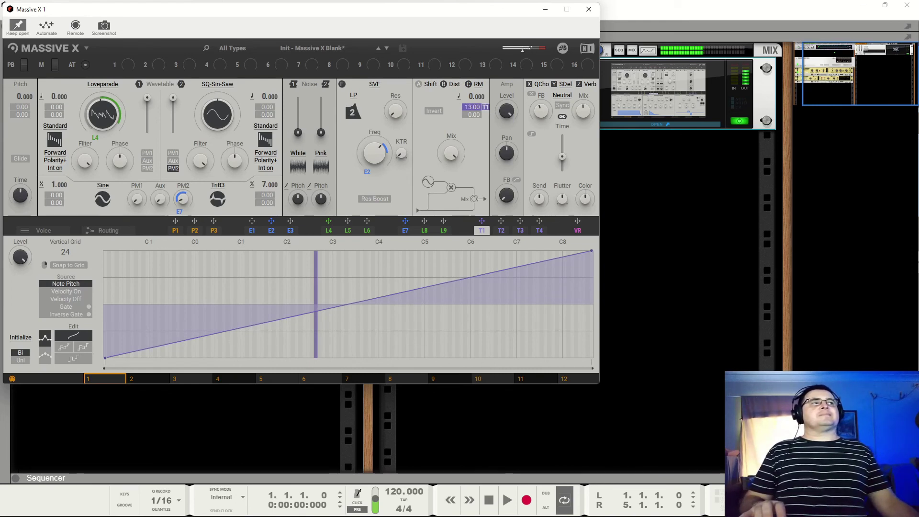
left_click_drag(476, 111, 476, 110)
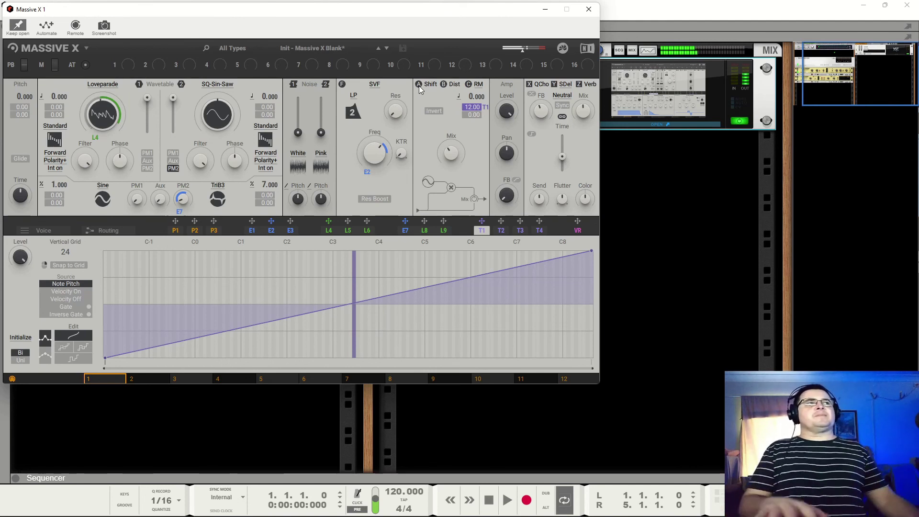
left_click(446, 86)
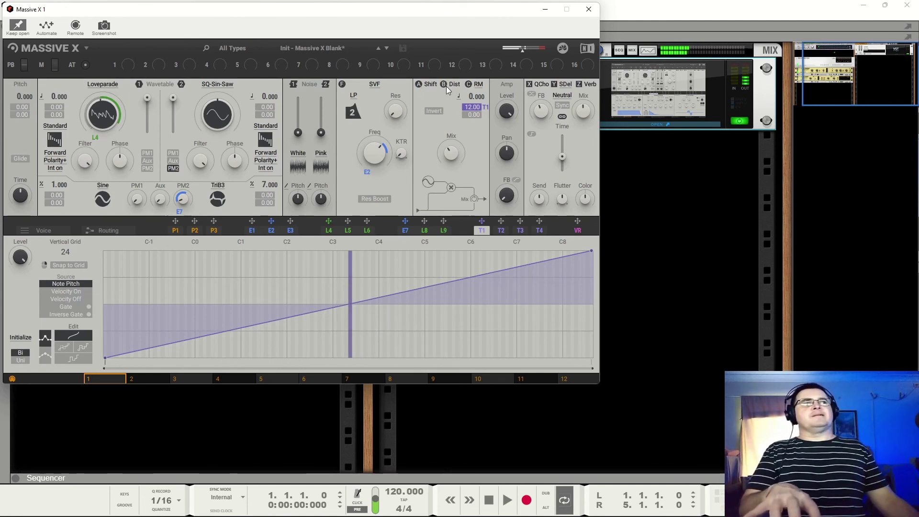
left_click(447, 86)
Step: Lower the SVF filter's cutoff frequency to 505 Hz and raise its resonance
left_click_drag(376, 151, 376, 160)
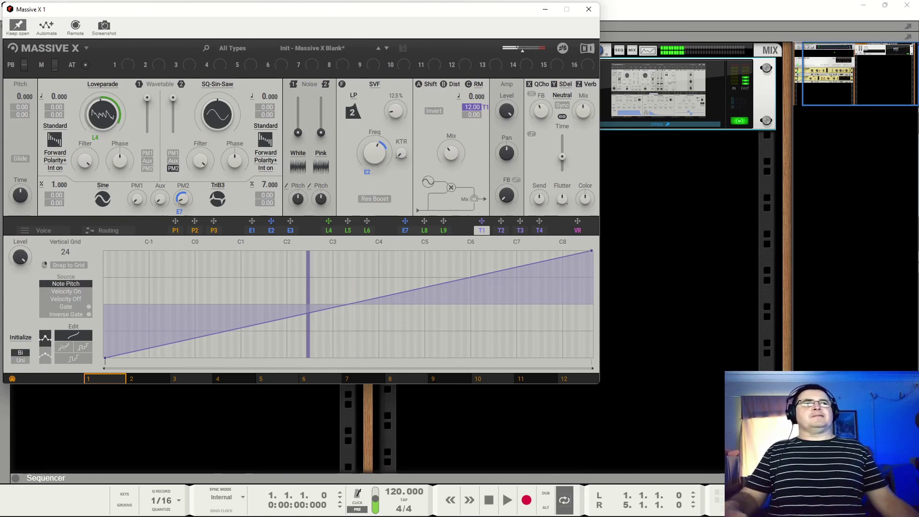
left_click_drag(395, 110, 396, 91)
left_click_drag(375, 152, 375, 163)
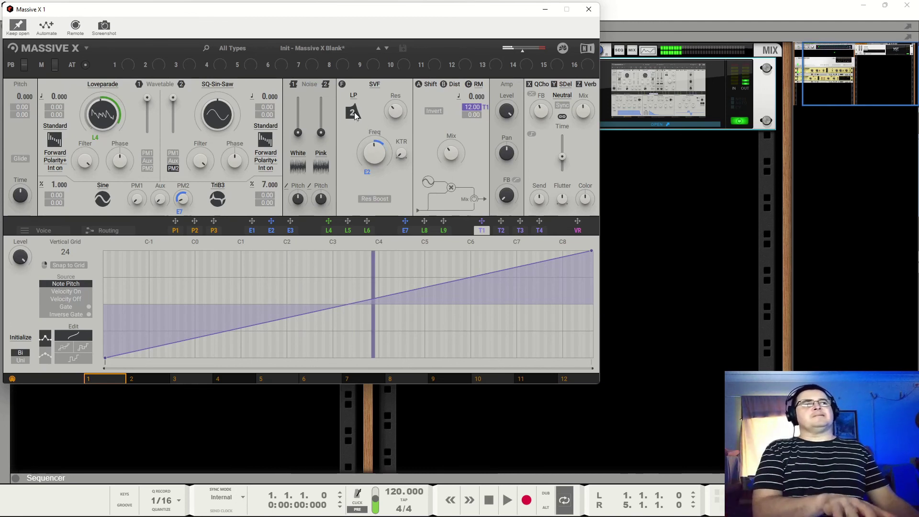
Step: Switch the filter to Blue Monark, reduce its FM amount and set its cutoff frequency to 2.13 kHz
left_click(379, 83)
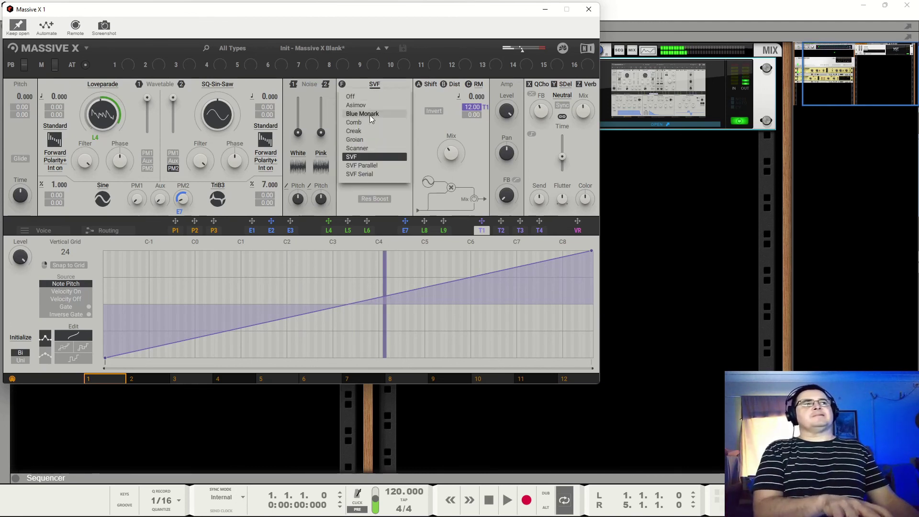
left_click(370, 115)
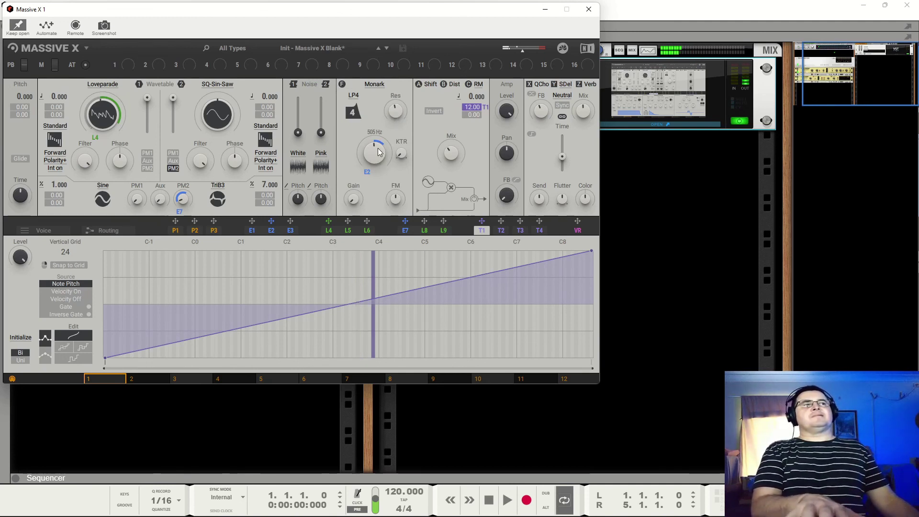
mouse_move(400, 153)
mouse_move(397, 200)
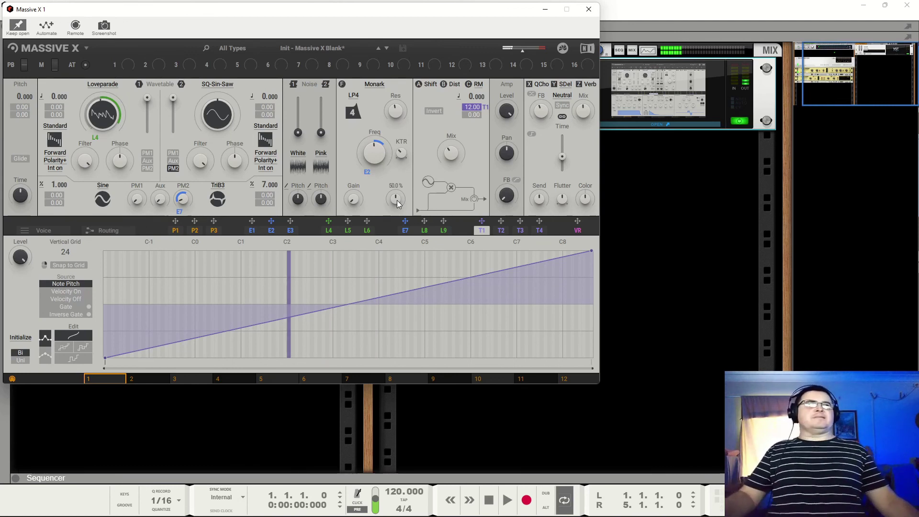
mouse_move(397, 200)
left_mouse_down()
mouse_move(398, 221)
mouse_move(396, 201)
left_mouse_up()
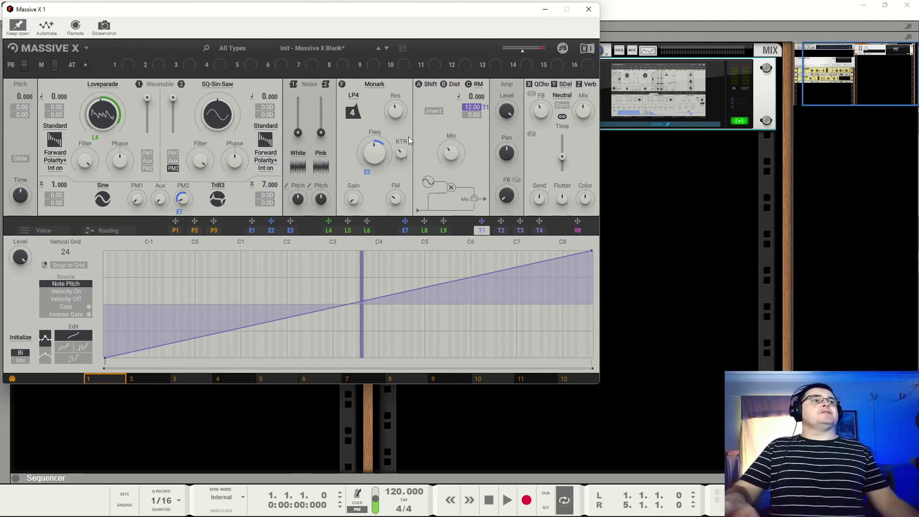
left_click_drag(390, 153, 390, 139)
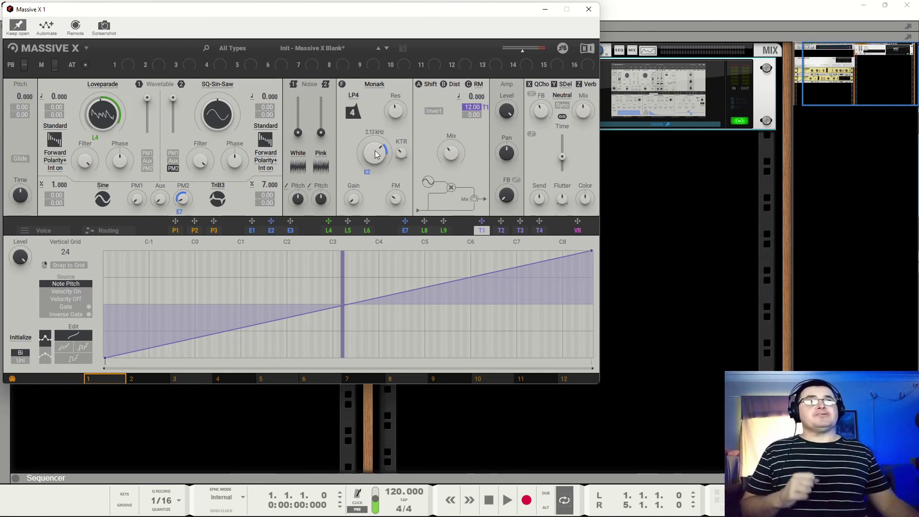
Step: Review the patch's signal routing and the P1 performer curve
left_click(113, 229)
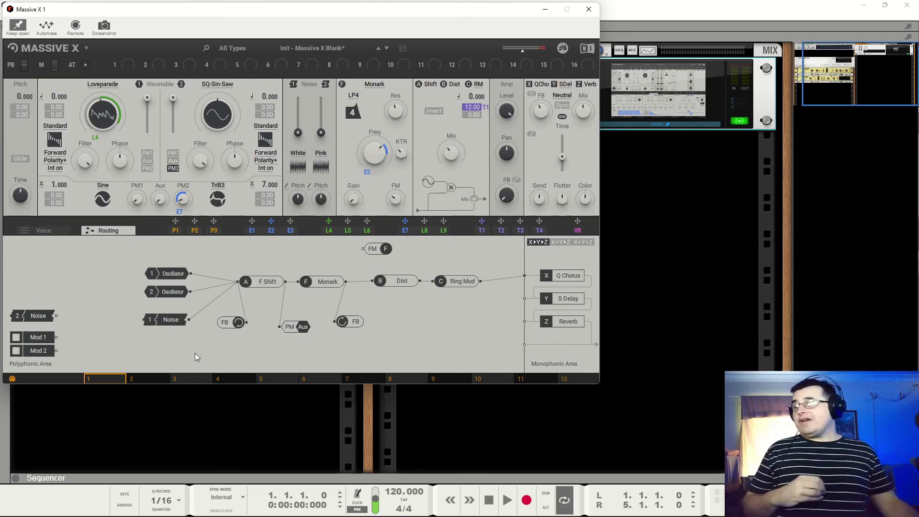
left_click(175, 230)
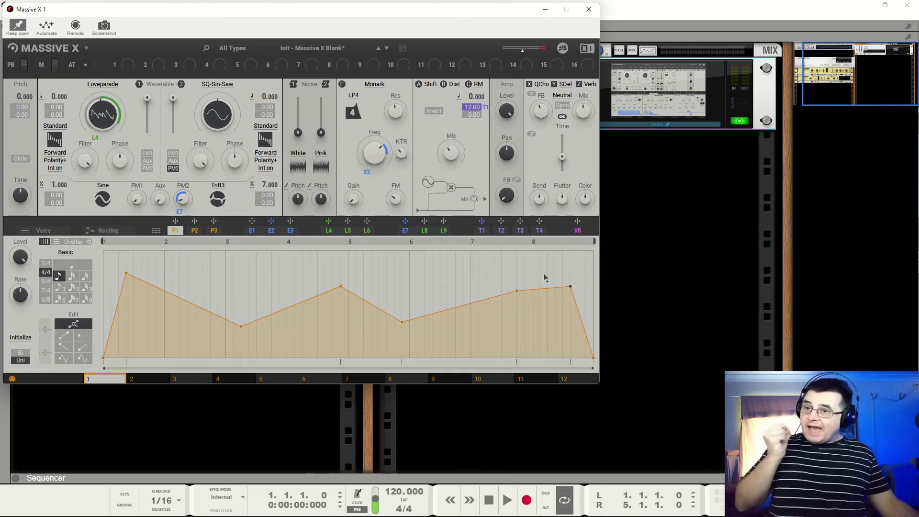